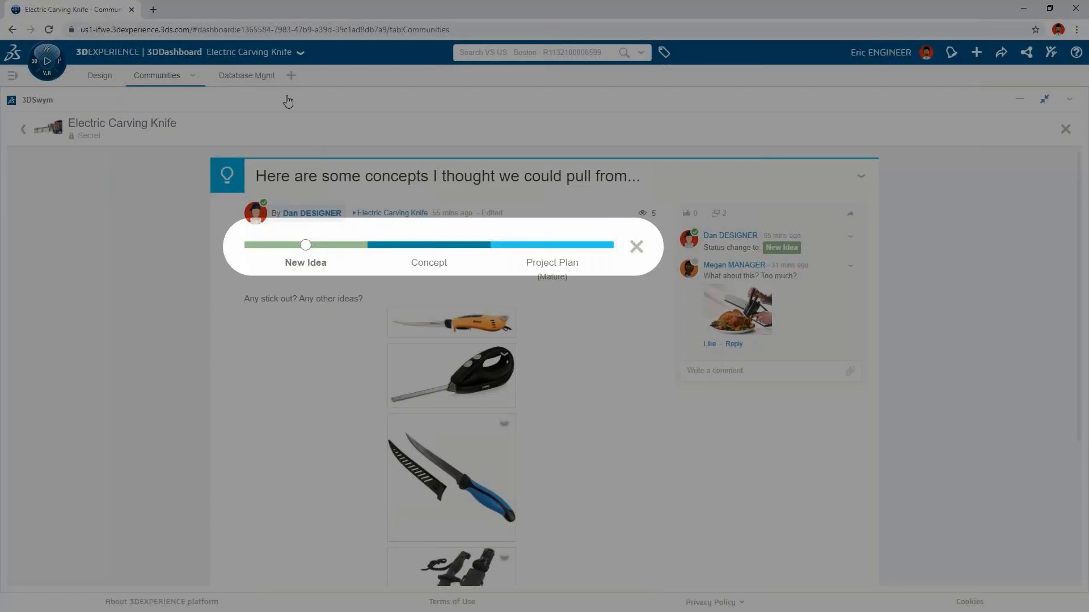
Step: Browse through the concept images attached to the idea post and the image in its comment
left_click(288, 101)
left_click(455, 320)
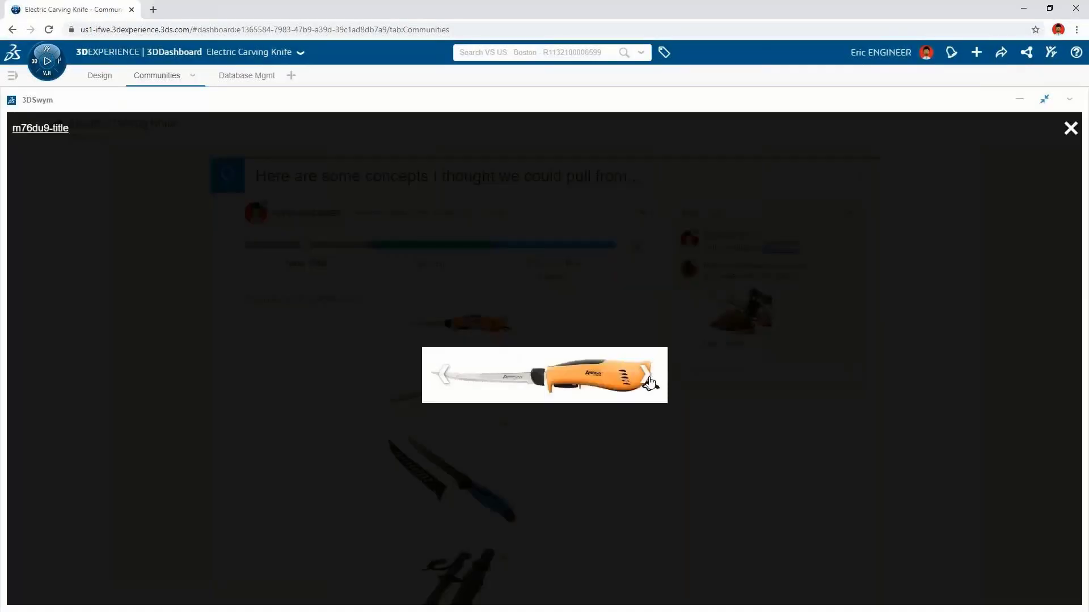
left_click(648, 380)
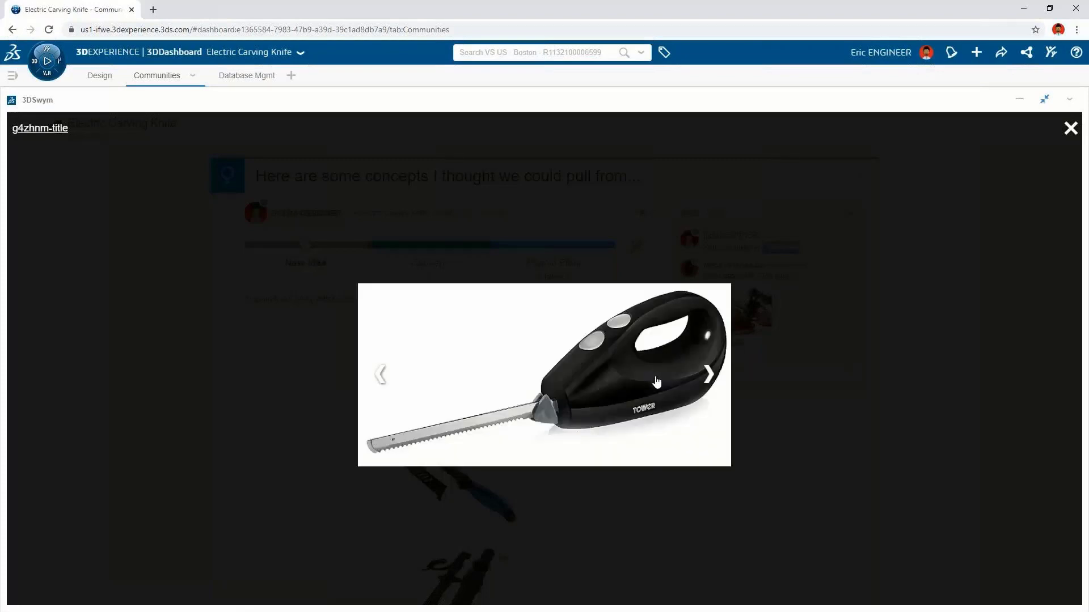
left_click(712, 379)
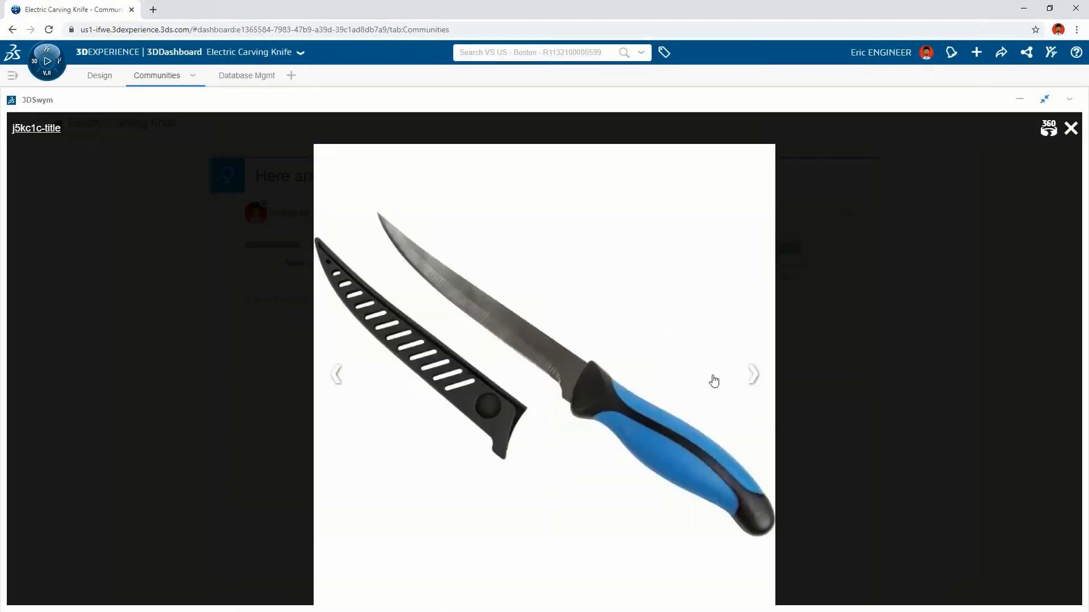
left_click(755, 376)
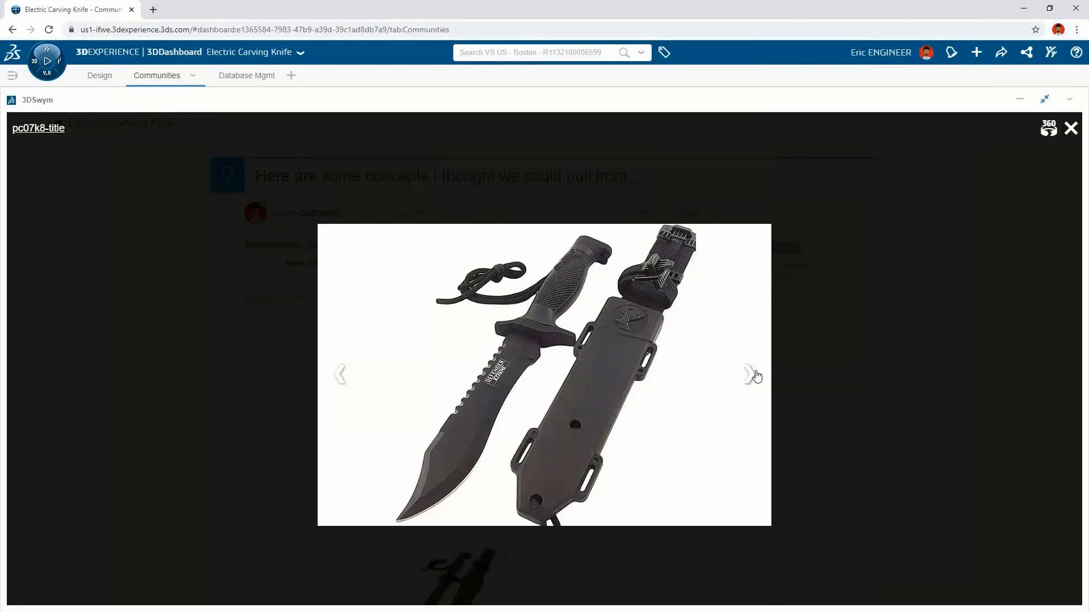
left_click(754, 375)
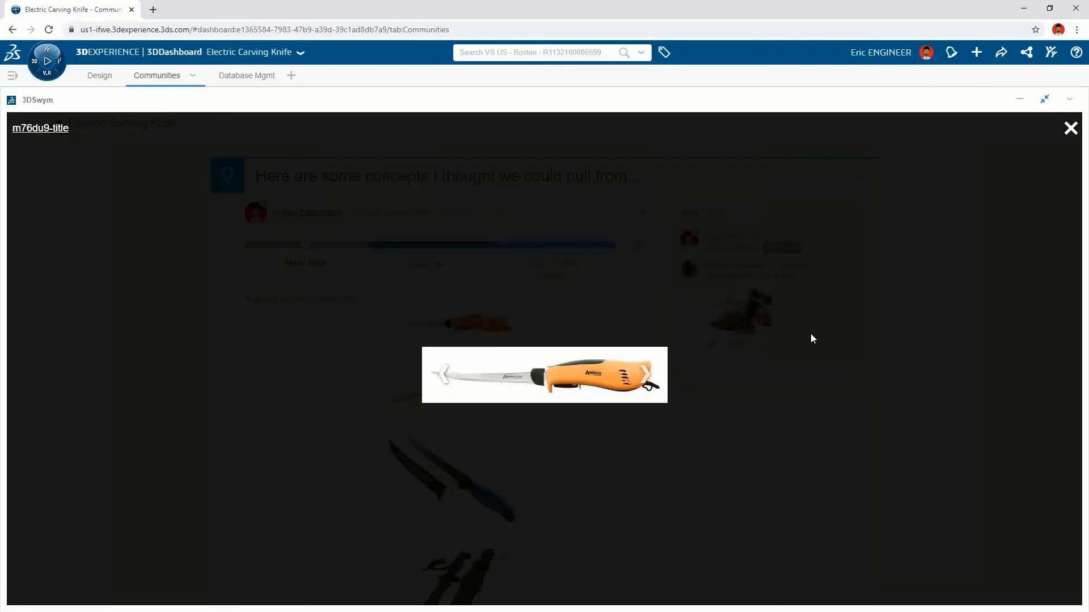
left_click(1026, 151)
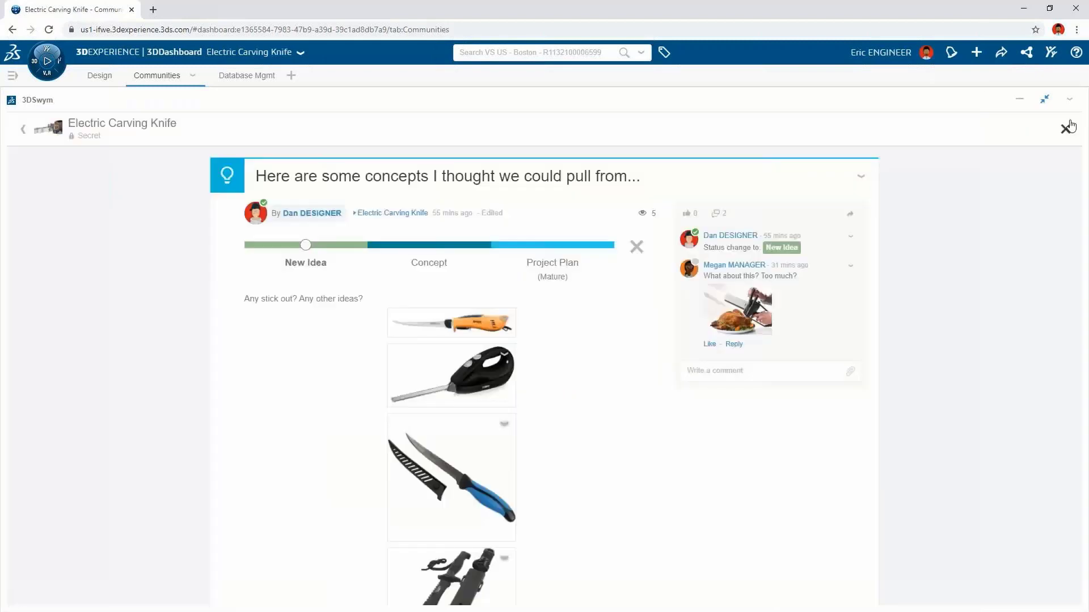
left_click(744, 317)
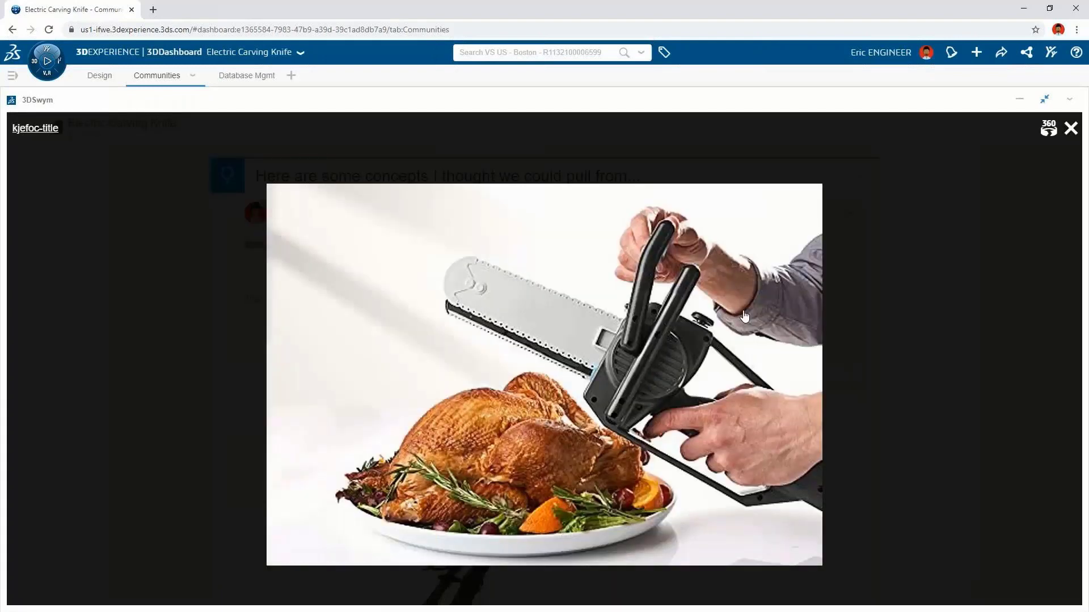
left_click(1071, 128)
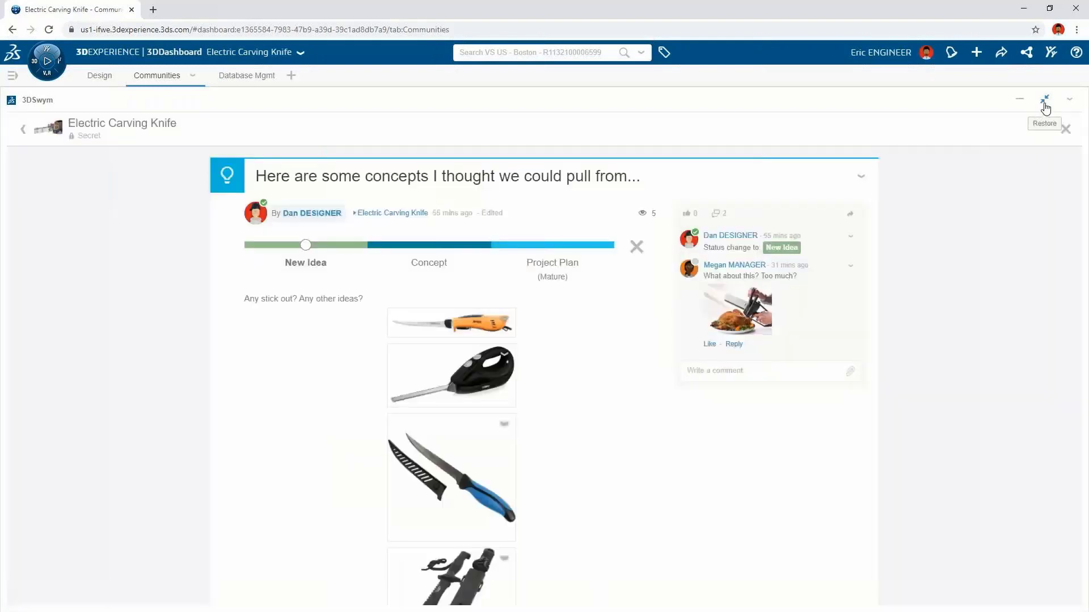
Step: Restore the 3DSwym widget and open the 'Add Battery and USB-C charging port in SOLIDWORKS' task post
left_click(1045, 106)
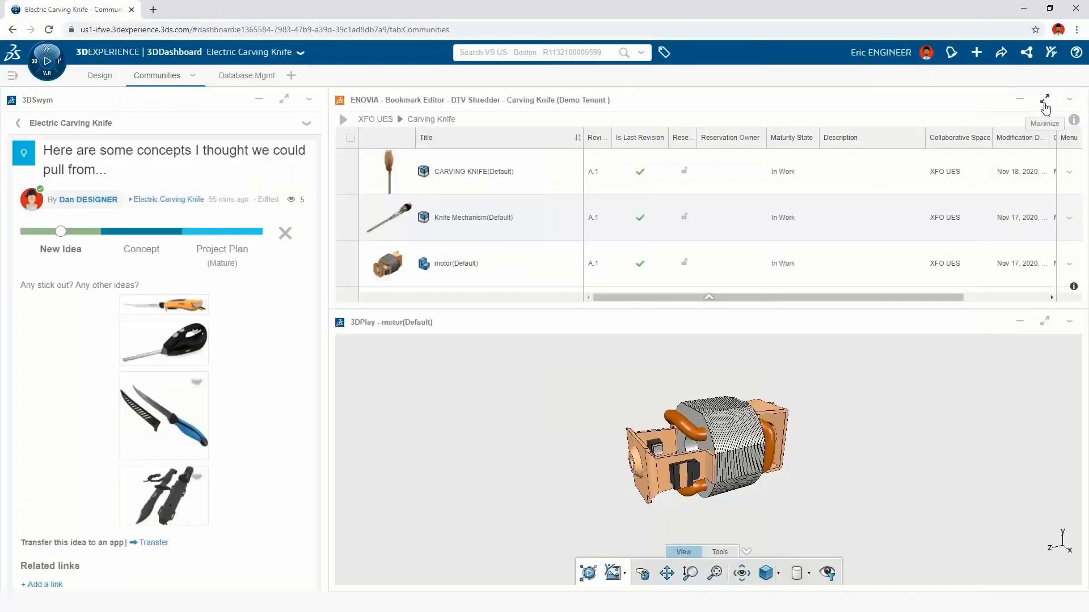
left_click(19, 123)
left_click_drag(317, 252, 315, 185)
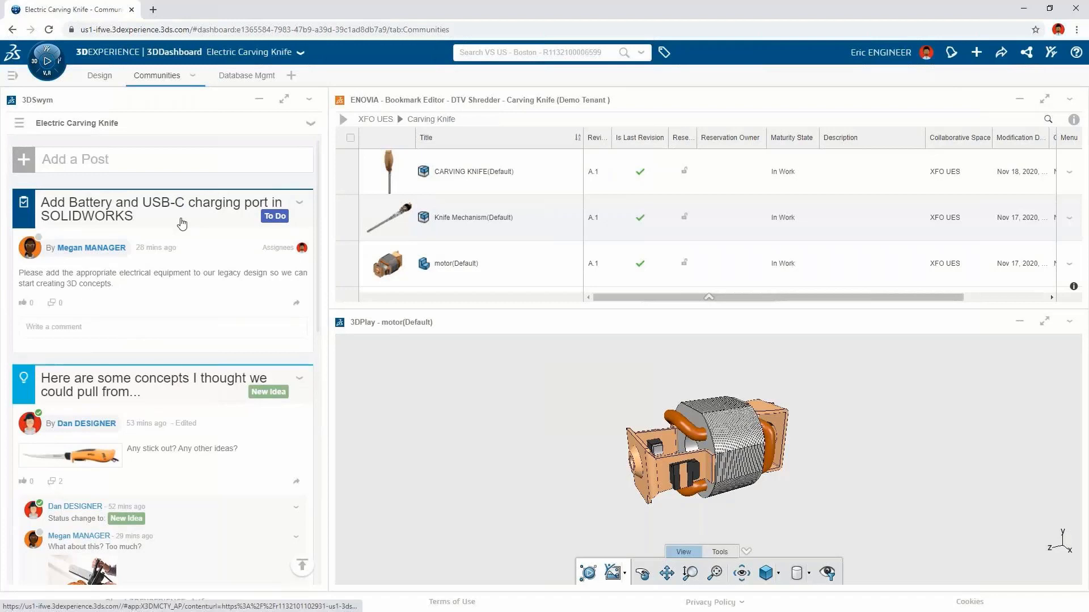
left_click(178, 221)
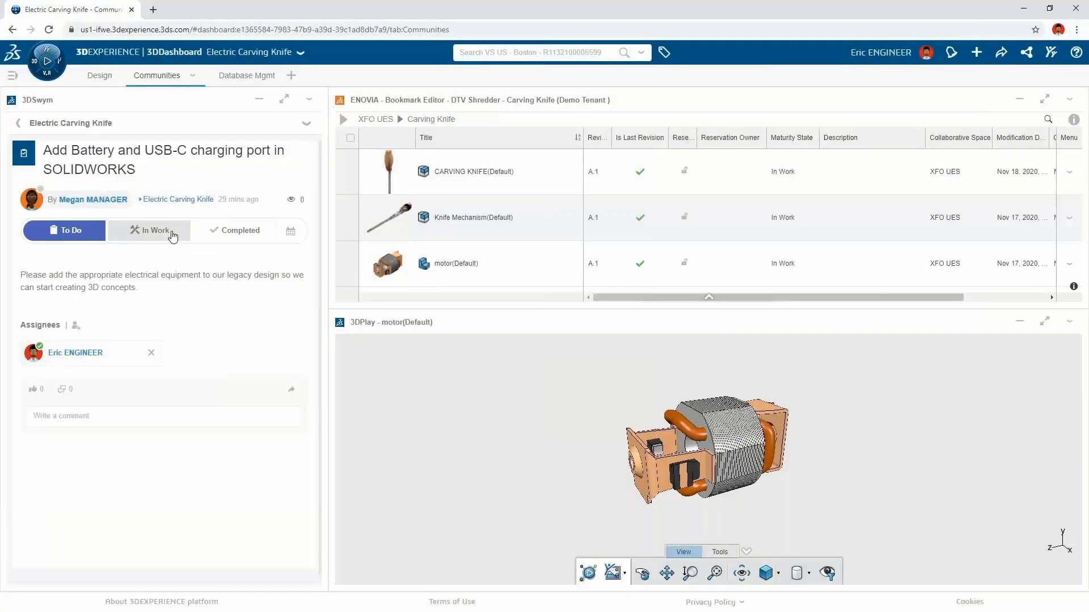
Step: Post a comment 'I'm on it!' mentioning the designer and asking 'can you get started on some concept sketches?'
left_click(114, 416)
type("I'm on it! @Dan desi")
left_click(112, 445)
type("can you get started on some concept sketches?")
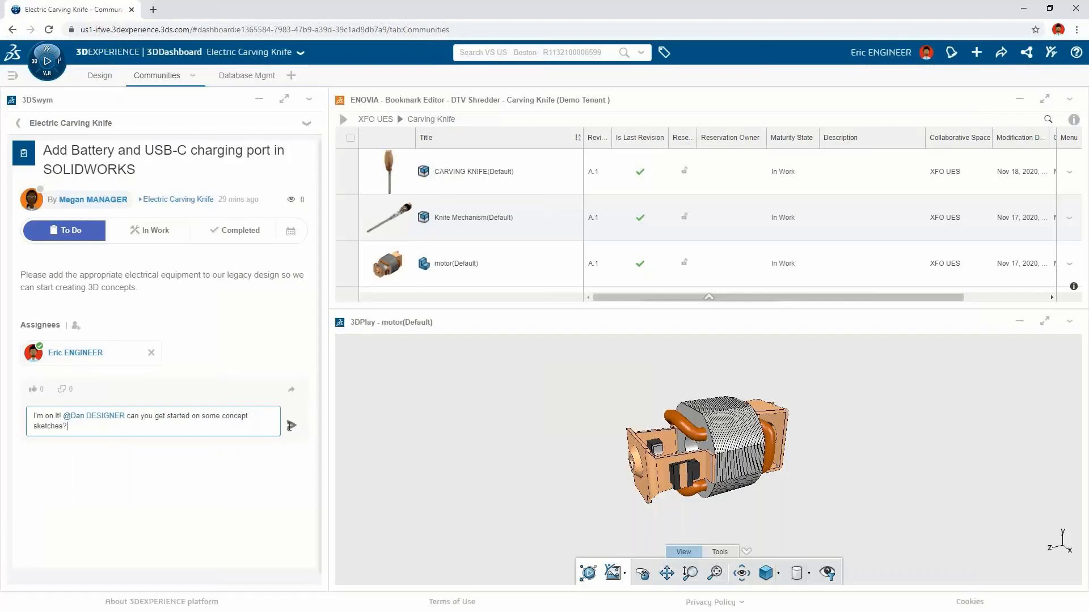
left_click(290, 426)
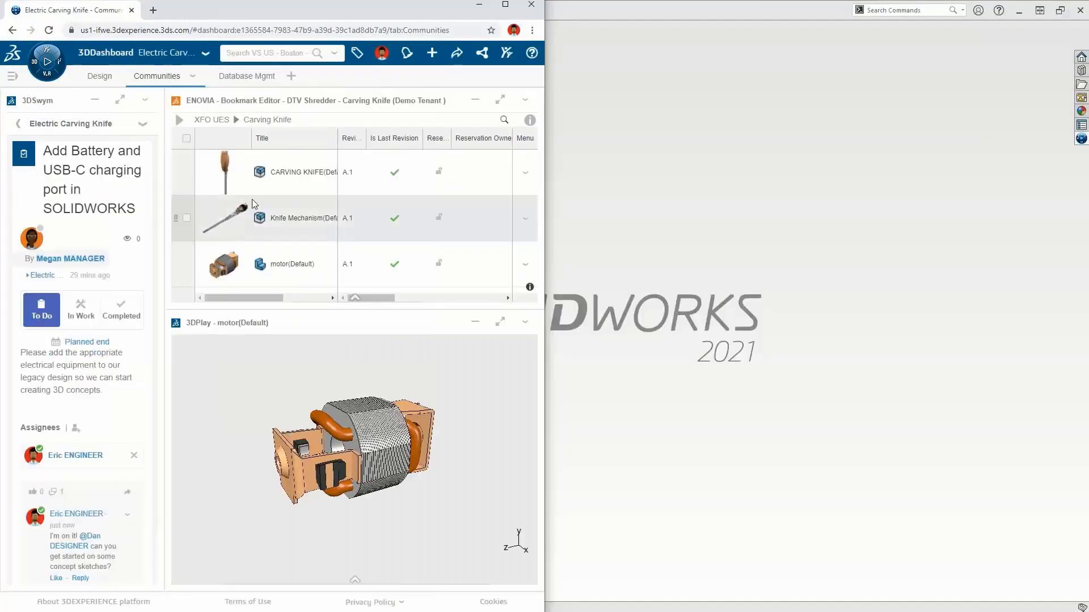
Step: Open the CARVING KNIFE assembly in SOLIDWORKS from the bookmark editor
left_click(267, 185)
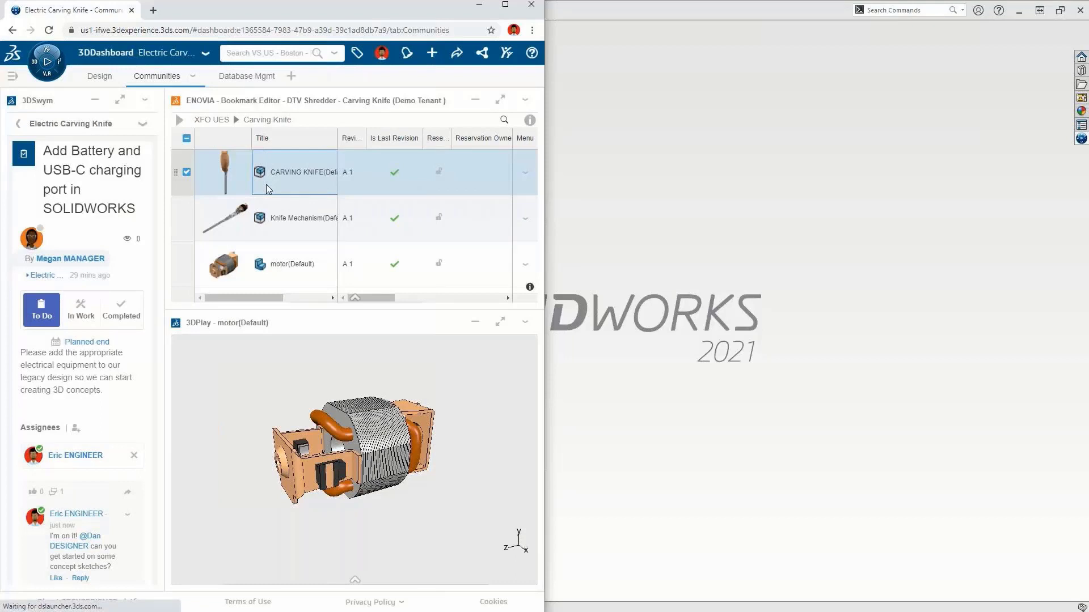
left_click_drag(267, 185, 663, 269)
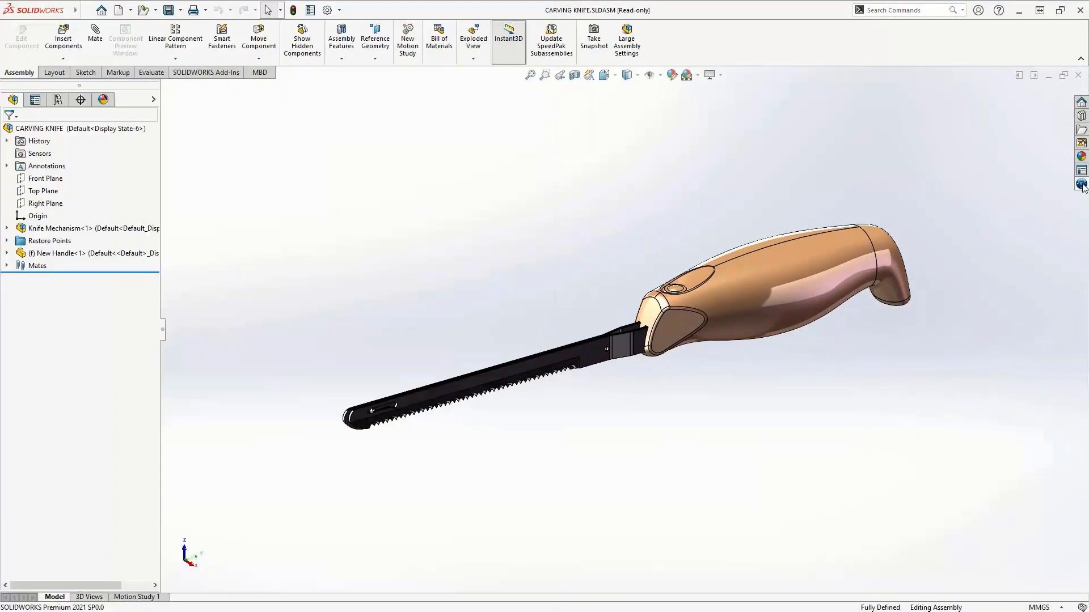
Step: Open the 3DEXPERIENCE pane and reserve the CARVING KNIFE assembly
left_click(1082, 184)
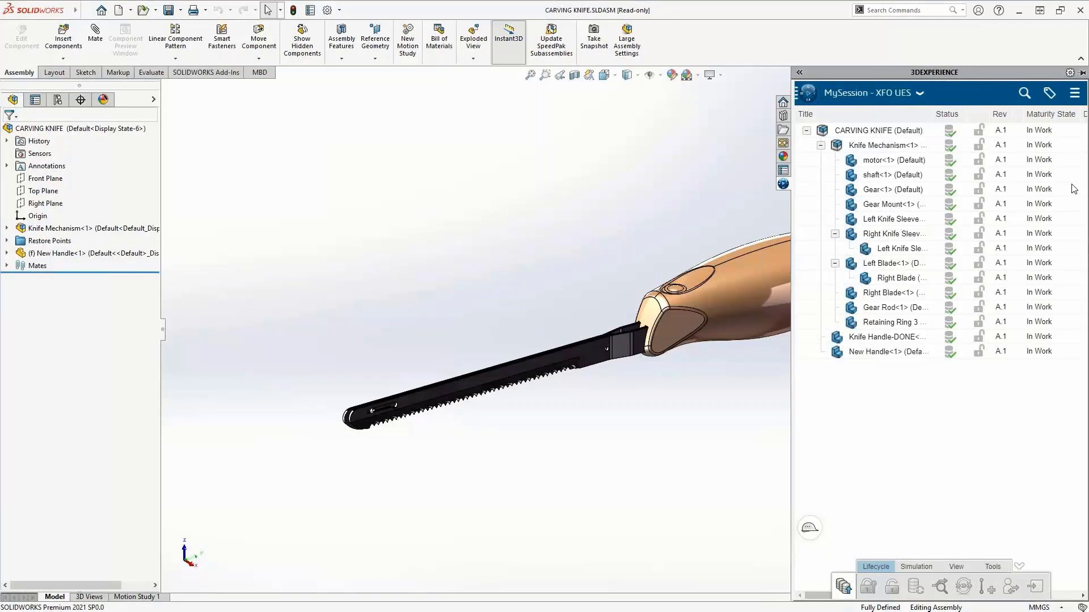
right_click(863, 134)
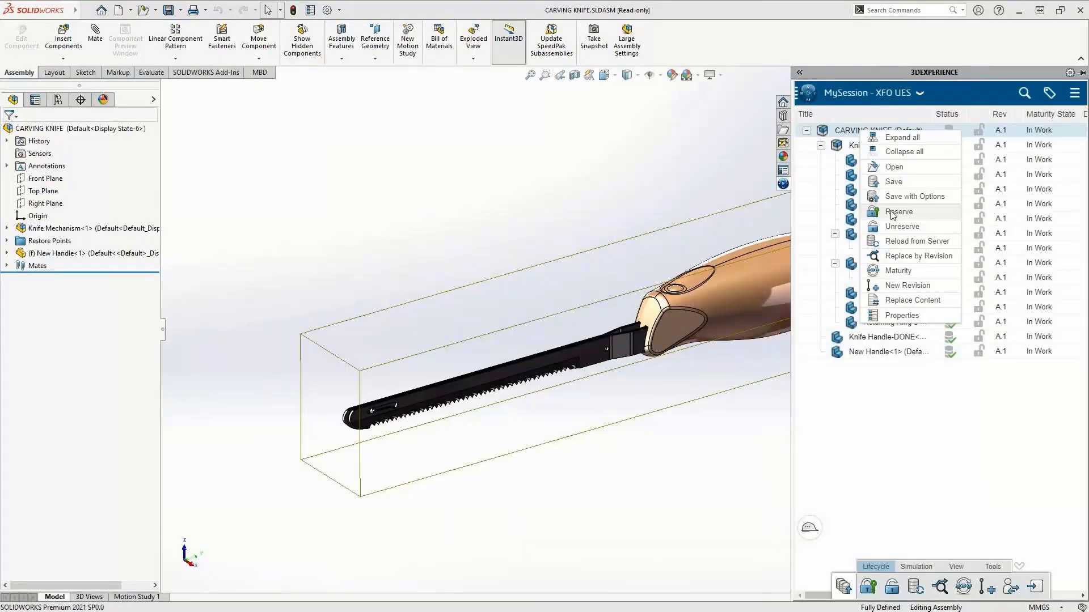
left_click(891, 212)
Step: Save the CARVING KNIFE assembly with options, checking New Revision for it
right_click(895, 130)
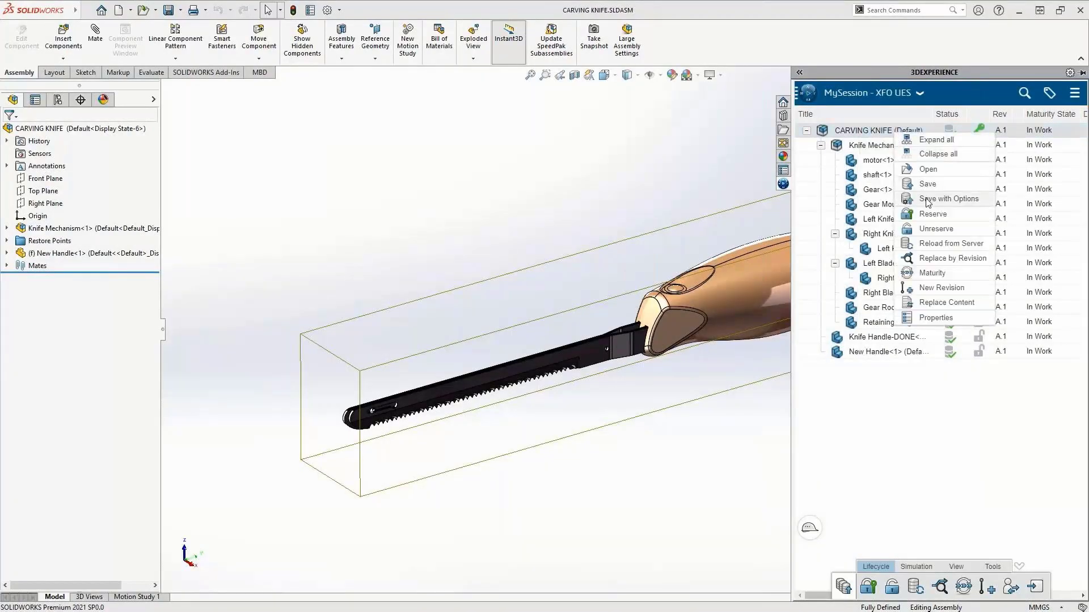
left_click(926, 198)
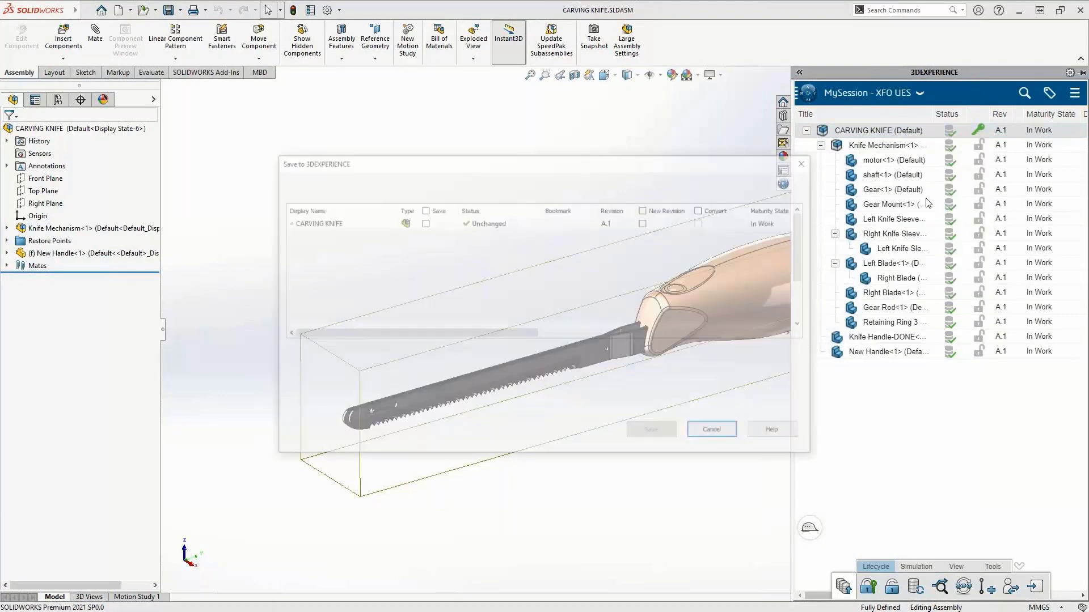
left_click(644, 222)
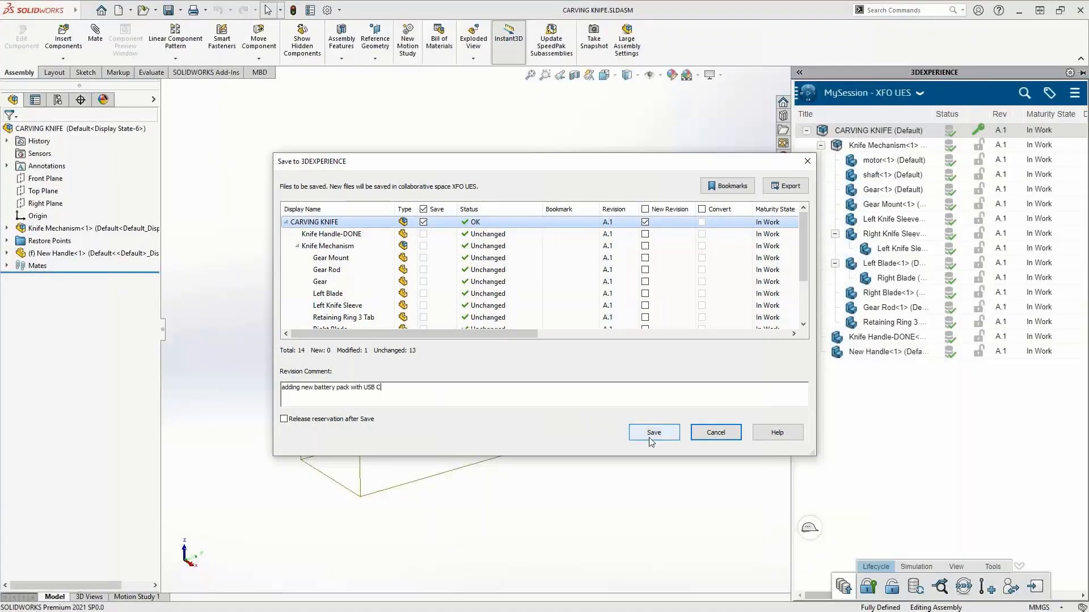
left_click(652, 432)
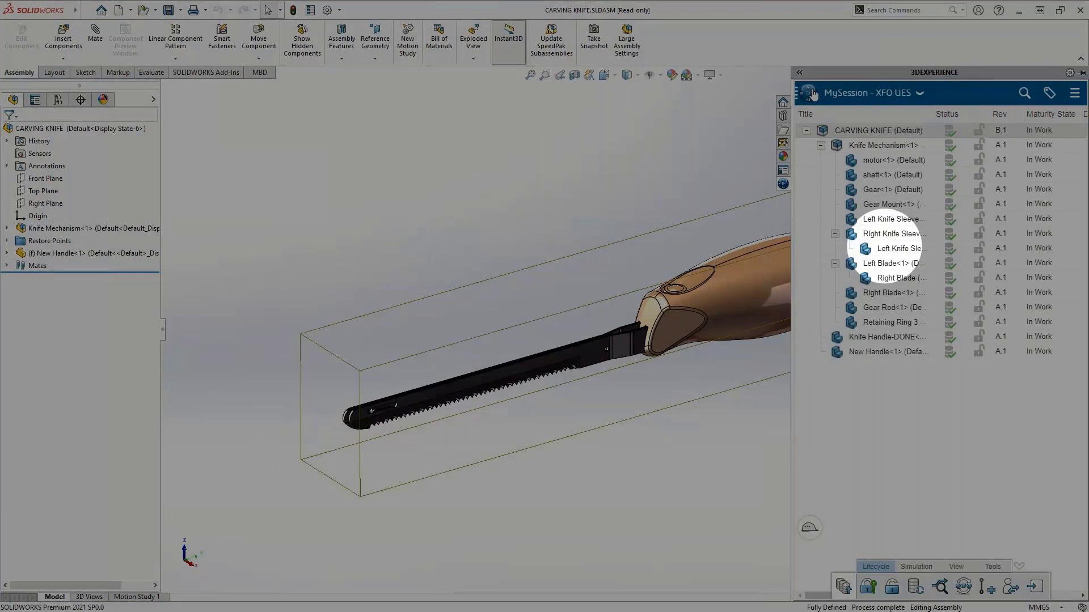
Step: Launch the Collaborative Tasks app inside the 3DEXPERIENCE pane and widen the pane
left_click(809, 93)
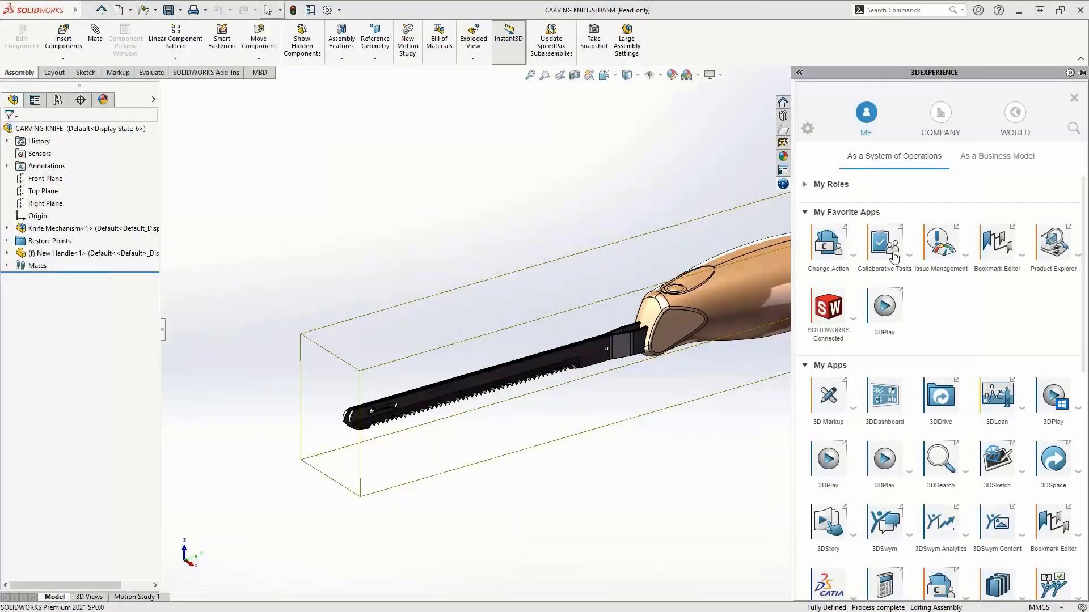
left_click(894, 256)
left_click(812, 73)
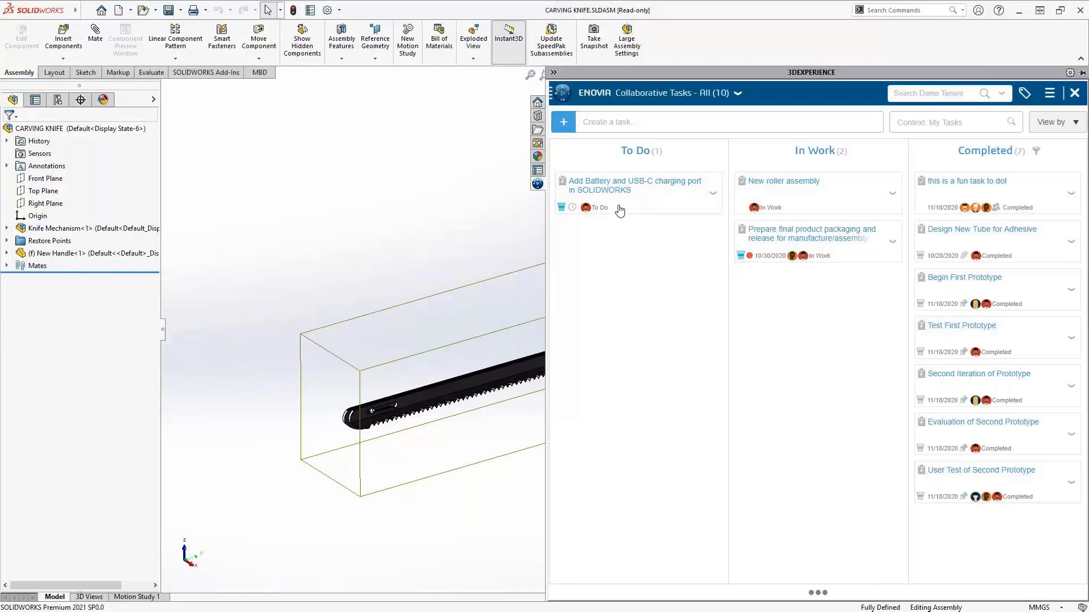
Step: Move the 'Add Battery and USB-C charging port in SOLIDWORKS' task to In Work, then close the tasks app
left_click_drag(620, 211, 794, 333)
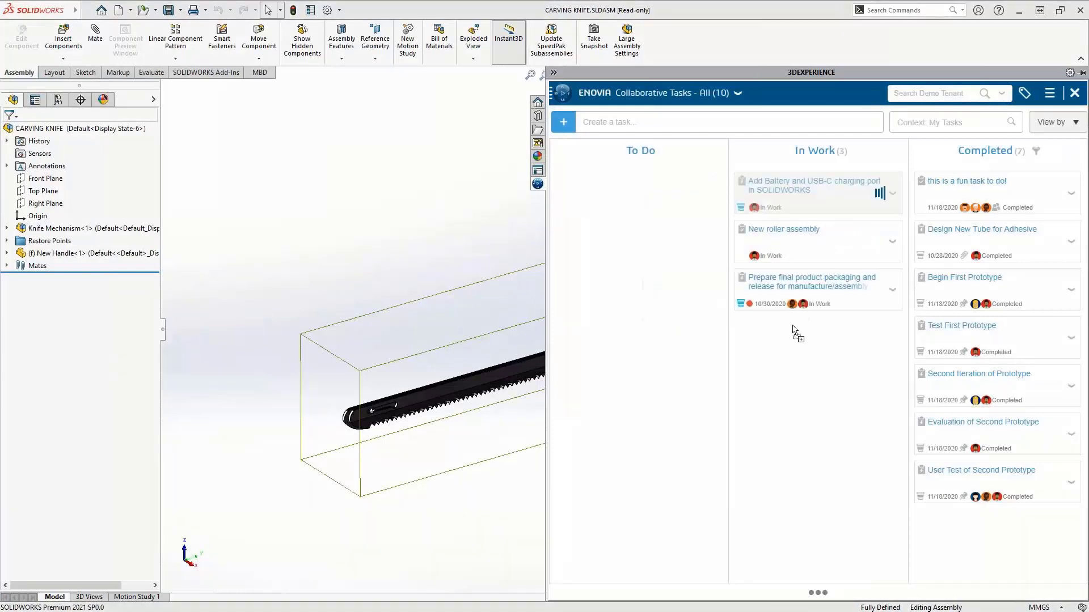
left_click(553, 73)
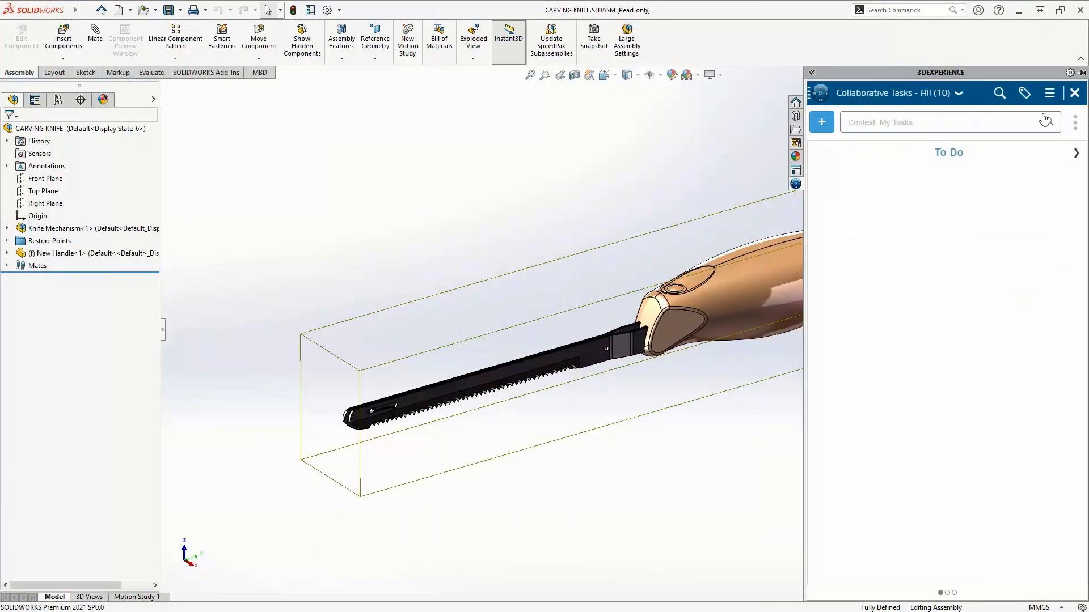
left_click(1073, 92)
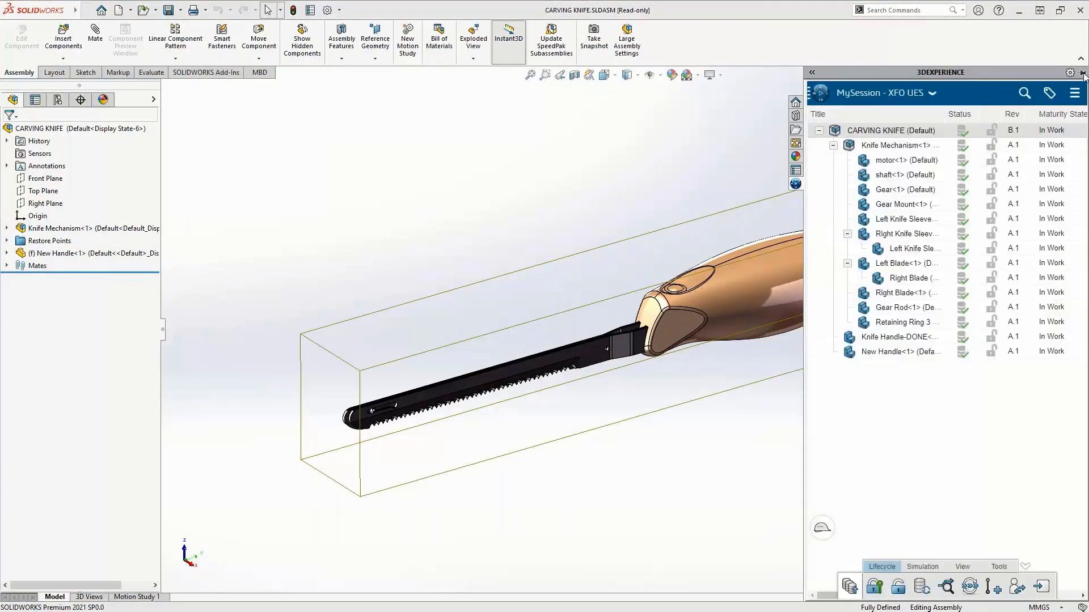
Step: Insert the TC1000-New USB and BATTERY assembly from the 3DSearch results into the carving knife
left_click(1082, 72)
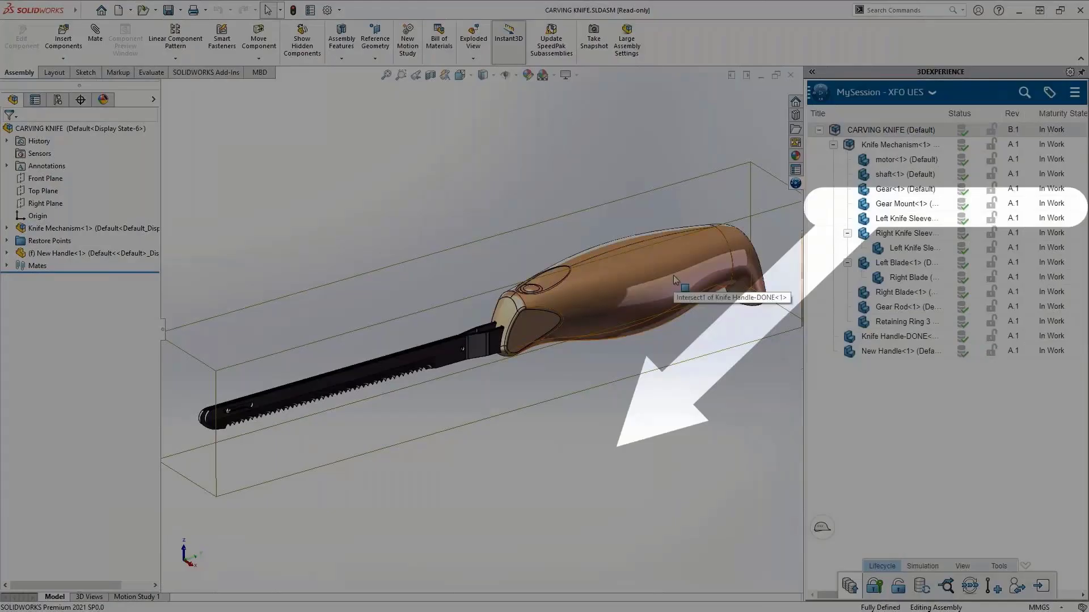
key("Tab")
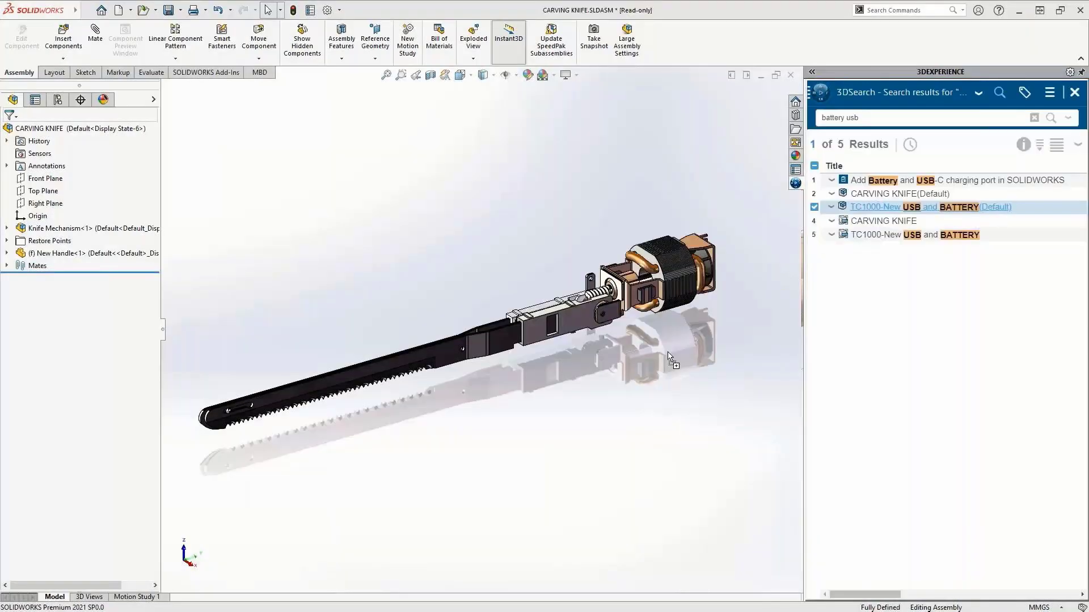
left_click_drag(668, 357, 668, 357)
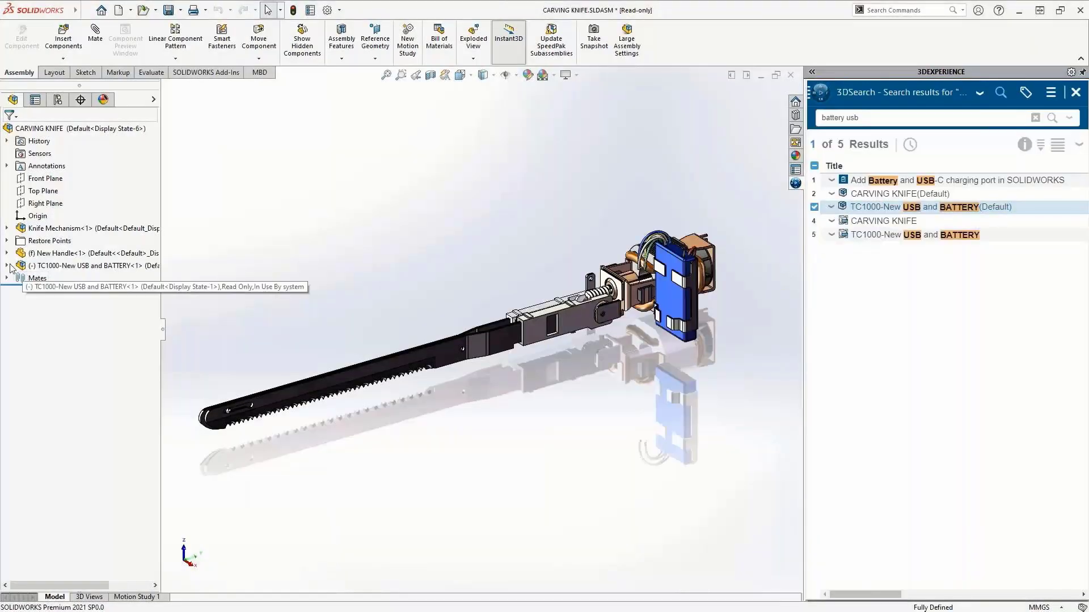
Step: Mate the TC1000 subassembly's Coordinate System1 to the carving knife assembly's Origin
left_click(7, 266)
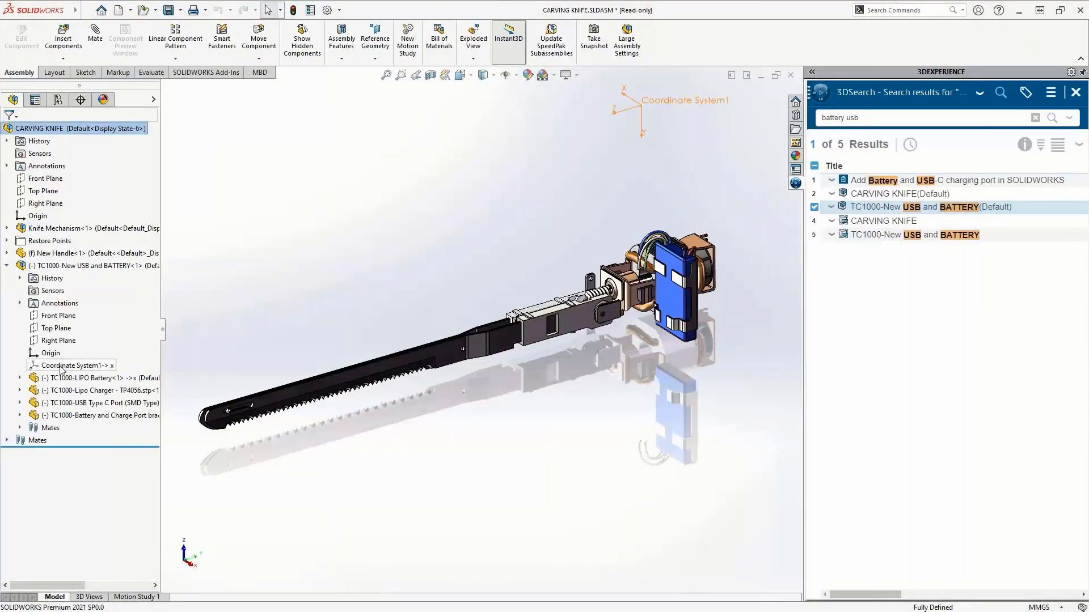
left_click(62, 366)
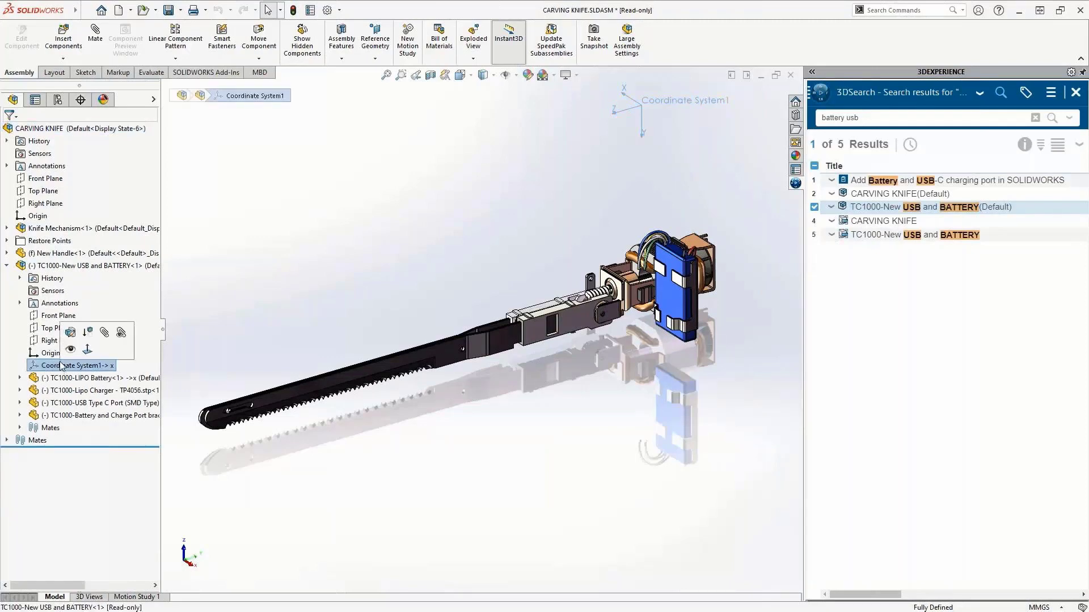
left_click(37, 217, "ctrl")
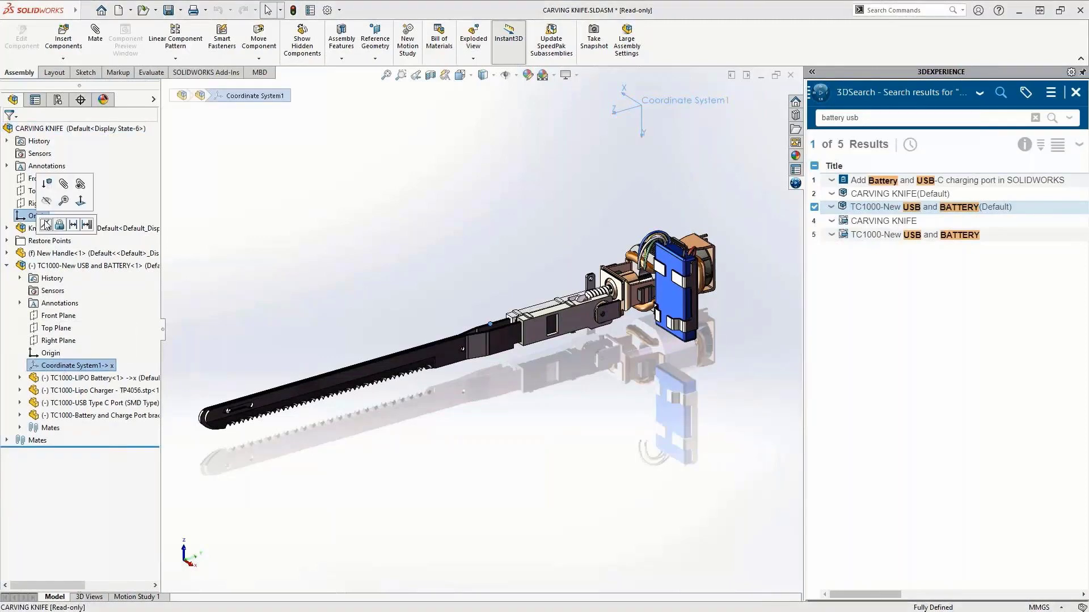
left_click(46, 224)
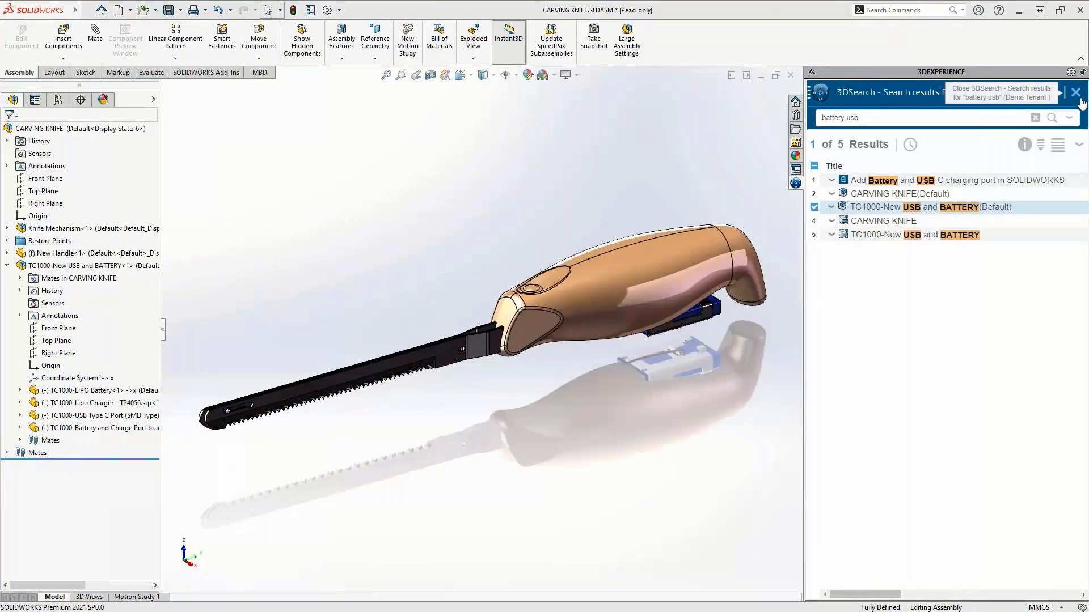
Step: Save the CARVING KNIFE assembly to 3DEXPERIENCE, reserving it first and releasing the reservation after save
left_click(1077, 93)
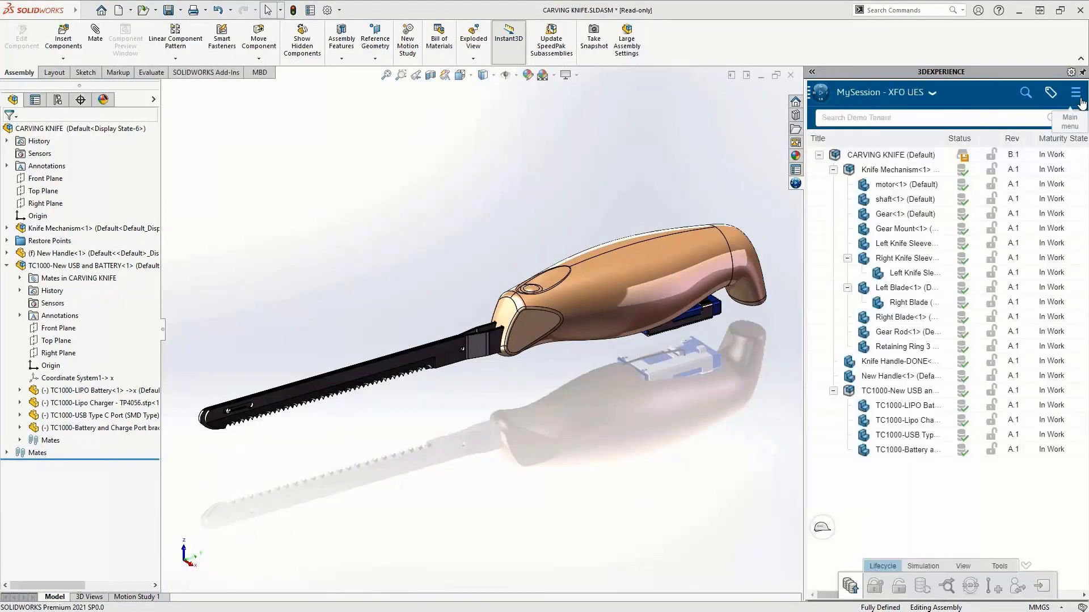
right_click(924, 155)
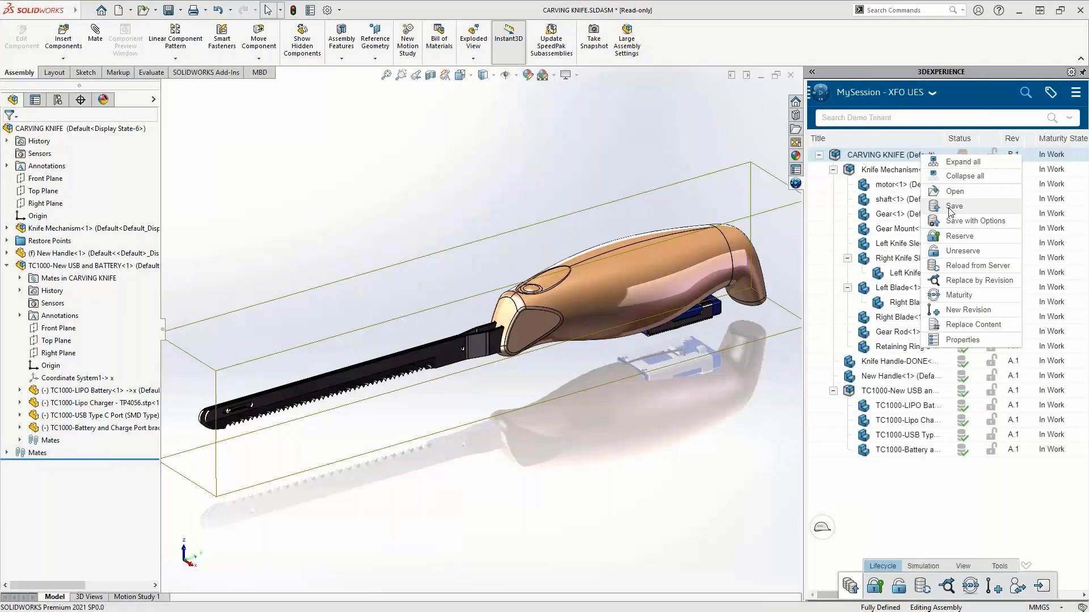
left_click(952, 206)
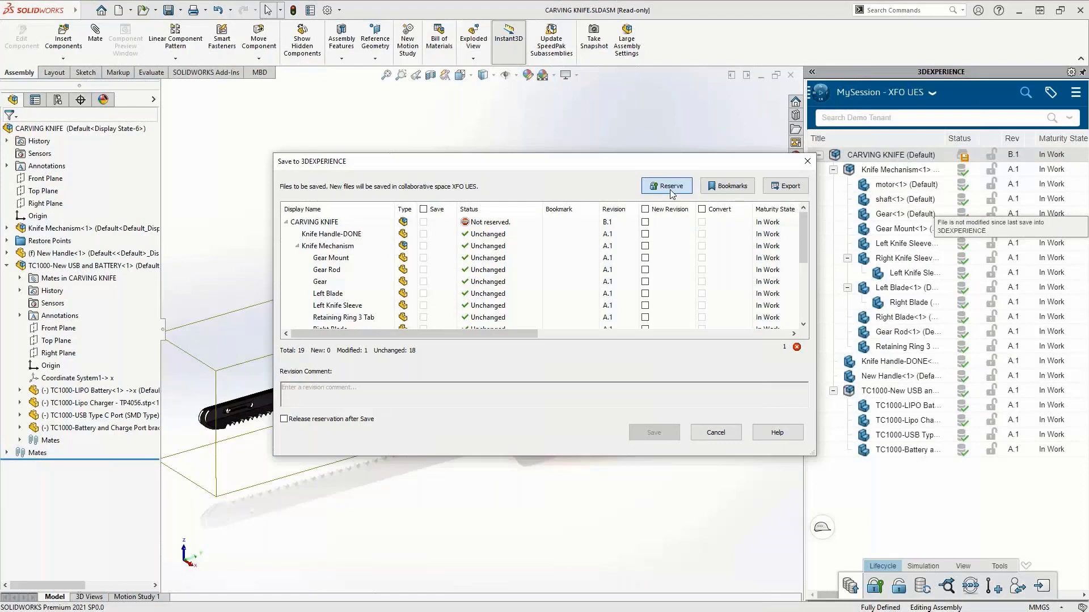
left_click(671, 187)
left_click(284, 418)
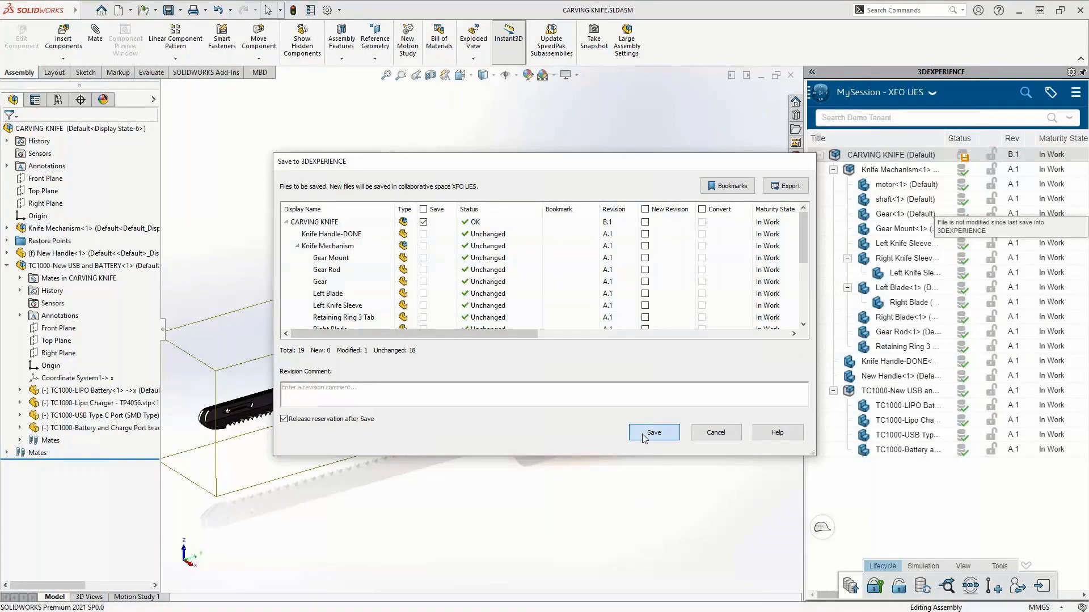
left_click(645, 434)
Step: Create a new collaborative task named 'Design New Handle' and open it for editing
middle_click_drag(742, 318, 596, 188)
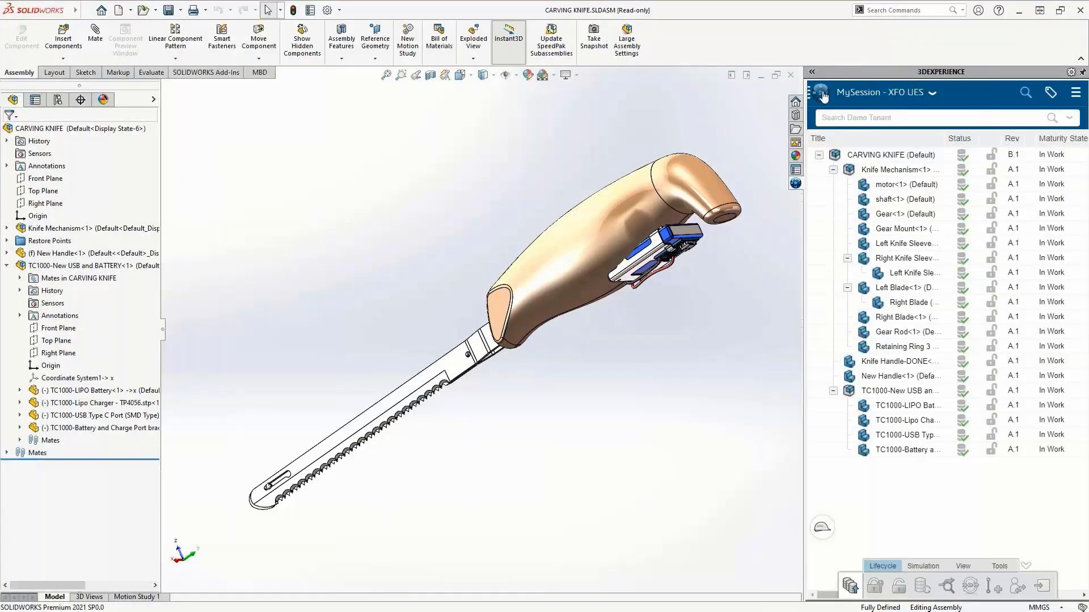
left_click(824, 97)
left_click(885, 253)
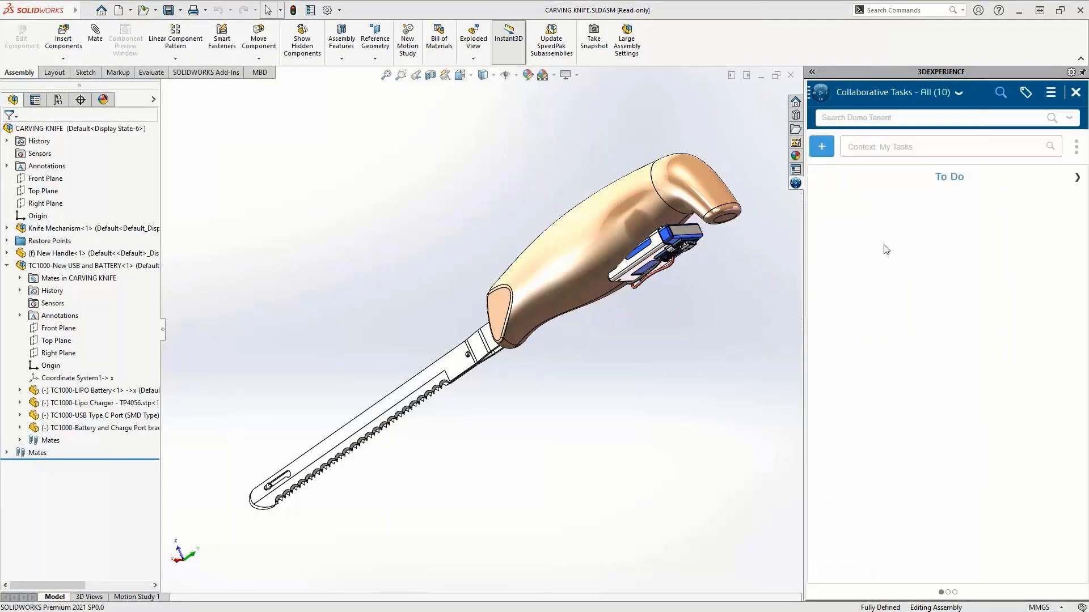
left_click(823, 147)
type("Design New Handle")
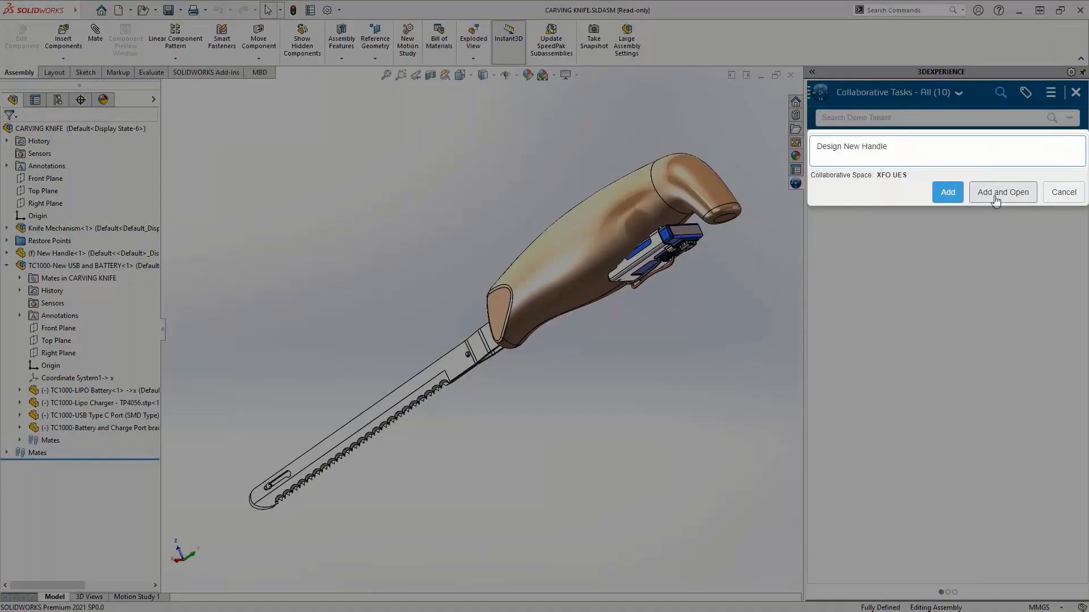
left_click(995, 193)
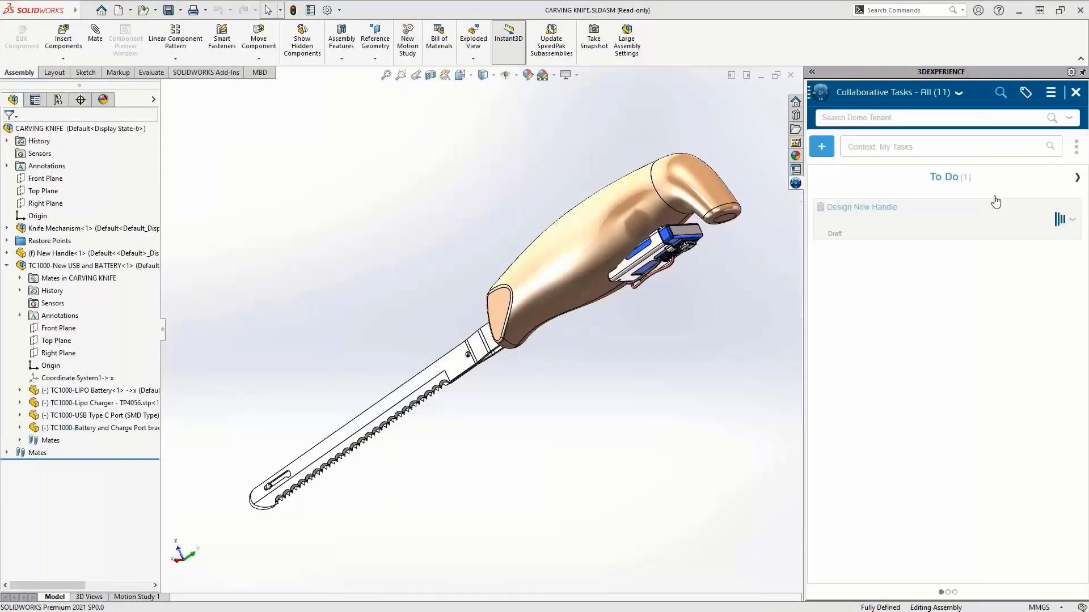
Step: Enter the task description 'Improve aesthetics and account for new battery' and set its maturity state to To Do
left_click(979, 259)
type("Improve aesthetics and account for new battery")
left_click(975, 344)
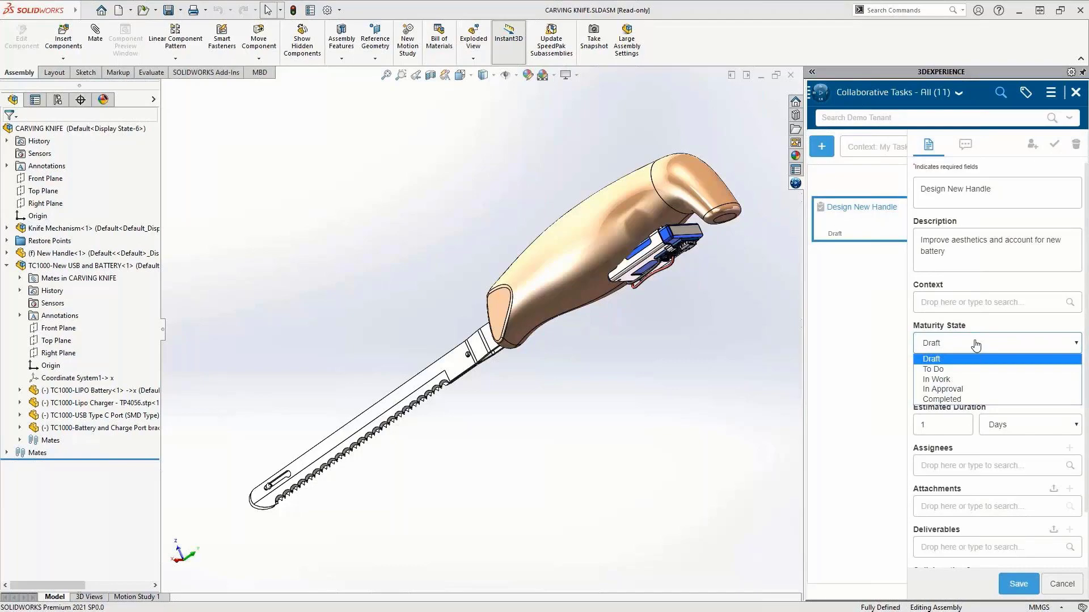
left_click(973, 369)
Step: Set the task's estimated duration to 2 Hours
double_click(942, 424)
type("2")
left_click(1030, 424)
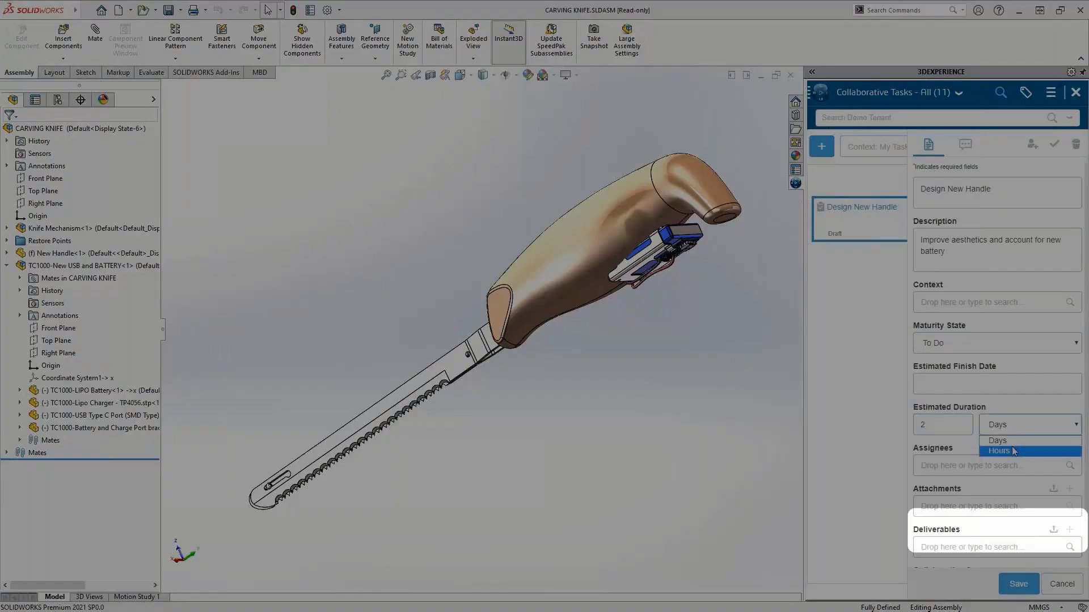
left_click(1014, 451)
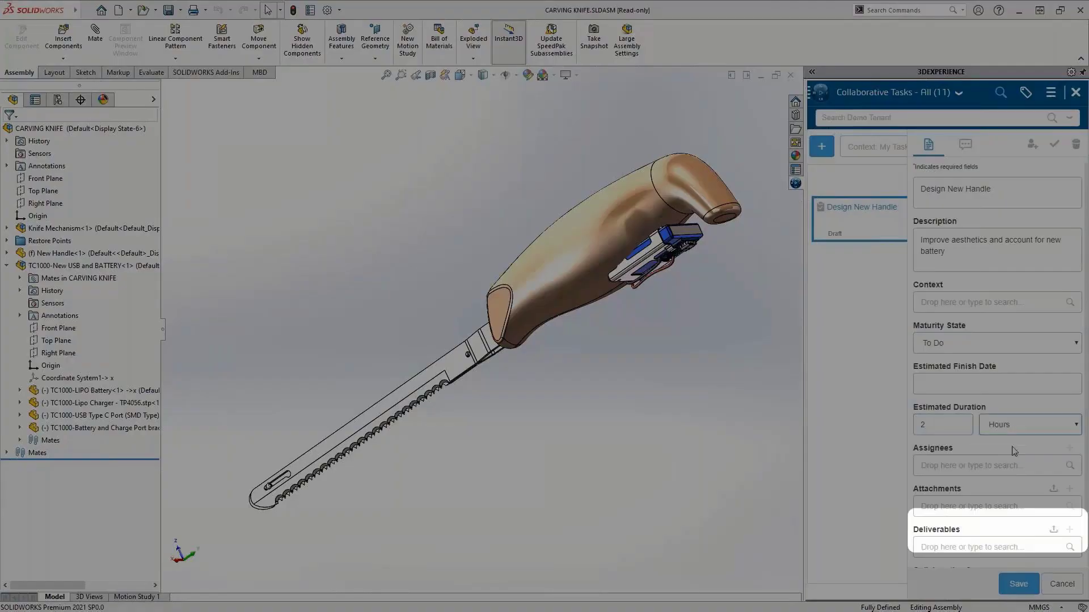
Step: Assign the task to the designer colleague and also assign it to yourself
left_click(990, 461)
type("ggp designer")
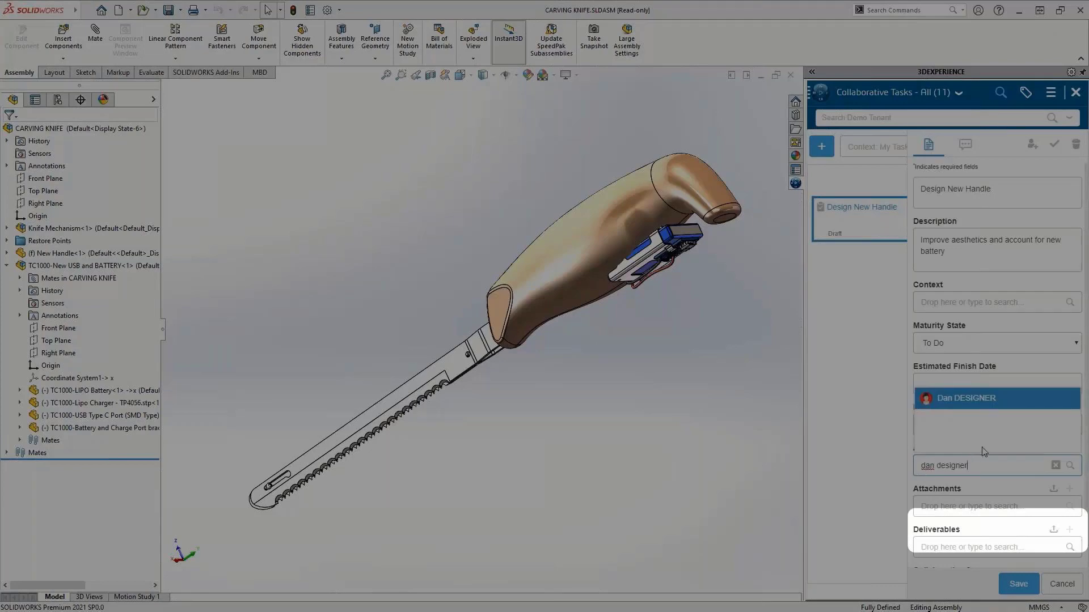
left_click(982, 408)
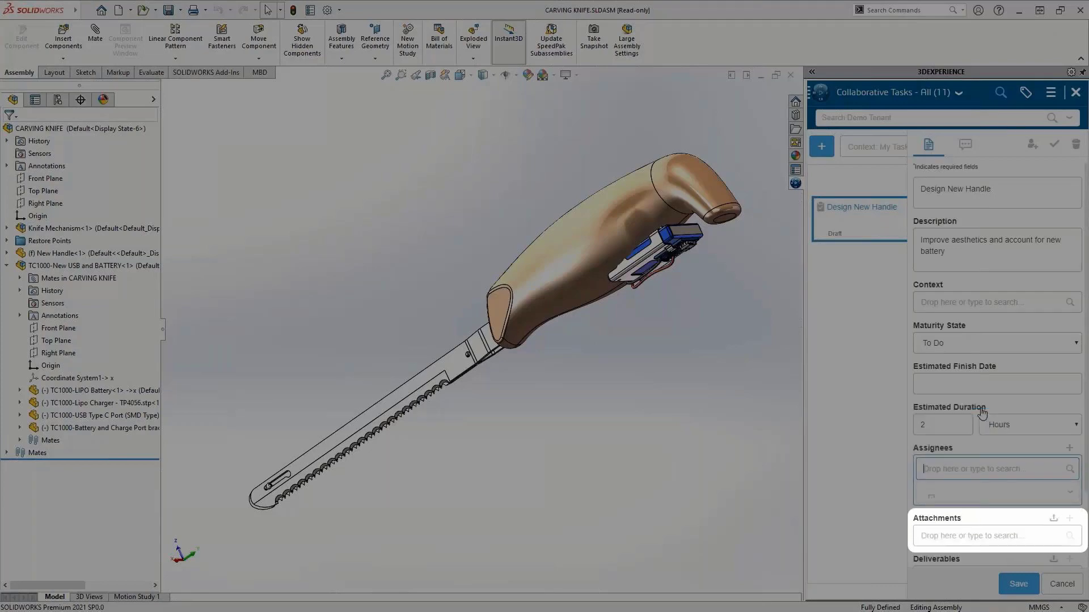
left_click(1031, 145)
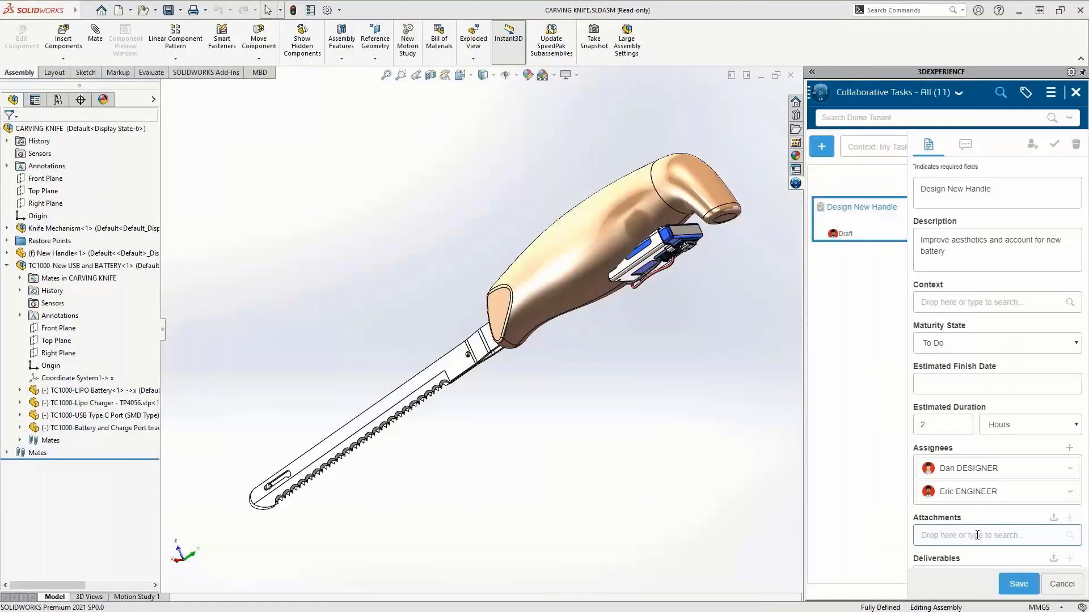
Step: Attach CARVING KNIFE(Default) to the task, then save the task and close its form
left_click(977, 535)
left_click(982, 418)
scroll(982, 418, "down", 2)
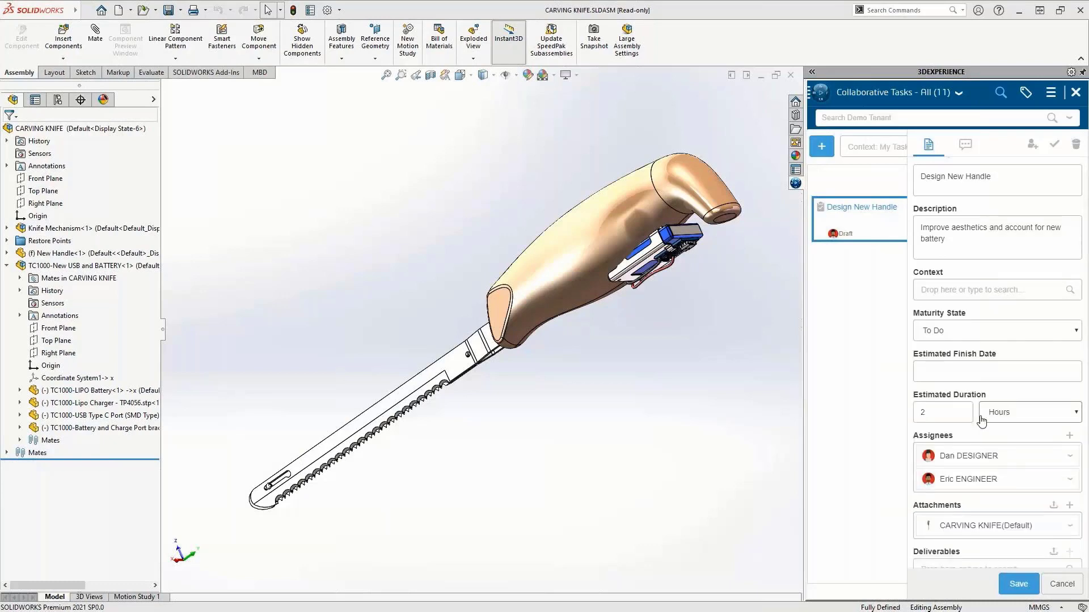
left_click(1014, 588)
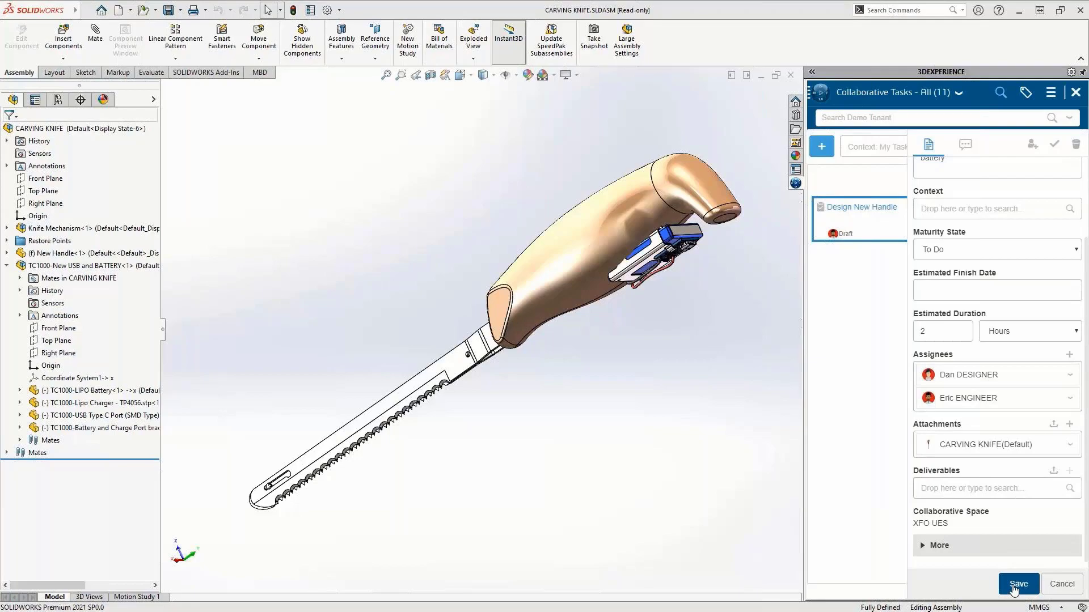
left_click(1063, 584)
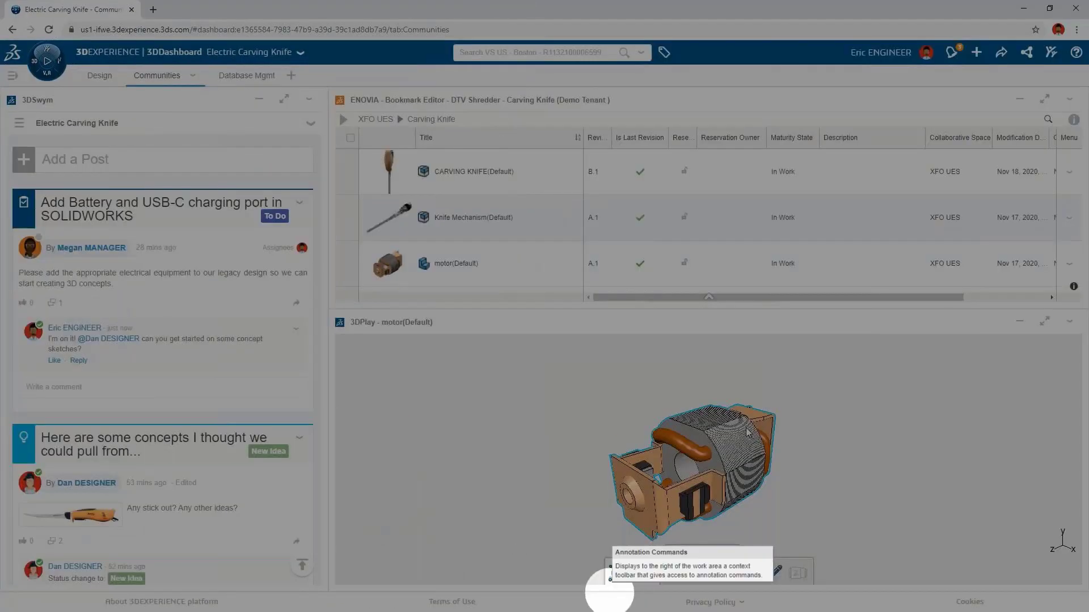
Step: Open CARVING KNIFE in the maximized 3DPlay viewer and circle the battery pack with a freehand annotation
left_click_drag(473, 171, 671, 466)
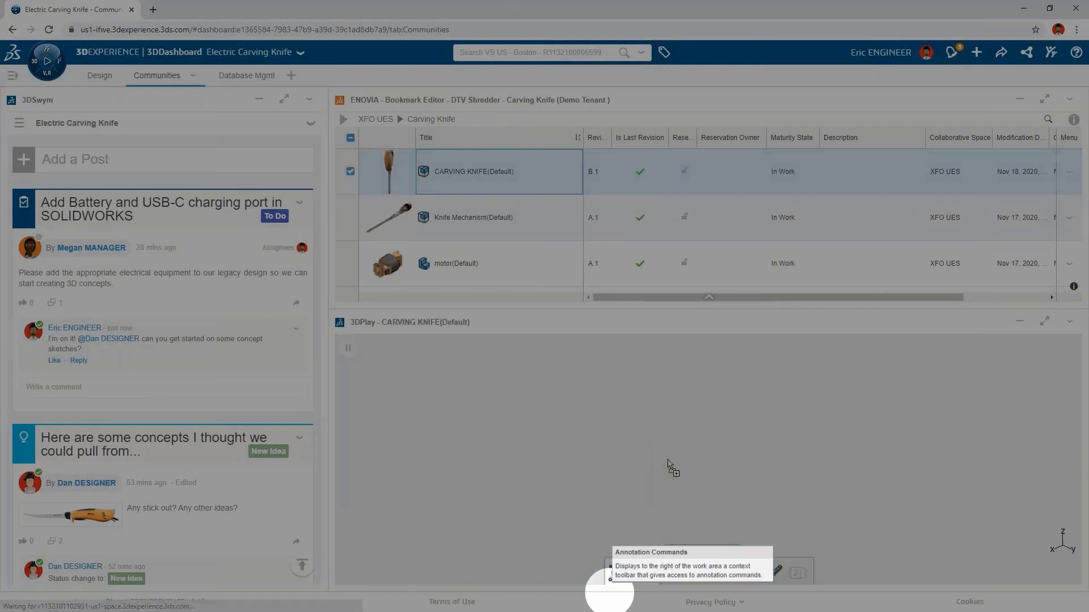
left_click(1042, 325)
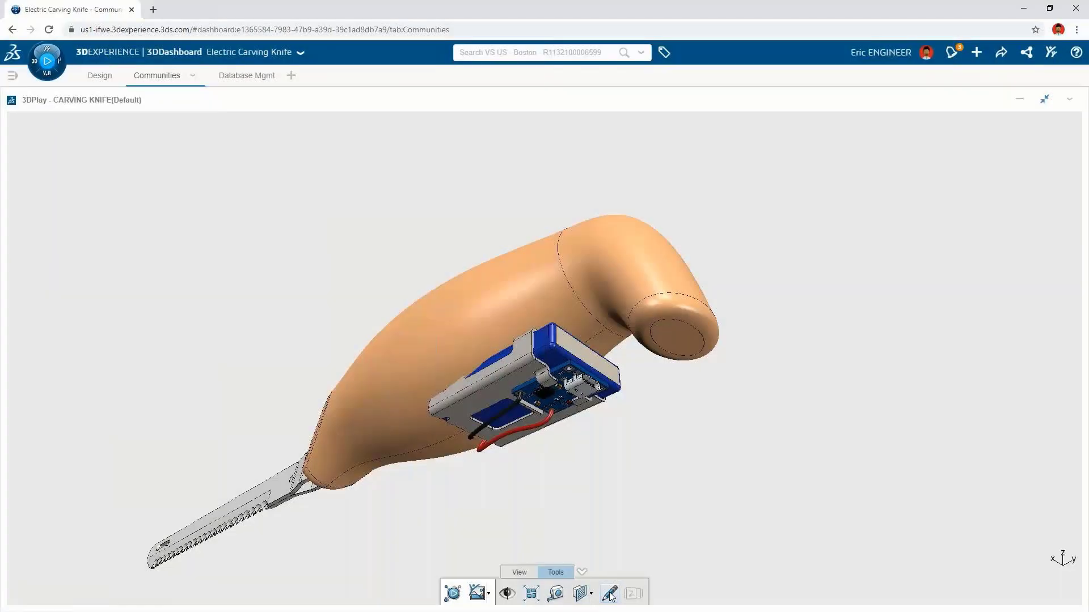
left_click(609, 595)
mouse_move(570, 475)
left_mouse_down()
mouse_move(462, 454)
mouse_move(499, 320)
mouse_move(645, 389)
mouse_move(570, 462)
left_mouse_up()
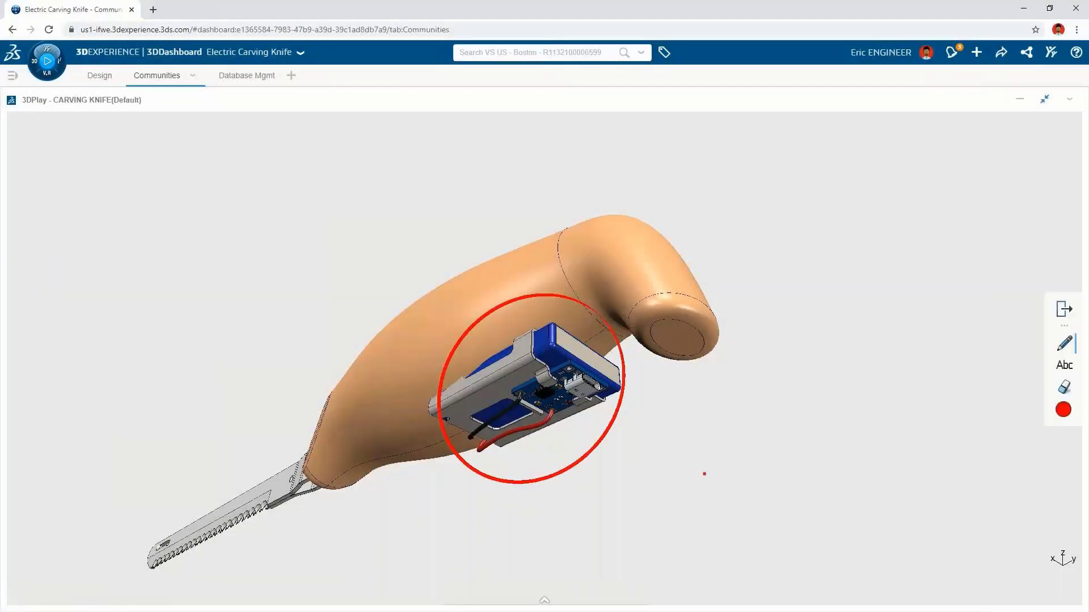
Step: Add the text annotation 'WE NEED TO FIX THIS' above the handle
left_click(1063, 364)
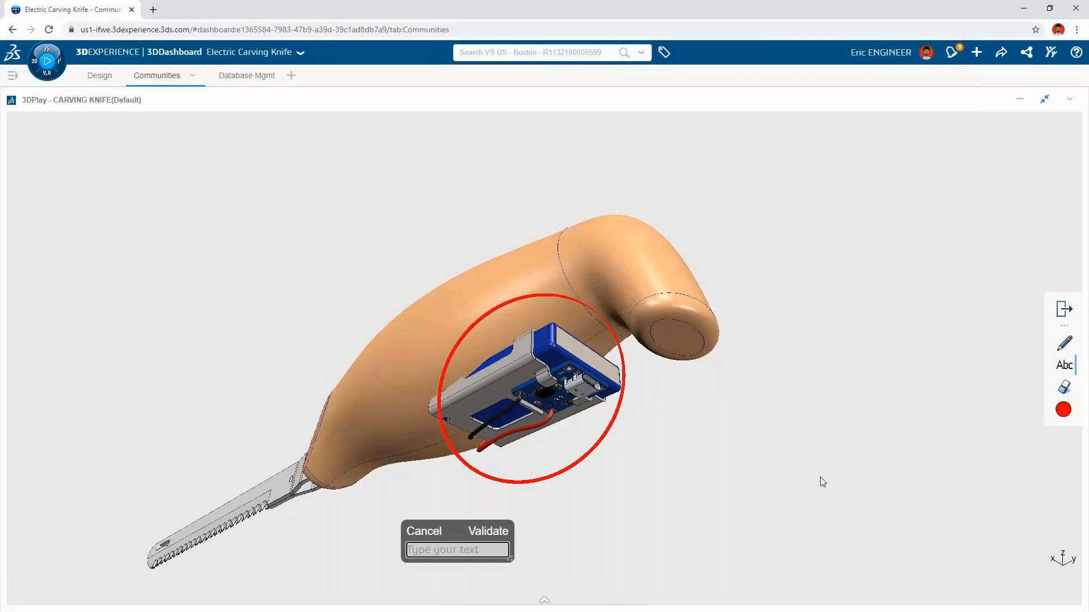
left_click_drag(505, 521, 485, 164)
type("WE NEED TO FIX THIS")
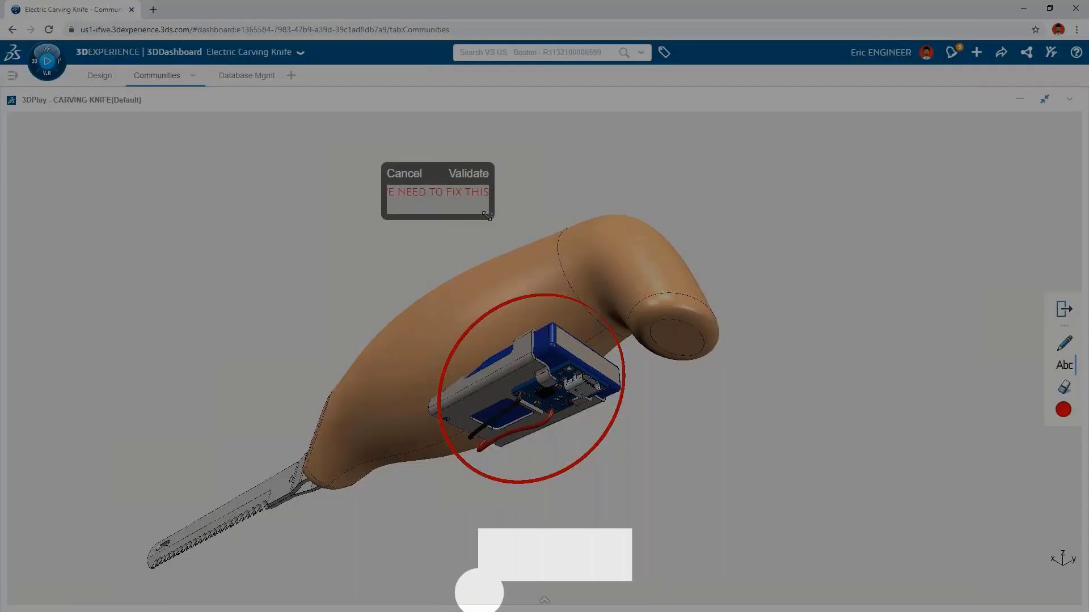
left_click_drag(490, 215, 560, 234)
left_click(539, 174)
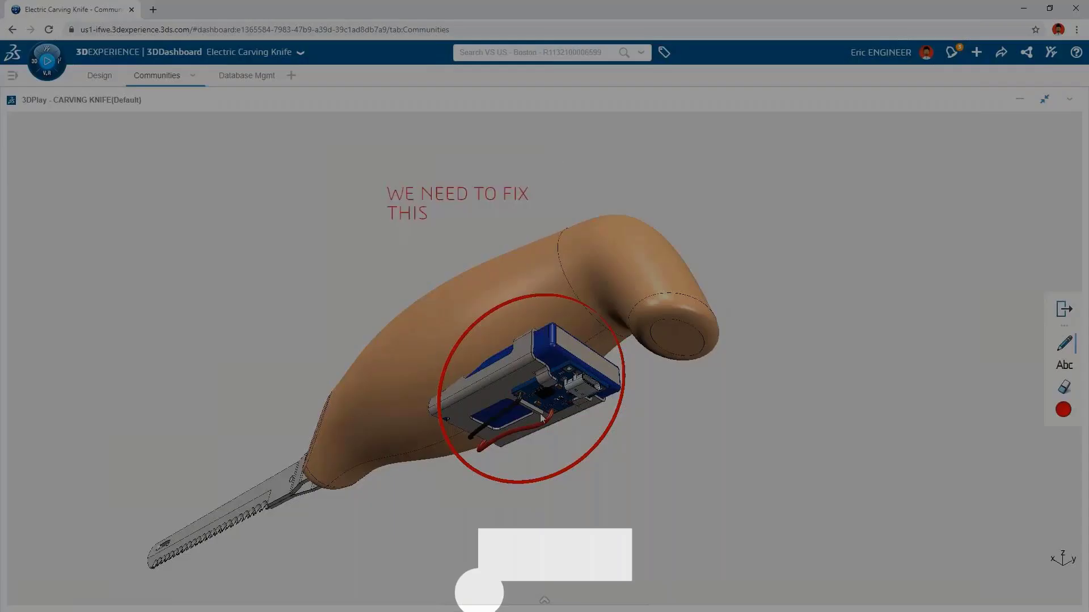
Step: Publish the annotated view to the Electric Carving Knife community as a post titled 'Fix Interference' with description 'We need to make sure the new handle has room for the new battery'
mouse_move(481, 597)
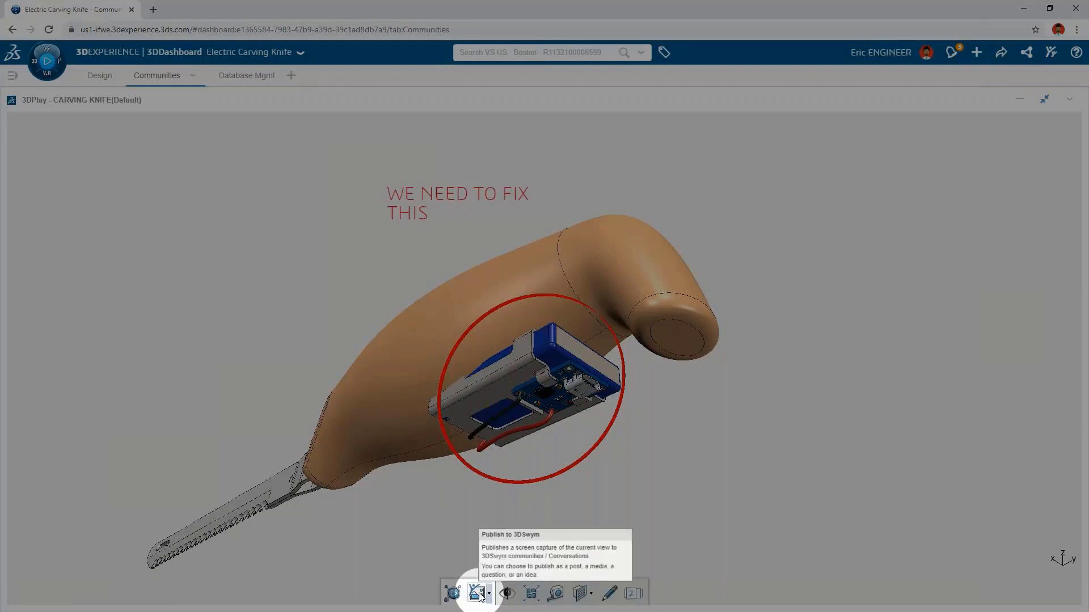
left_click(479, 594)
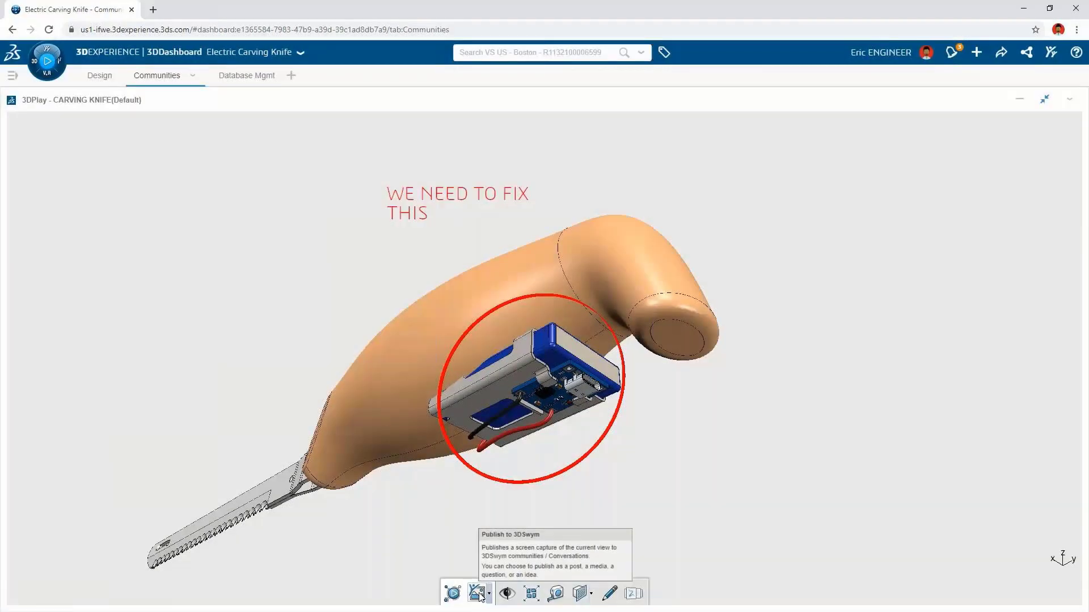
left_click(437, 278)
type("Fix Interference")
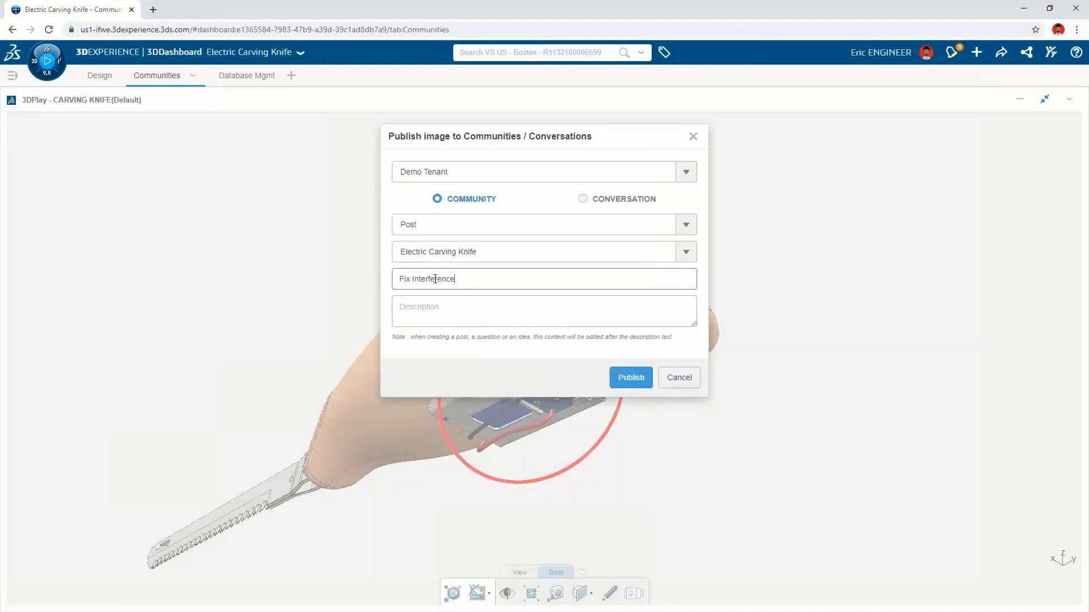
left_click(430, 308)
type("We need to make sure the n")
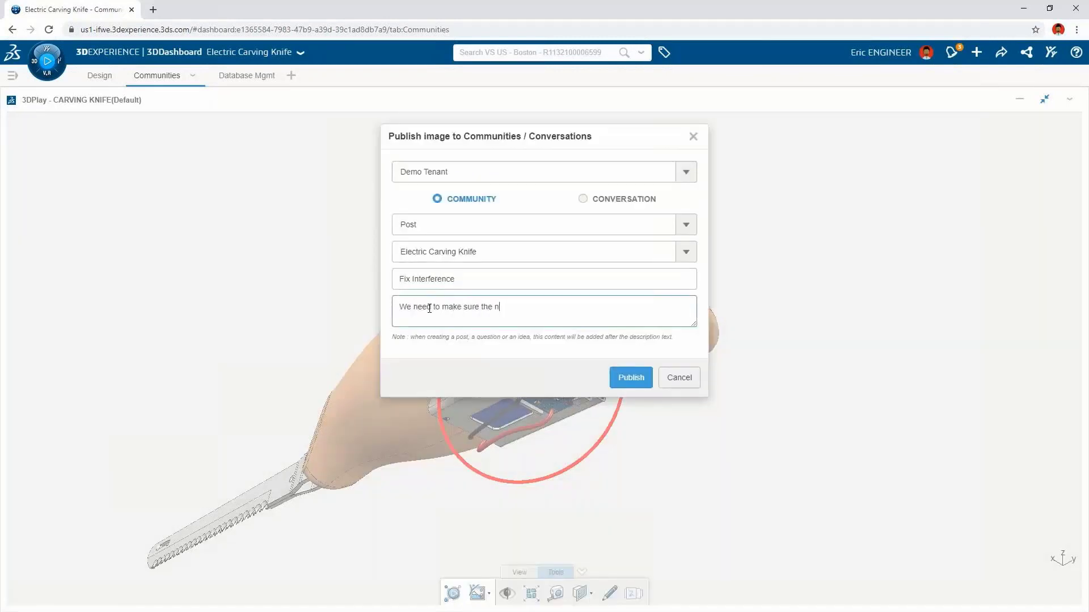
type("ew handle has room for the new battery")
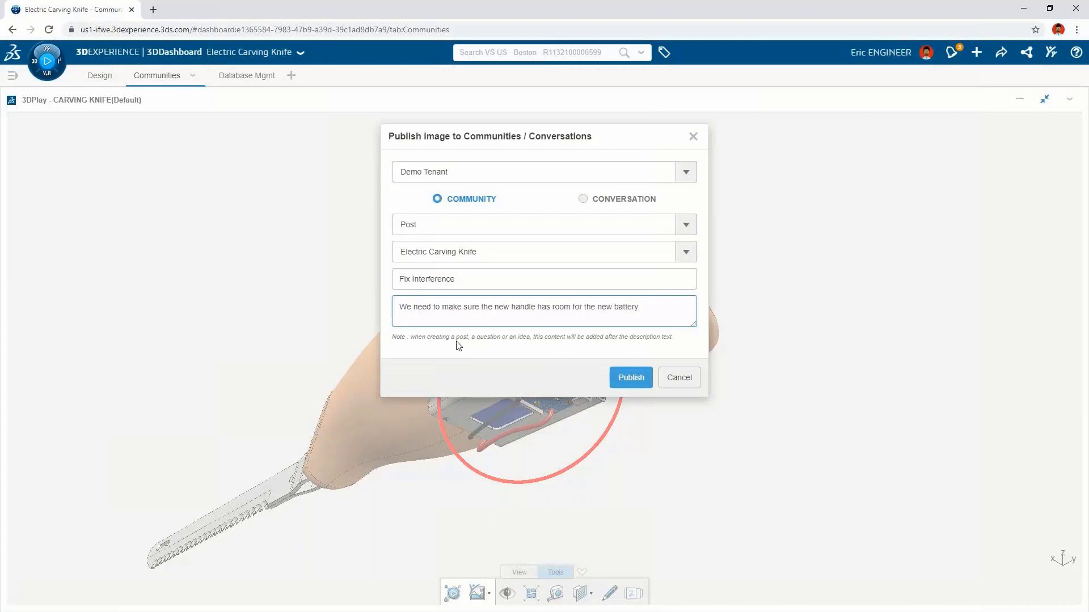
left_click(625, 379)
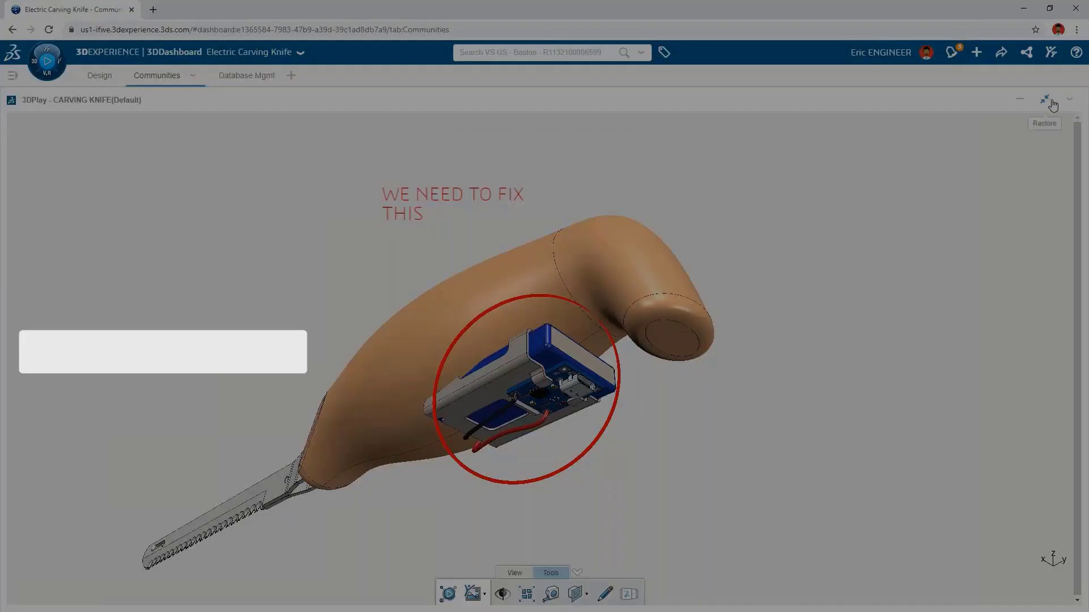
Step: Comment on the Fix Interference post, mentioning the designer with 'Check this out!'
left_click(1051, 101)
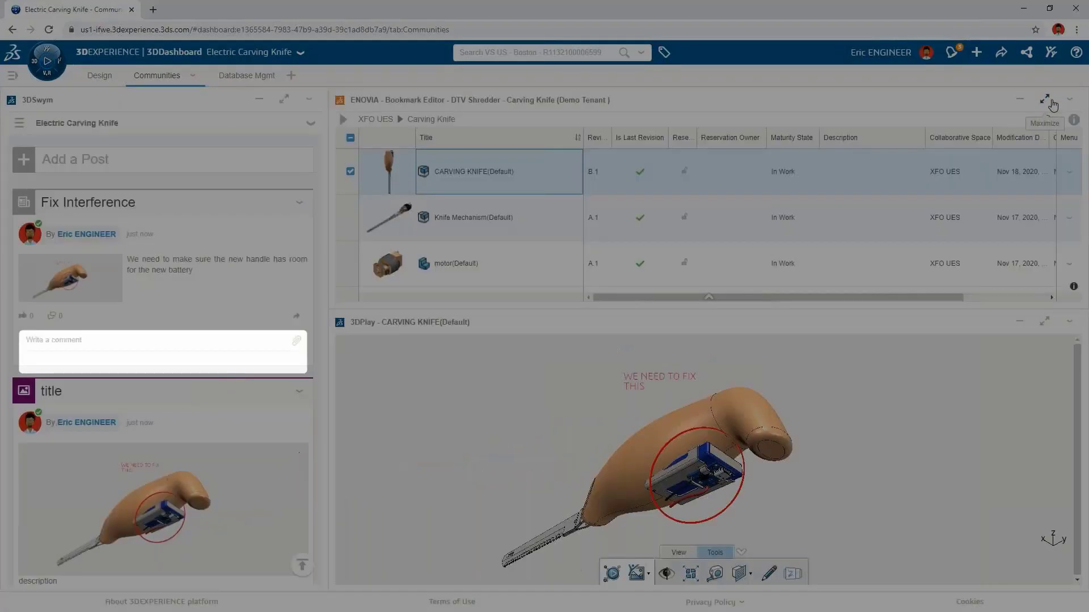
left_click(155, 340)
type("@dan designer")
left_click(143, 361)
type("Check this out!")
left_click(294, 351)
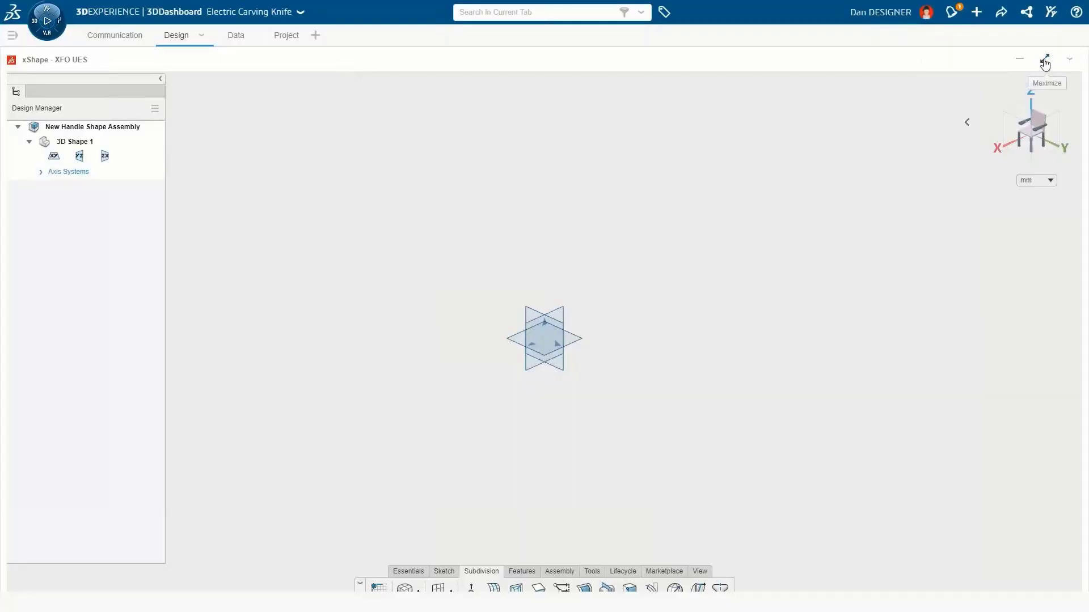
Step: Move the Design New Handle task to In Work and open its details
left_click(1045, 61)
left_click_drag(804, 173, 967, 170)
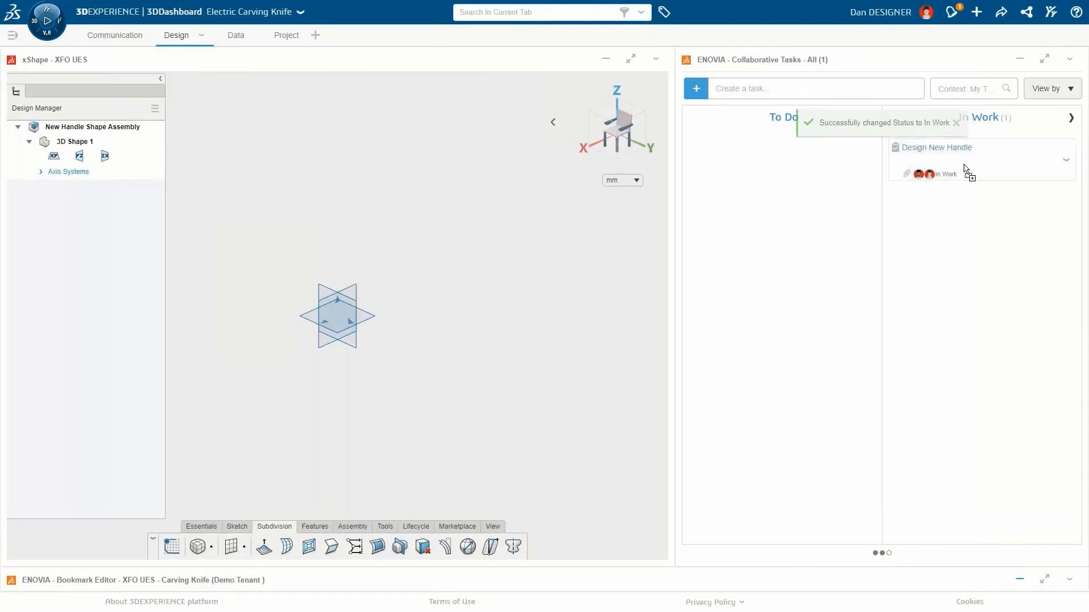
left_click(962, 168)
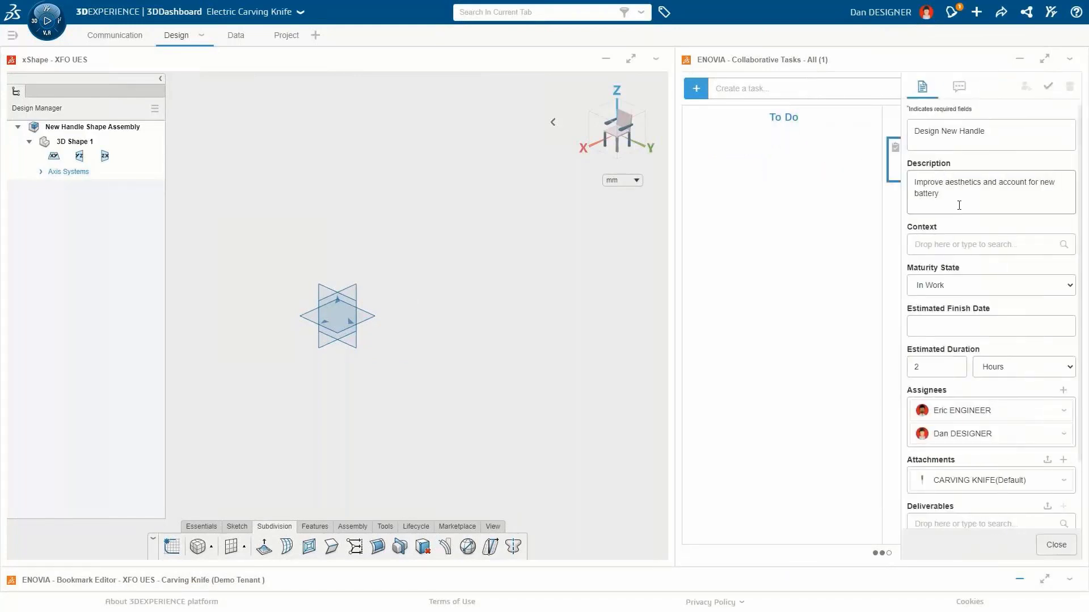
Step: Insert the attached CARVING KNIFE(Default) into the New Handle Shape Assembly in xShape, then close the task and maximize xShape
left_click_drag(984, 482, 574, 372)
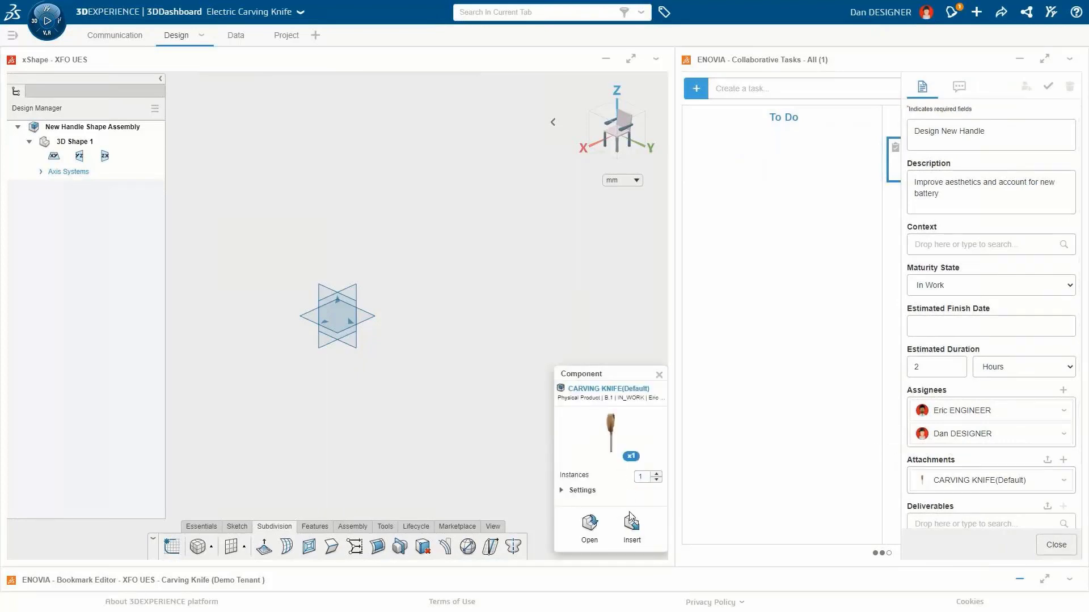
left_click(631, 526)
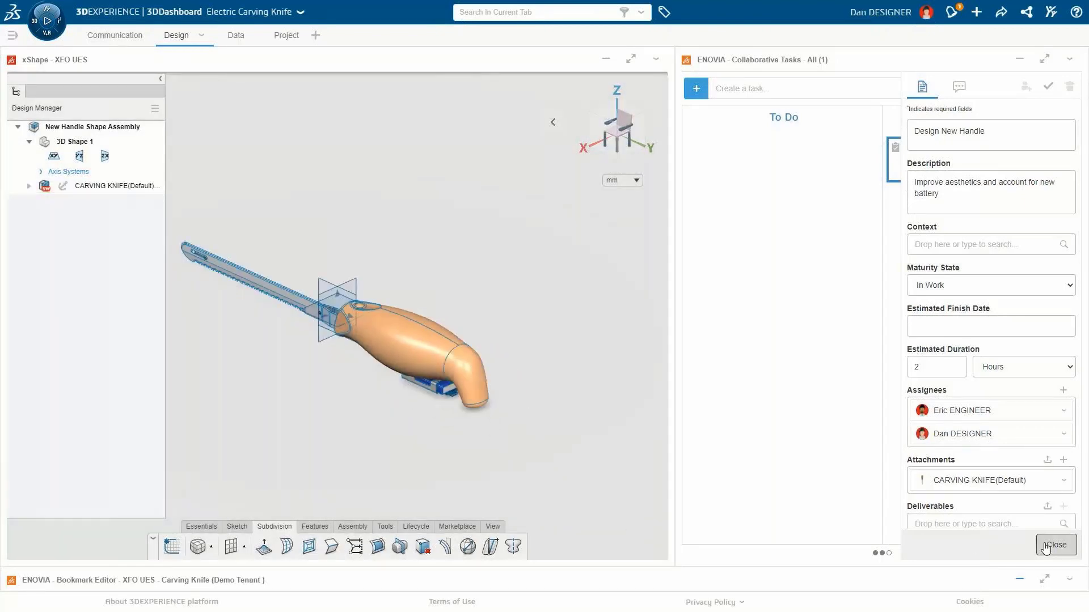
left_click(1046, 548)
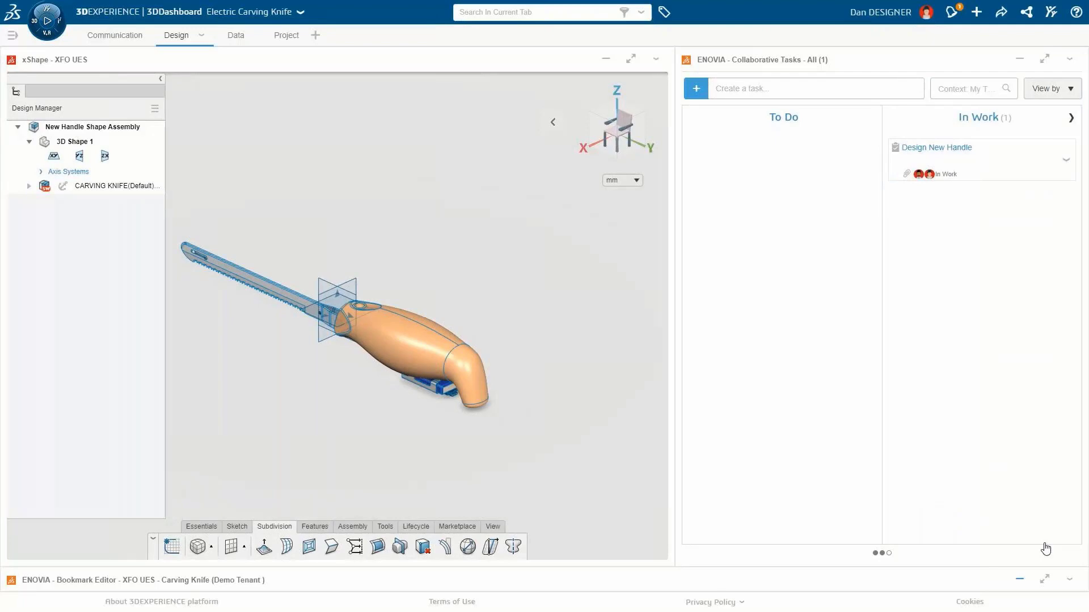
left_click(632, 59)
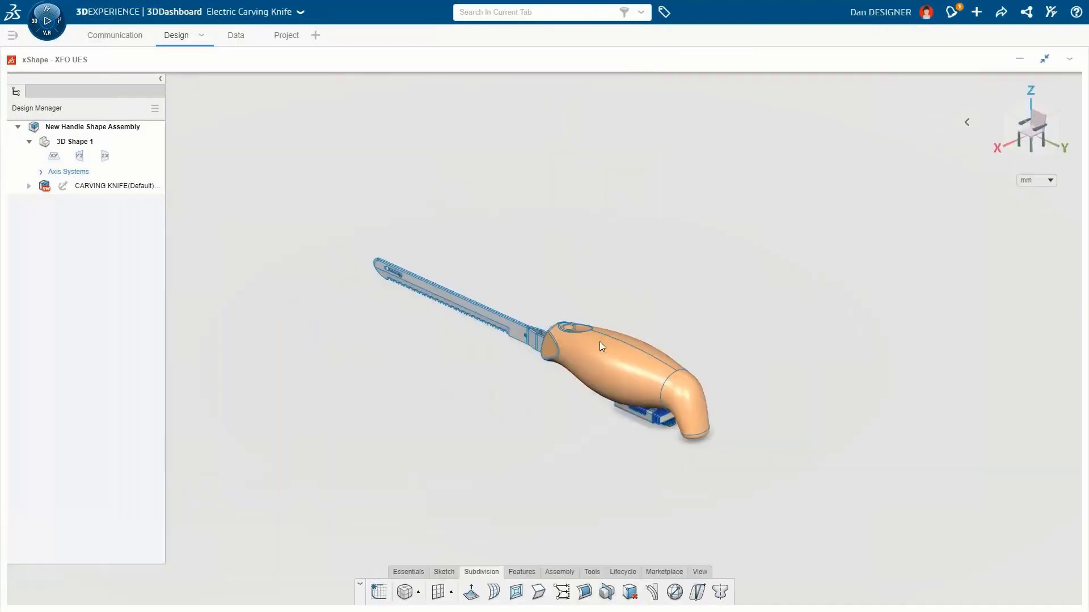
Step: Hide the knife's handle shell and insert a new component named New Handle Shape into the assembly
left_click(599, 343)
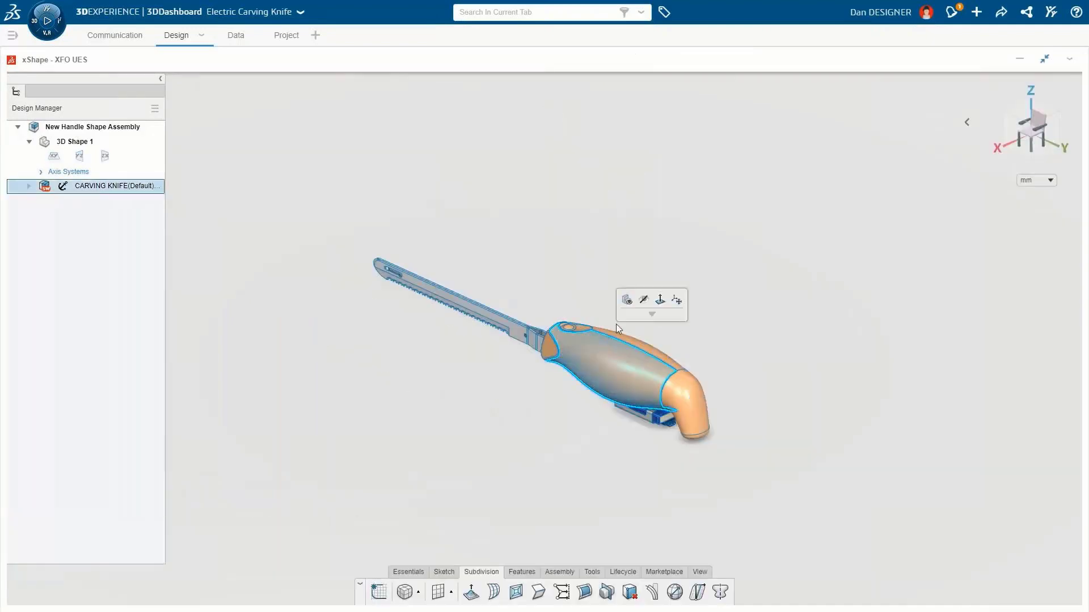
left_click(643, 301)
left_click(559, 572)
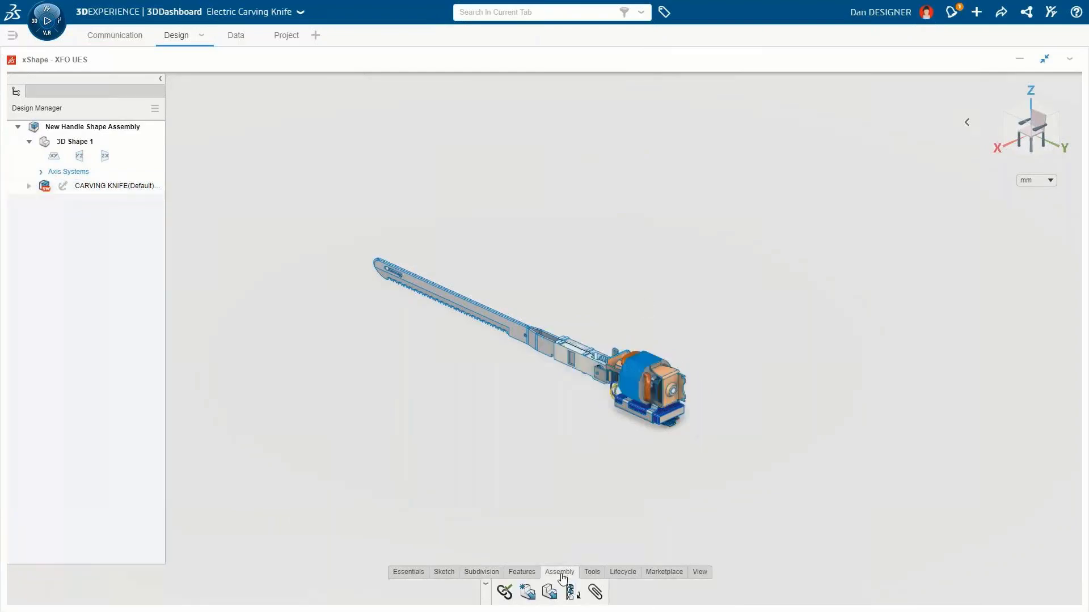
left_click(526, 592)
left_click(475, 379)
triple_click(577, 343)
type("New Handle Shape")
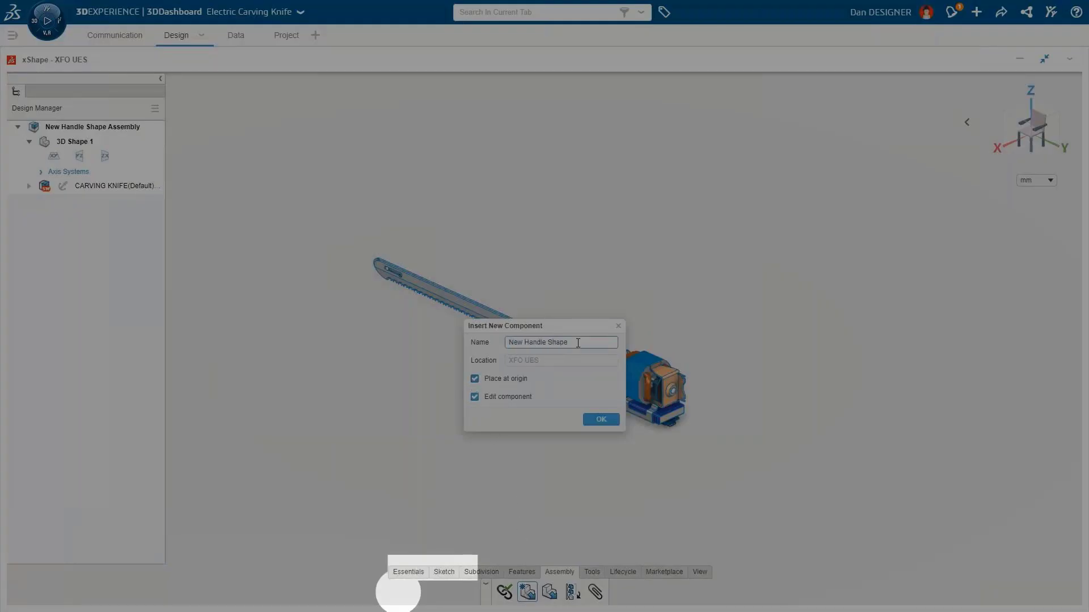
left_click(610, 423)
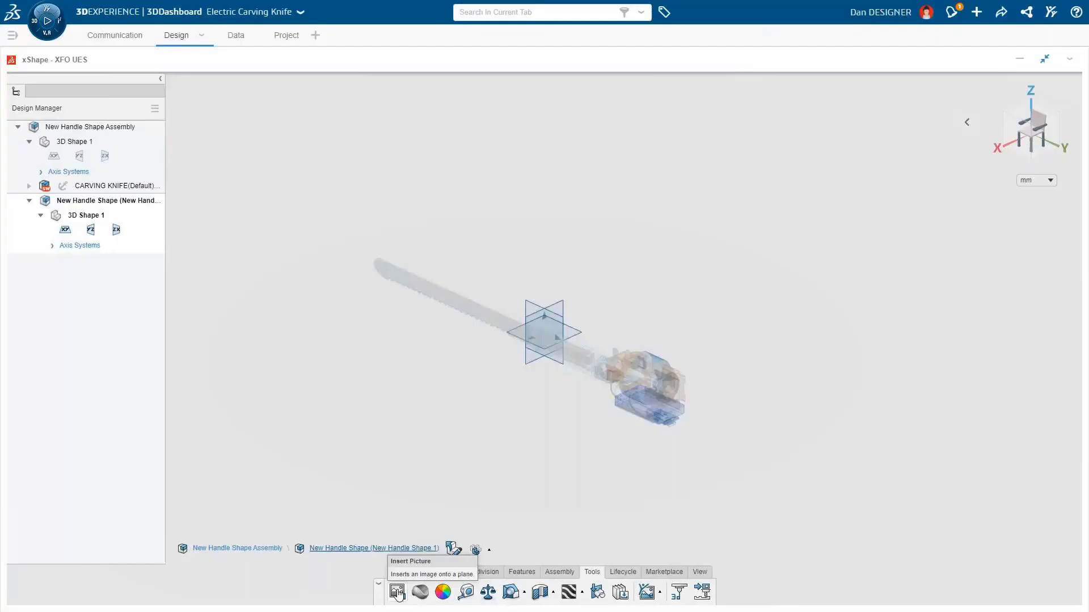
Step: Insert the Carving Knife Hand Sketch picture onto the yz plane
left_click(398, 592)
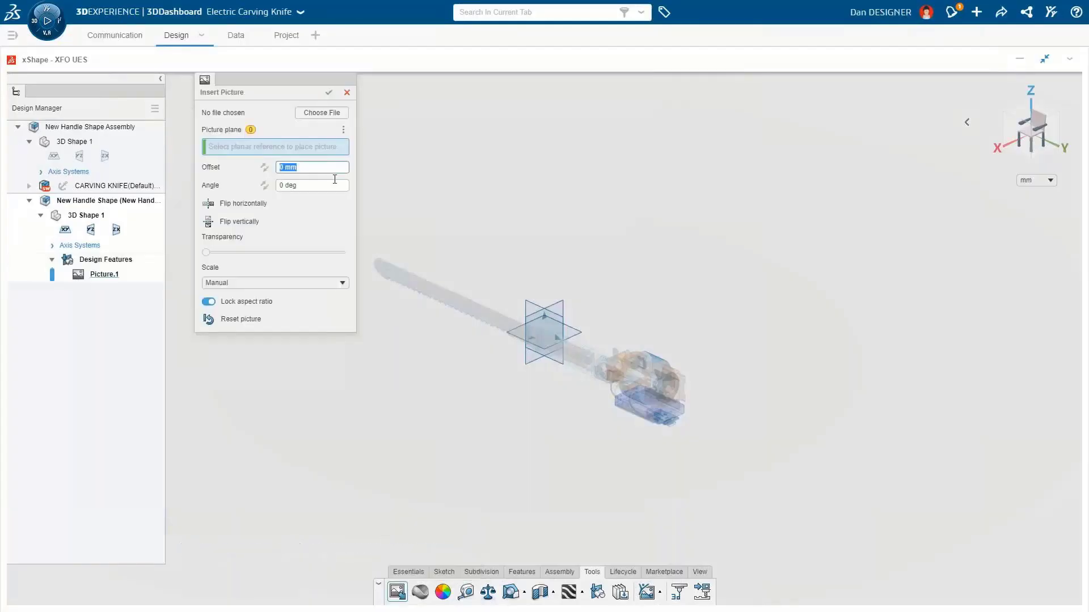
left_click(322, 113)
double_click(148, 108)
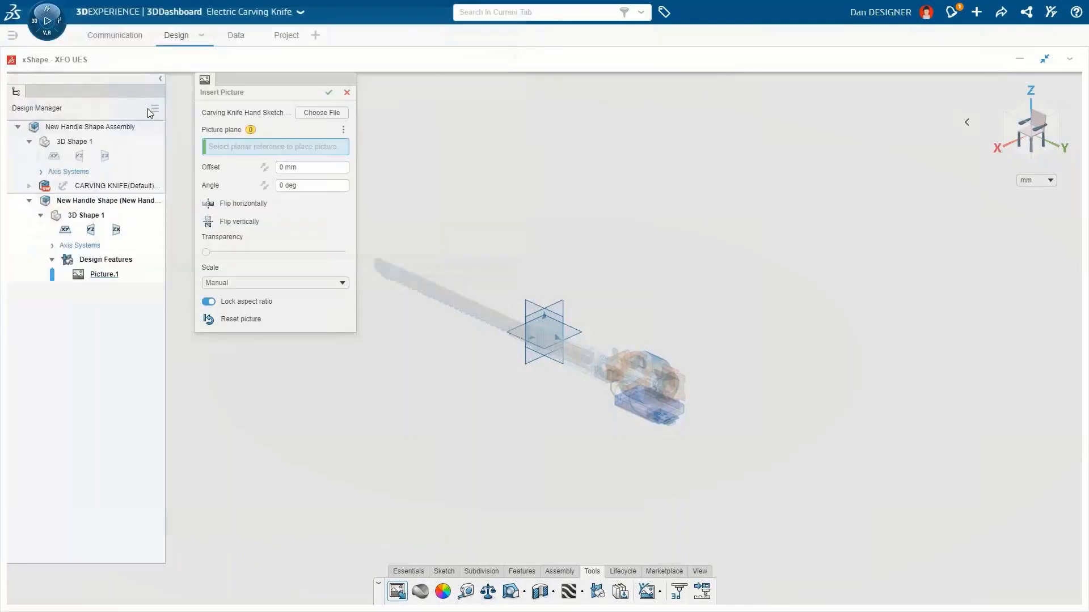
left_click(526, 305)
Step: Scale the sketch picture by on-screen points across its dimension line to 200 mm, position it over the knife, and confirm
left_click(342, 283)
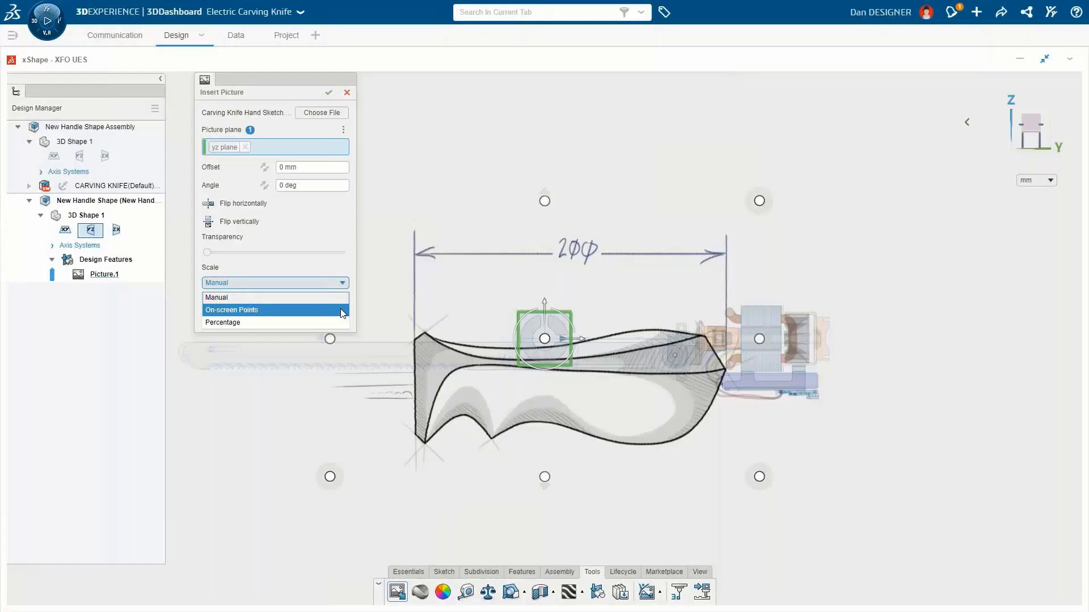
left_click(342, 310)
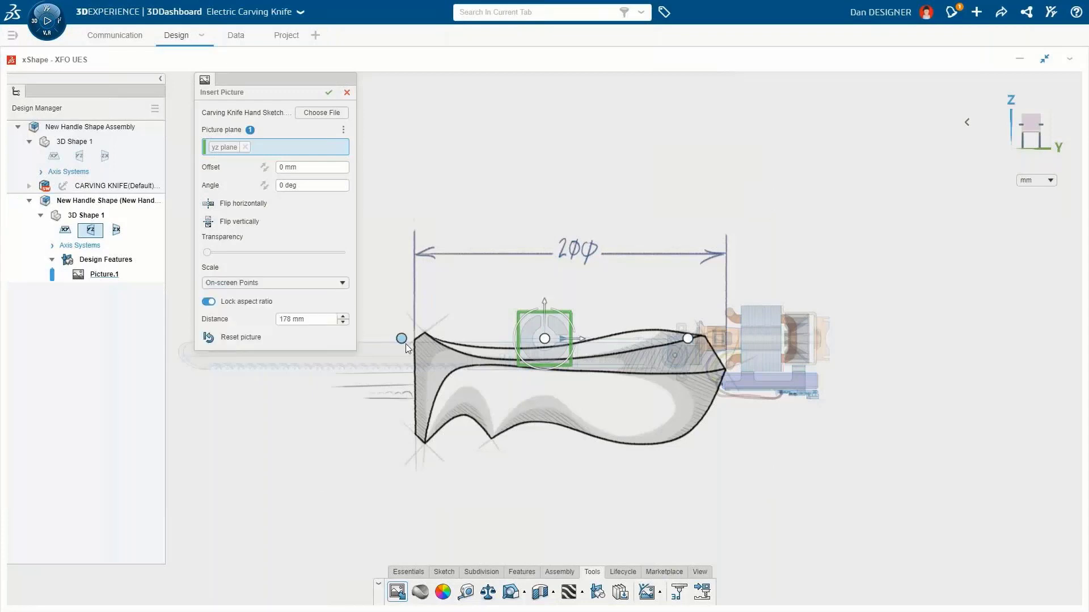
left_click(415, 384)
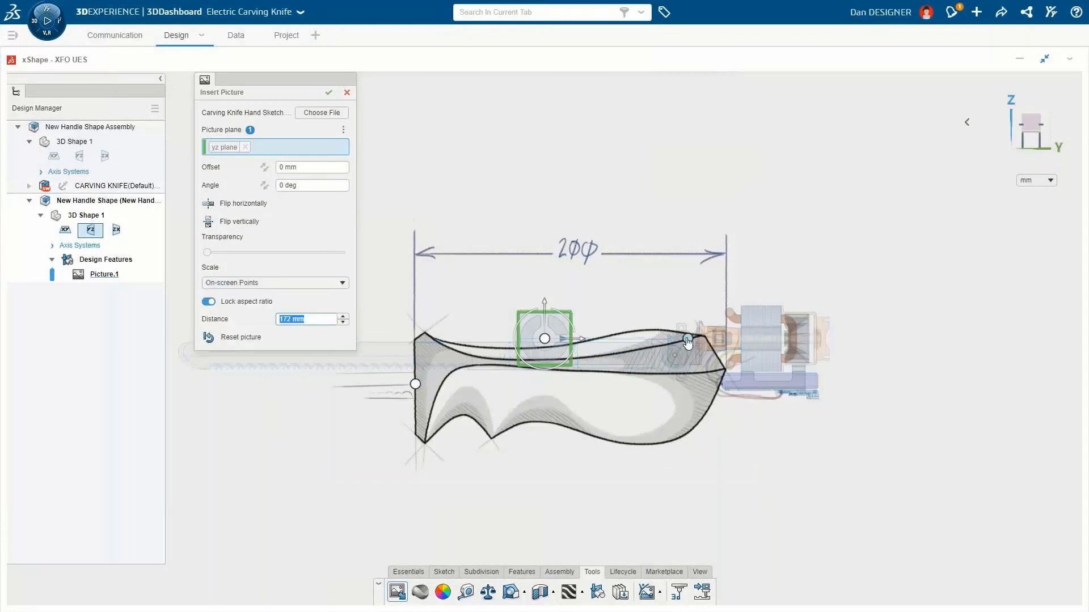
left_click(724, 372)
type("200")
key("Return")
mouse_move(537, 356)
left_mouse_down()
mouse_move(597, 348)
mouse_move(666, 317)
left_mouse_up()
left_click(329, 93)
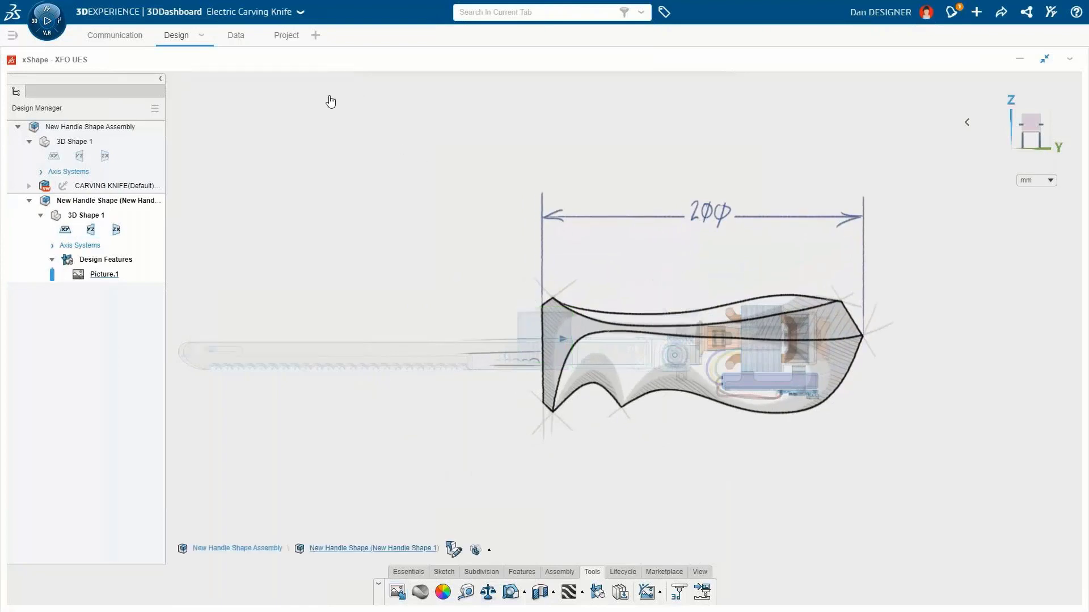
Step: Create a QuadBall subdivision primitive at the front of the handle sketch, adjusting its subdivision level
left_click(487, 572)
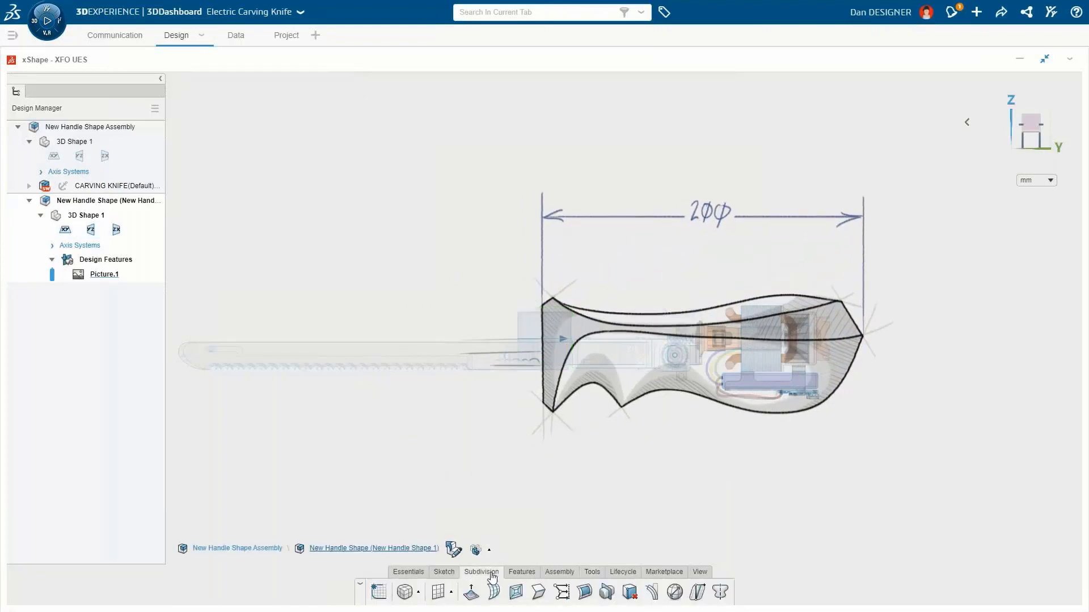
left_click(418, 592)
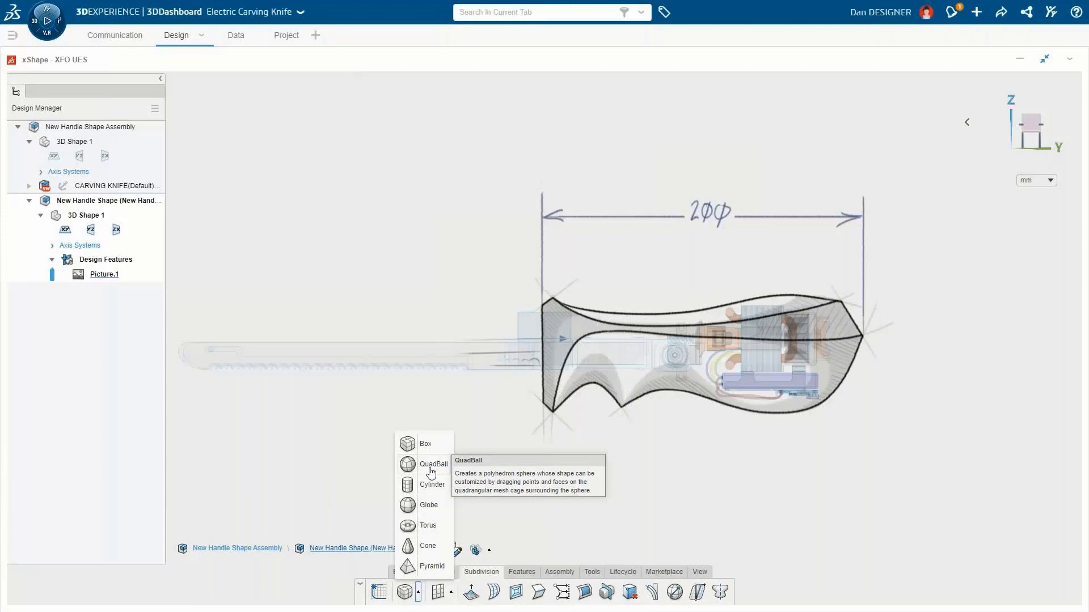
left_click(431, 470)
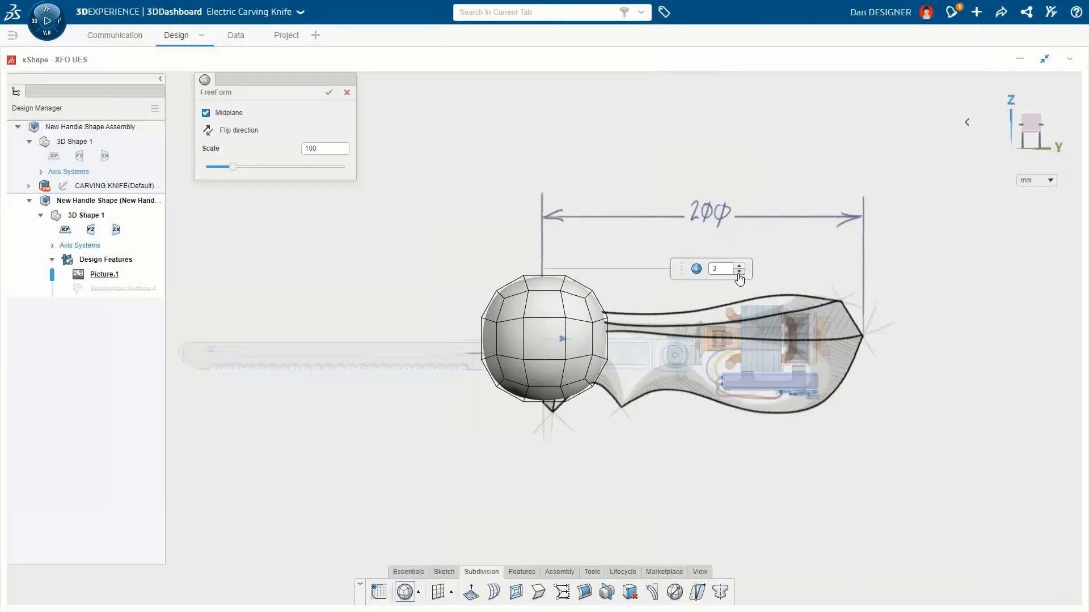
left_click(739, 272)
left_click(329, 93)
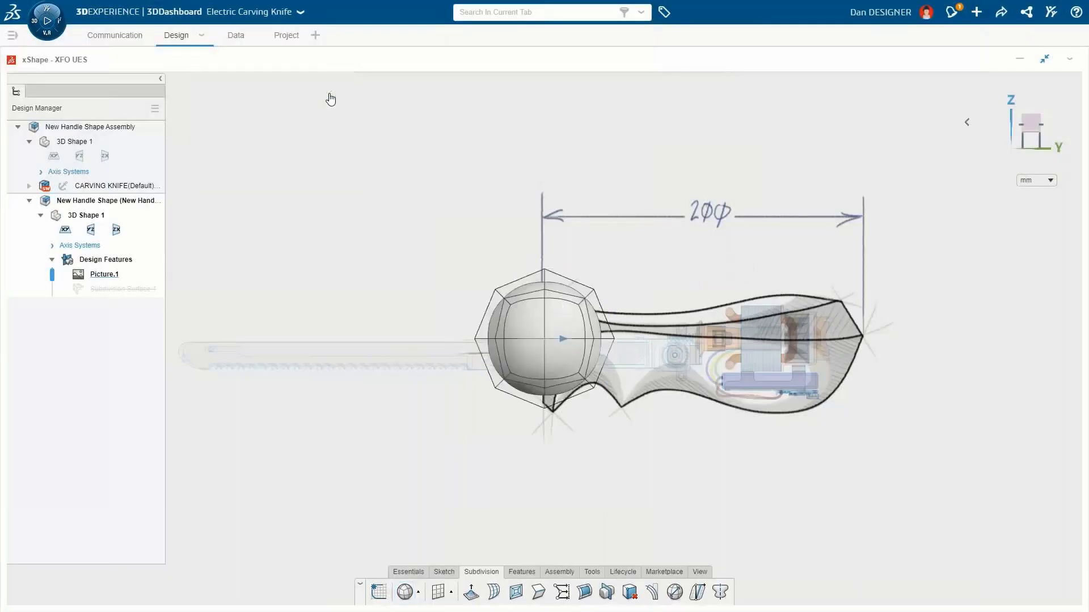
Step: Select the ball's rear half and stretch it along the handle toward the sketch's far end
left_click_drag(578, 293, 619, 415)
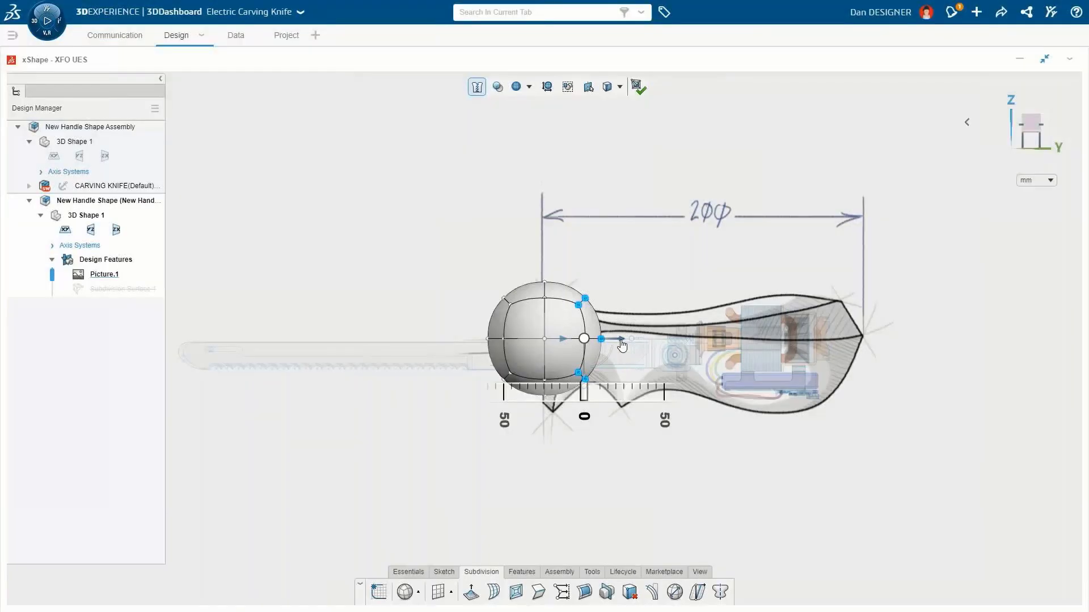
left_click_drag(622, 343, 879, 355)
key("Escape")
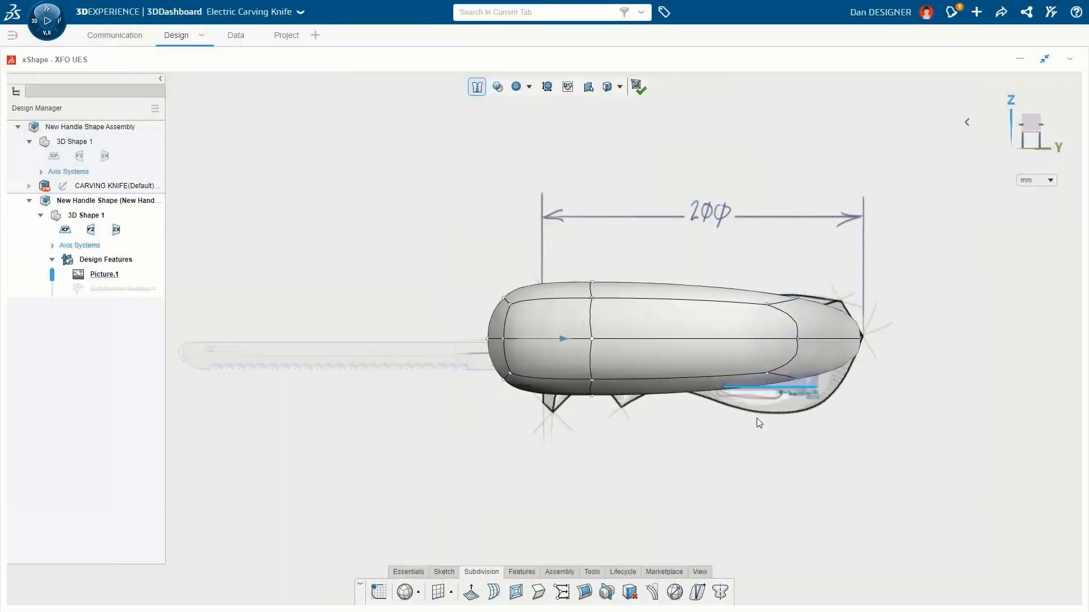
Step: Insert multiple evenly spaced loops along the stretched body using Insert Loops
left_click(495, 593)
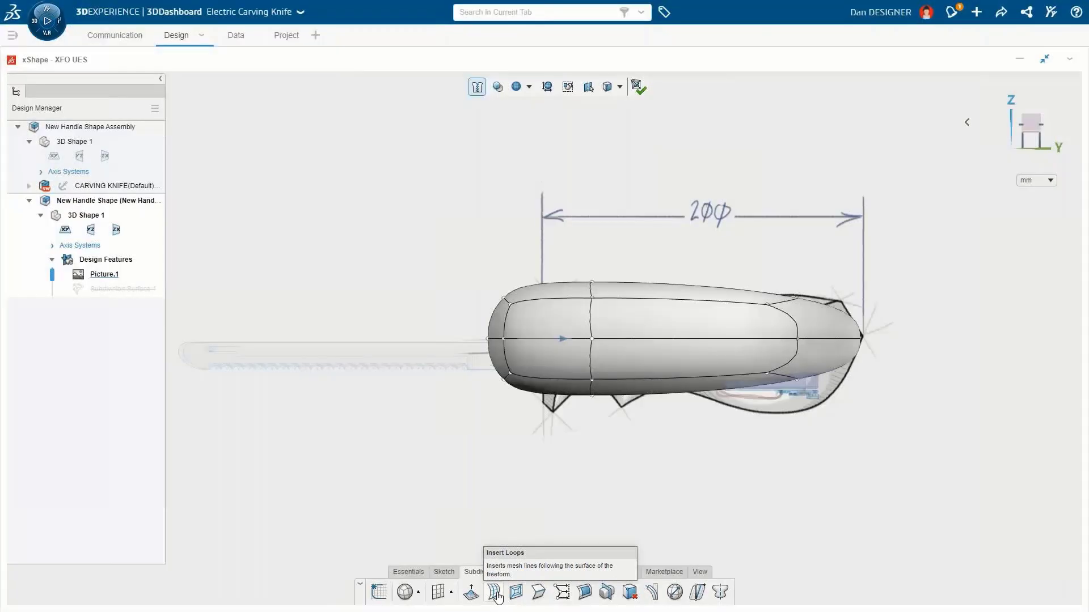
left_click(495, 593)
left_click(651, 338)
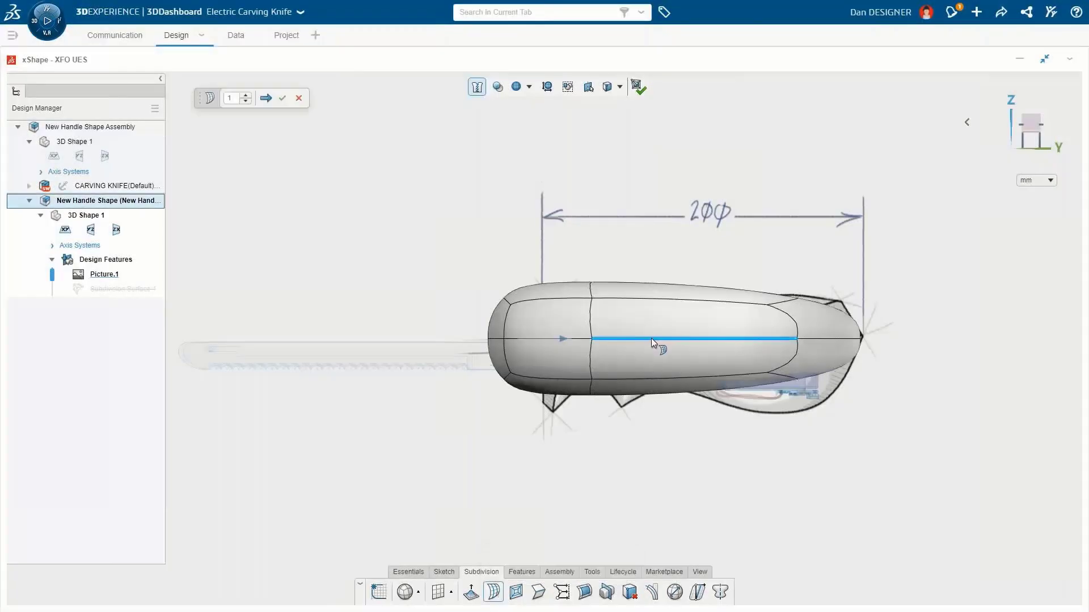
left_click_drag(208, 101, 567, 258)
left_click(604, 253)
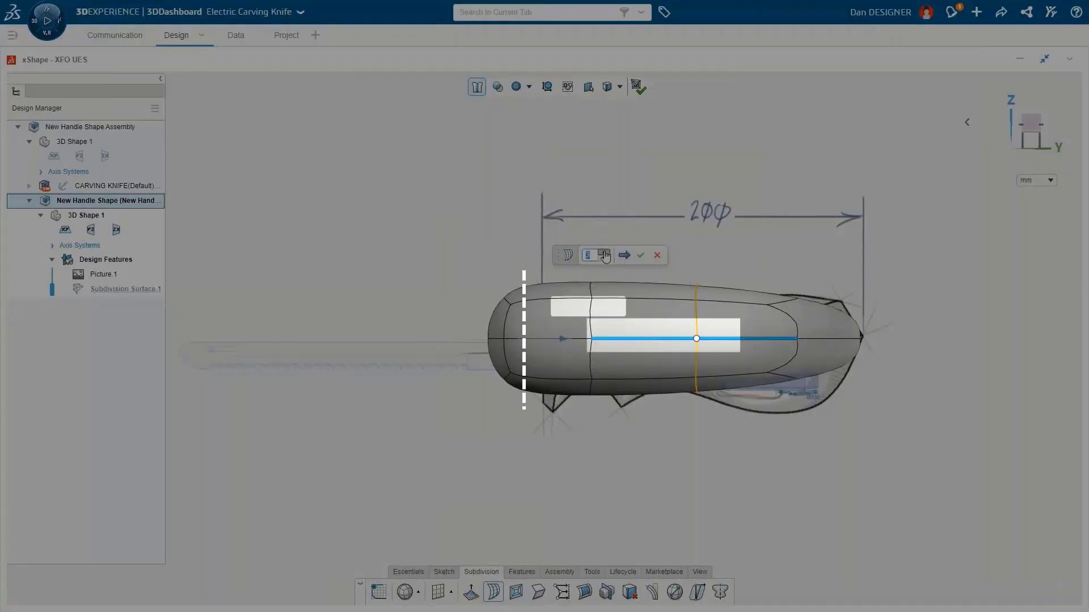
left_click(640, 257)
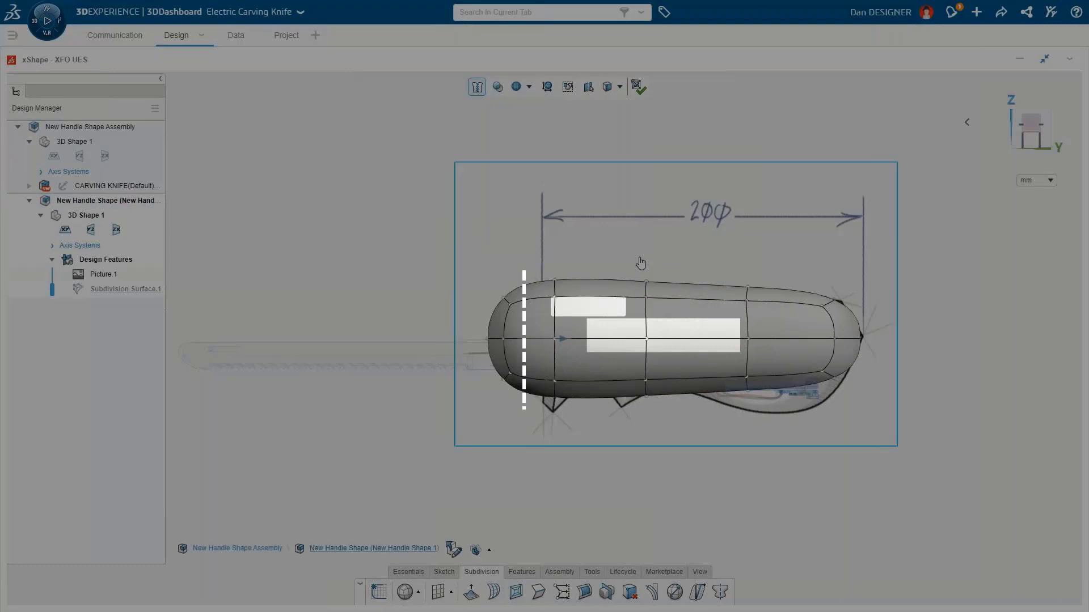
Step: Insert an additional loop near the body's front end
left_click(539, 338)
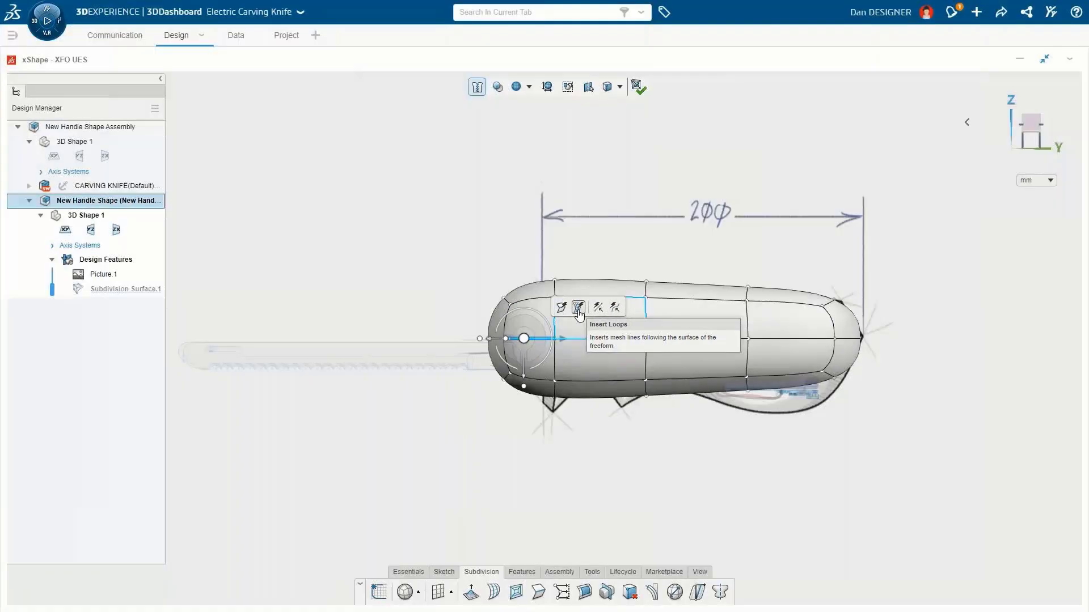
left_click(578, 308)
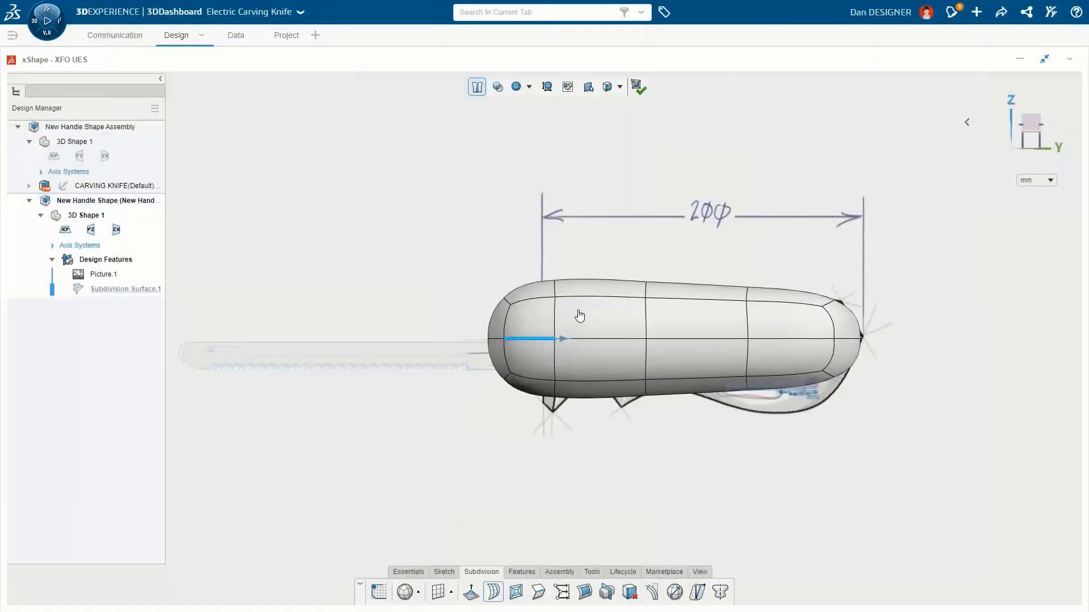
key("Delete")
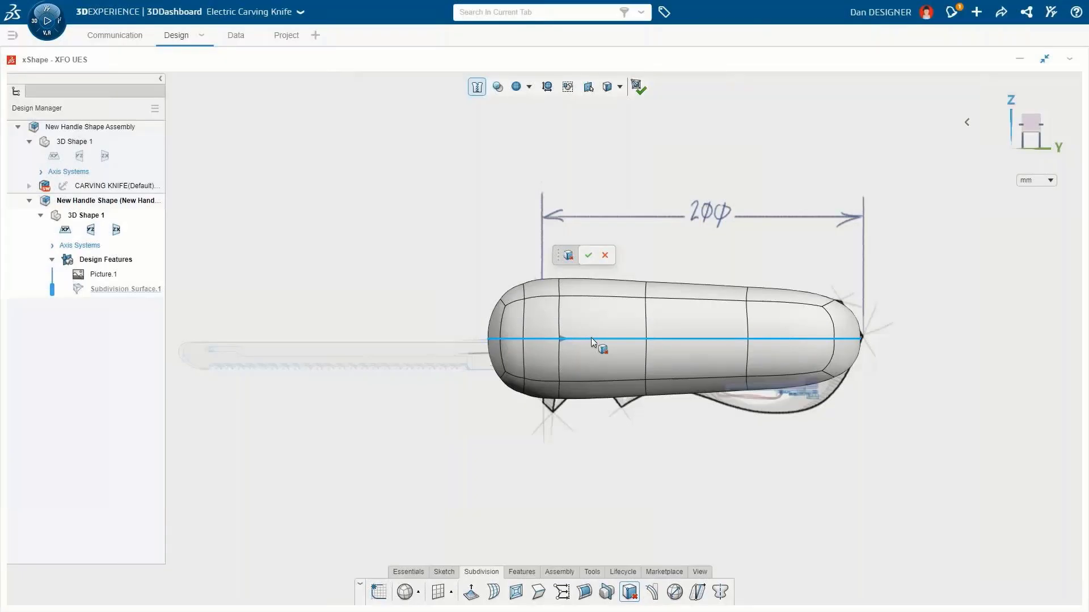
Step: Flatten the body's cage along its horizontal midline loop and confirm
left_click(591, 339)
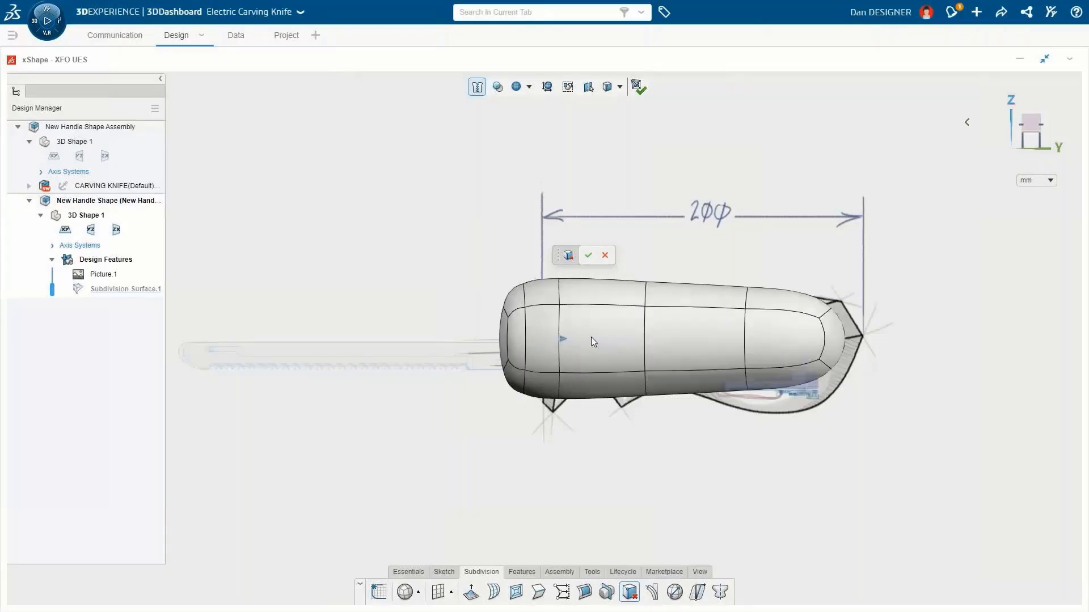
left_click(589, 258)
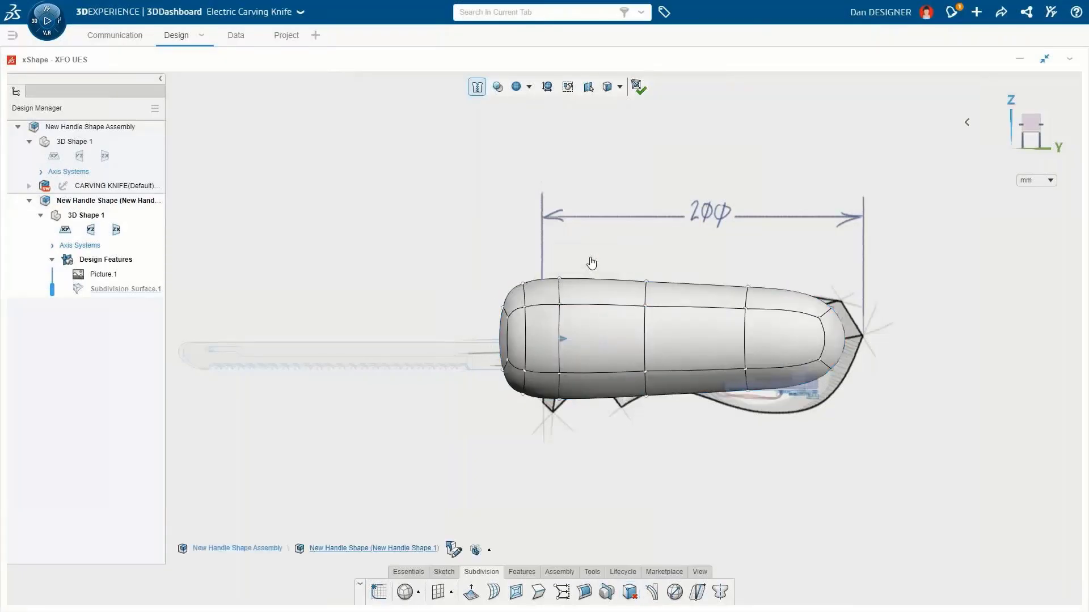
Step: Make the subdivision shape see-through at transparency 10 to reveal the sketch
left_click(498, 88)
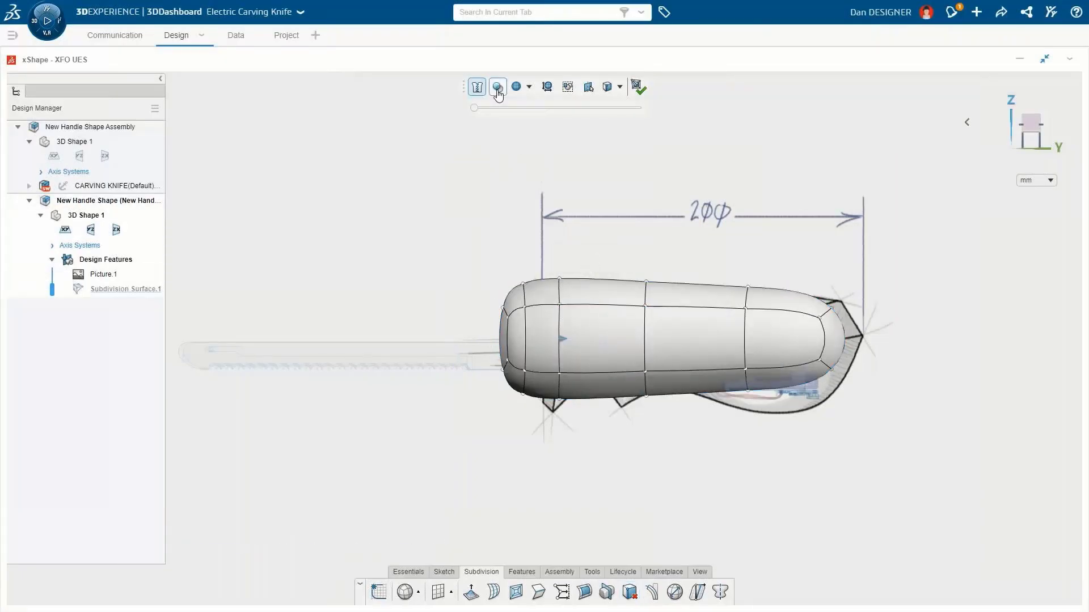
left_click_drag(474, 107, 492, 112)
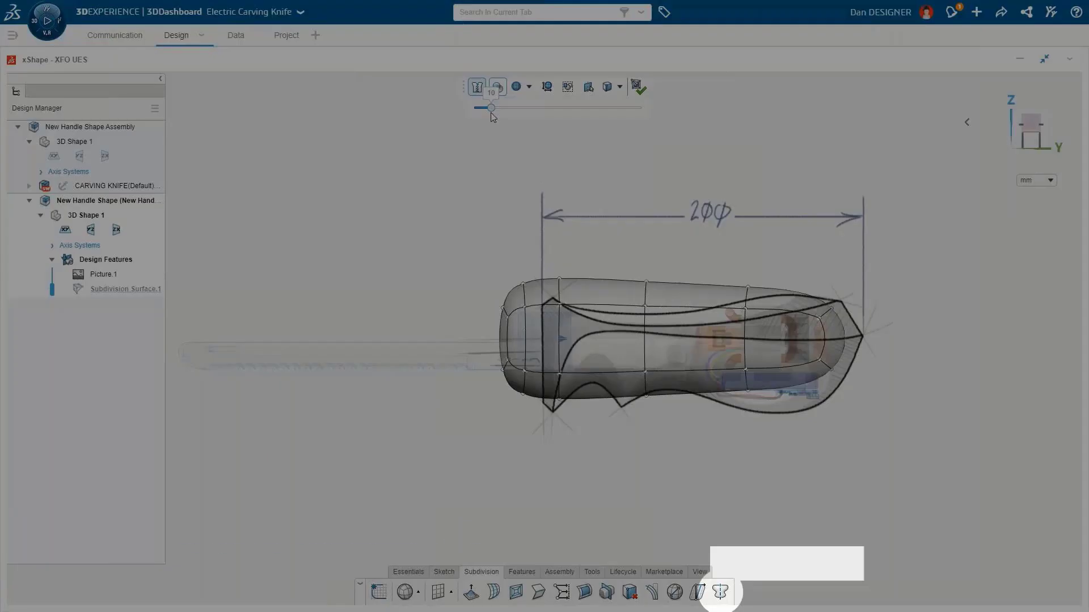
Step: Turn on symmetry for the shape about the yz plane
left_click(520, 275)
mouse_move(521, 275)
middle_mouse_down()
mouse_move(563, 277)
mouse_move(579, 292)
middle_mouse_up()
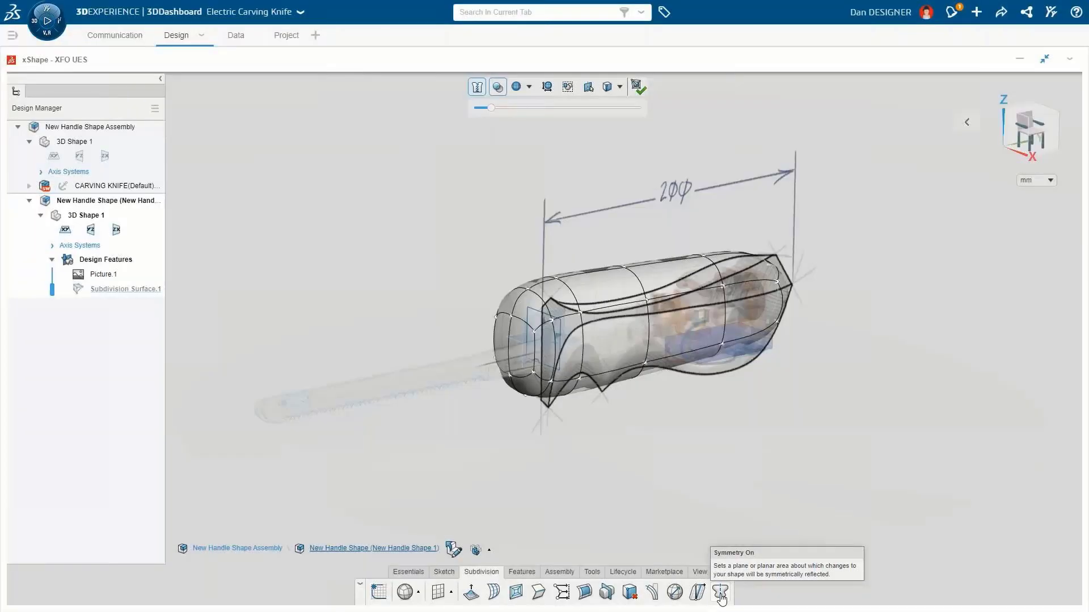
left_click(721, 592)
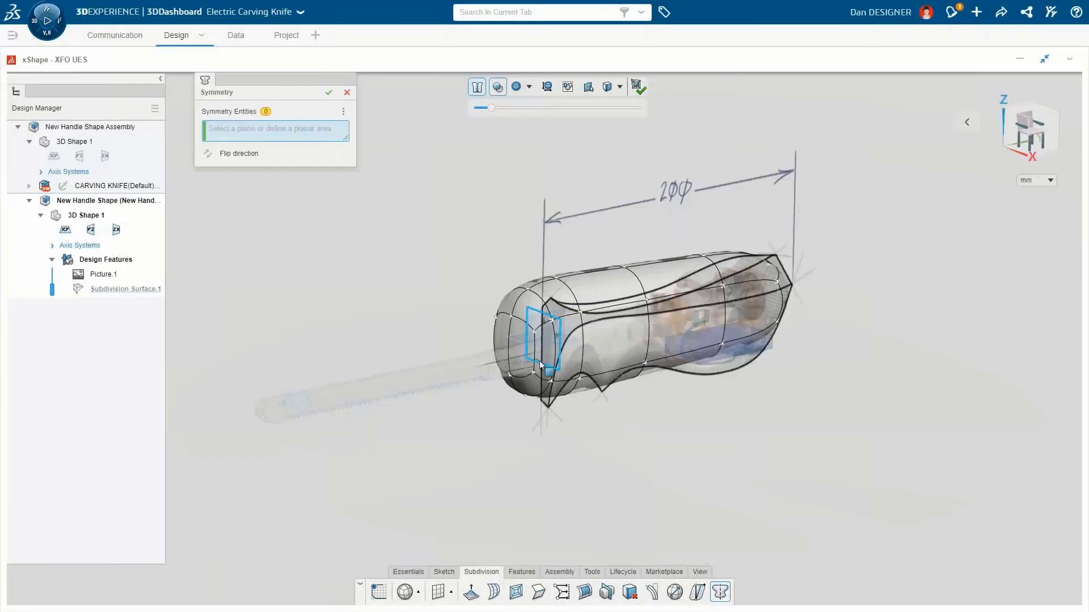
left_click(525, 324)
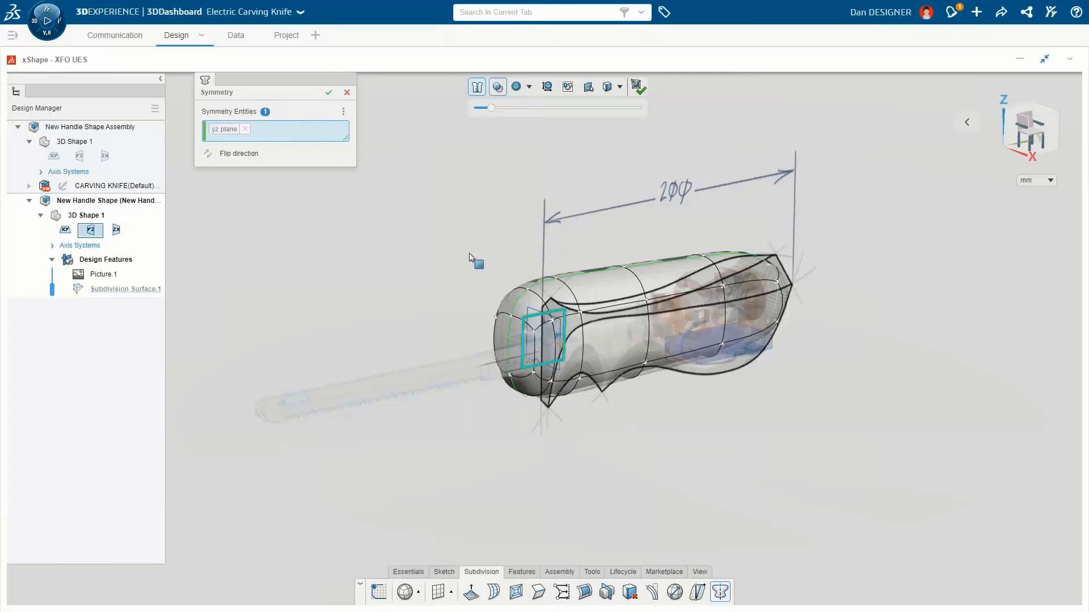
left_click(329, 93)
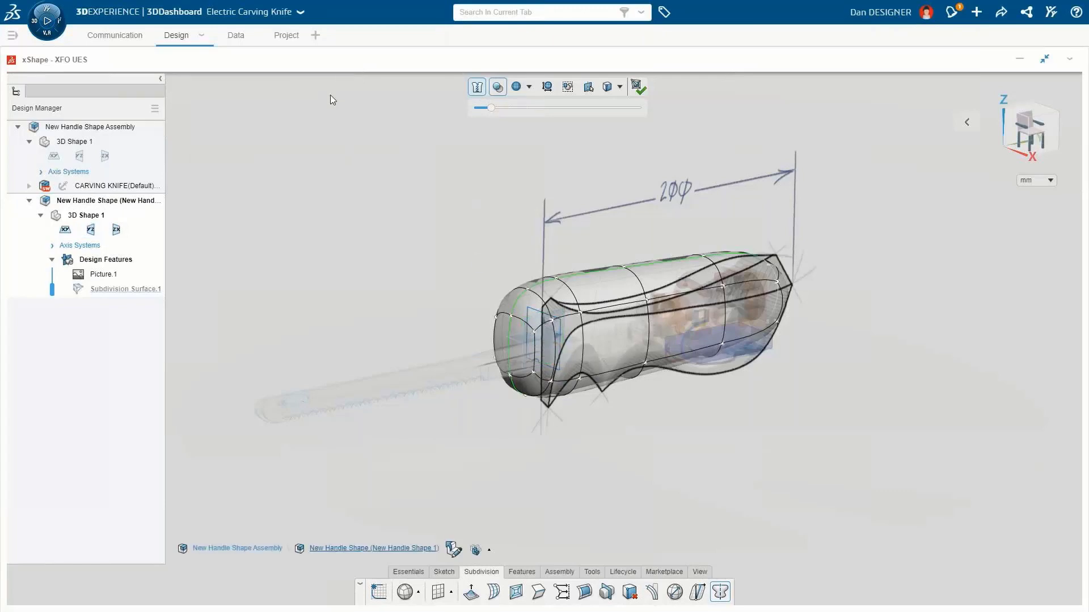
Step: Set the shape's transparency to 0 to make it opaque
left_click_drag(491, 108, 467, 112)
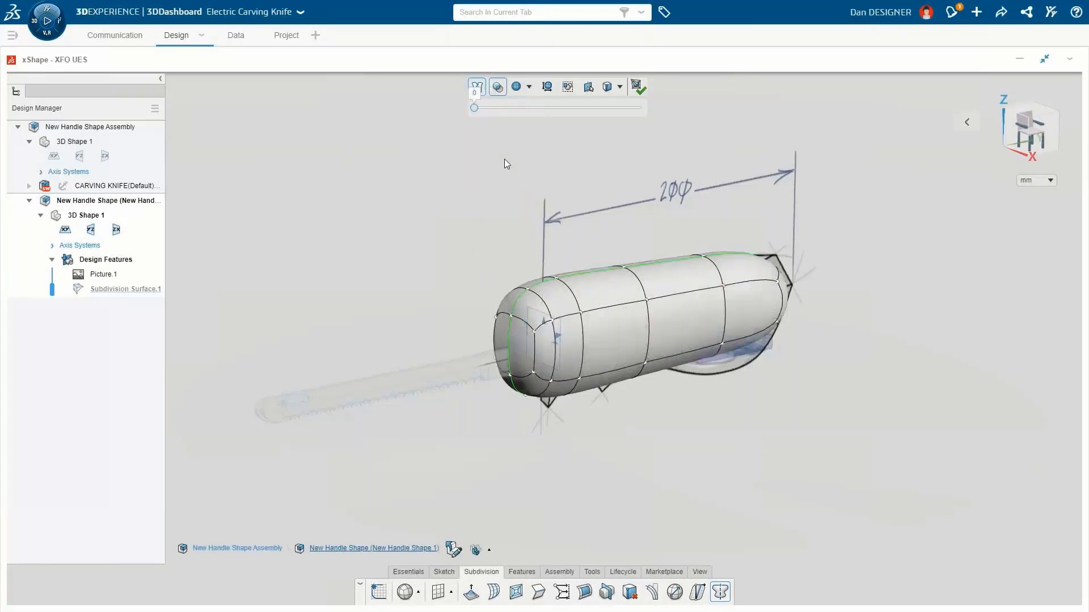
scroll(648, 329, "up", 1)
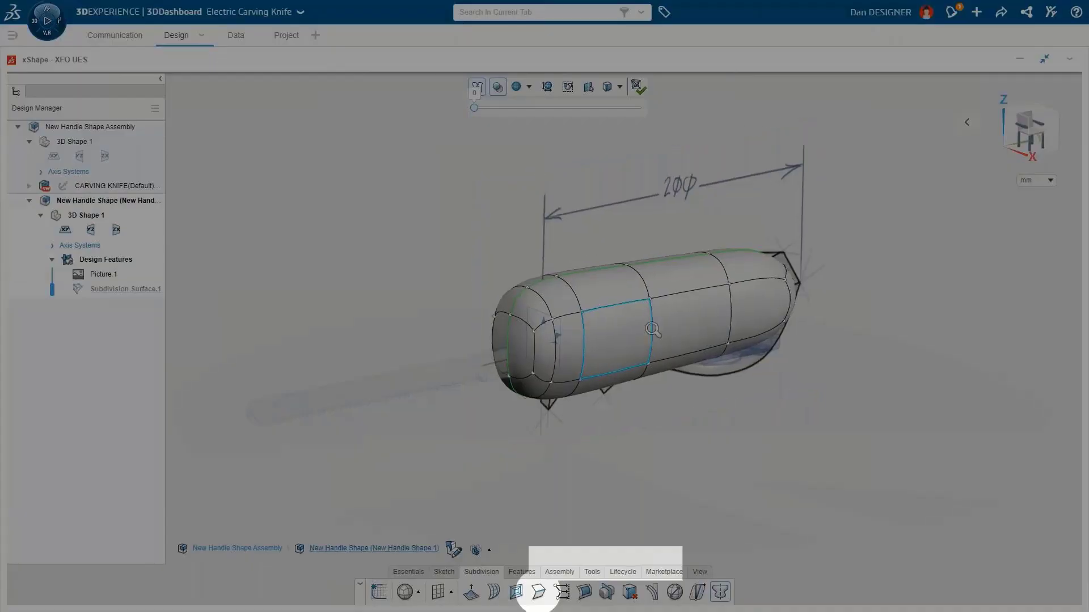
scroll(652, 328, "up", 2)
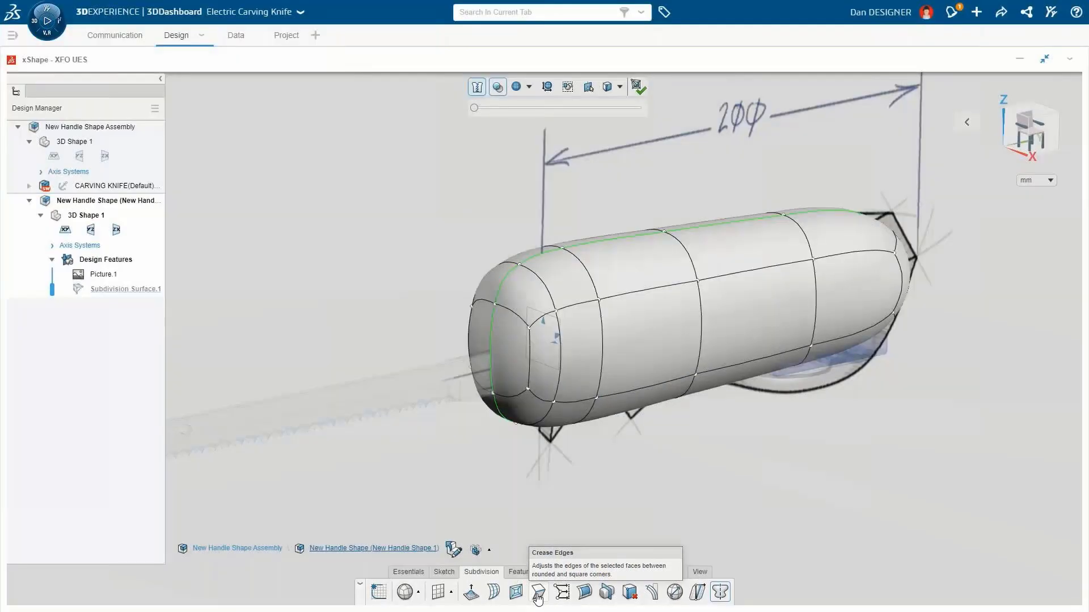
Step: Crease the edges around the handle's front end face with the Crease Edges tool
left_click(538, 592)
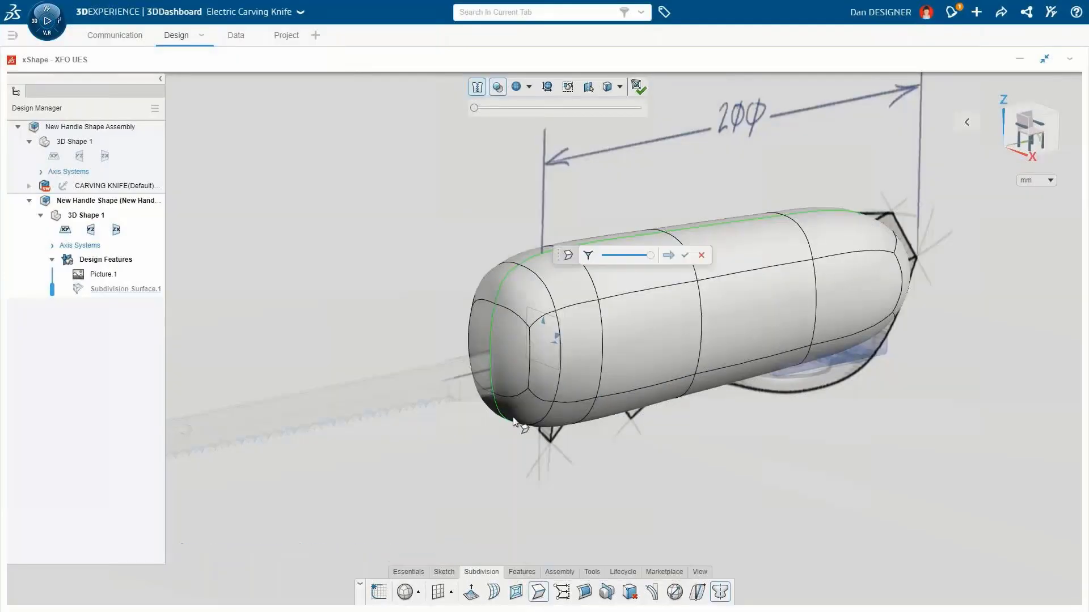
left_click(513, 361)
left_click(592, 283)
mouse_move(650, 255)
left_mouse_down()
mouse_move(620, 260)
mouse_move(648, 255)
left_mouse_up()
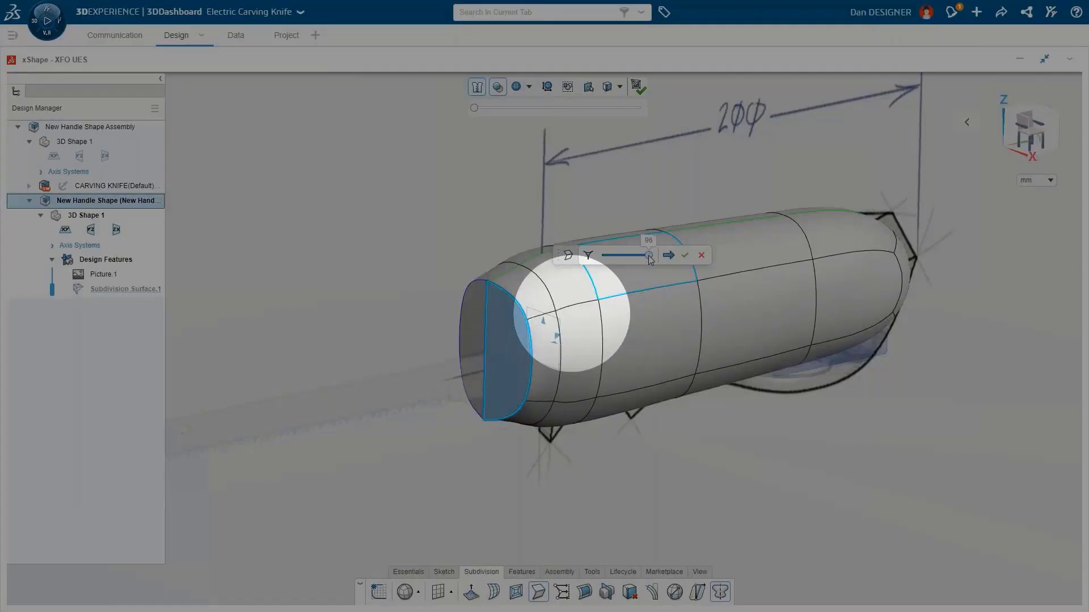
left_click(685, 256)
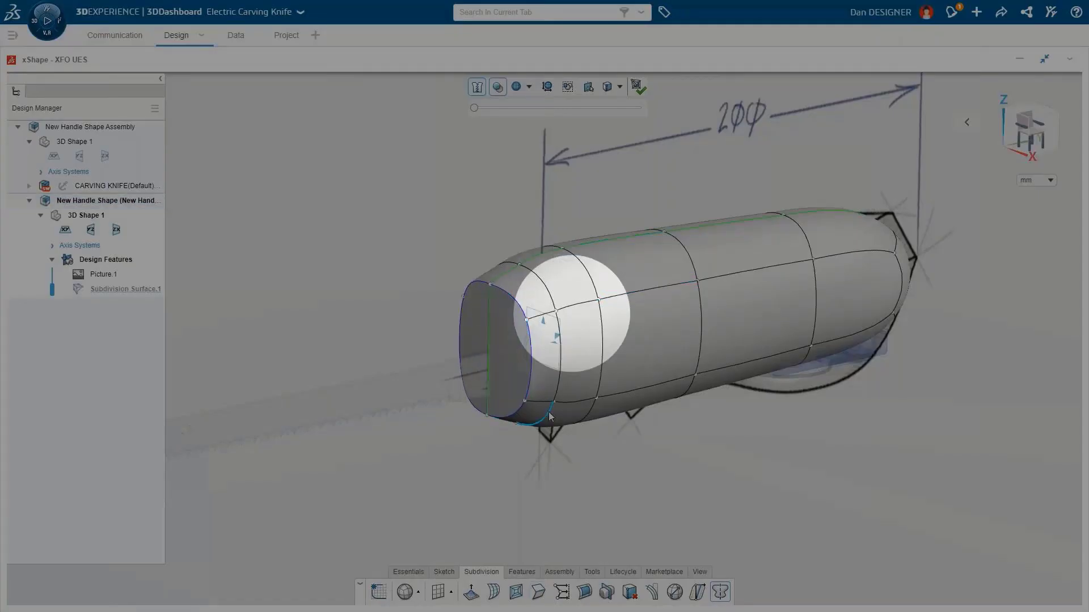
Step: Select the front edge loop and the lengthwise side edge loop and crease them sharp
left_click(555, 407)
double_click(554, 407)
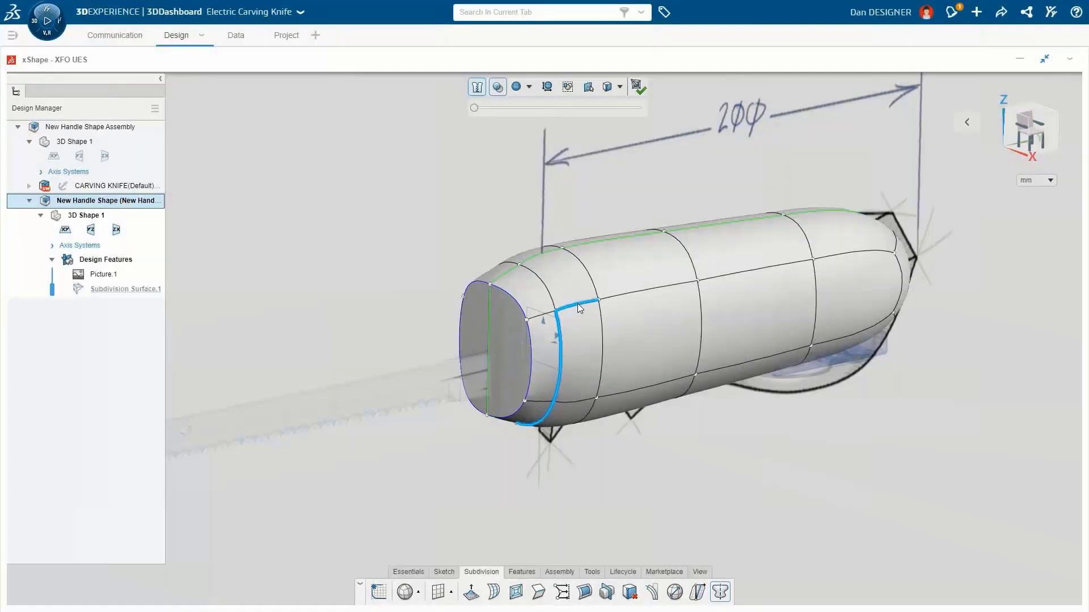
double_click(577, 304, "ctrl")
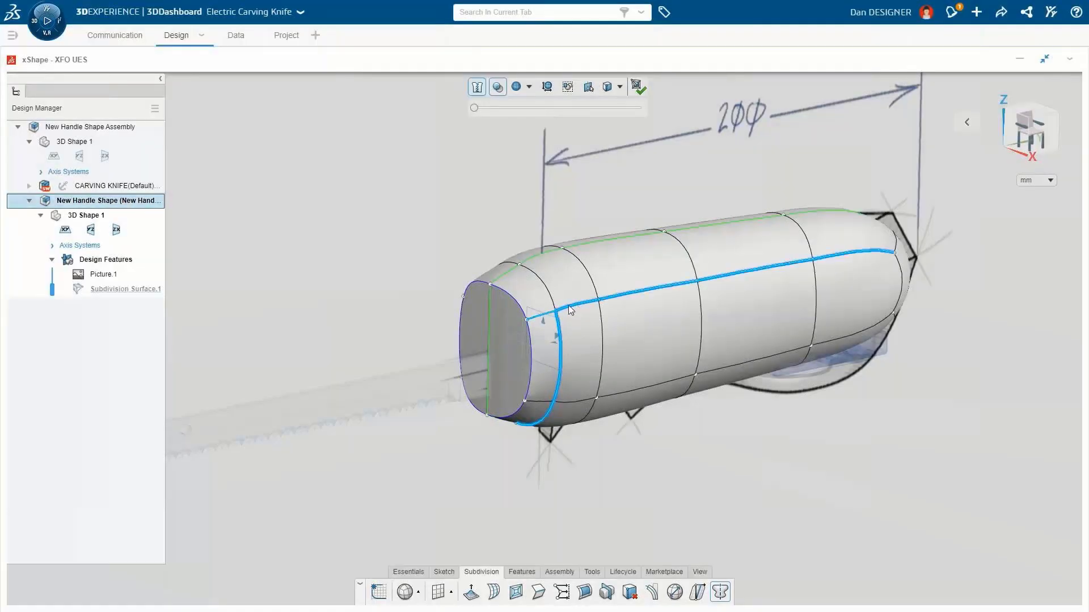
left_click(894, 244, "ctrl")
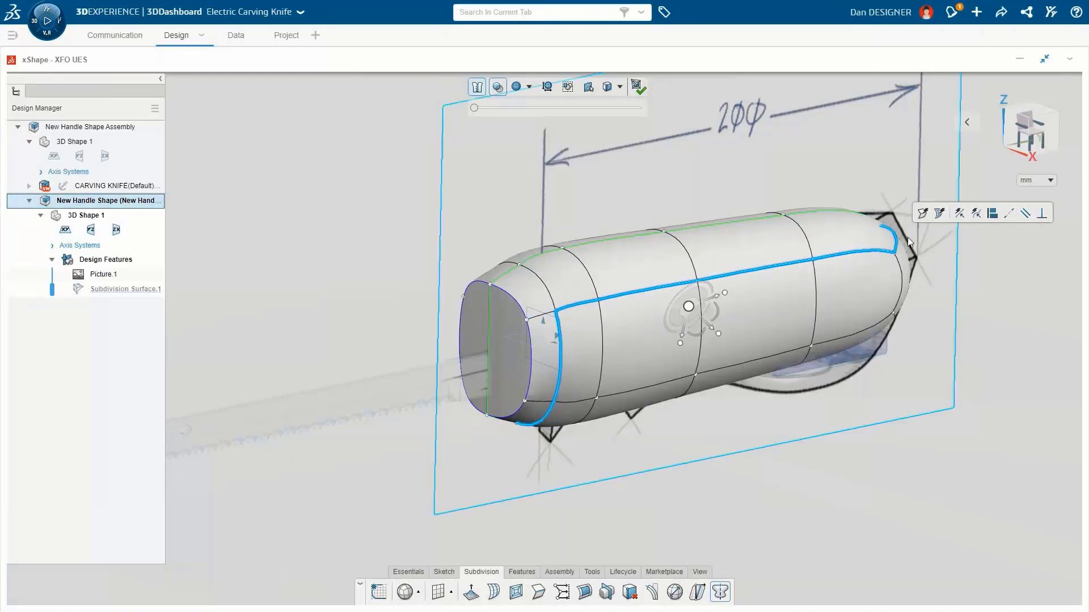
left_click(922, 215)
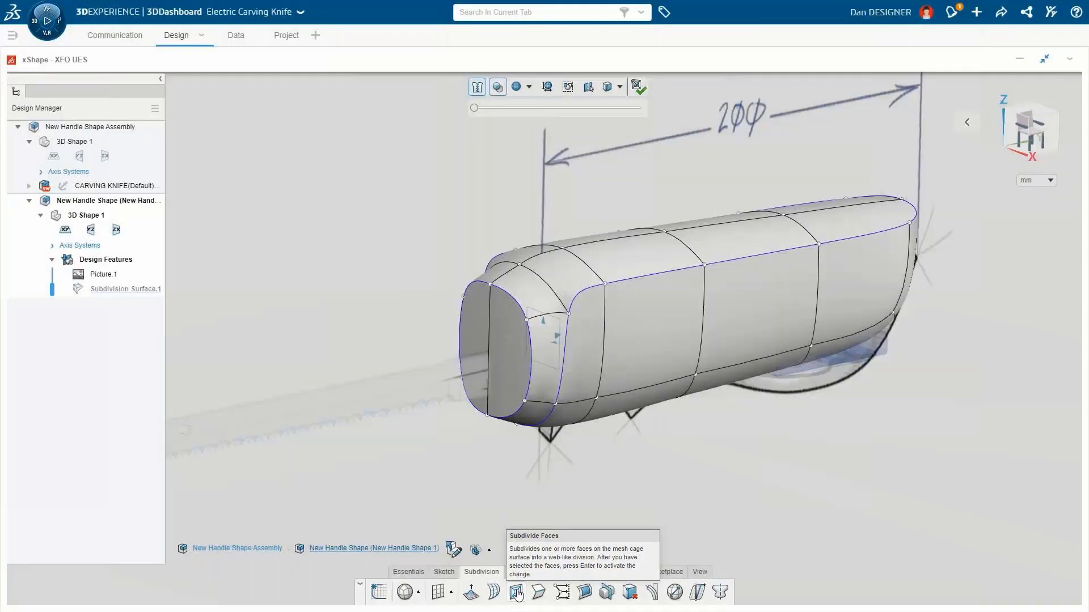
left_click(517, 593)
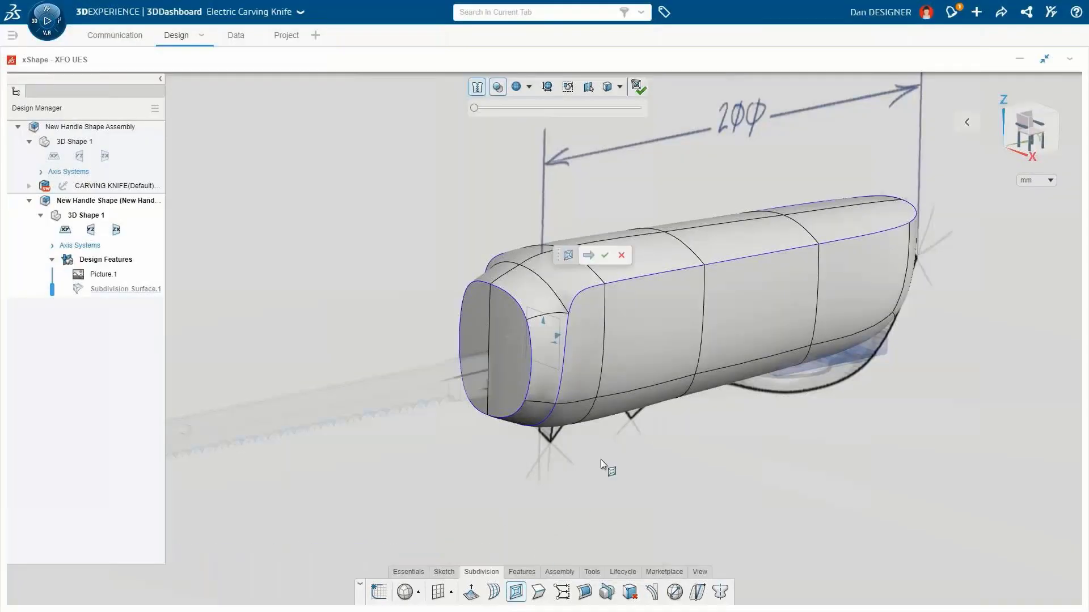
left_click(728, 322)
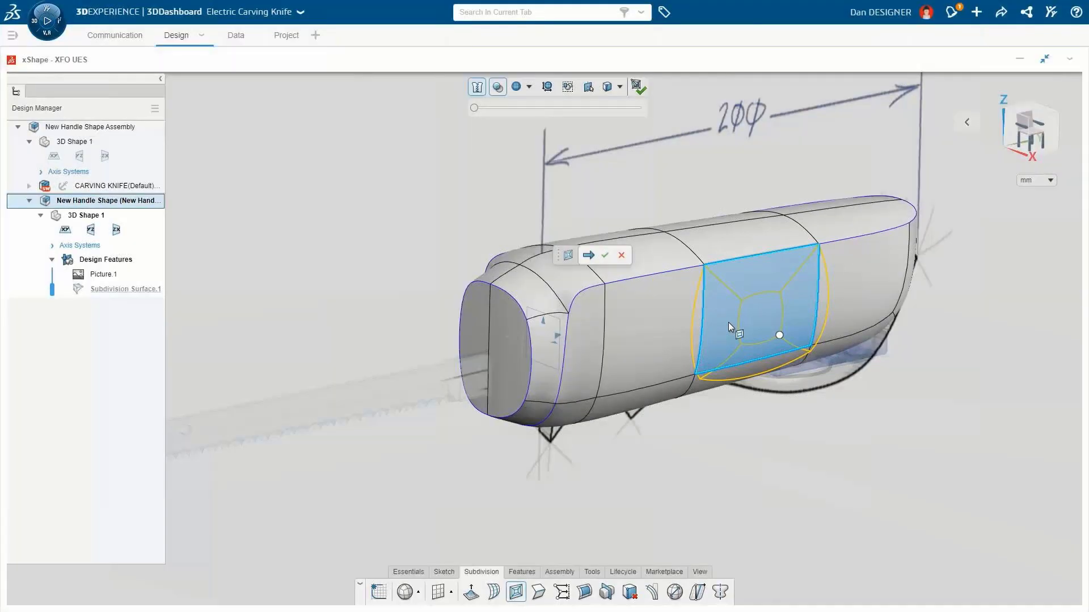
left_click(852, 291, "ctrl")
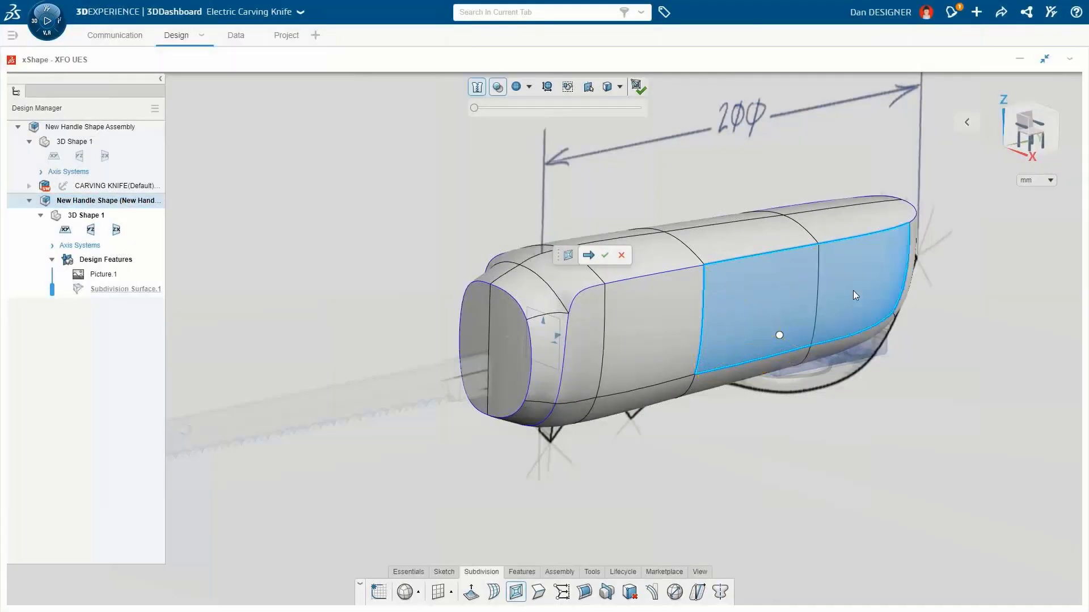
left_click(659, 318, "ctrl")
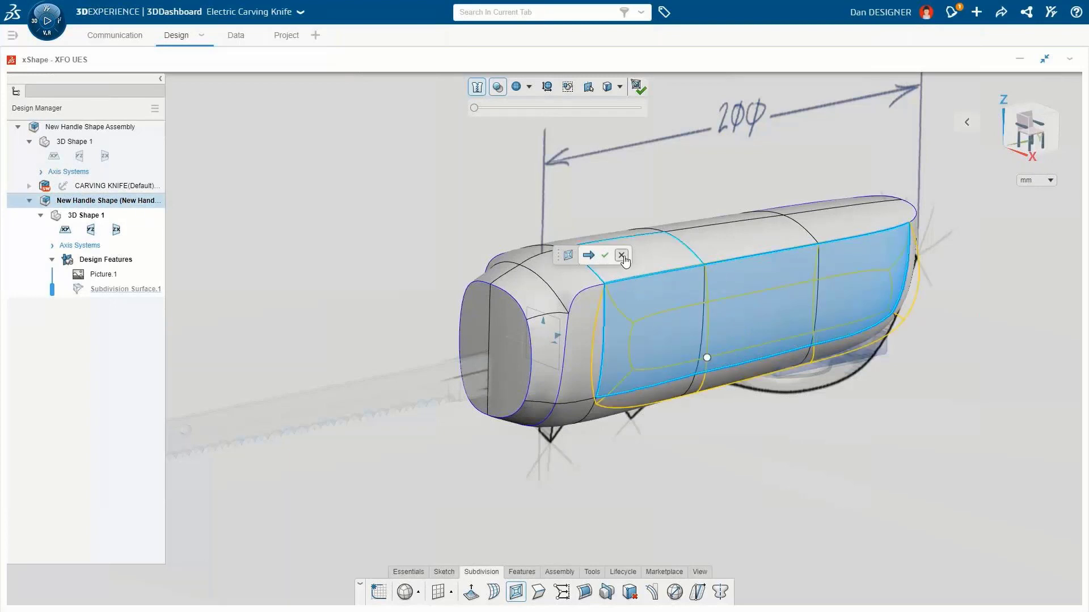
Step: Set the selection filter to Faces and inset the body's top faces to add a border loop
left_click(620, 88)
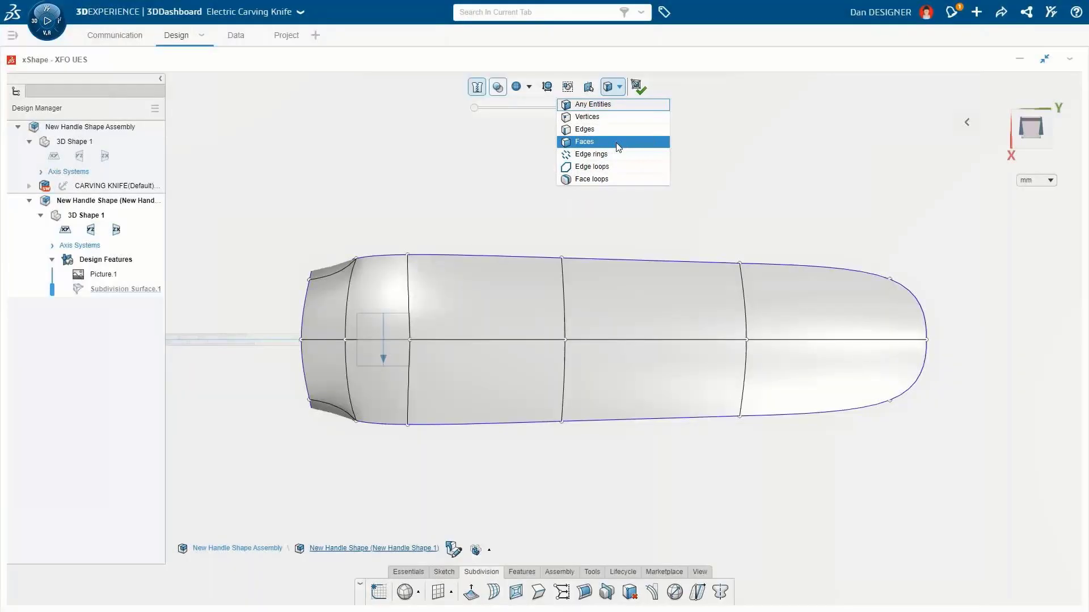
left_click(618, 141)
left_click_drag(807, 295, 331, 376)
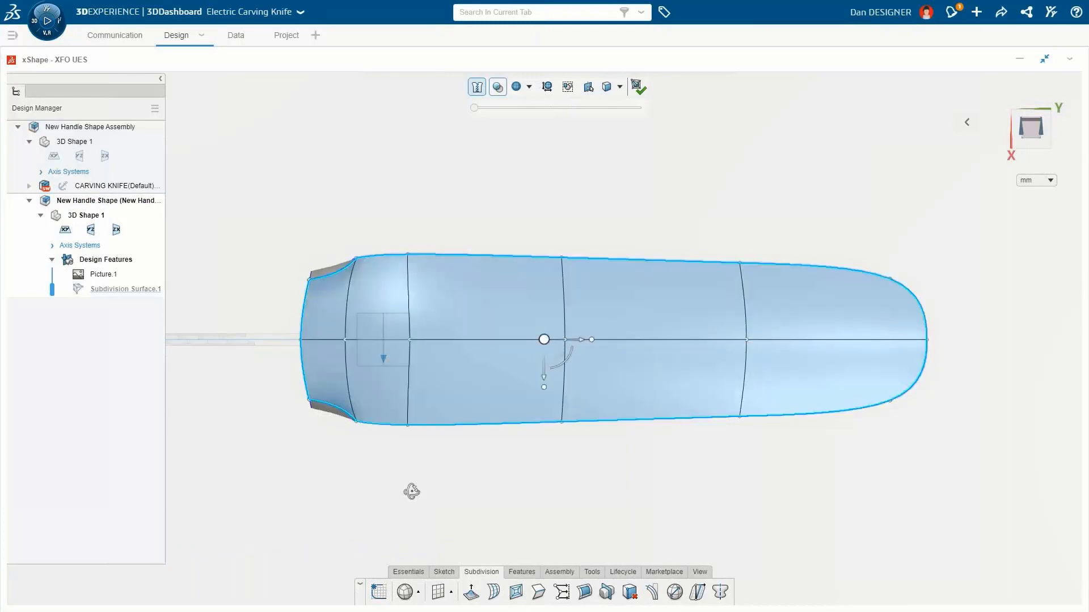
middle_click_drag(413, 486, 409, 347)
left_click(459, 265)
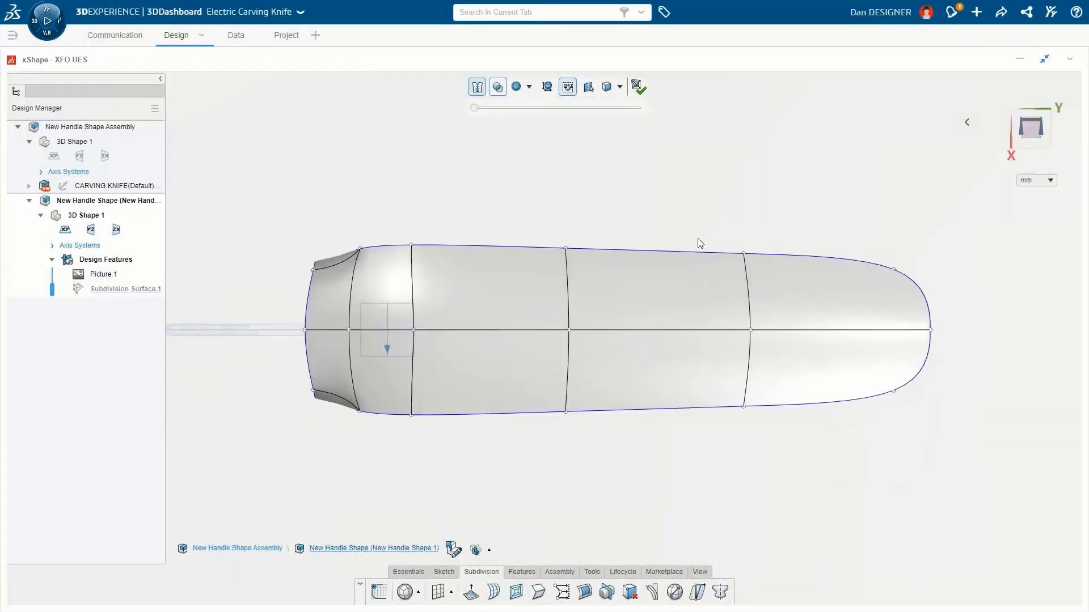
left_click_drag(796, 286, 334, 363)
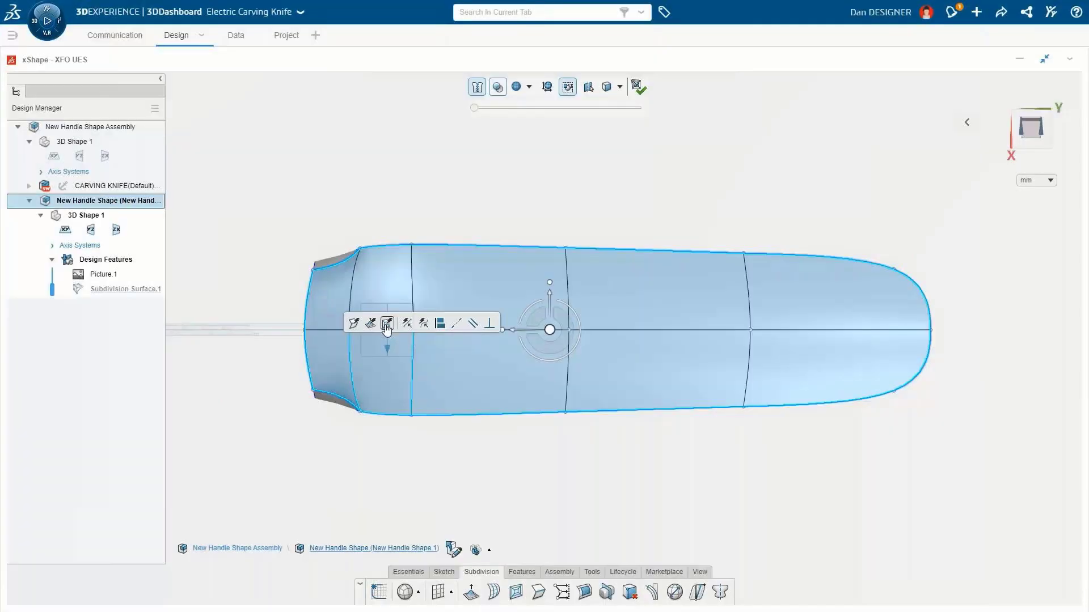
left_click(387, 325)
left_click_drag(793, 311, 347, 367)
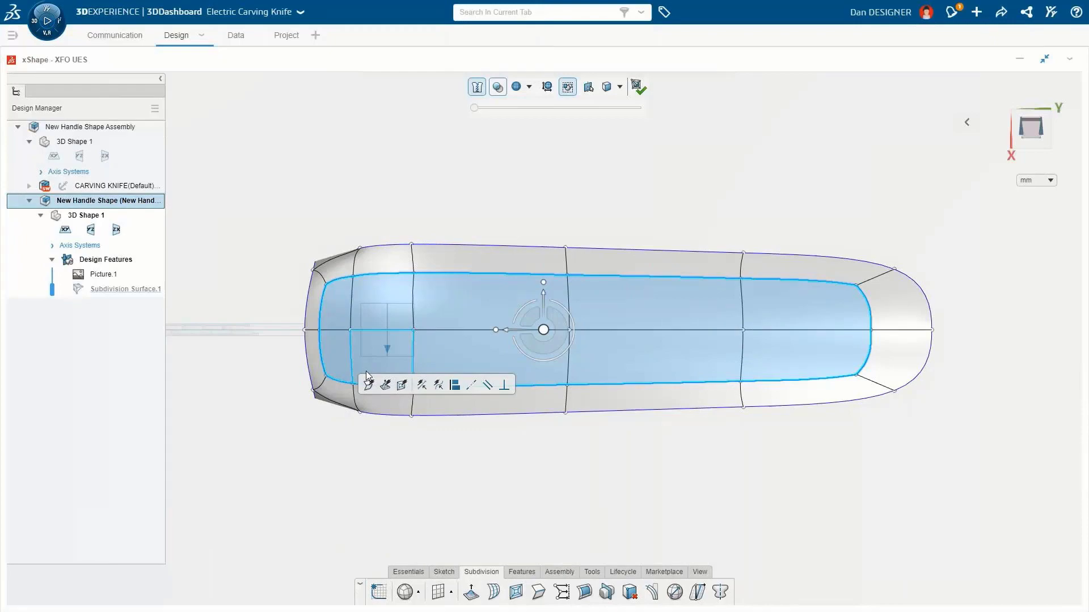
left_click(370, 385)
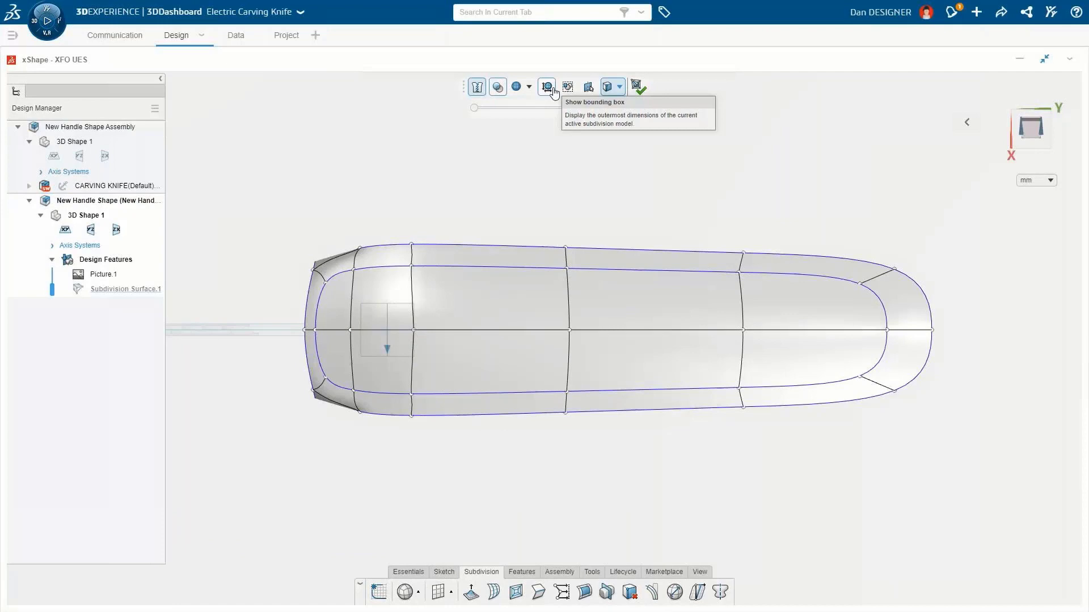
Step: Scale the body non-uniformly by bounding box to 60 mm along X, 200 mm along Y and 75 mm along Z
left_click(548, 87)
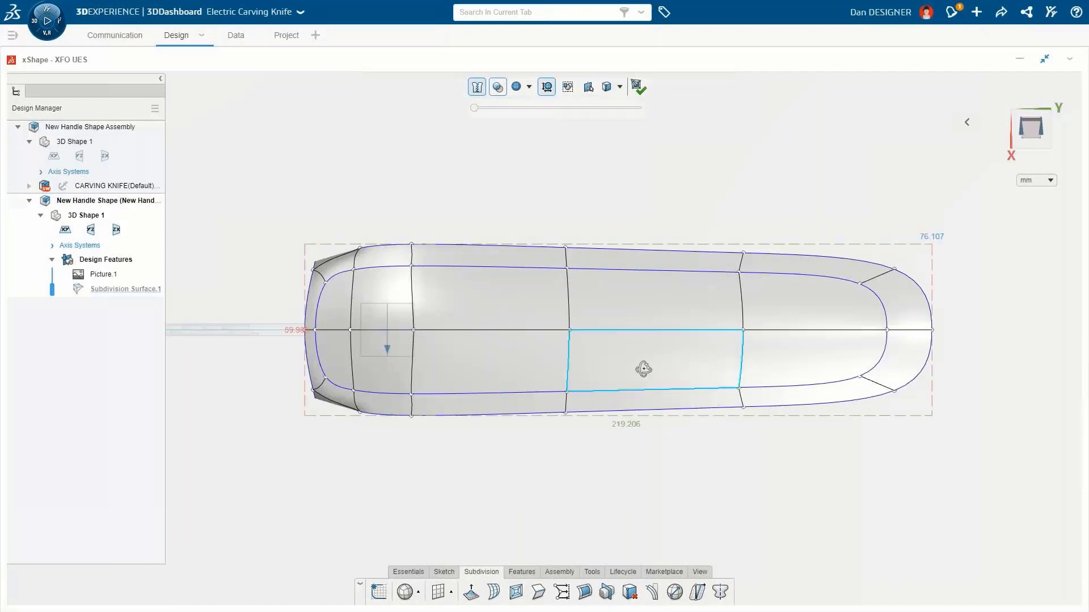
mouse_move(644, 369)
middle_mouse_down()
mouse_move(639, 295)
mouse_move(683, 209)
mouse_move(628, 198)
middle_mouse_up()
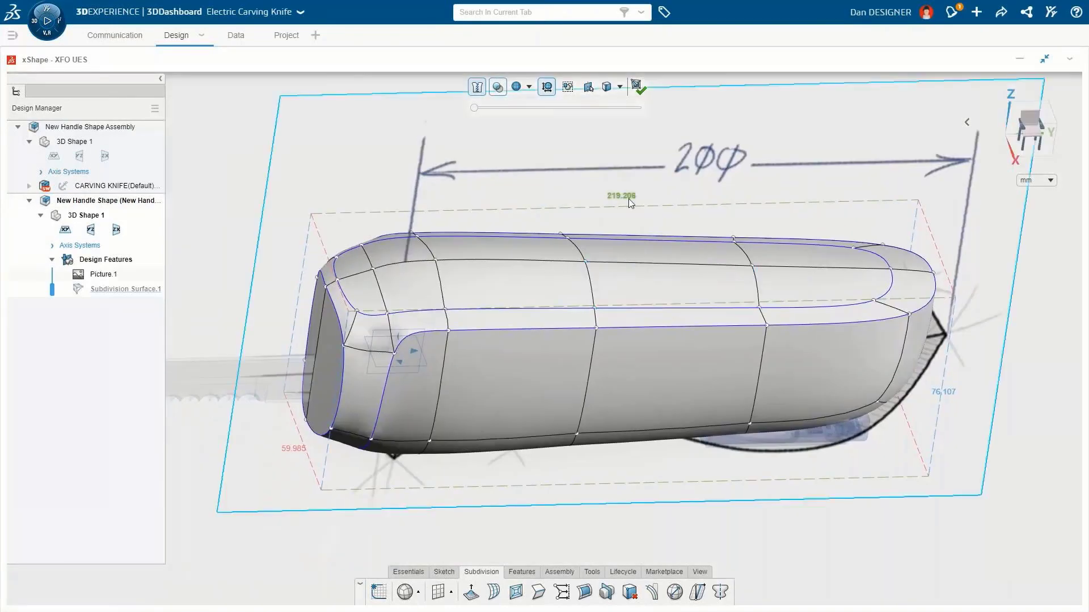
mouse_move(628, 198)
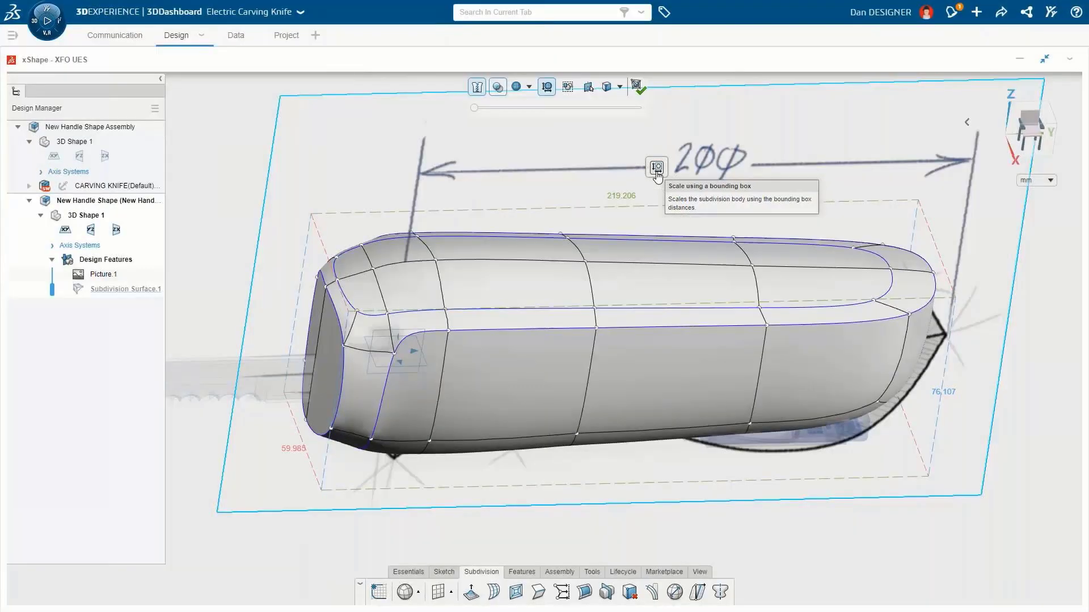
left_click(656, 168)
left_click(243, 164)
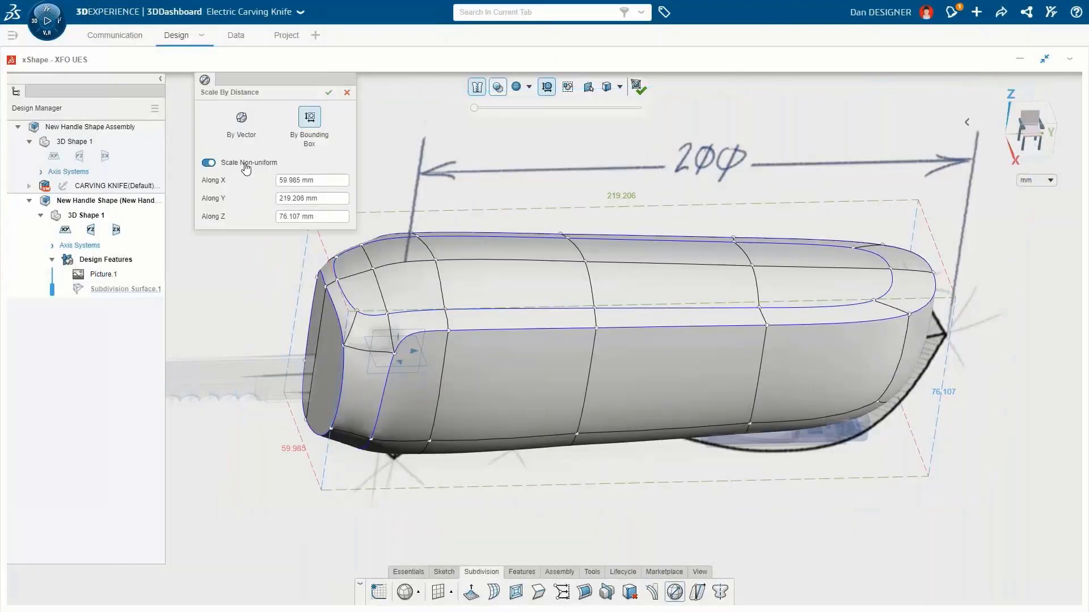
left_click(326, 180)
type("60")
key("Return")
key("Tab")
type("200")
key("Return")
key("Tab")
type("75")
key("Return")
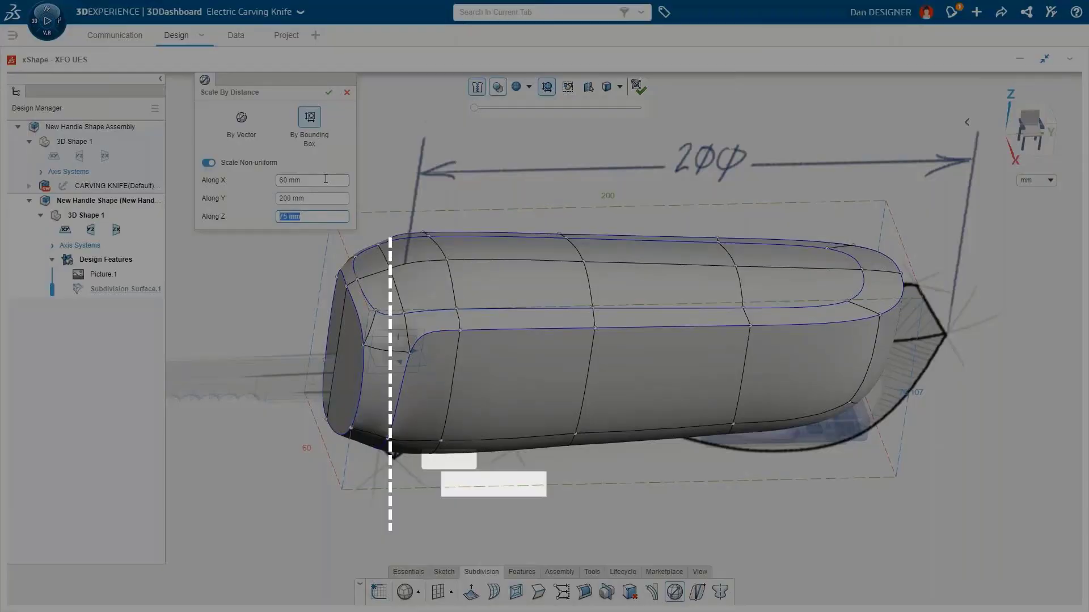
left_click(328, 92)
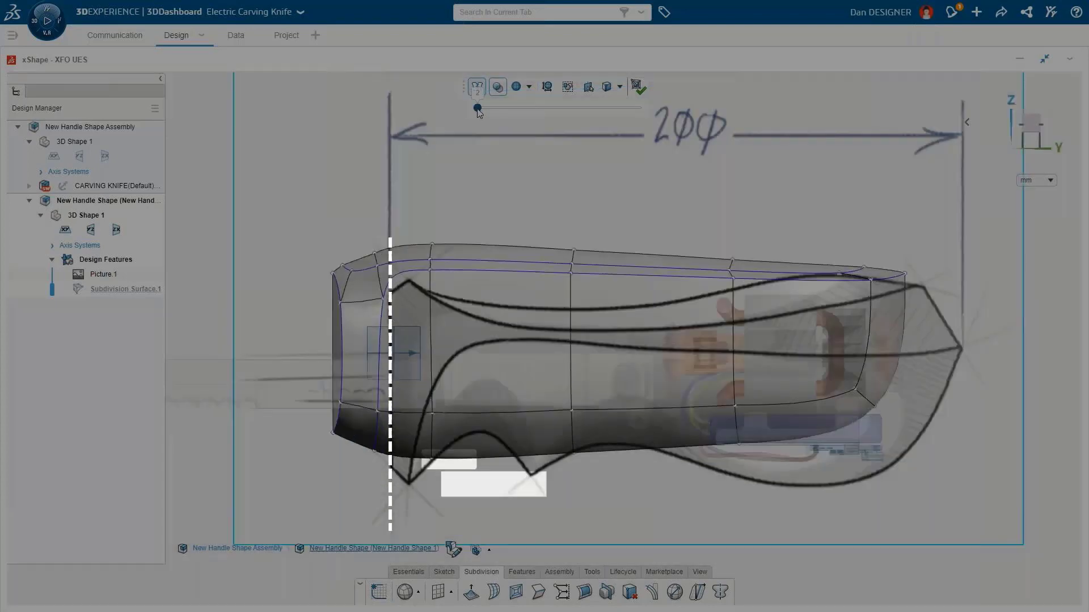
Step: Make the shape see-through again and move the whole cage to align its front with the sketch
left_click_drag(475, 108, 491, 109)
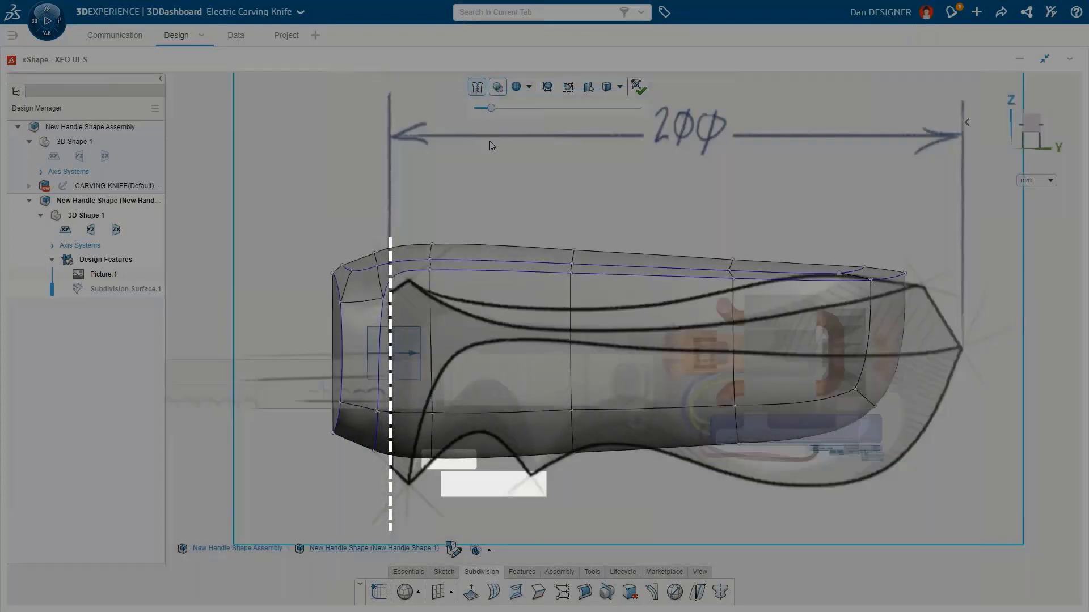
key("ctrl+a")
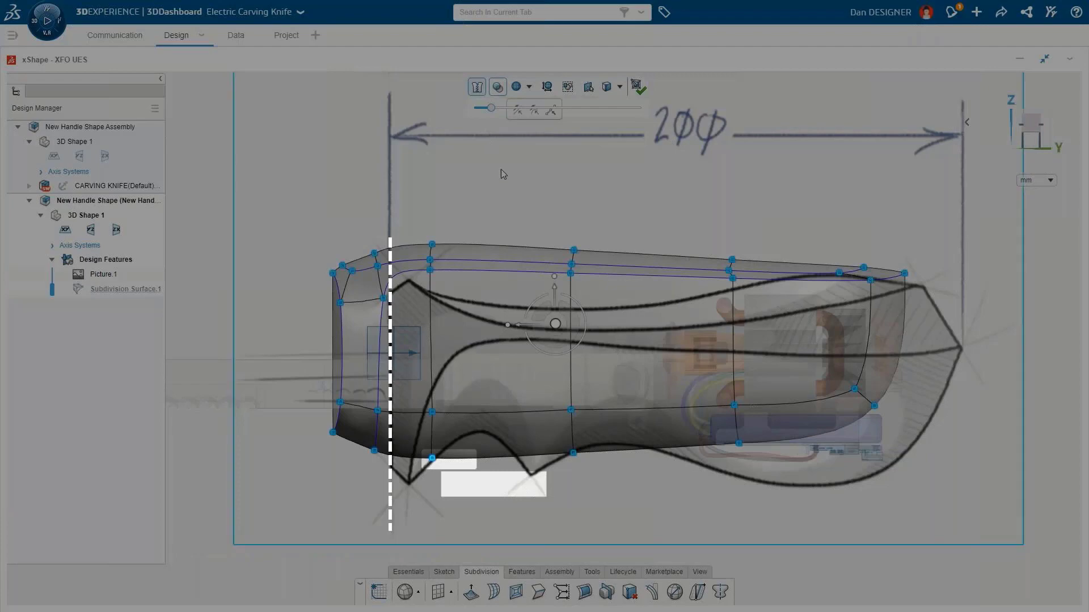
left_click_drag(572, 320, 579, 327)
left_click_drag(608, 338, 630, 339)
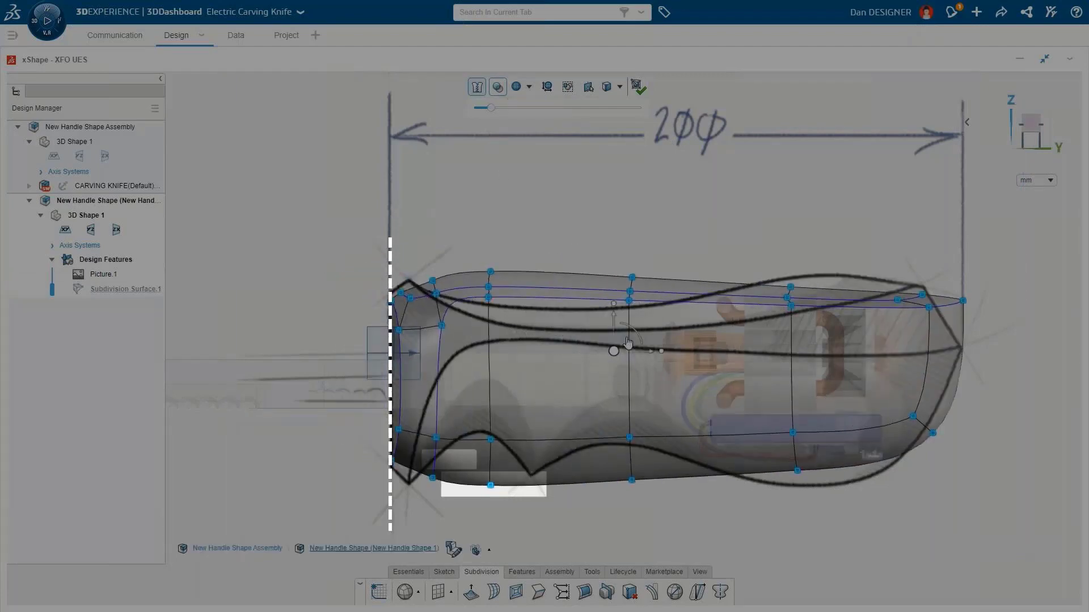
Step: Reapply symmetry to the shape about the yz plane
left_click(720, 593)
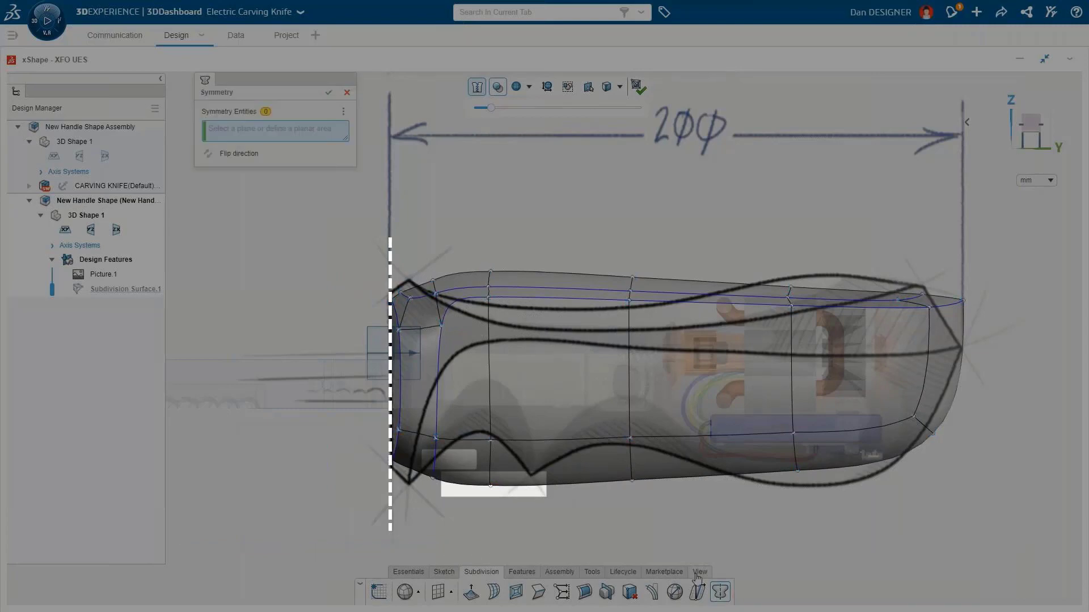
left_click(371, 336)
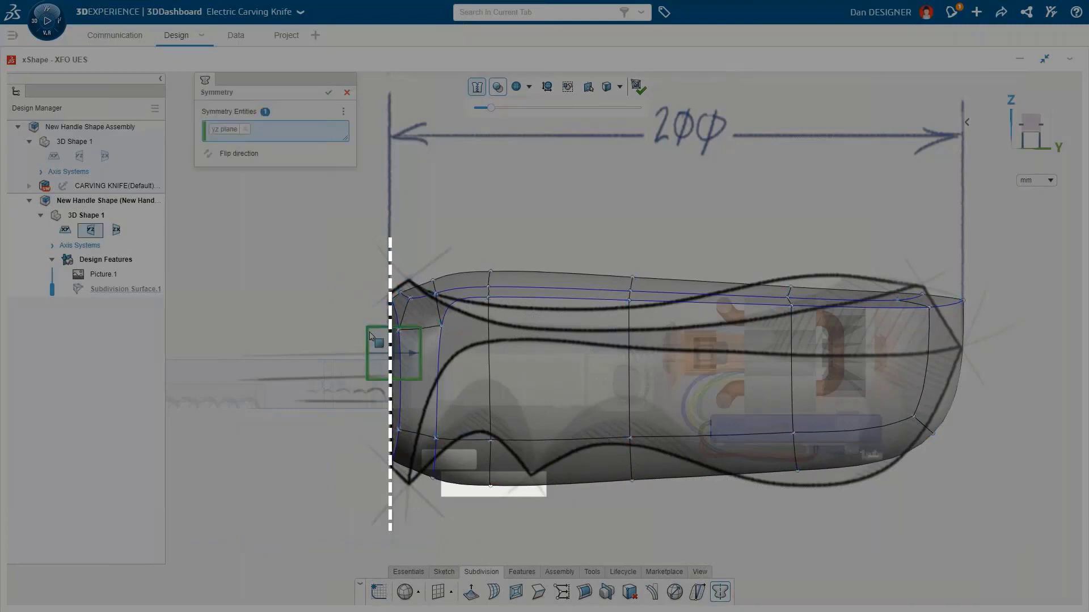
left_click(328, 93)
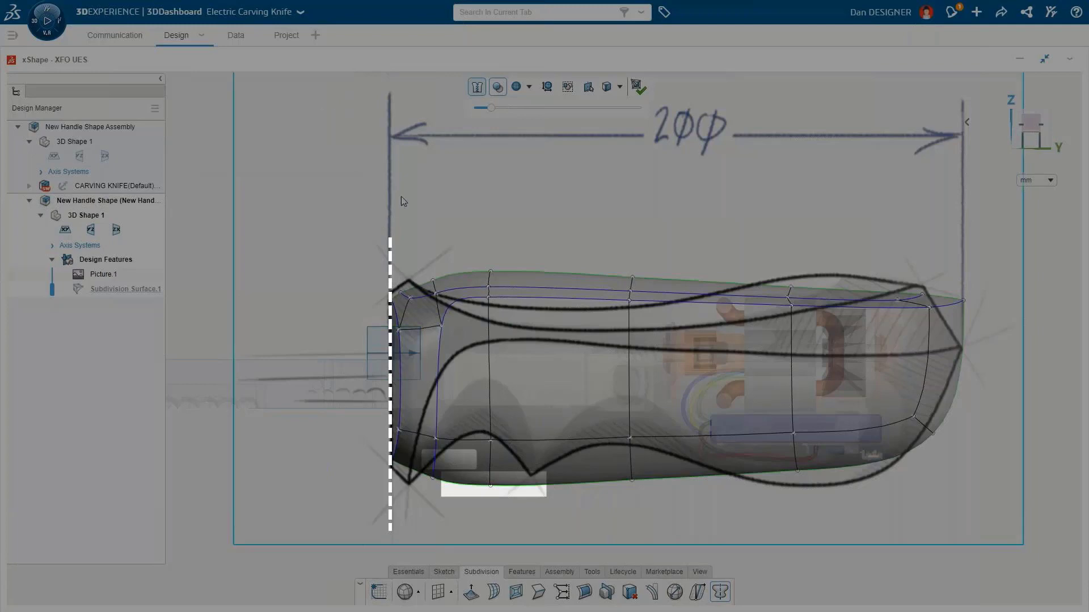
Step: Select the body's horizontal midline edges and lower them to follow the sketch
left_click_drag(560, 297, 933, 306)
left_click_drag(703, 270, 703, 304)
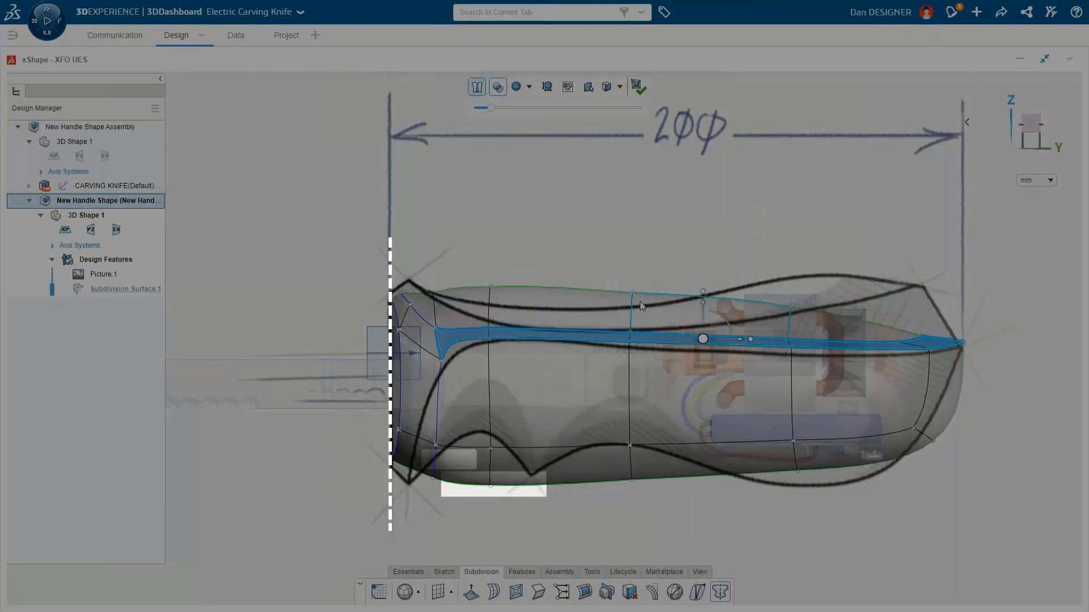
Step: Pull the front top corner face and the rear top face upward to match the sketch outline
left_click(420, 309)
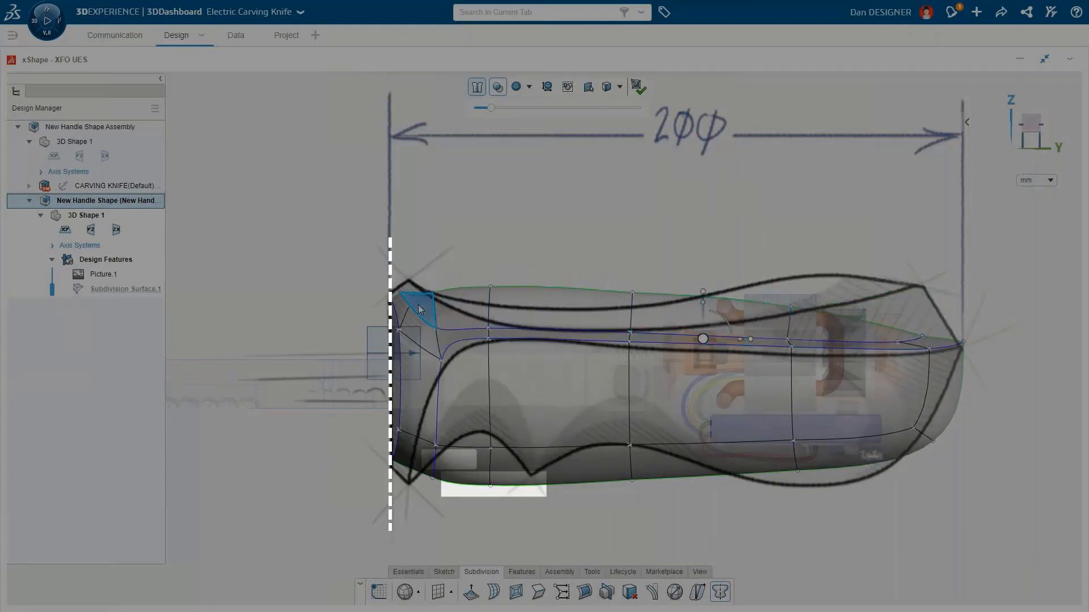
left_click_drag(419, 309, 430, 299)
left_click(872, 318)
left_click_drag(872, 317, 875, 268)
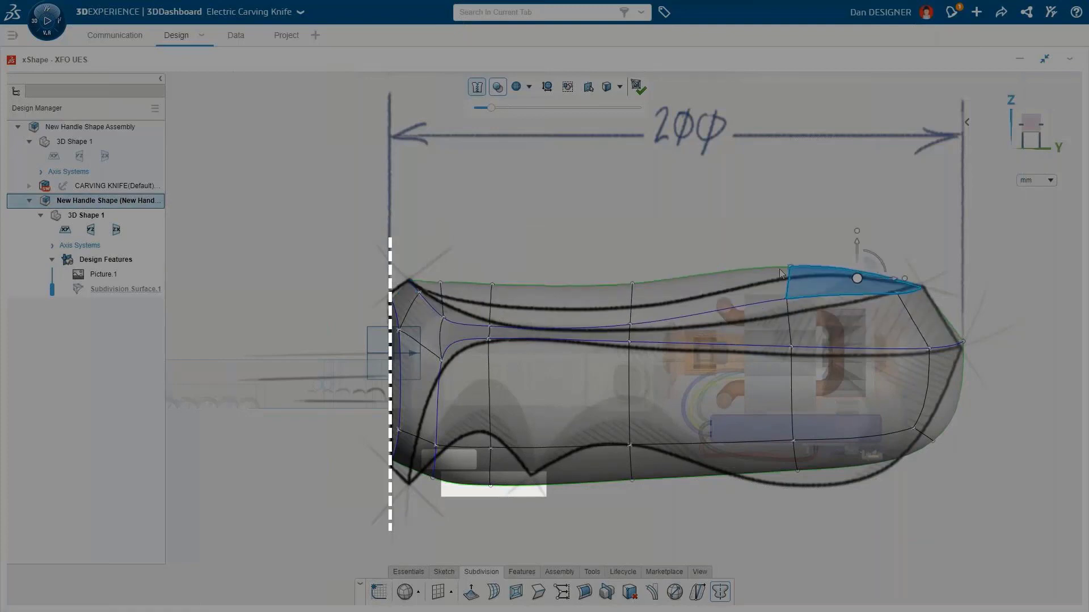
Step: Pull the top front and rear edges of the cage down to follow the sketch's upper outline
left_click(577, 279)
left_click_drag(553, 251, 552, 288)
left_click(789, 270)
left_click_drag(791, 238, 791, 251)
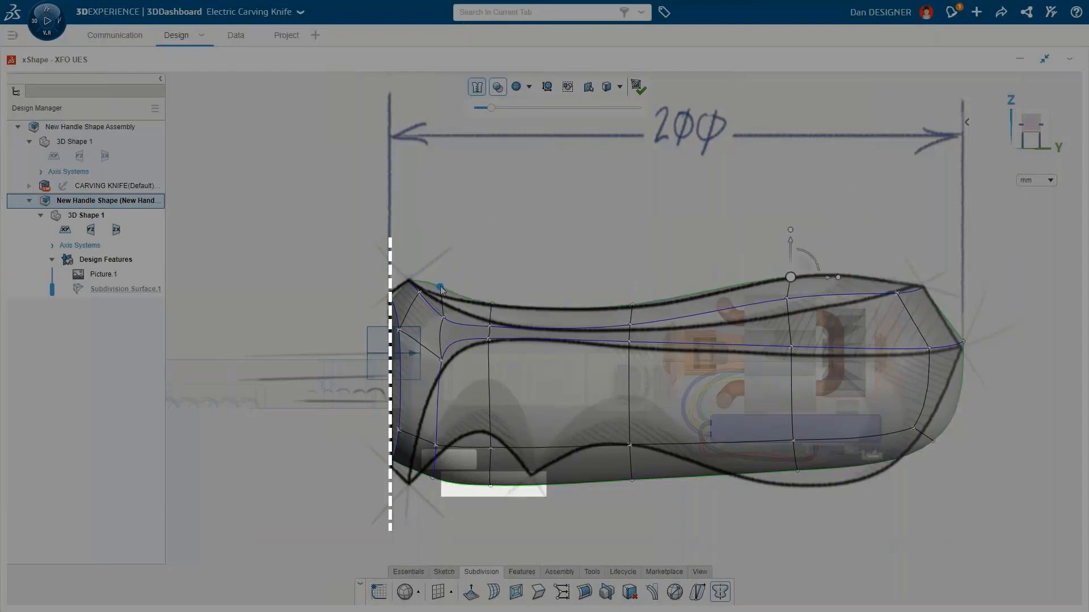
left_click(452, 308)
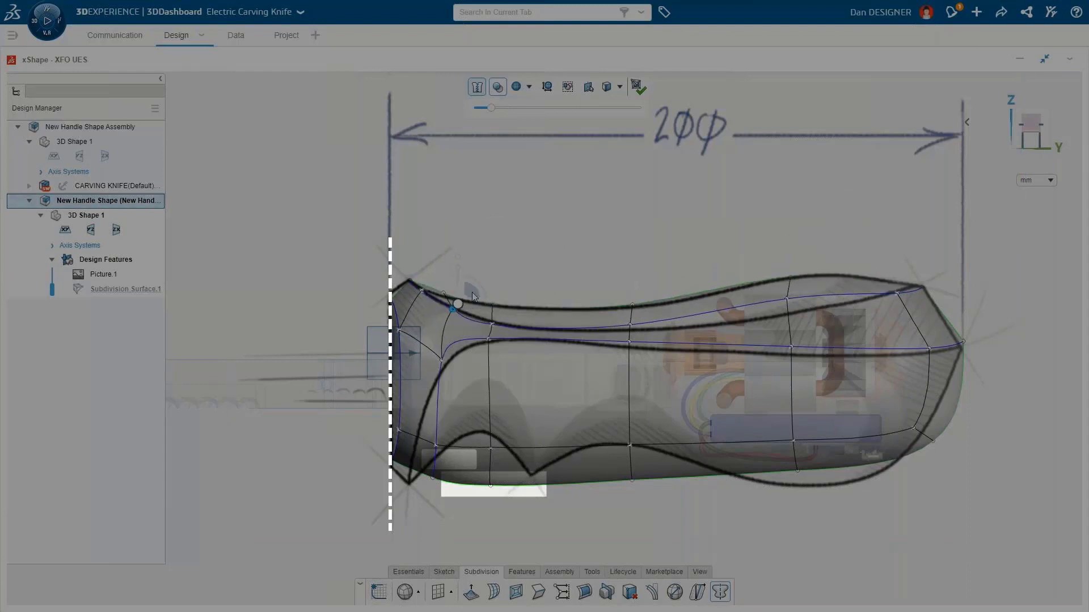
left_click(443, 363)
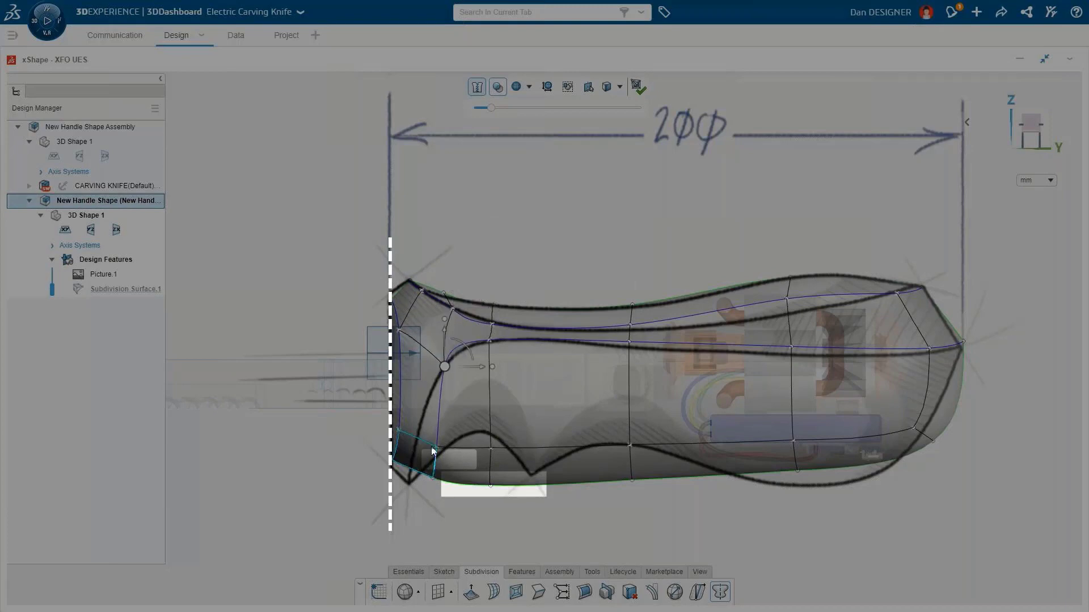
left_click(419, 448)
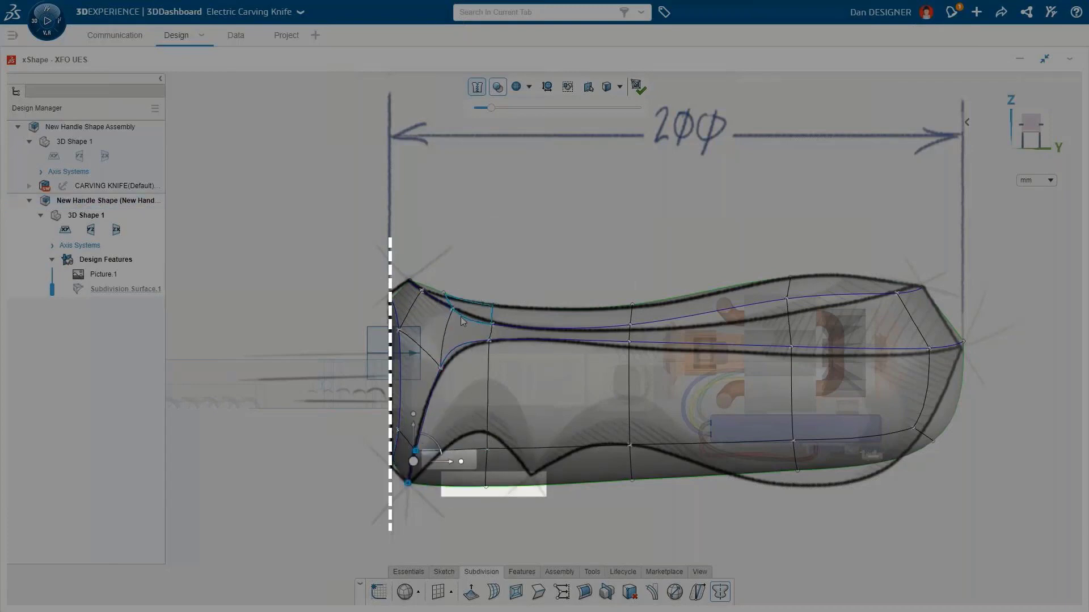
left_click(442, 293)
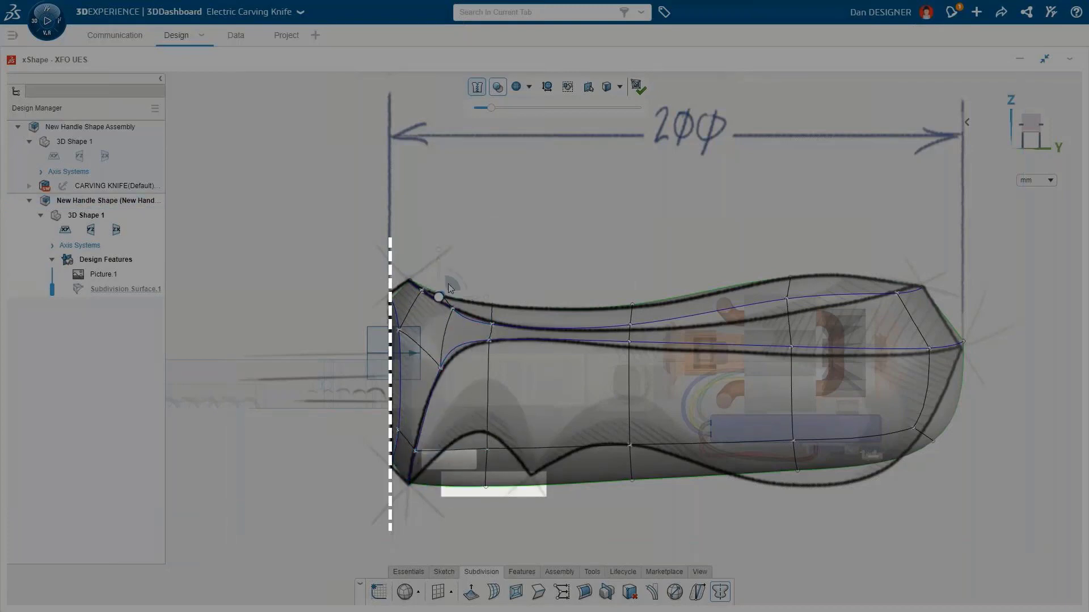
Step: Adjust the upper and midline edges along the body so they follow the sketch contours
left_click_drag(786, 299, 790, 312)
left_click_drag(897, 296, 894, 294)
left_click(793, 280)
left_click(868, 353)
left_click_drag(869, 319, 870, 320)
left_click(629, 343)
left_click_drag(630, 306, 630, 312)
left_click(491, 332)
left_click_drag(531, 332, 545, 332)
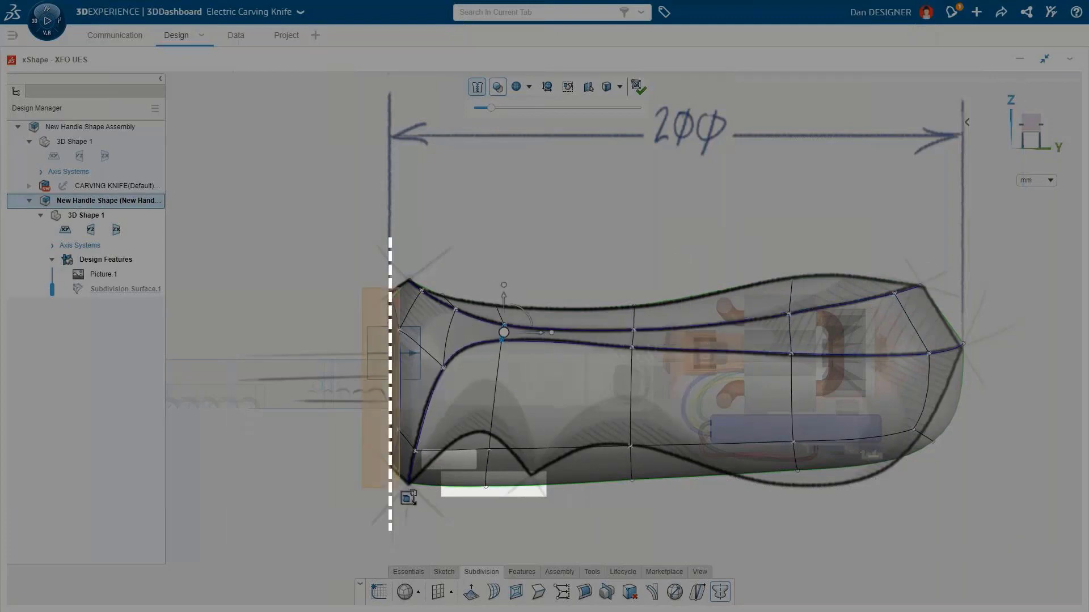
Step: Align the front edges of the cage to a vertical line along the sketch's front boundary using Line Align
left_click(410, 497)
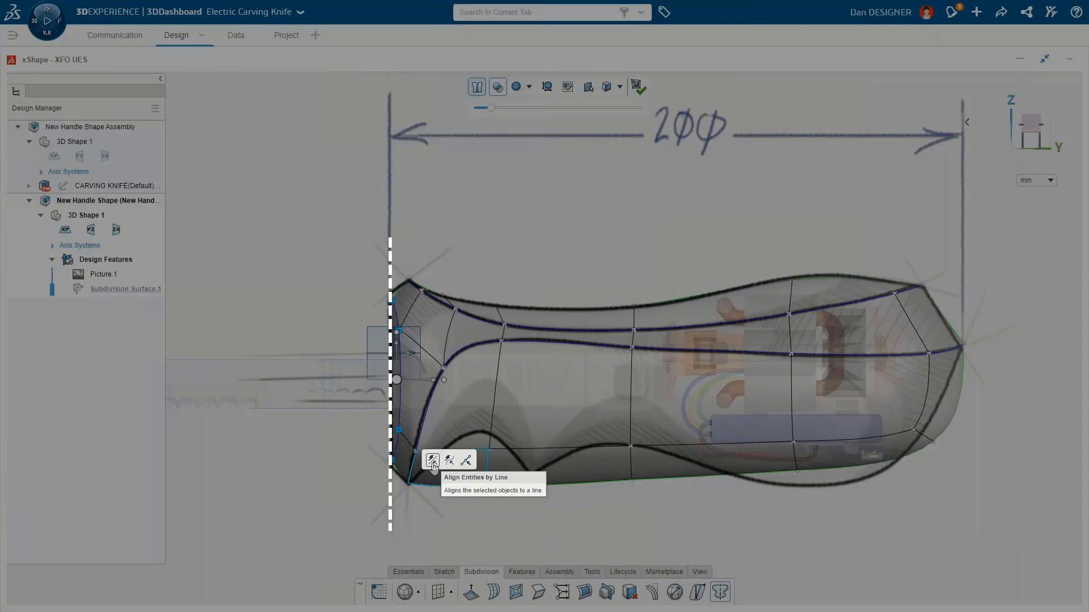
left_click(433, 463)
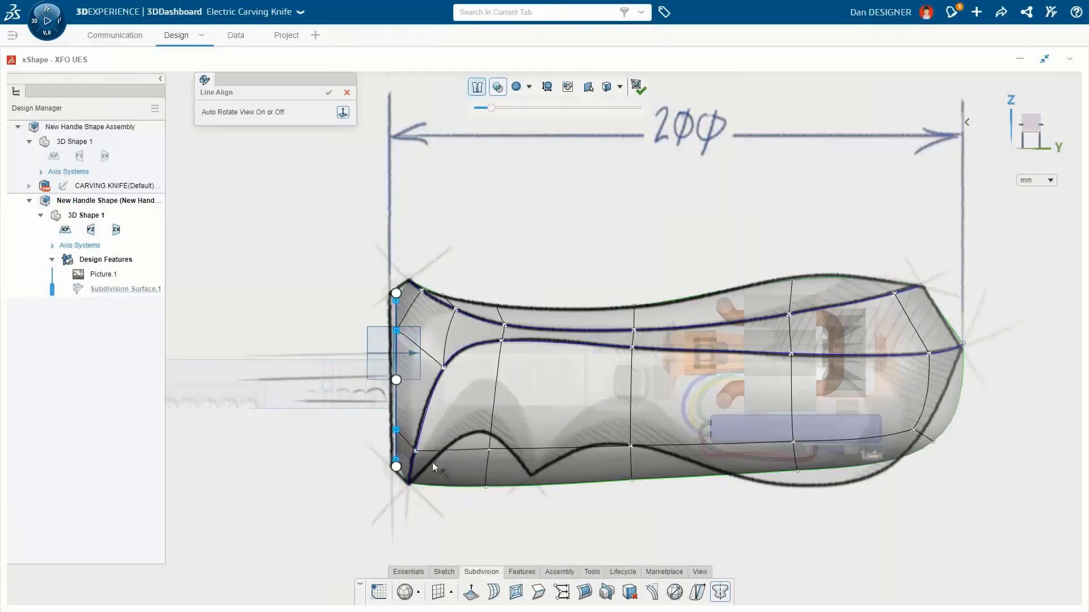
left_click(396, 295)
left_click_drag(402, 299, 387, 286)
mouse_move(397, 467)
left_mouse_down()
mouse_move(356, 557)
mouse_move(387, 546)
mouse_move(389, 475)
left_mouse_up()
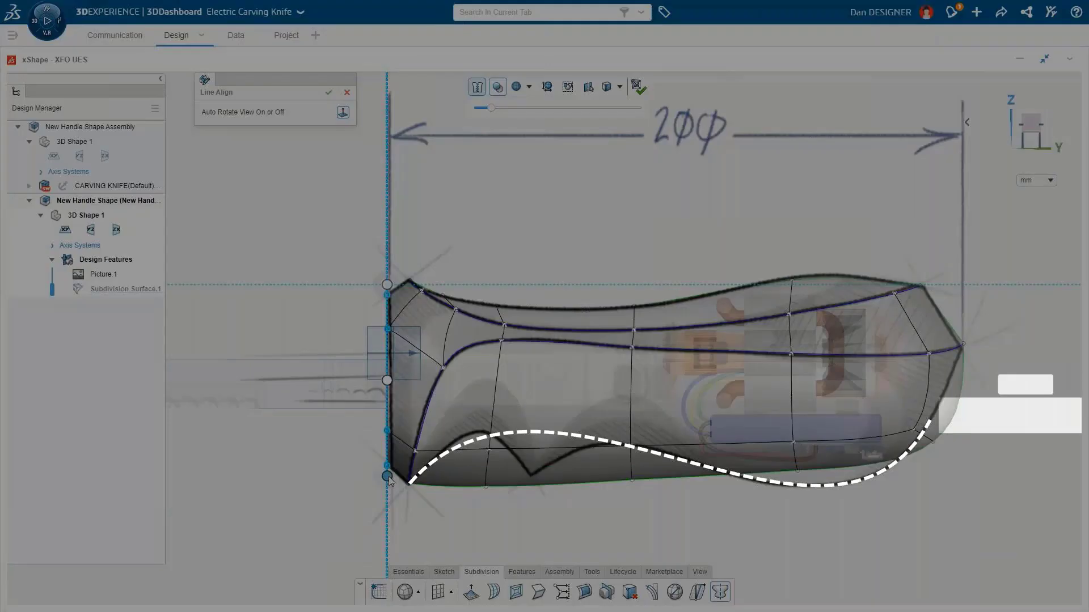
left_click(328, 93)
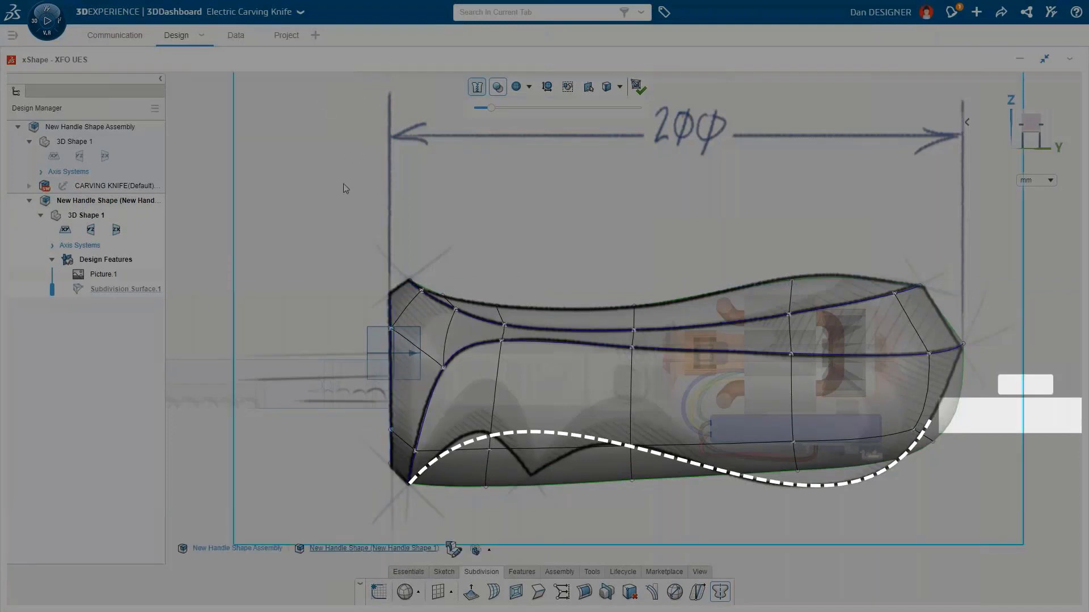
Step: Select the bottom vertices and Quick Align them to a stroke traced along the sketch's lower outline
left_click_drag(400, 517, 989, 424)
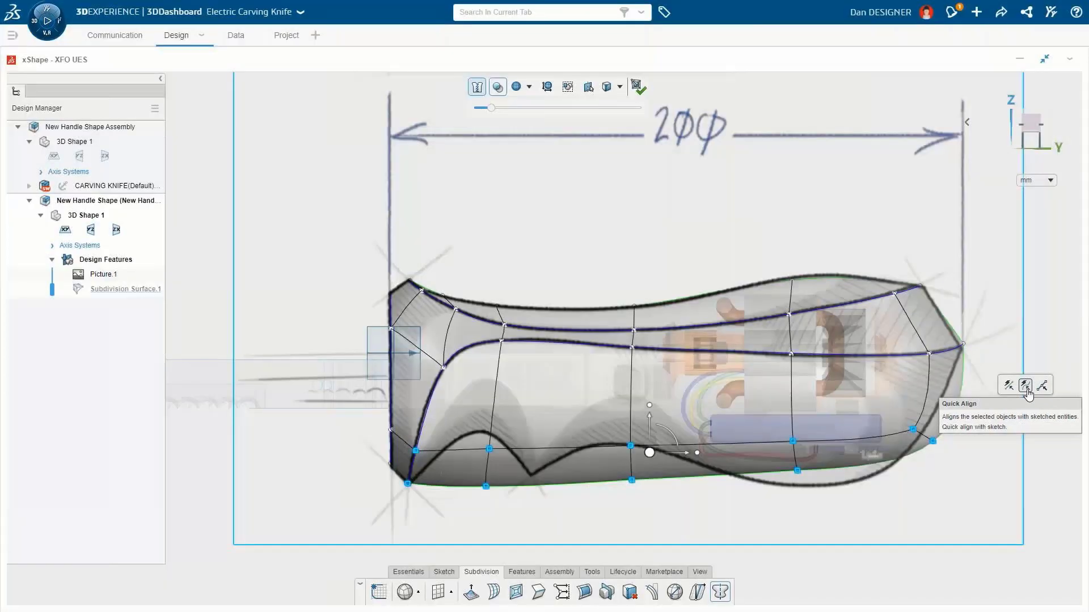
left_click(1027, 389)
mouse_move(411, 484)
left_mouse_down()
mouse_move(640, 454)
mouse_move(677, 492)
mouse_move(918, 472)
left_mouse_up()
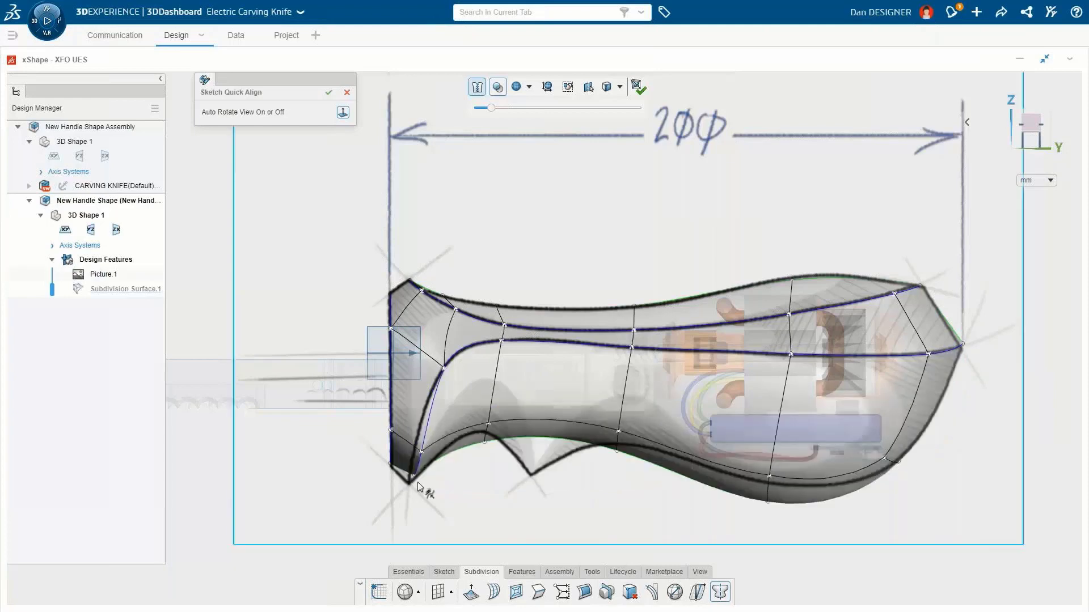
left_click_drag(418, 486, 911, 474)
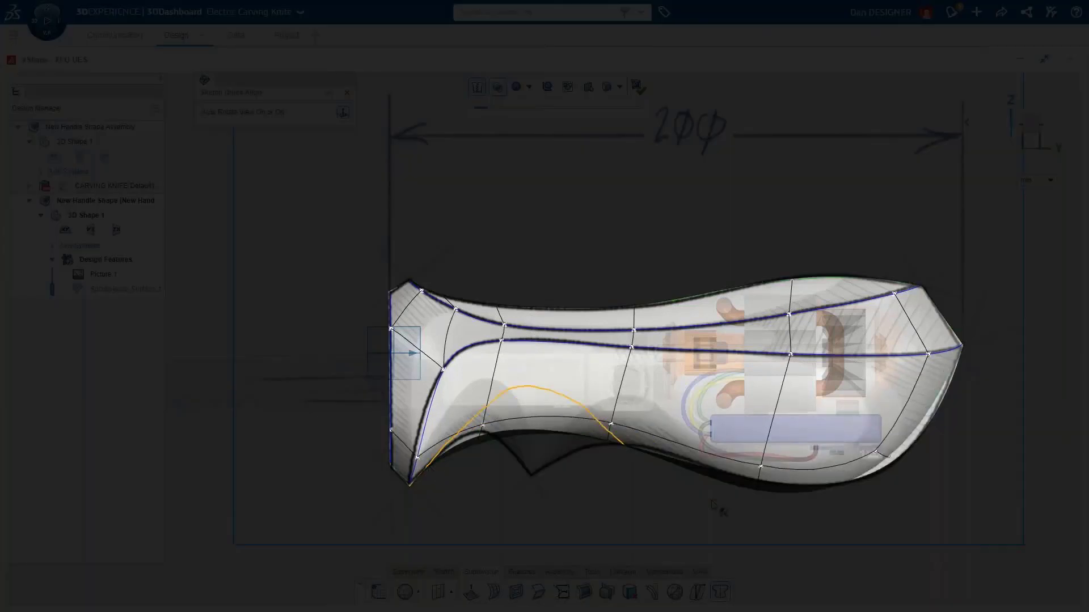
left_click_drag(712, 502, 925, 487)
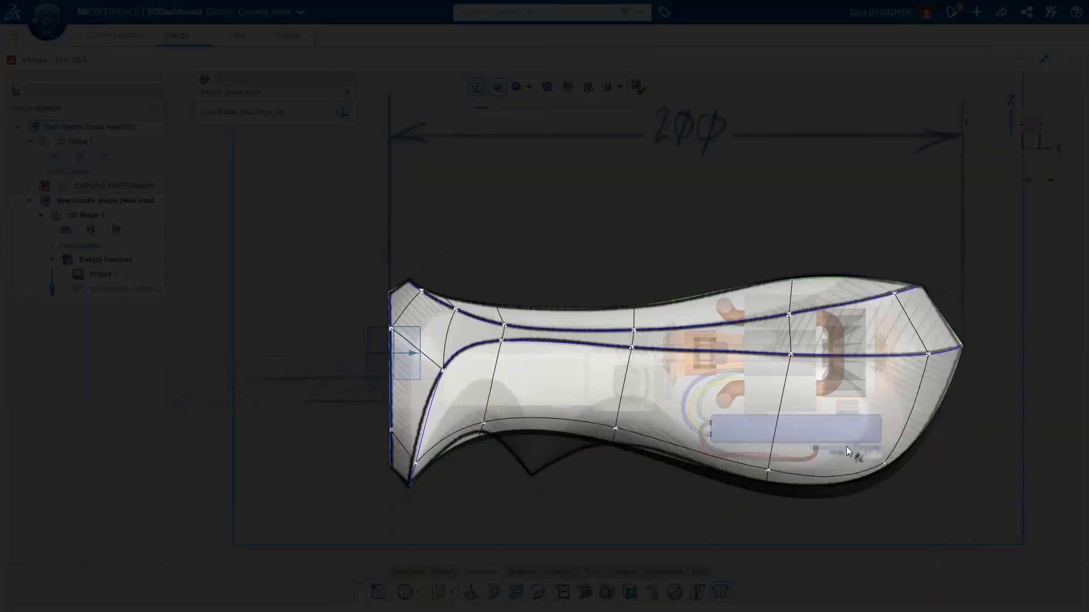
left_click(347, 93)
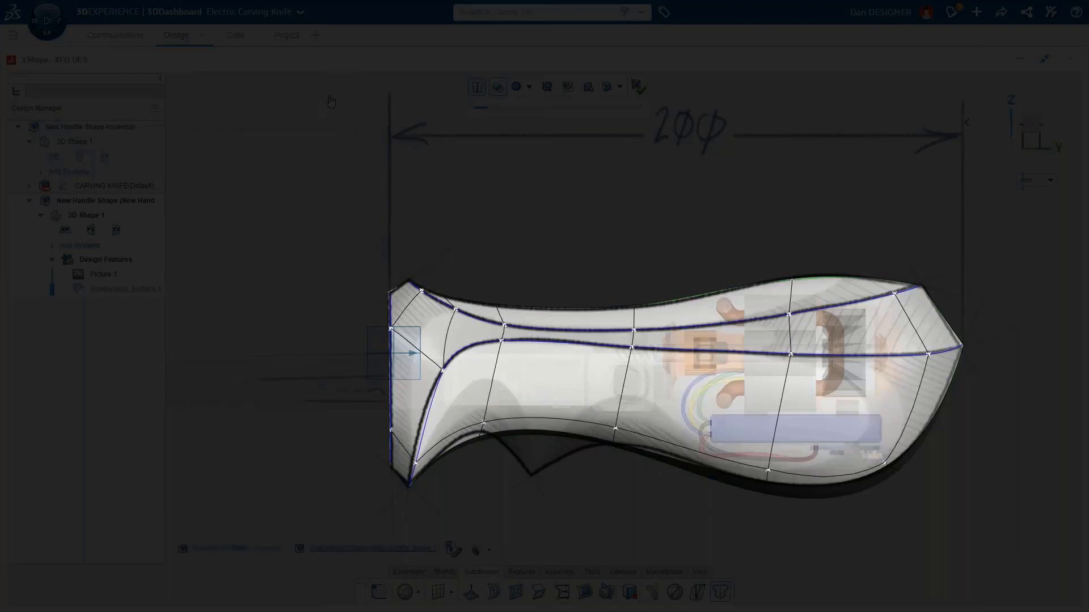
Step: In top view, select the two front cross-section loops and scale them narrower to form a waist
left_click(823, 468)
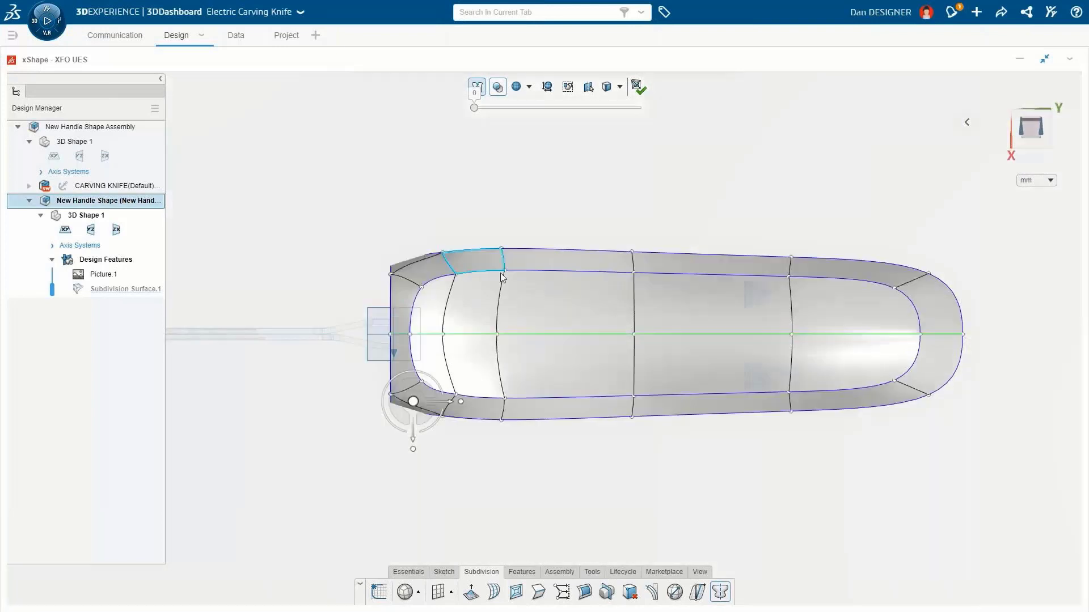
double_click(502, 287)
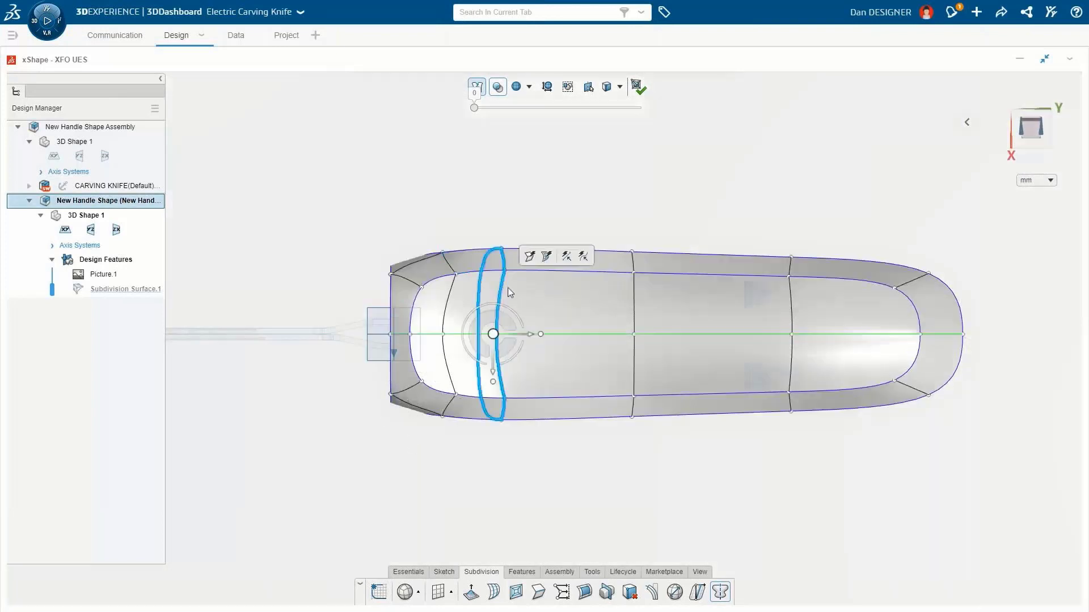
double_click(633, 298, "ctrl")
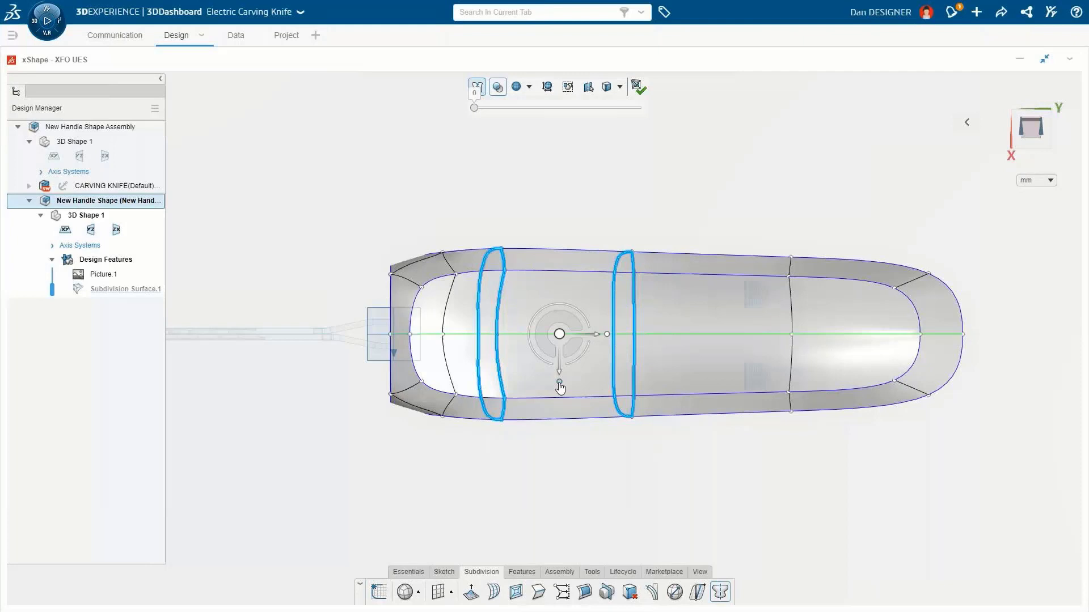
left_click_drag(560, 384, 559, 368)
Step: Widen the rear cross-section loop and pull the rear corner vertices inward in top view
double_click(791, 306)
left_click_drag(781, 382, 781, 391)
left_click_drag(995, 443, 878, 368)
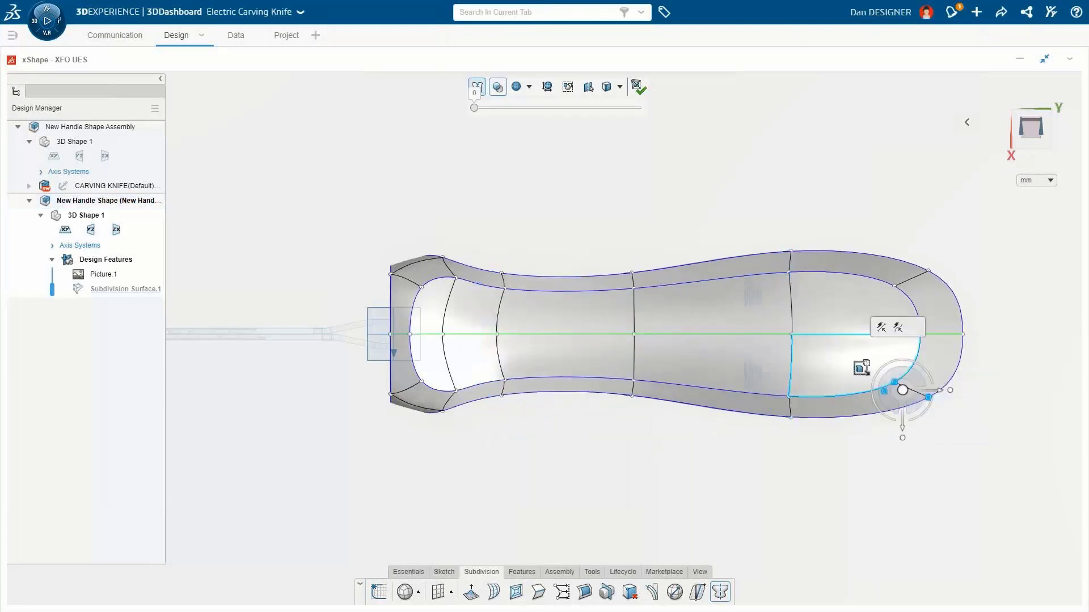
left_click_drag(937, 395, 917, 395)
key("Escape")
Step: Adjust the front flared edges of the cage in top view
left_click(437, 279)
left_click_drag(439, 317, 421, 338)
key("Escape")
left_click(422, 293)
key("Escape")
Step: In end view, move and rotate the side edges to round the handle's cross-section
mouse_move(424, 442)
middle_mouse_down()
mouse_move(434, 453)
mouse_move(459, 320)
mouse_move(523, 312)
mouse_move(511, 340)
mouse_move(482, 318)
middle_mouse_up()
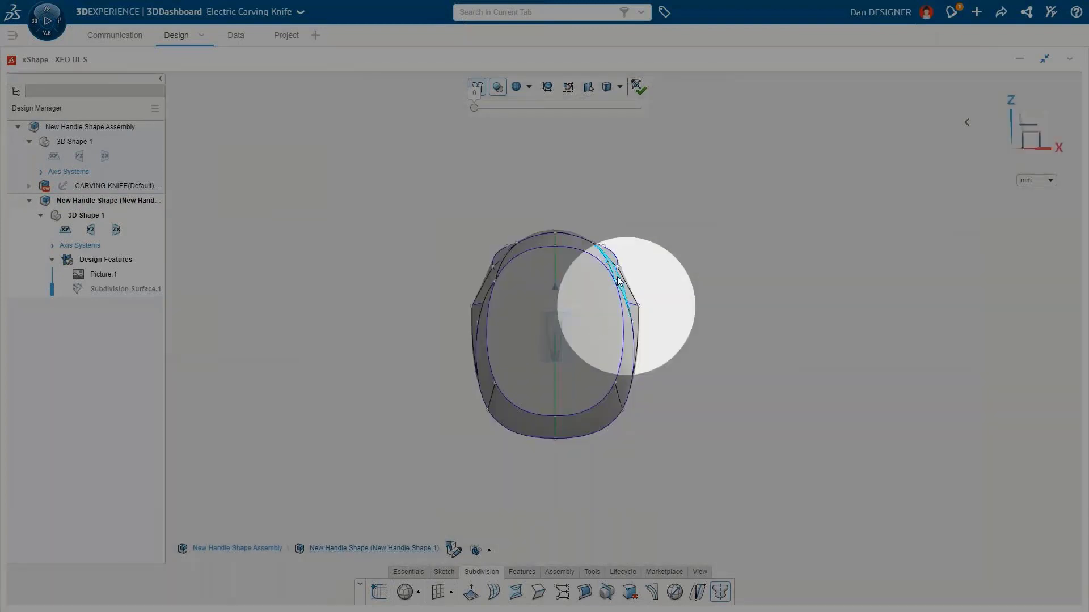
left_click(617, 279)
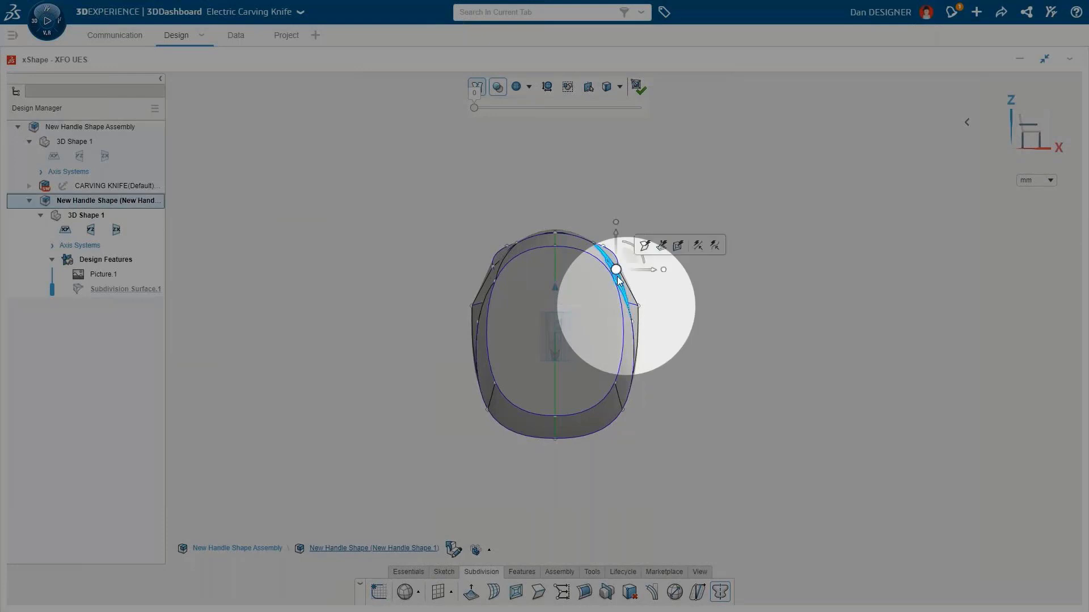
left_click(627, 332)
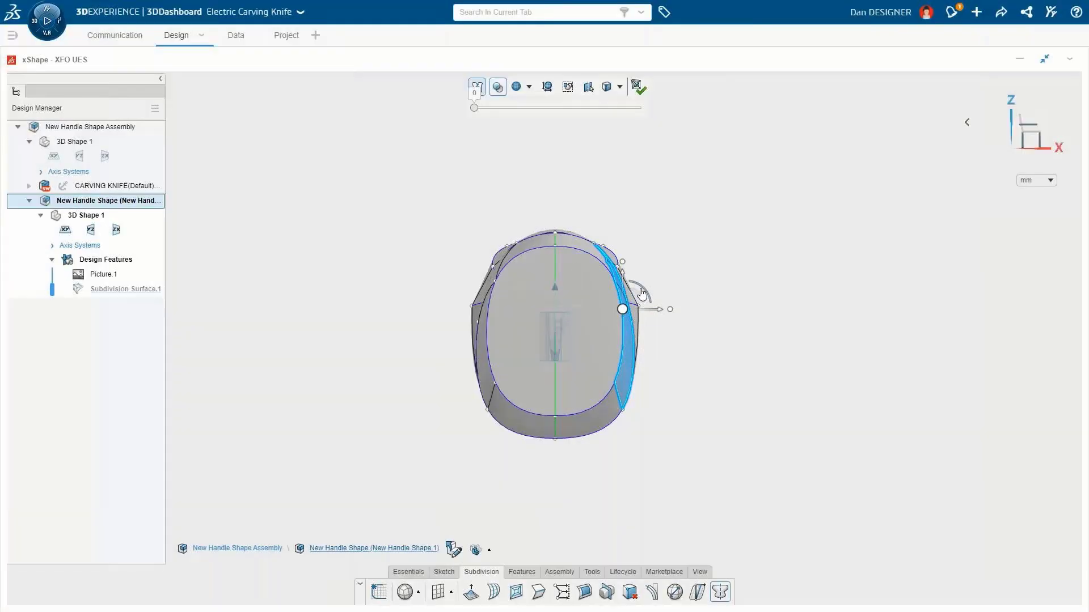
left_click_drag(641, 291, 645, 301)
left_click_drag(623, 263, 643, 284)
left_click(643, 279)
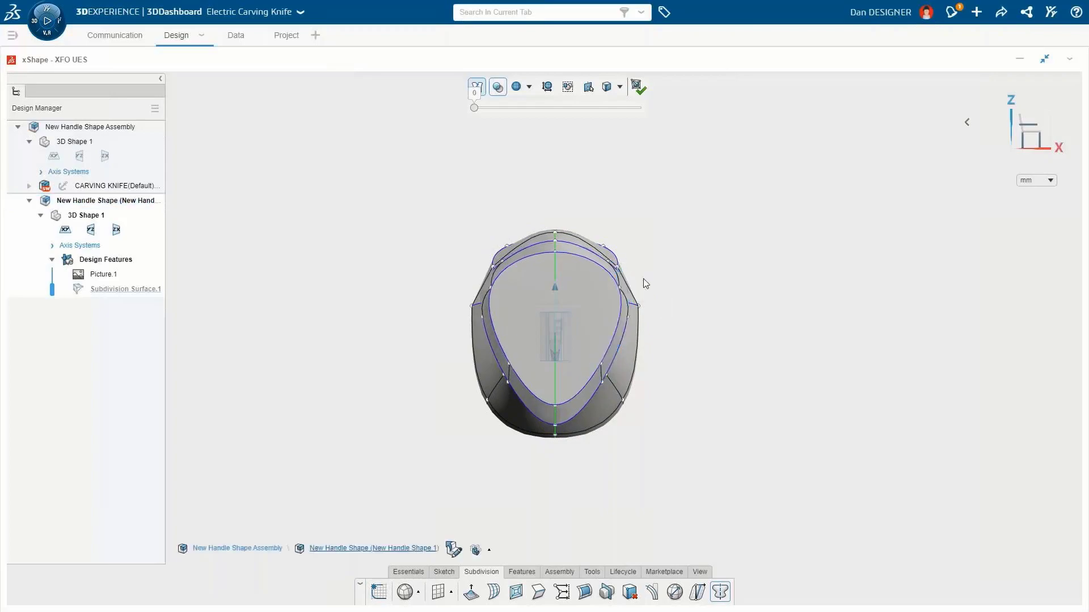
Step: Extrude an underside face near the front and shrink it to start a finger guard
middle_click_drag(693, 454, 622, 394)
left_click(621, 381)
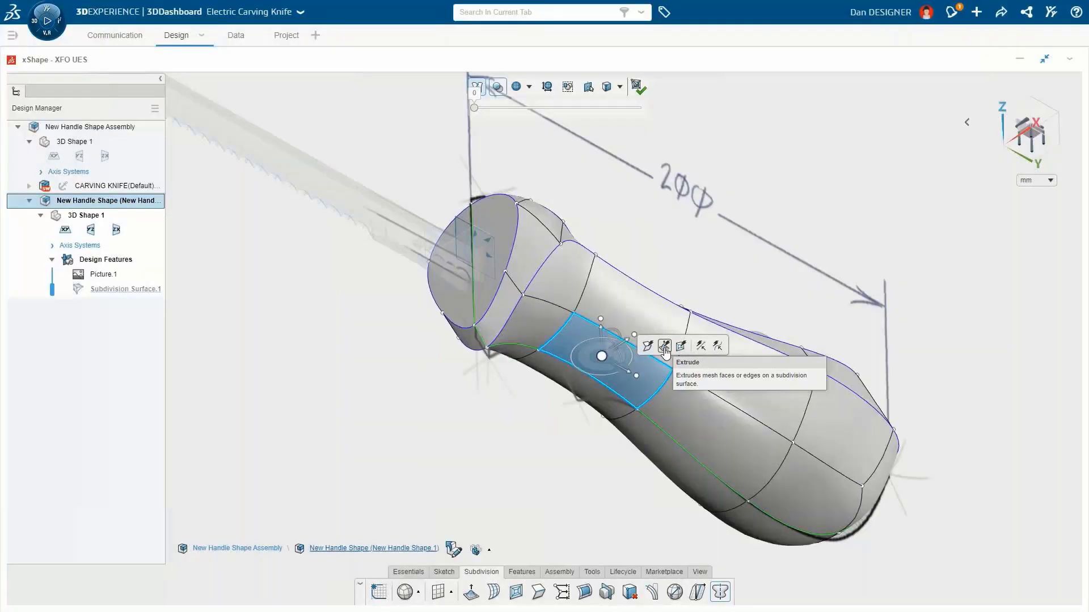
left_click(665, 347)
left_click(598, 396)
left_click_drag(600, 361, 601, 381)
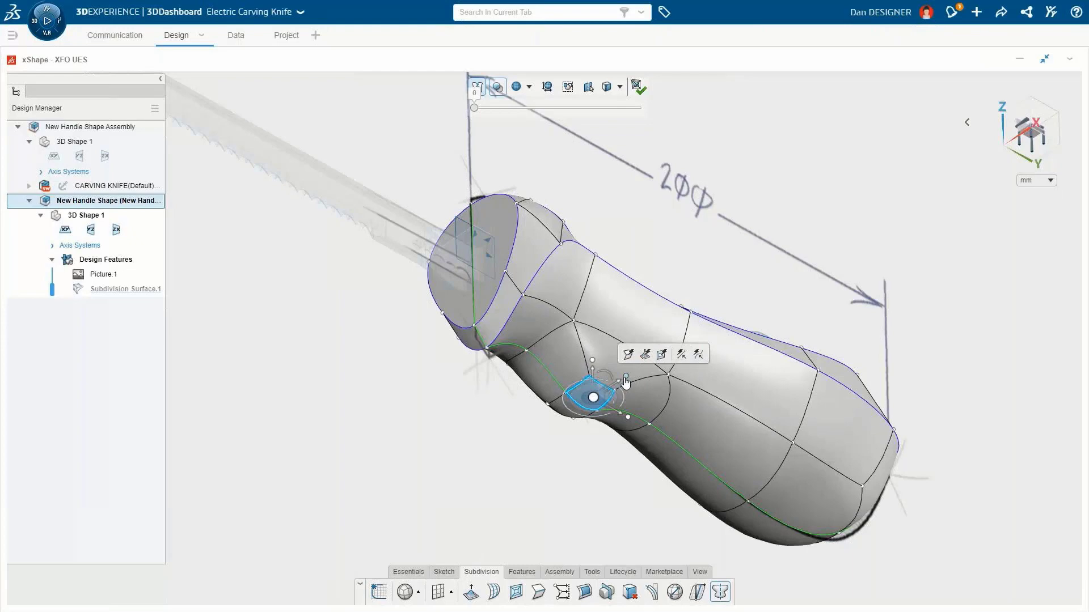
left_click_drag(626, 377, 619, 384)
left_click(594, 400)
Step: Make the shape see-through and move the extruded tip and neighbouring edges to match the sketch's finger guard
key("ctrl+1")
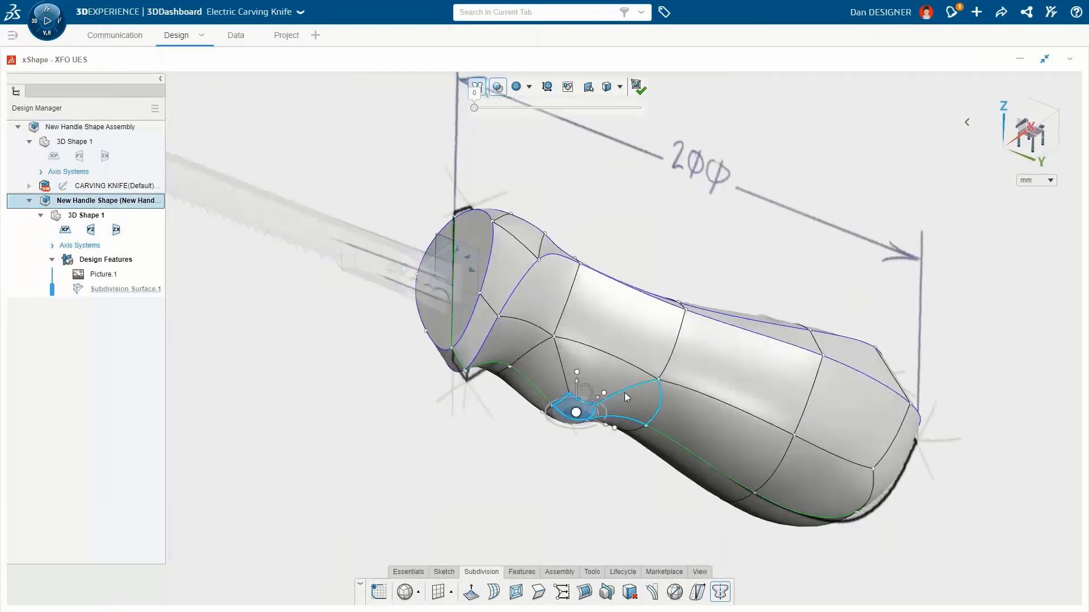
left_click_drag(554, 444, 567, 451)
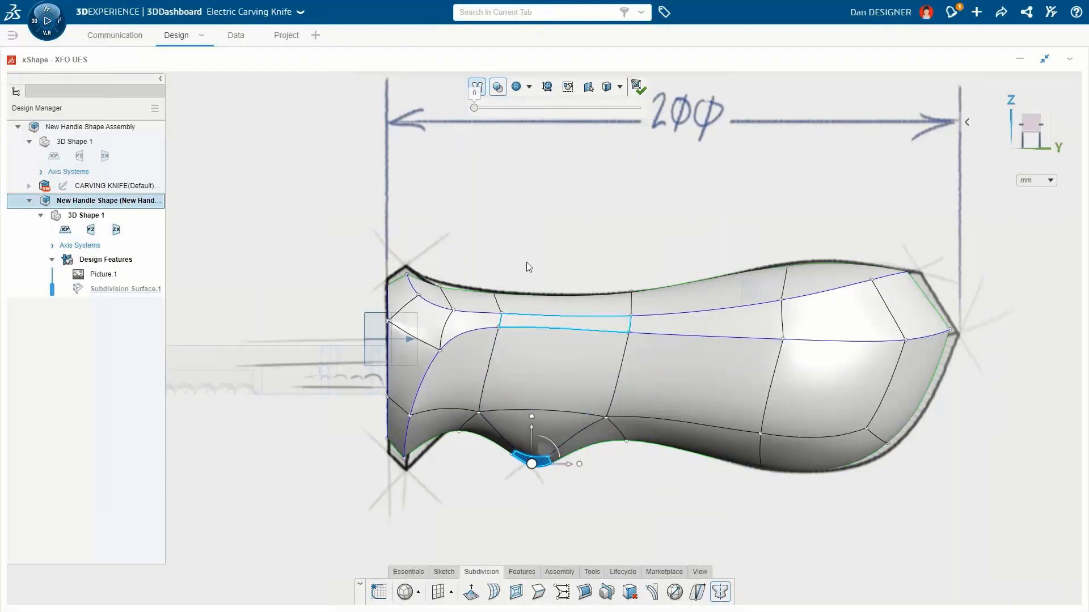
left_click_drag(474, 107, 491, 107)
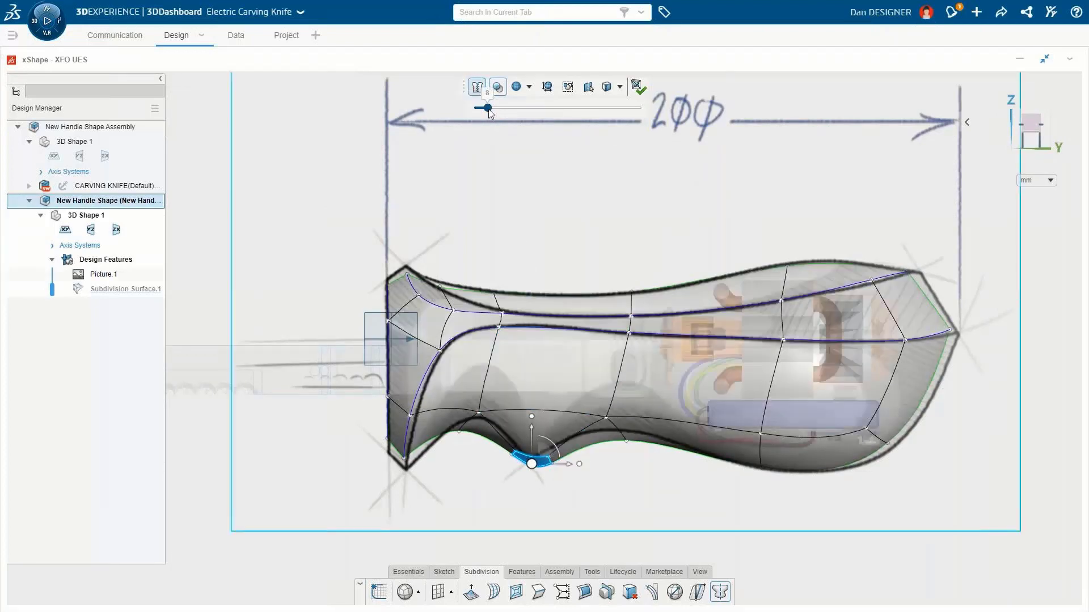
left_click_drag(531, 464, 496, 457)
left_click(396, 449)
left_click_drag(395, 414, 395, 431)
left_click(481, 436)
left_click_drag(483, 399, 484, 382)
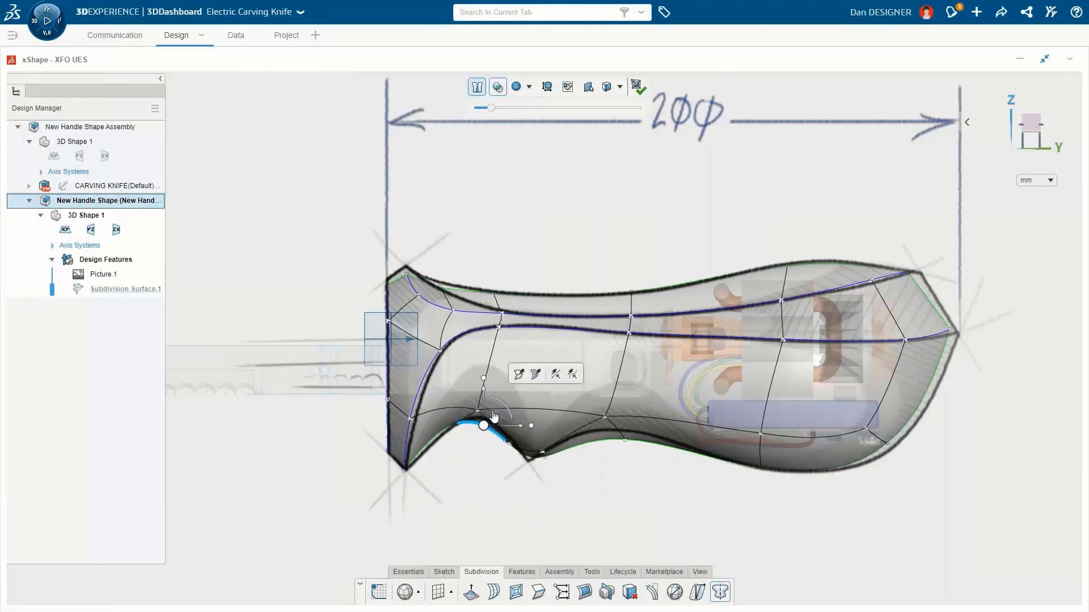
left_click(532, 452)
left_click_drag(533, 454, 533, 460)
Step: Align the rear lower edge and the rear top edge with the sketch outline
left_click(935, 398)
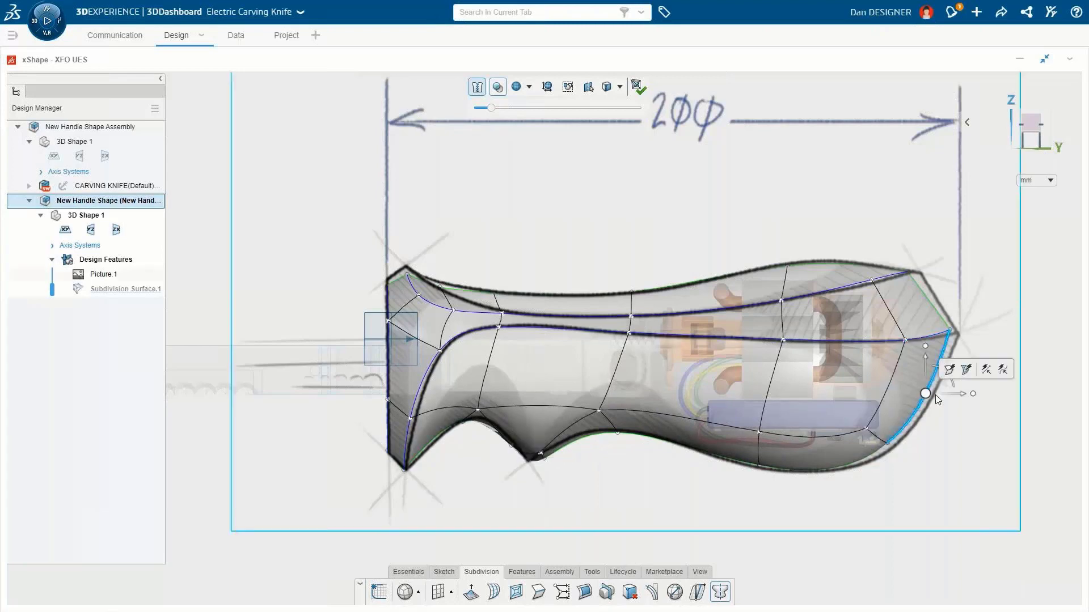
left_click_drag(926, 394, 935, 398)
mouse_move(910, 272)
left_mouse_down()
mouse_move(919, 275)
mouse_move(875, 283)
left_mouse_up()
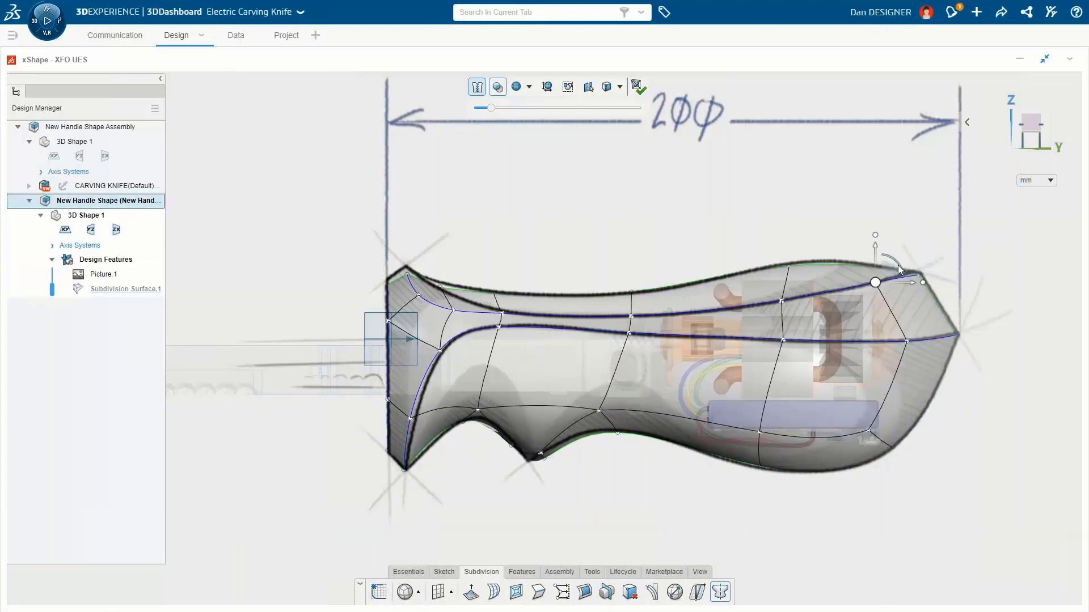
Step: Reshape the front top corner edges to follow the sketch, then turn the see-through display off
left_click(406, 261)
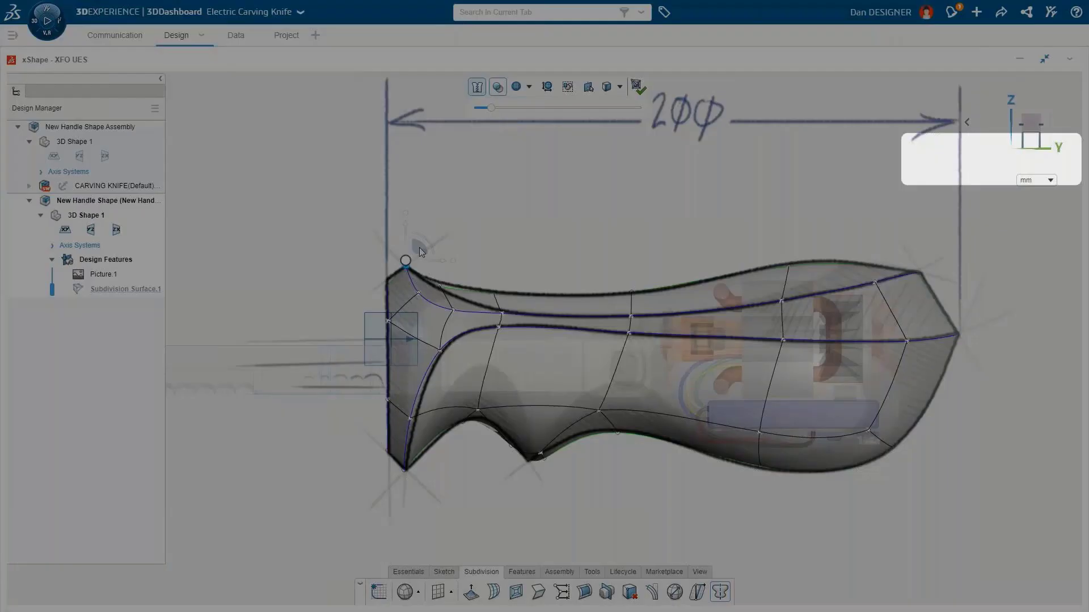
left_click(441, 285)
left_click(435, 302)
left_click_drag(453, 293, 472, 285)
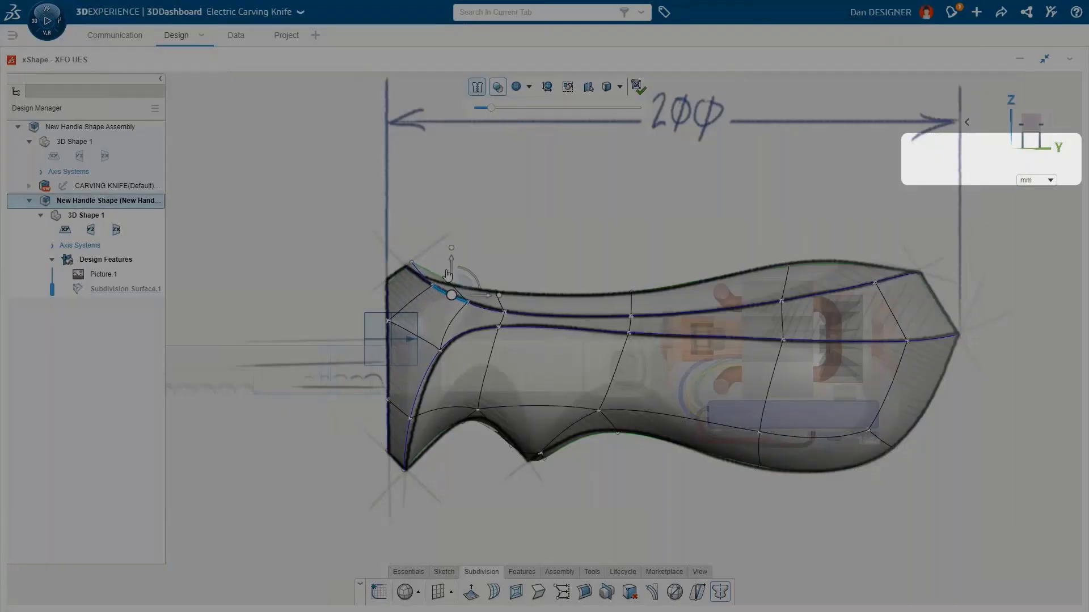
left_click(411, 263)
left_click_drag(425, 250, 419, 253)
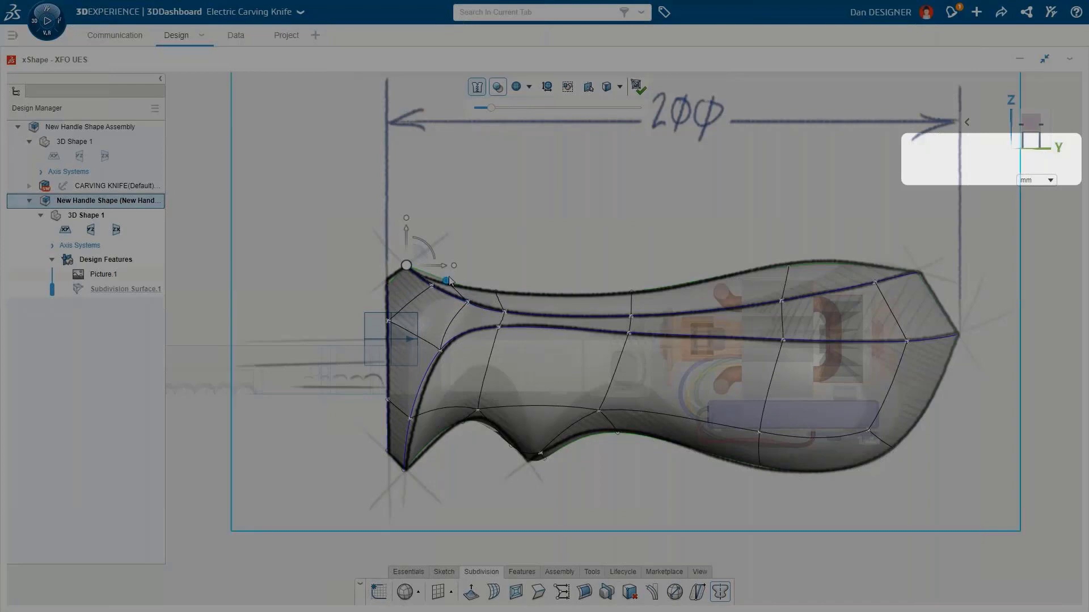
left_click(410, 420)
left_click_drag(447, 419, 451, 419)
left_click_drag(490, 108, 474, 110)
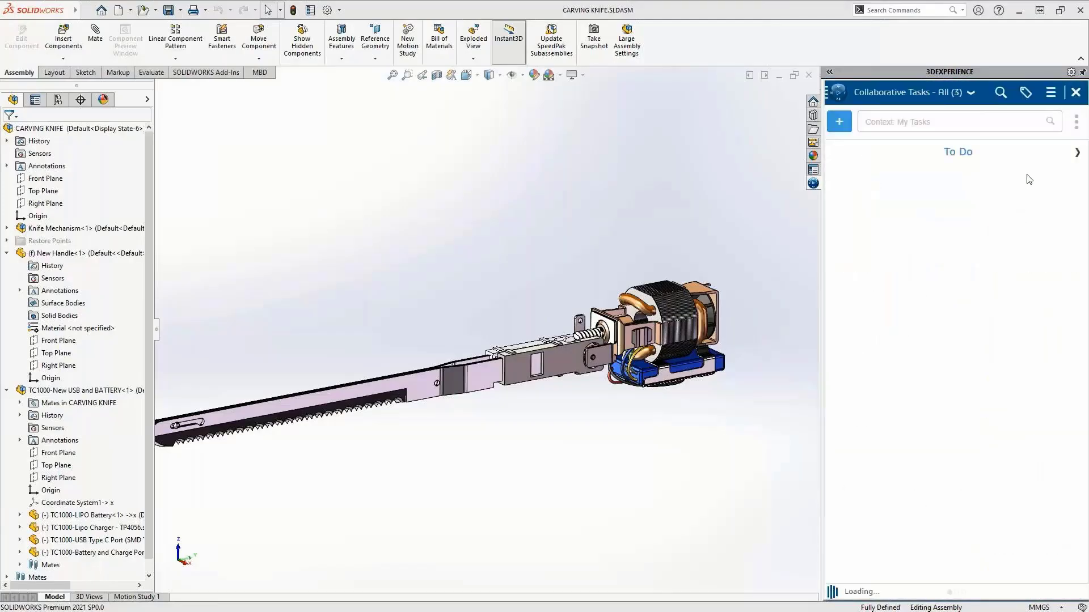
Step: Switch the collaborative tasks list to show the tasks in work
left_click(1077, 154)
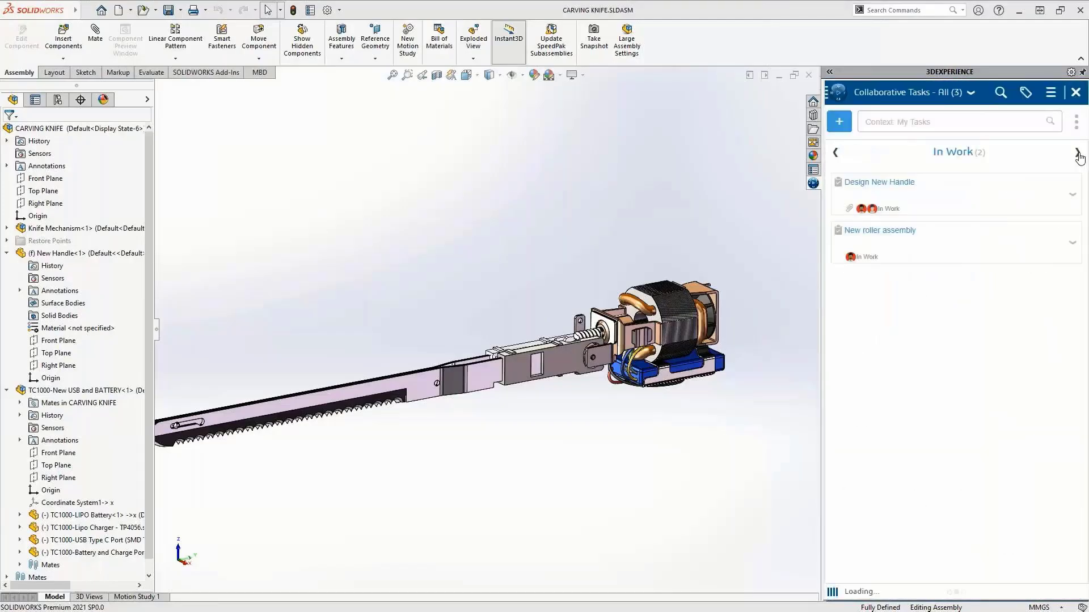
Step: Open the Design New Handle task and read its comments
left_click(879, 182)
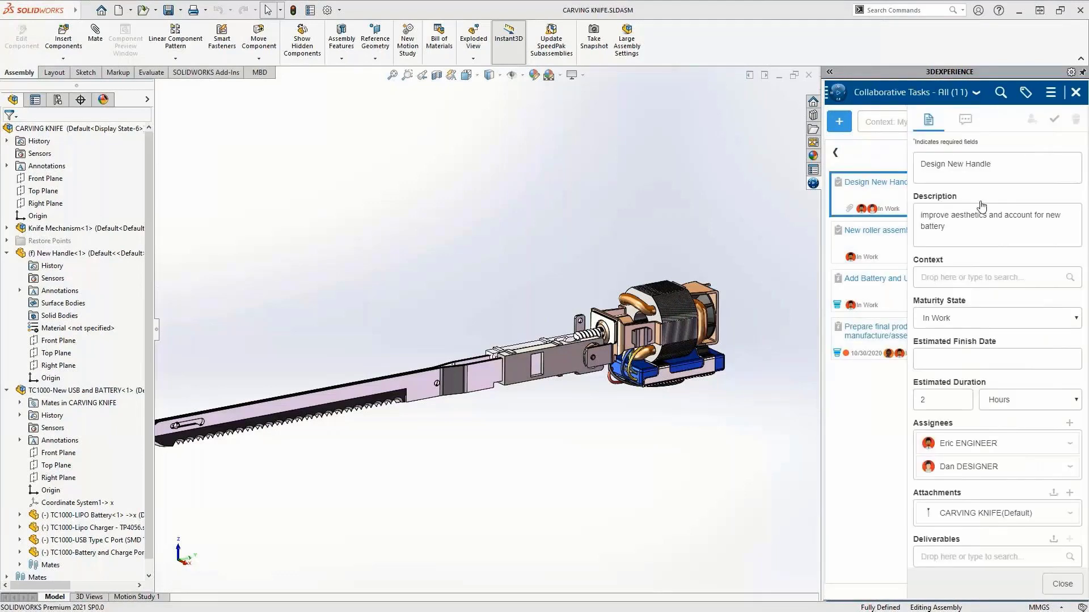
left_click(966, 121)
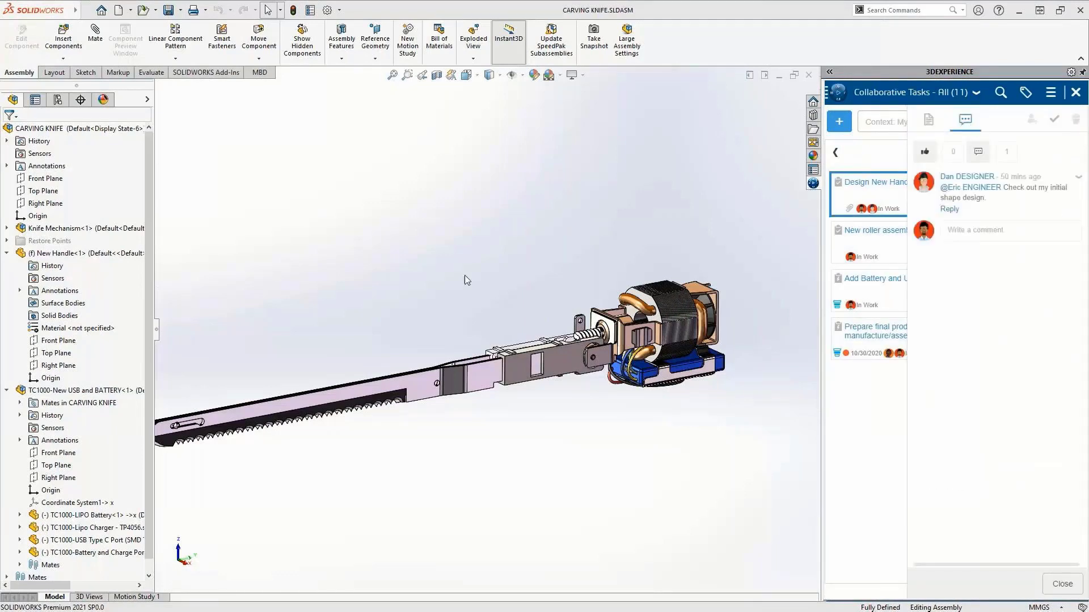
Step: Open the New Handle part for editing and close the collaborative tasks panel
left_click(93, 254)
left_click(169, 224)
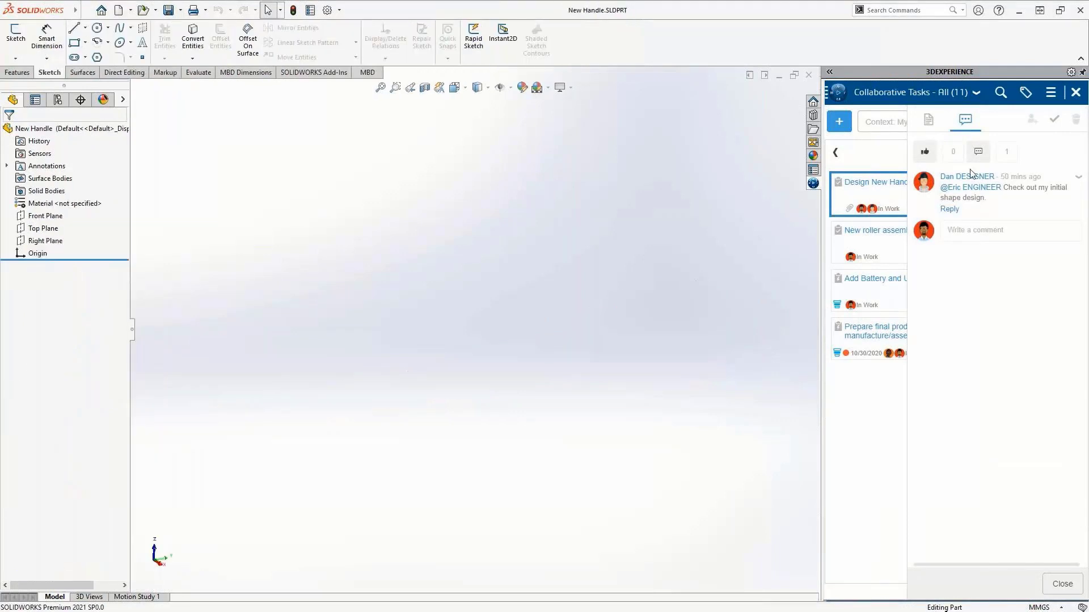
left_click(1075, 94)
Step: Search the platform for "new handle shape" and insert the New Handle Shape into the part
left_click(1025, 95)
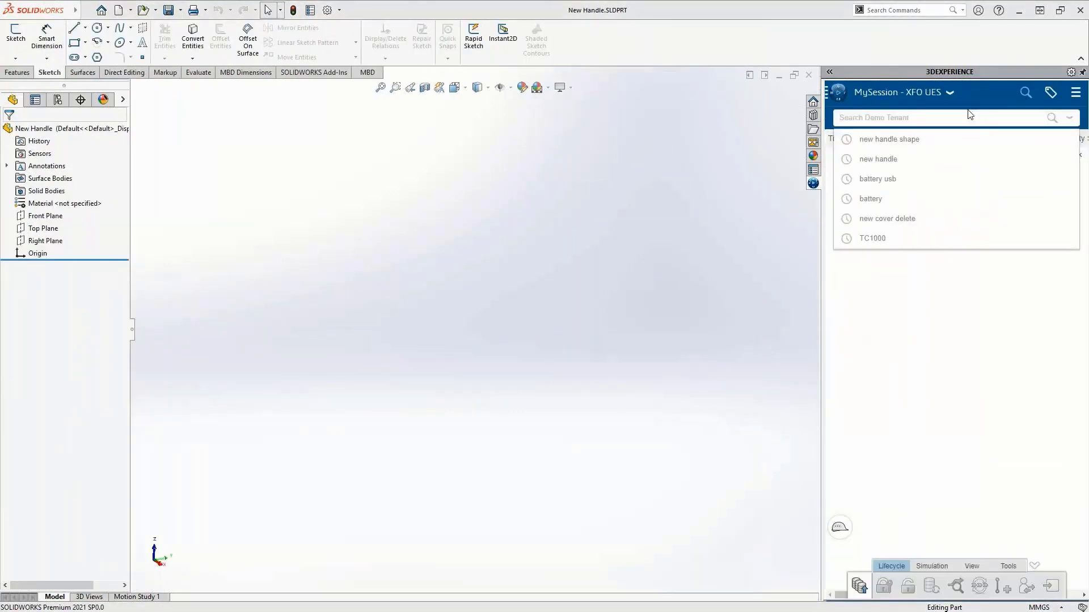
type("new handle shape")
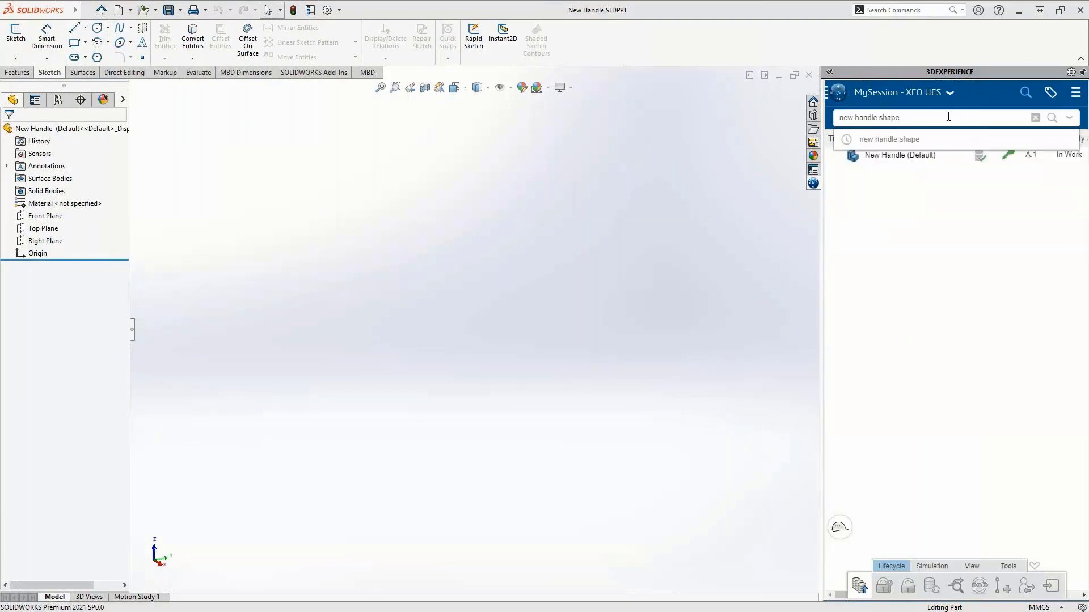
key("Return")
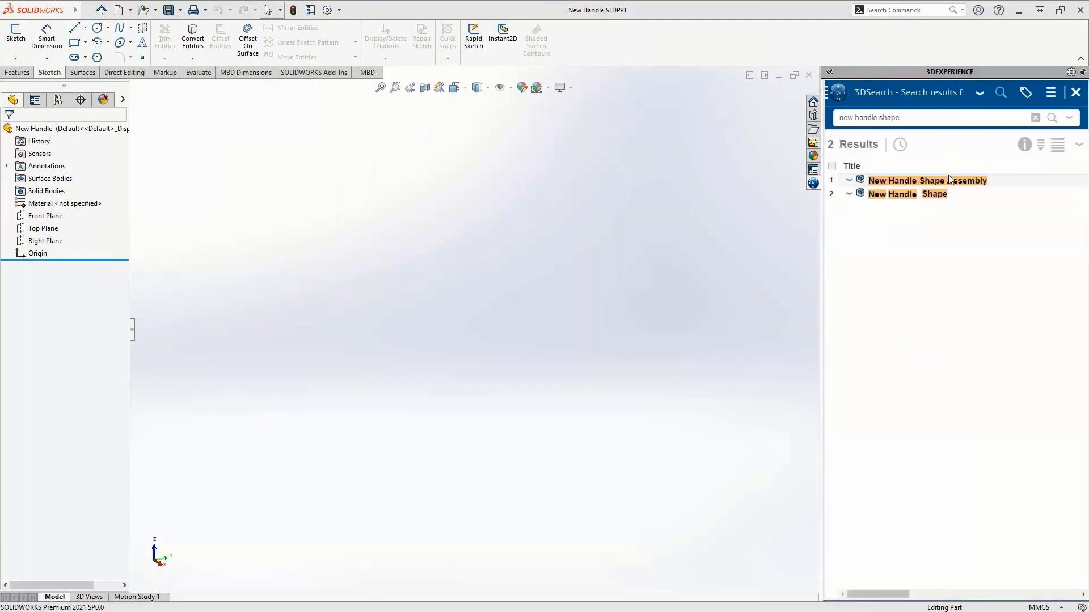
left_click_drag(951, 193, 527, 298)
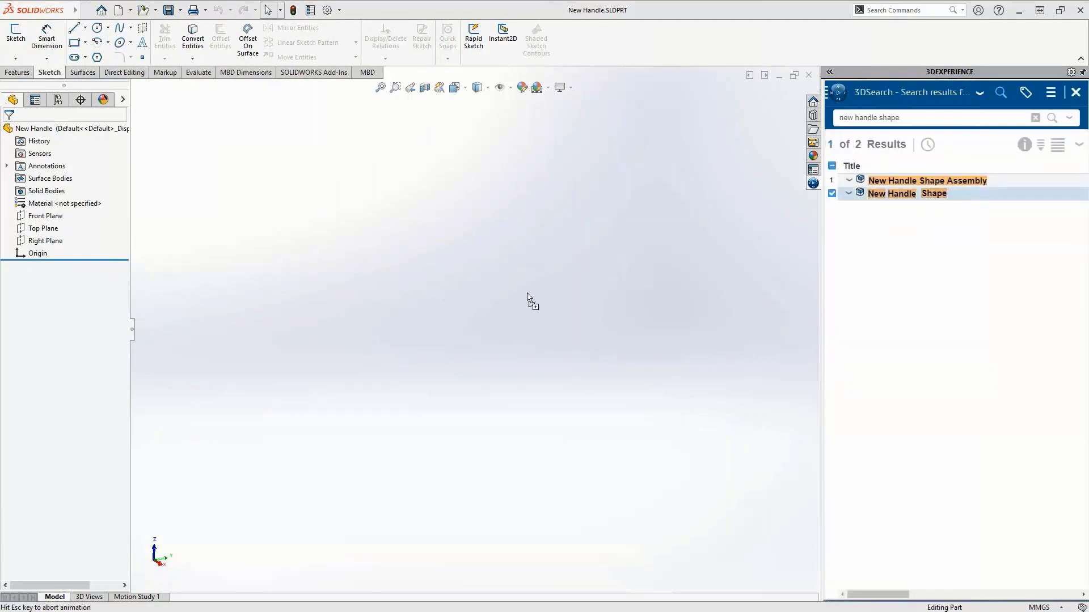
left_click(527, 297)
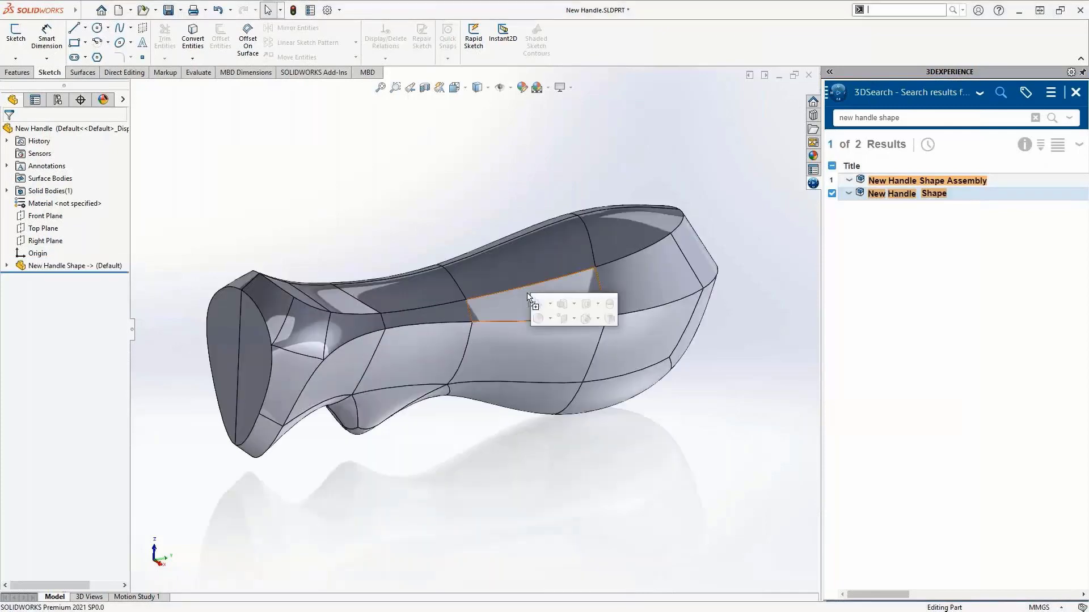
Step: Shell the handle body with a 2 mm wall thickness
left_click(614, 320)
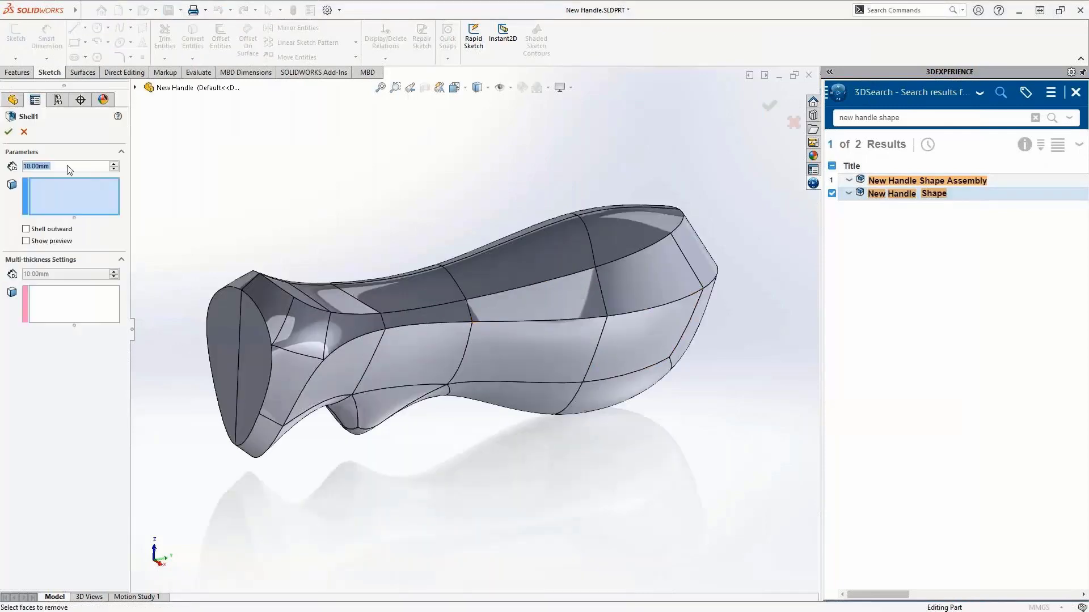
type("2")
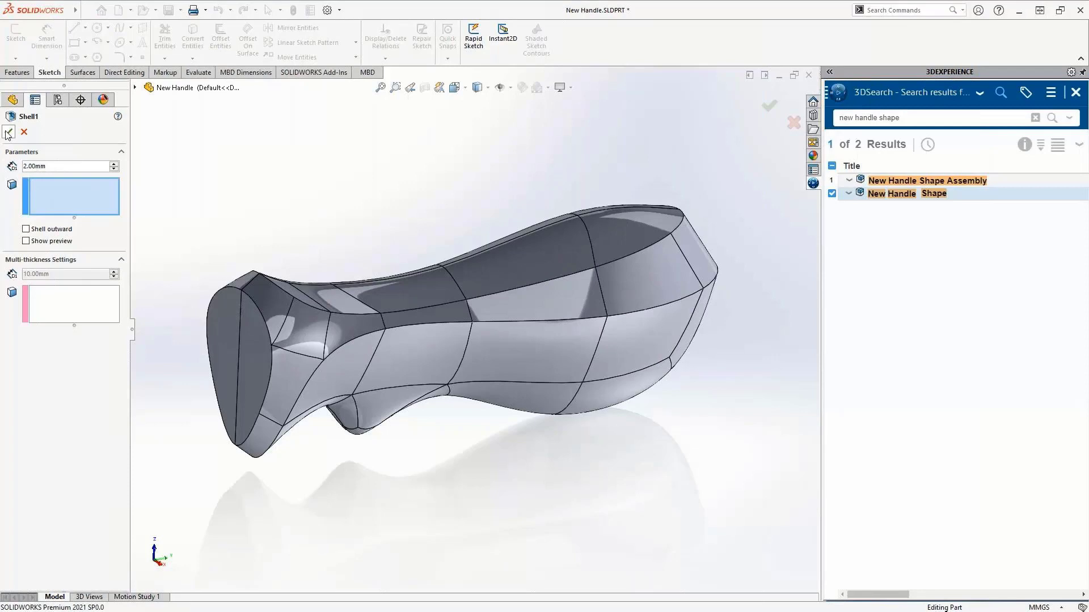
left_click(8, 132)
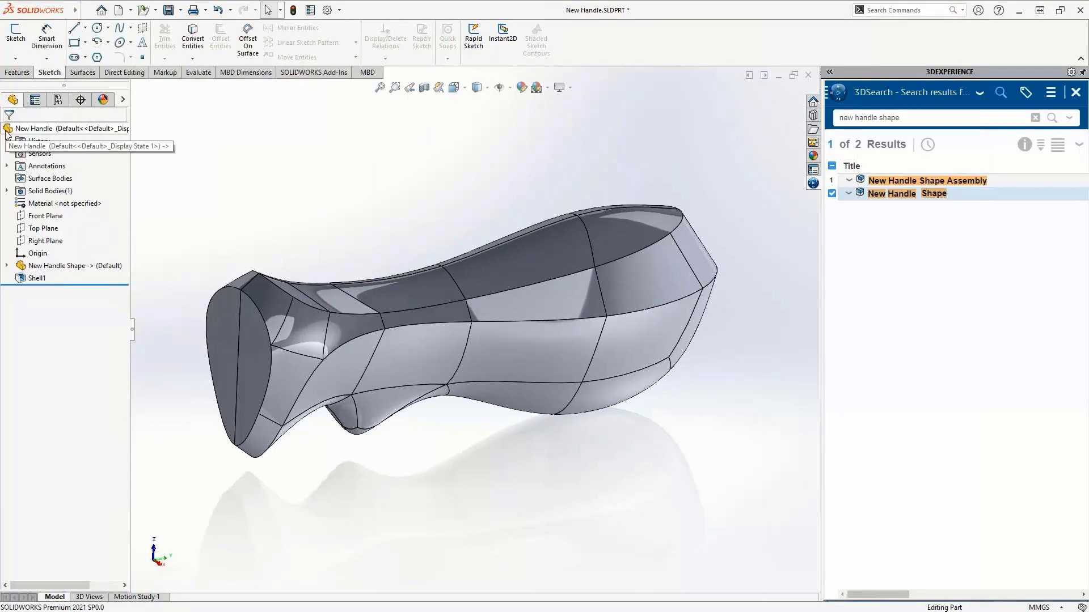
Step: Switch to the carving knife assembly and start a sketch on the New Handle's Top Plane in context
key("ctrl+Tab")
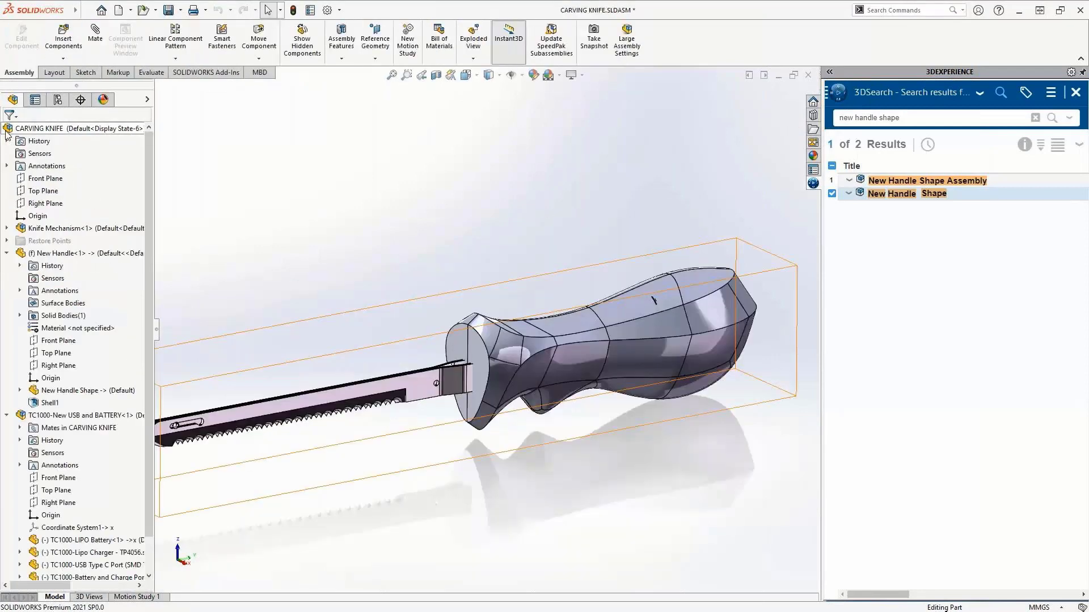
right_click(57, 253)
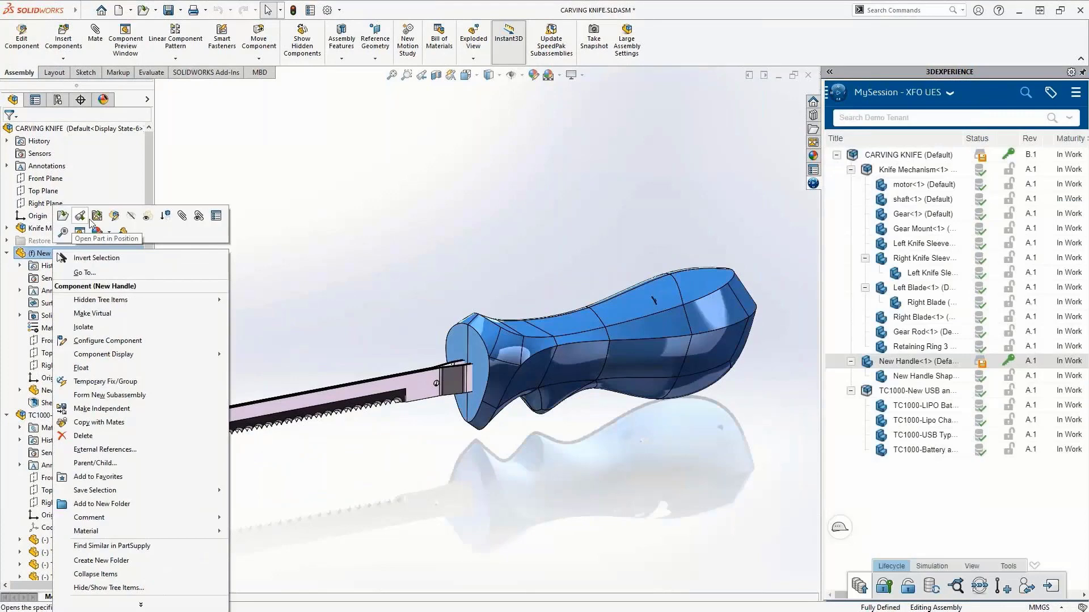
left_click(82, 216)
left_click(57, 353)
left_click(74, 337)
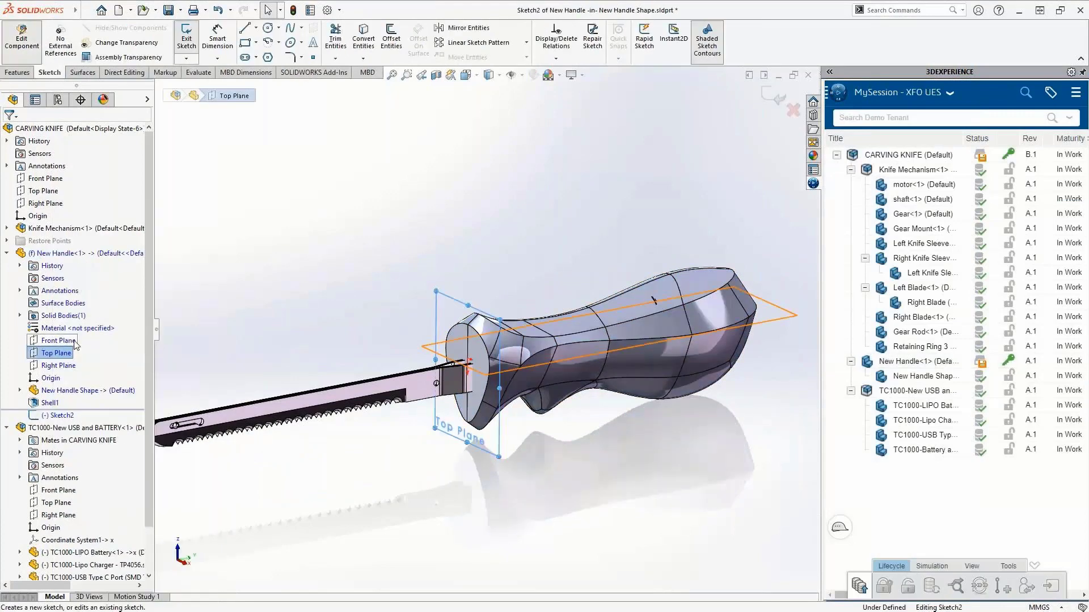
Step: Draw a corner rectangle around the blade's tang on the handle's front face
key("s")
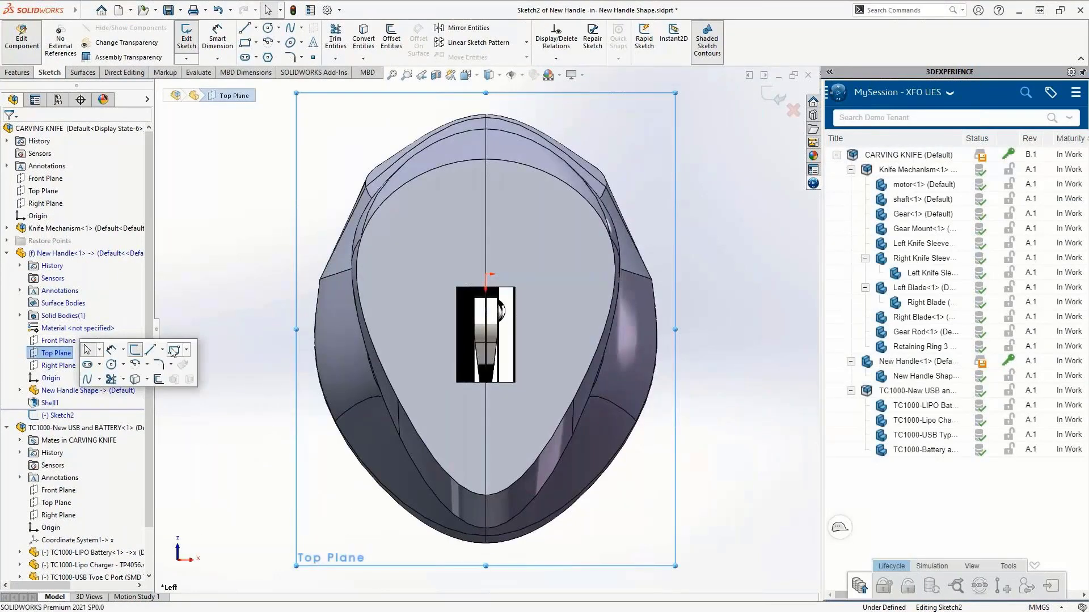
left_click(173, 350)
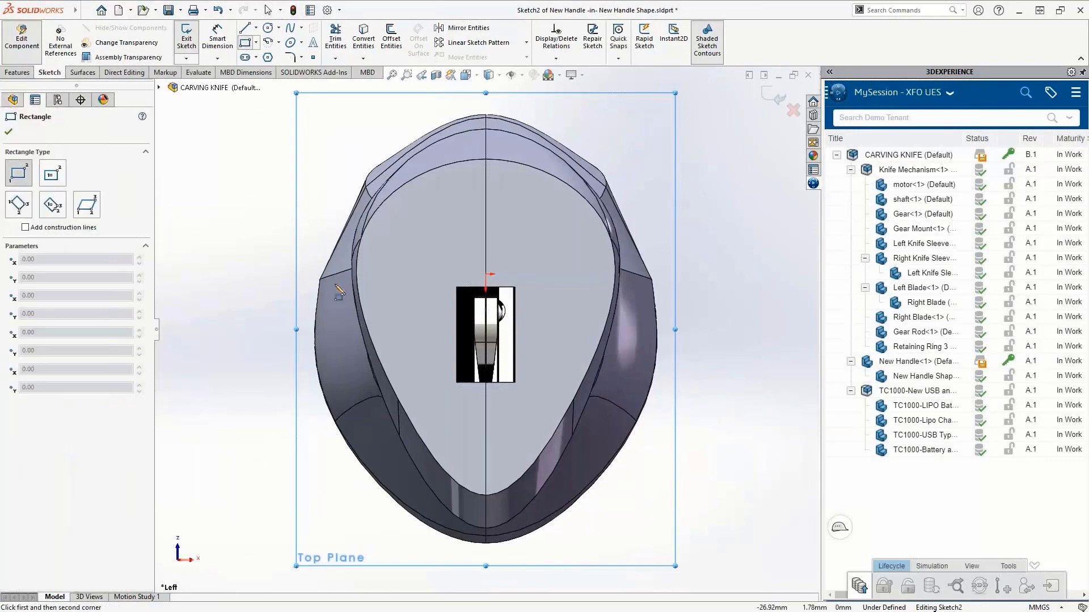
left_click_drag(412, 235, 545, 416)
left_click(510, 596)
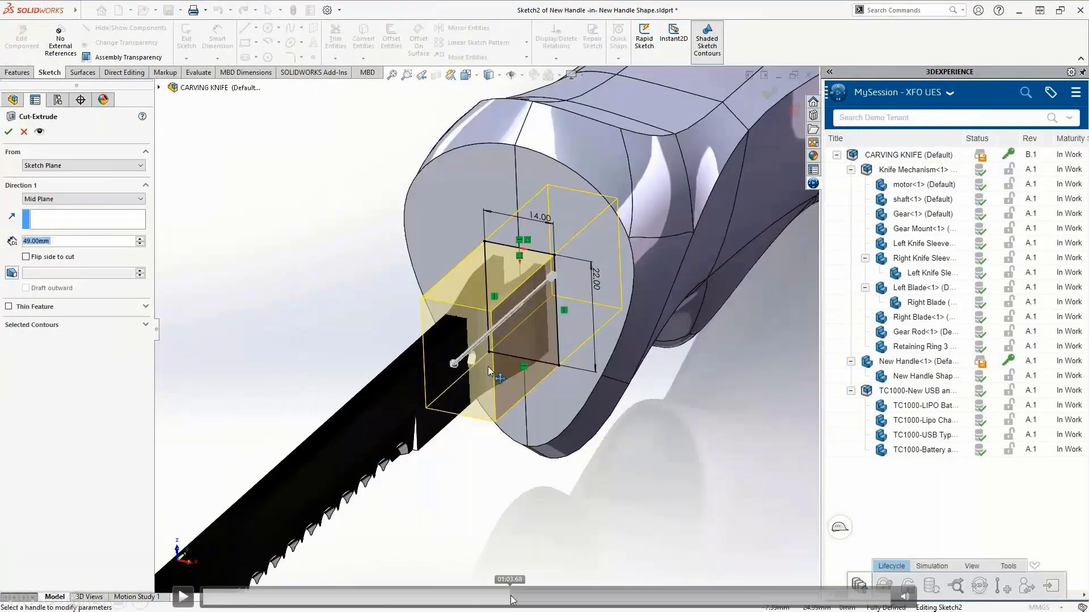
left_click(532, 597)
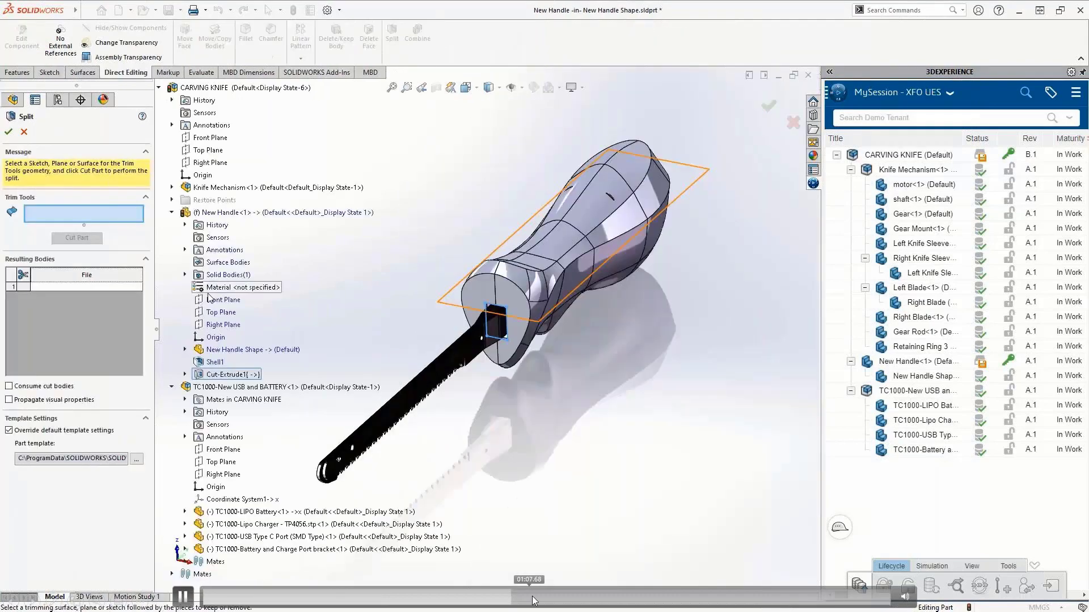
left_click(589, 598)
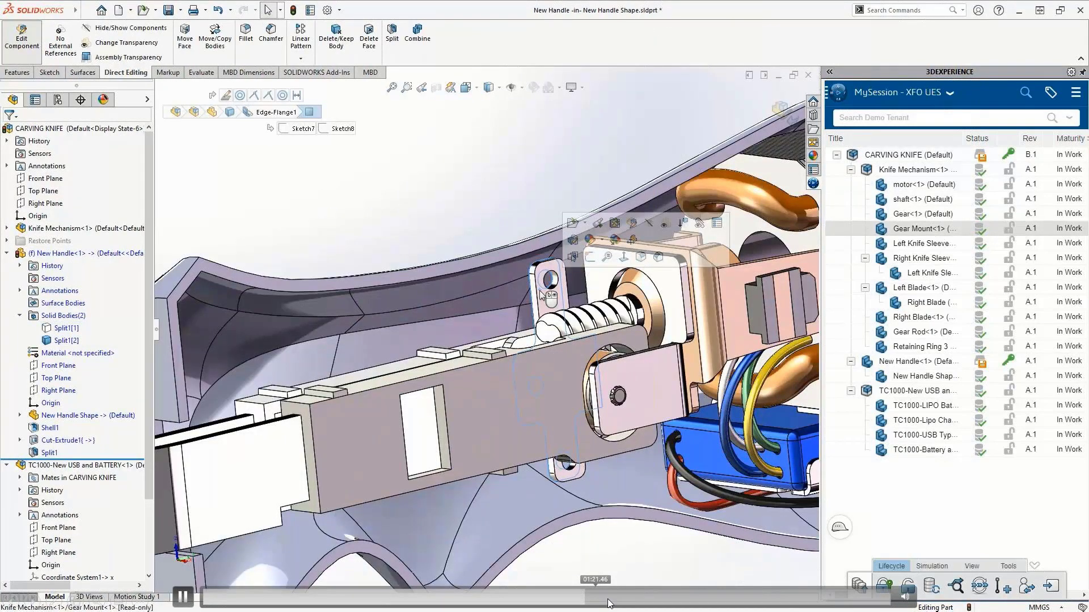
left_click(618, 601)
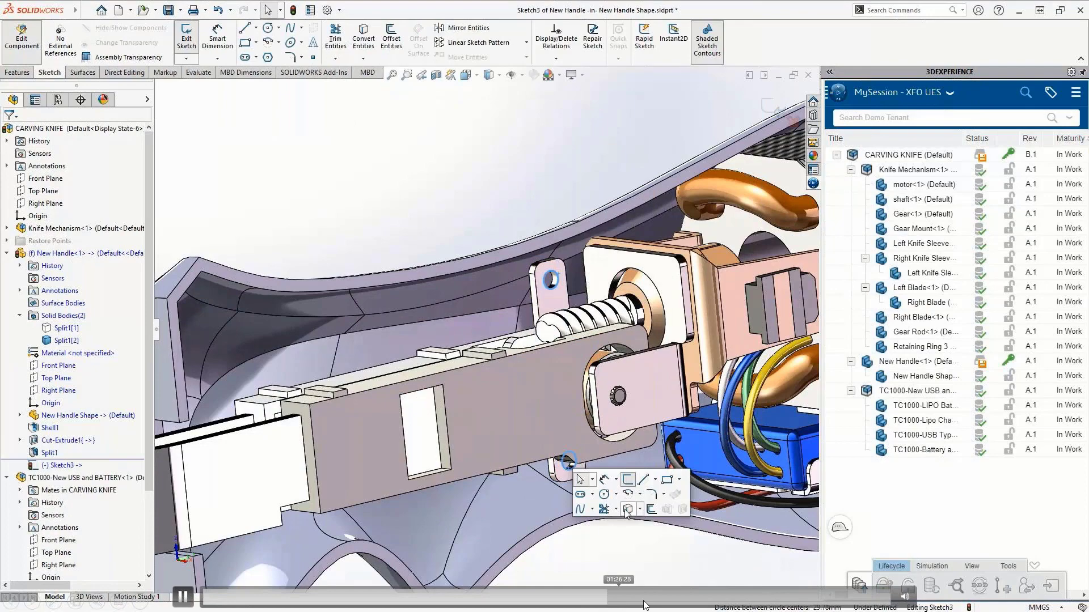
left_click(700, 601)
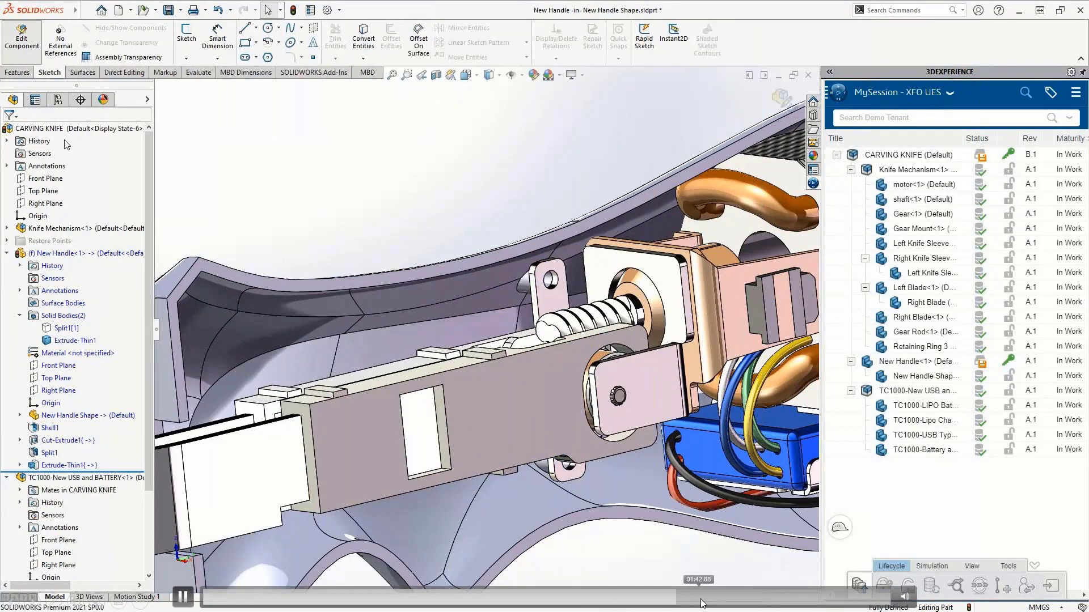
left_click(746, 597)
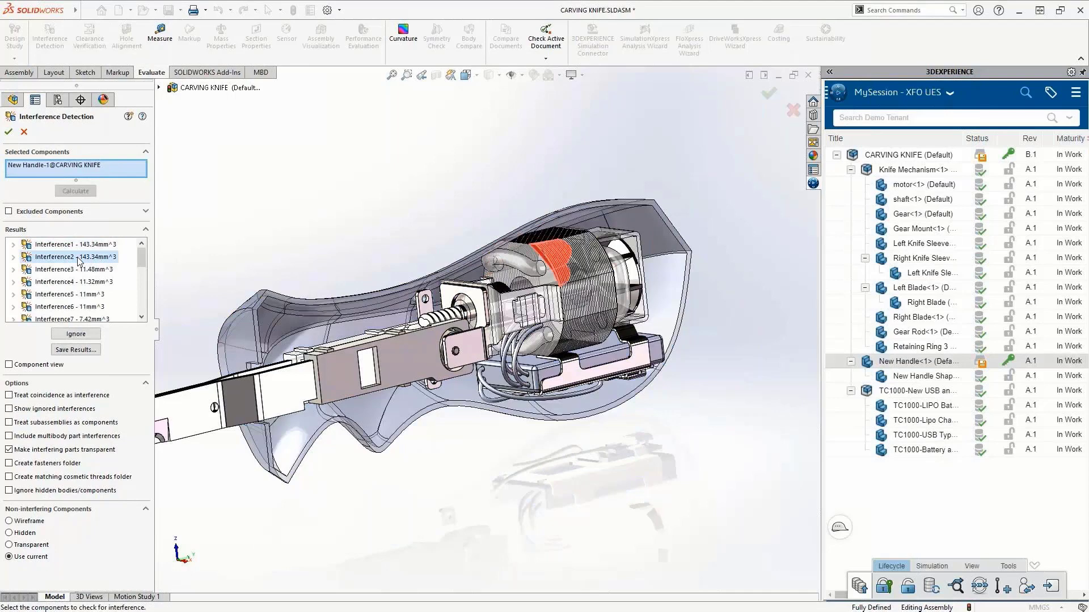
Step: Close Interference Detection and change the transparency of the outer handle body Split1[1]
left_click(9, 134)
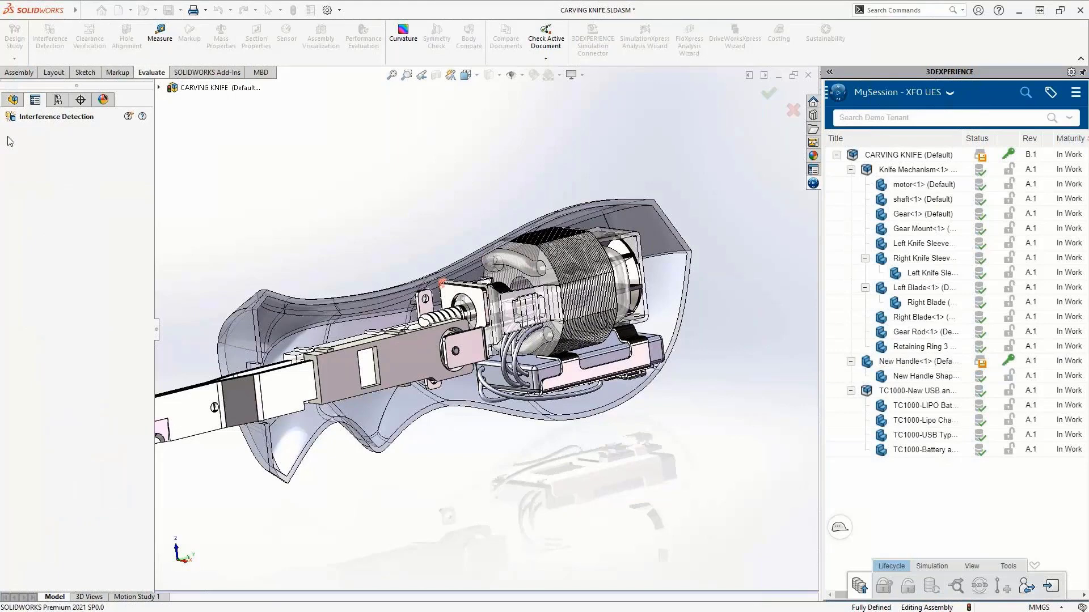
right_click(57, 329)
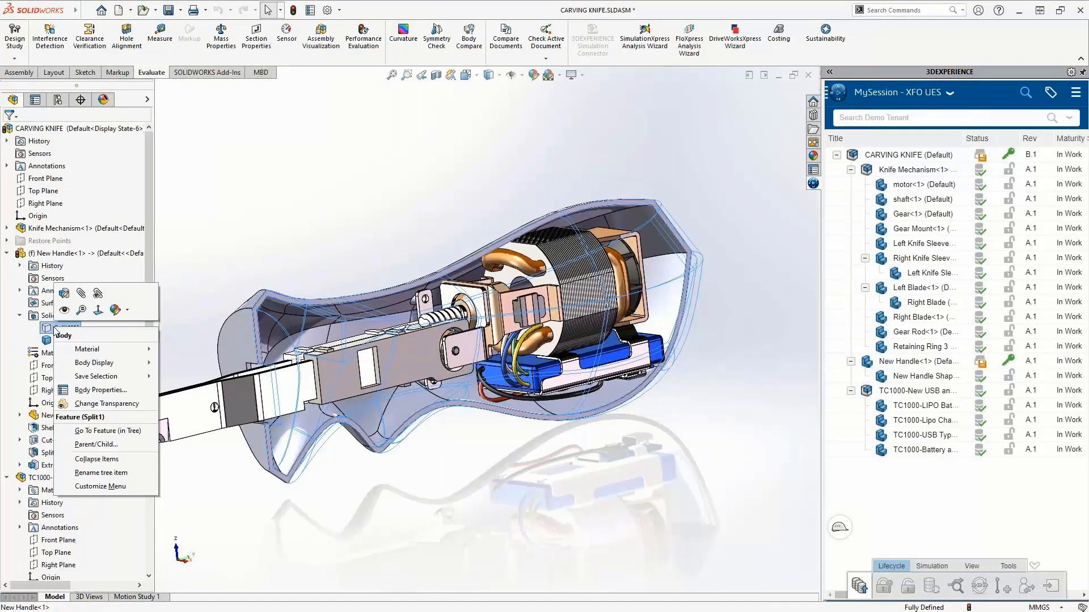
left_click(106, 403)
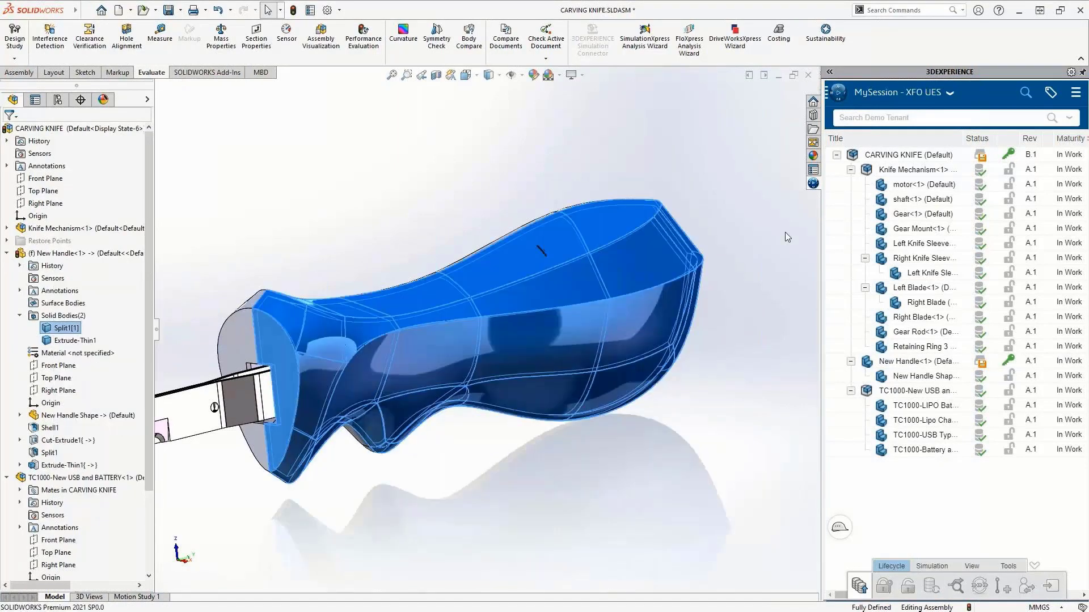
Step: Save the CARVING KNIFE assembly to the platform
right_click(922, 163)
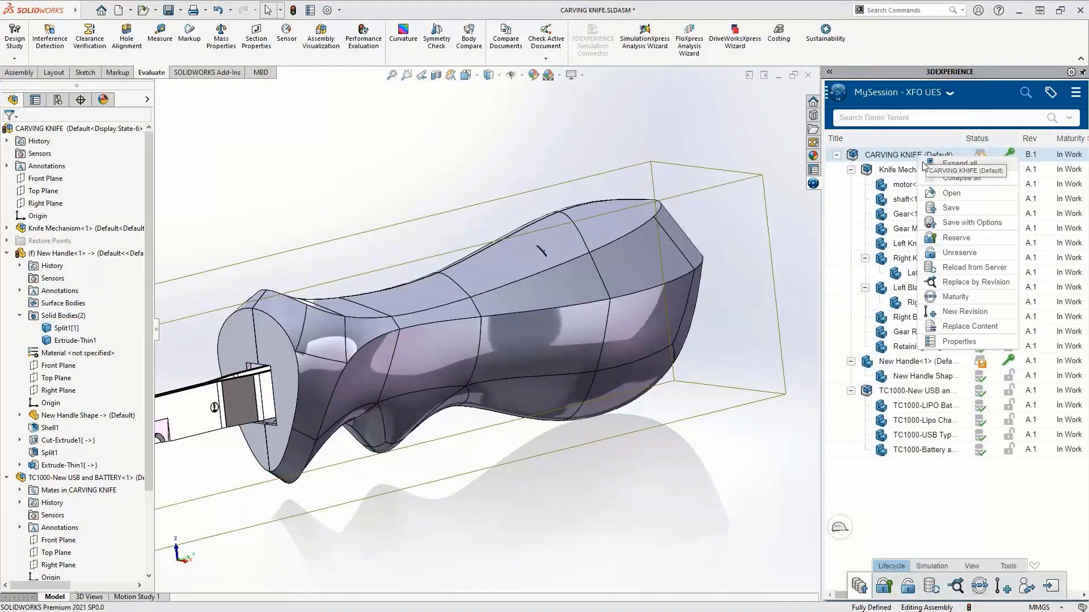
left_click(946, 208)
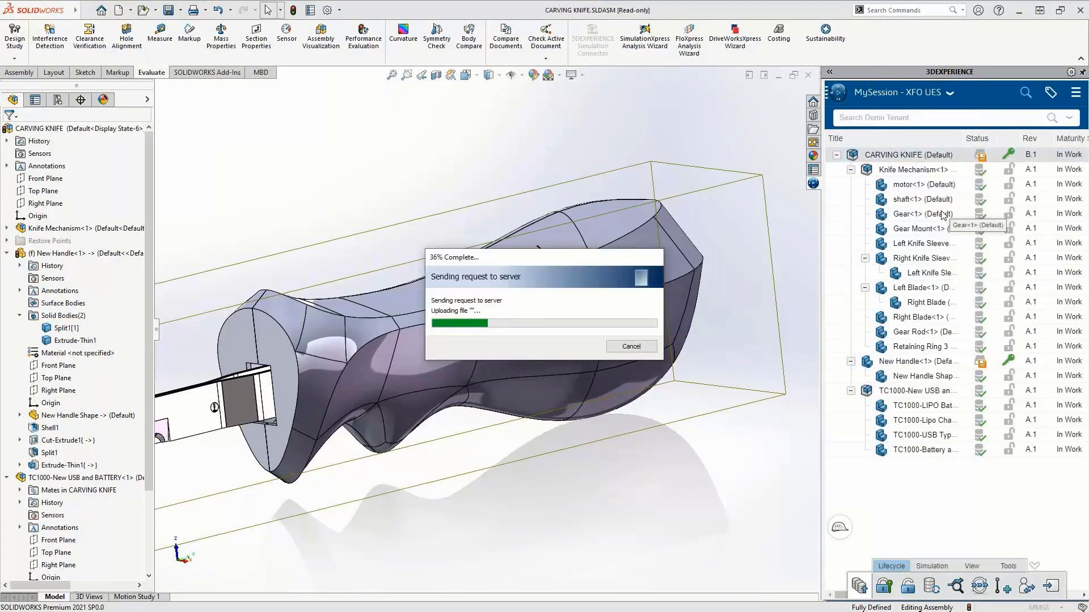
Step: Reply on the Design New Handle task, mentioning the designer: "There are still some interferences to correct"
left_click(838, 95)
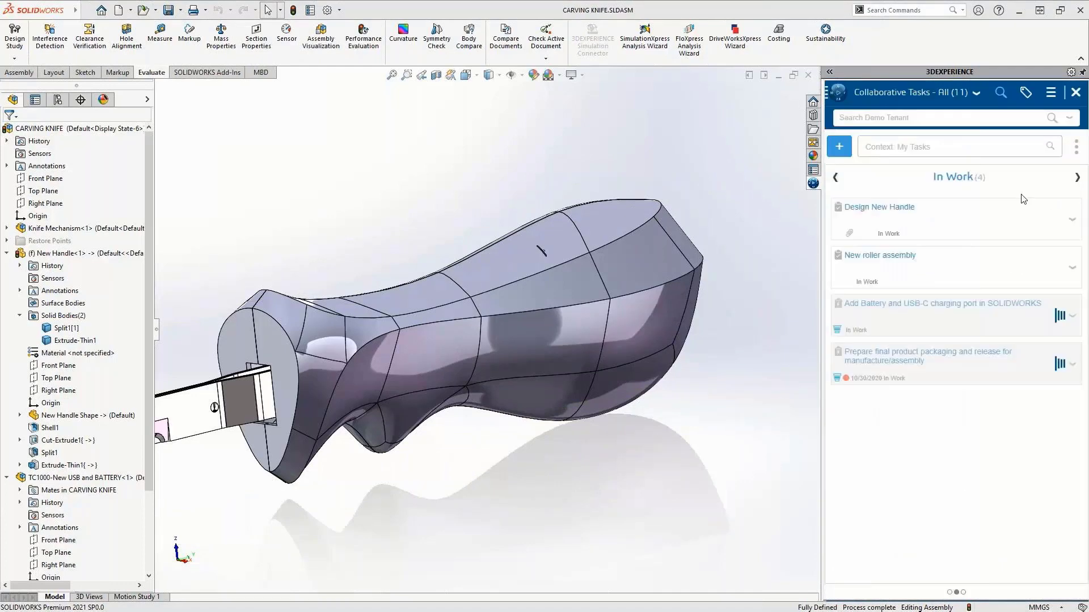
left_click(938, 229)
left_click(964, 146)
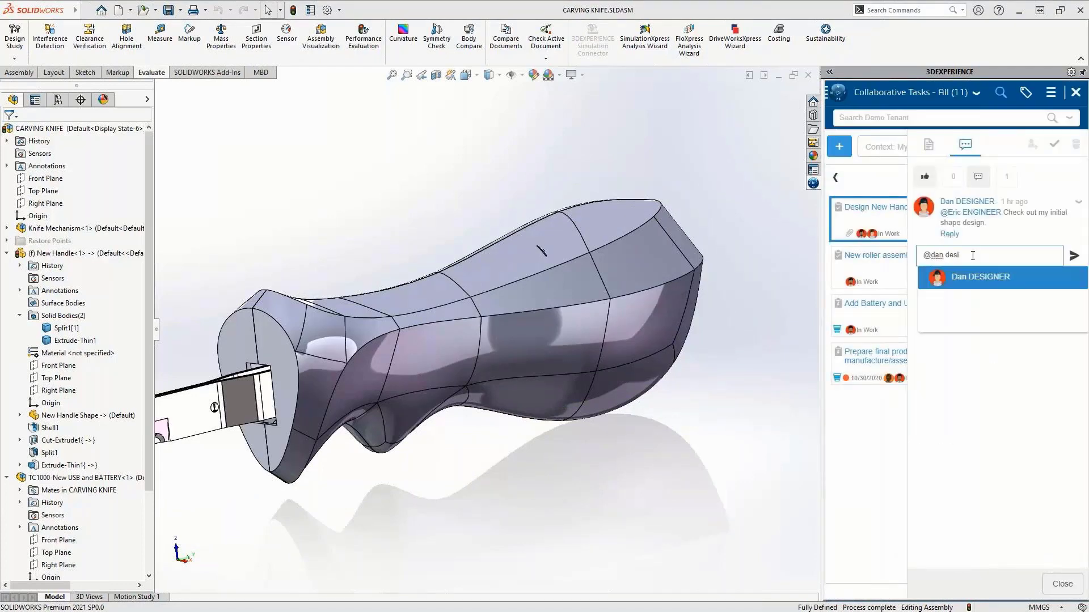
left_click(994, 285)
type("There are still some interferences to correct")
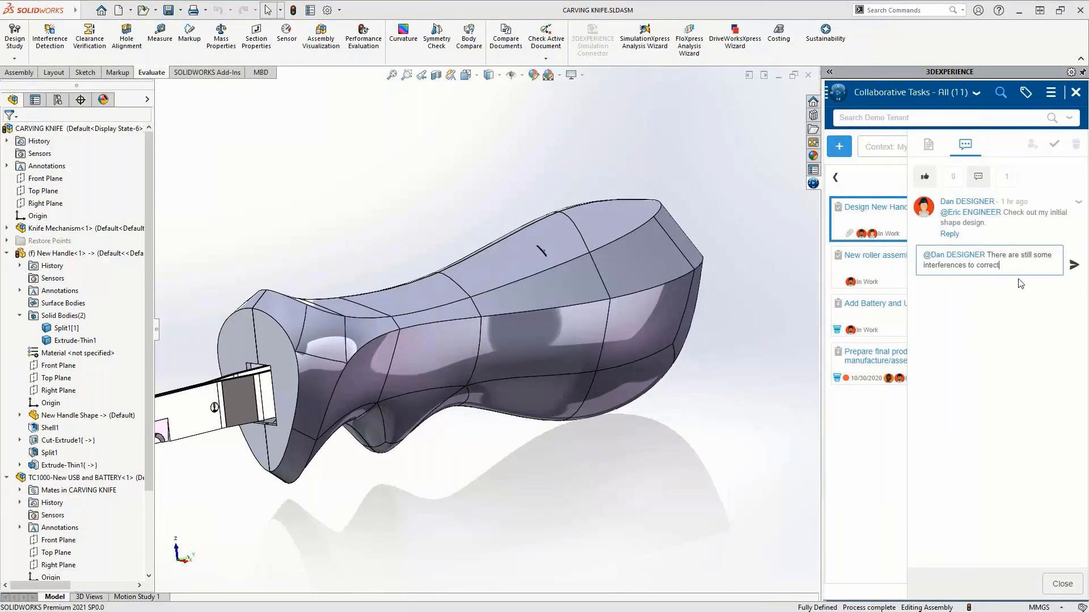
left_click(1074, 265)
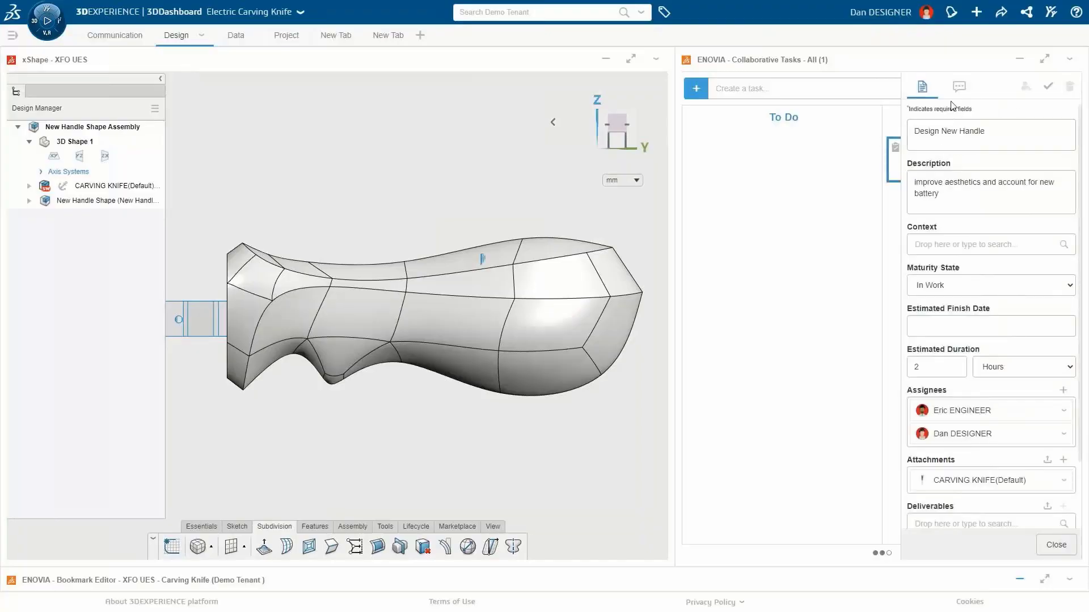
Step: Maximize the xShape app and start editing the handle's Subdivision Surface.1
left_click(963, 101)
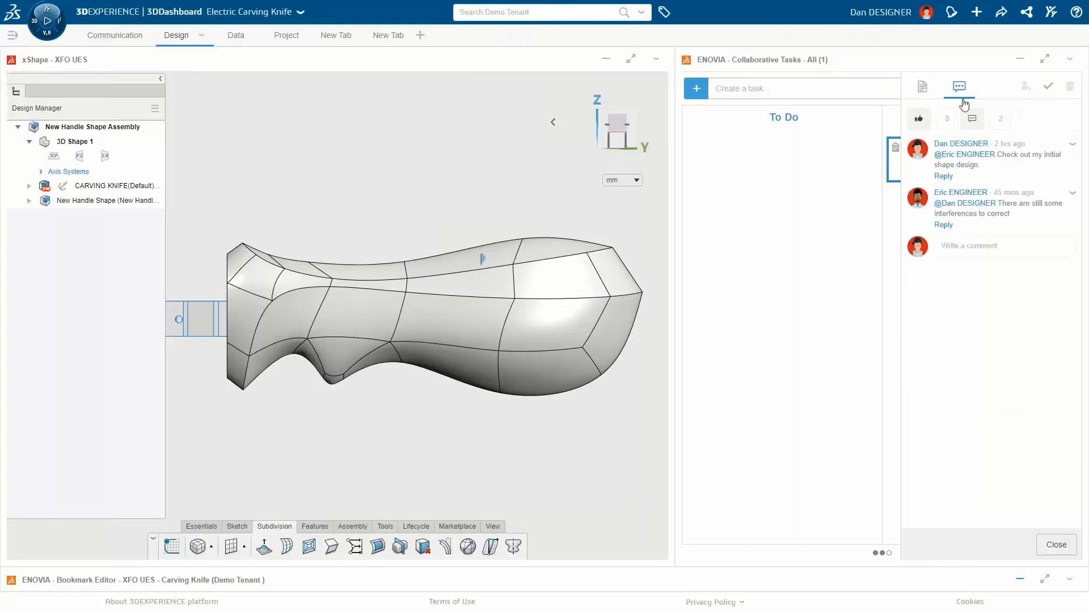
left_click(631, 61)
left_click(29, 200)
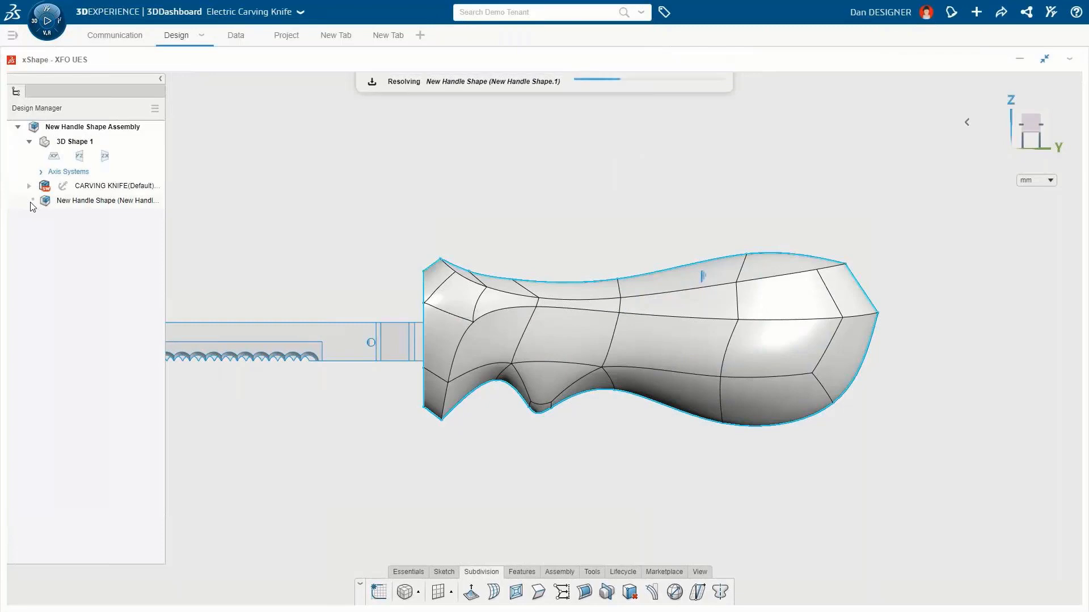
double_click(120, 291)
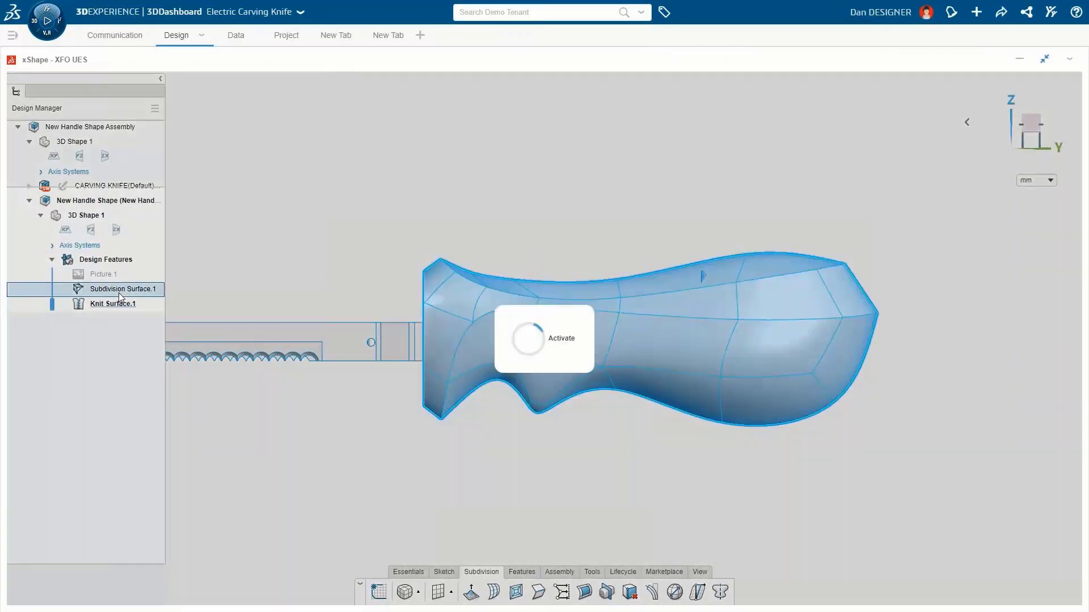
Step: Lower the handle surface opacity and show all assembly components so the internal parts are visible through the cage
left_click(477, 86)
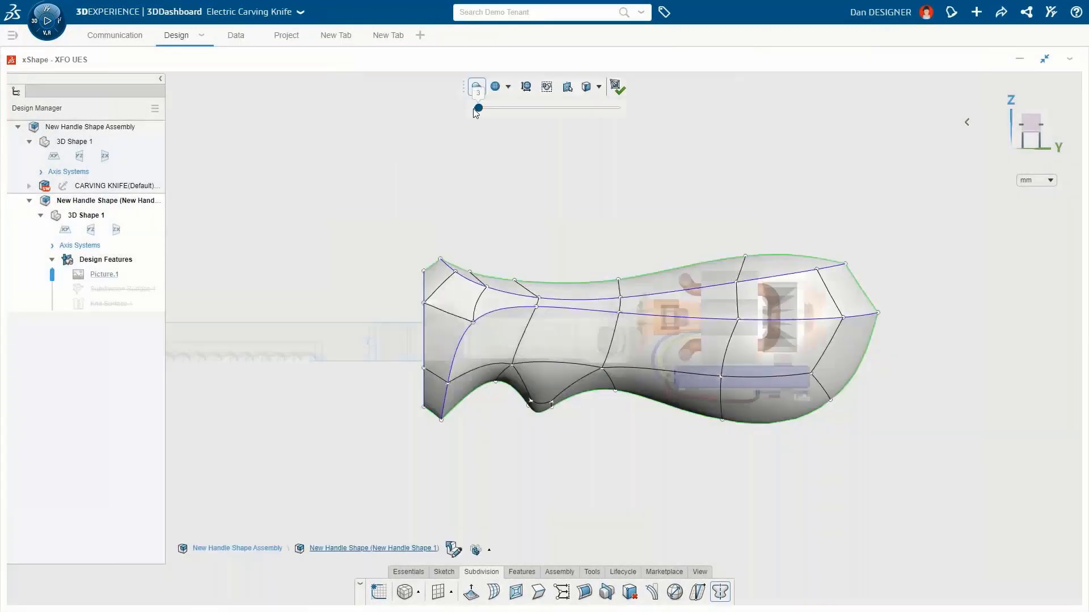
left_click_drag(476, 107, 545, 108)
left_click(489, 549)
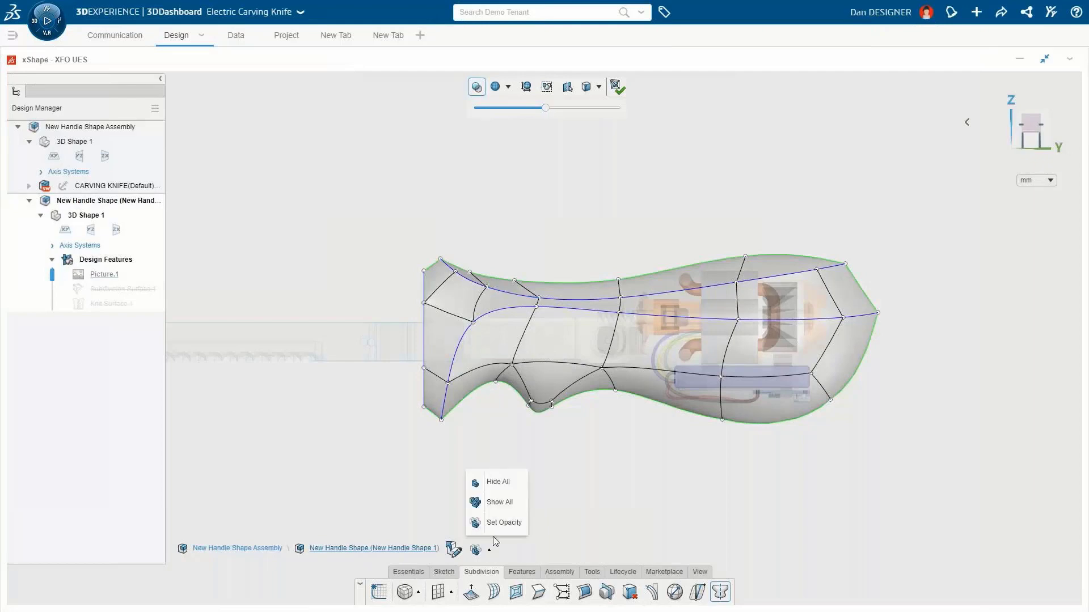
left_click(500, 503)
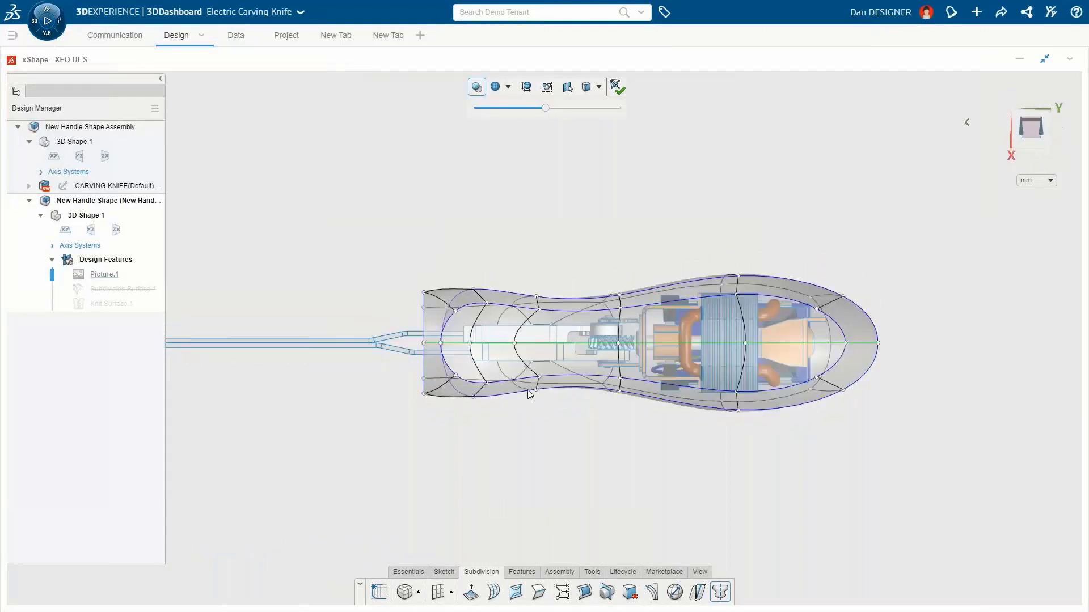
Step: Select the mid-section cage vertices and nudge them, then pull the lower edge under the motor outward
left_click_drag(592, 243, 768, 457)
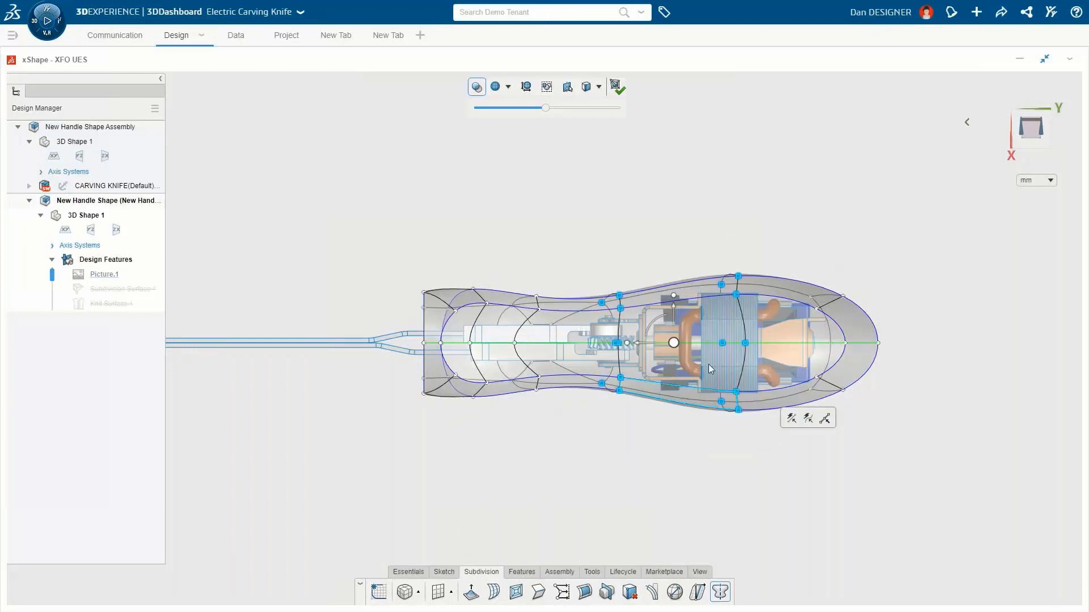
left_click_drag(673, 295, 674, 292)
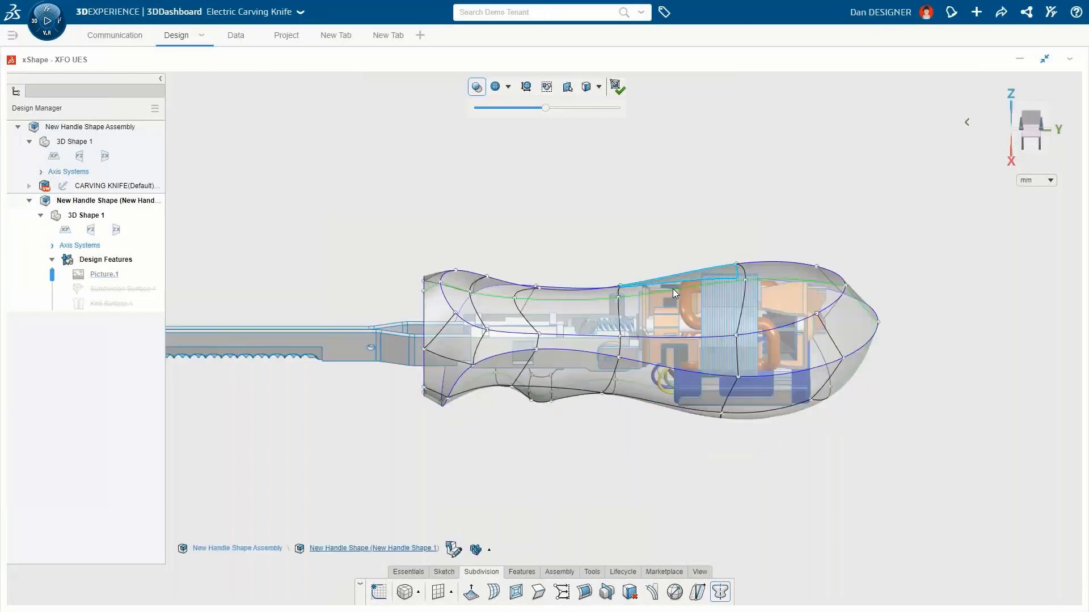
left_click(662, 400)
left_click_drag(668, 424, 652, 421)
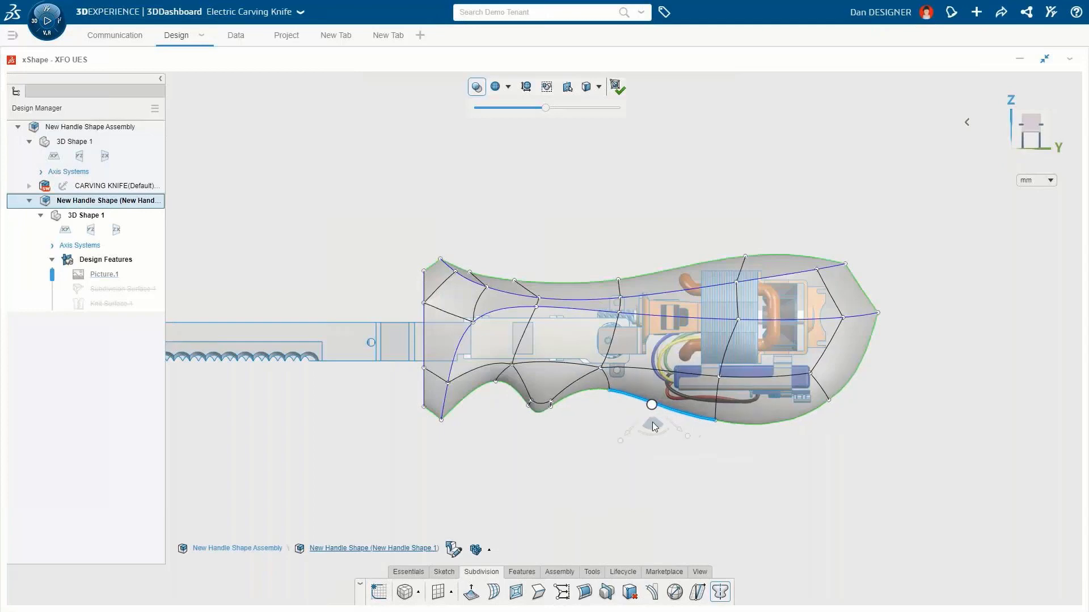
Step: Switch the manipulator to XYZ orientation and move the rear lower vertex slightly
left_click(828, 400)
right_click(827, 400)
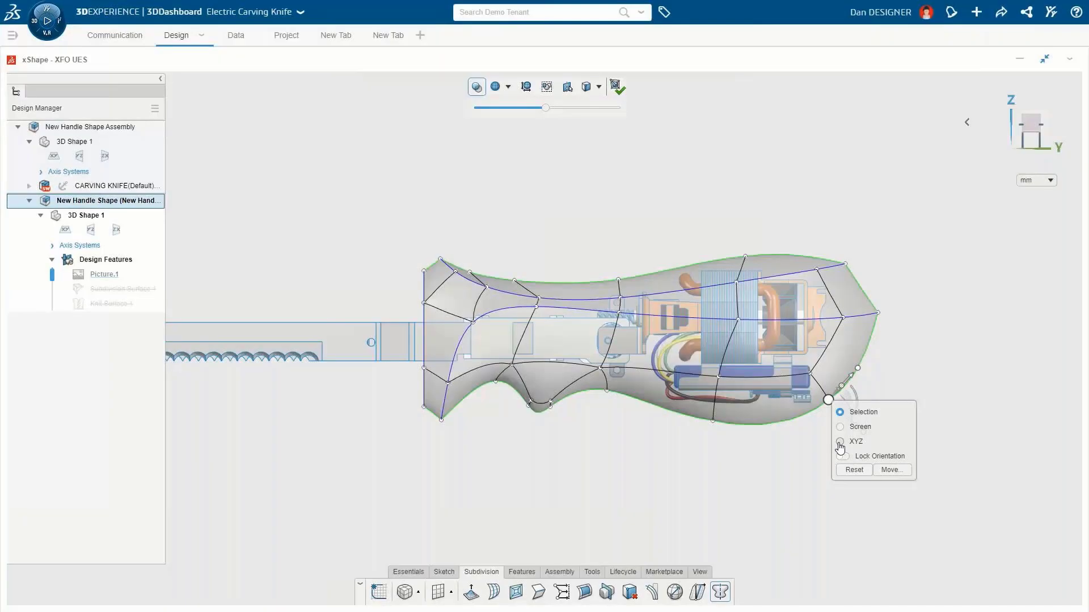
left_click(840, 443)
left_click_drag(839, 389, 845, 391)
left_click(878, 407)
Step: Move the front-end vertices of the handle up and back, then shift the lower grip vertices slightly
left_click_drag(376, 230, 467, 439)
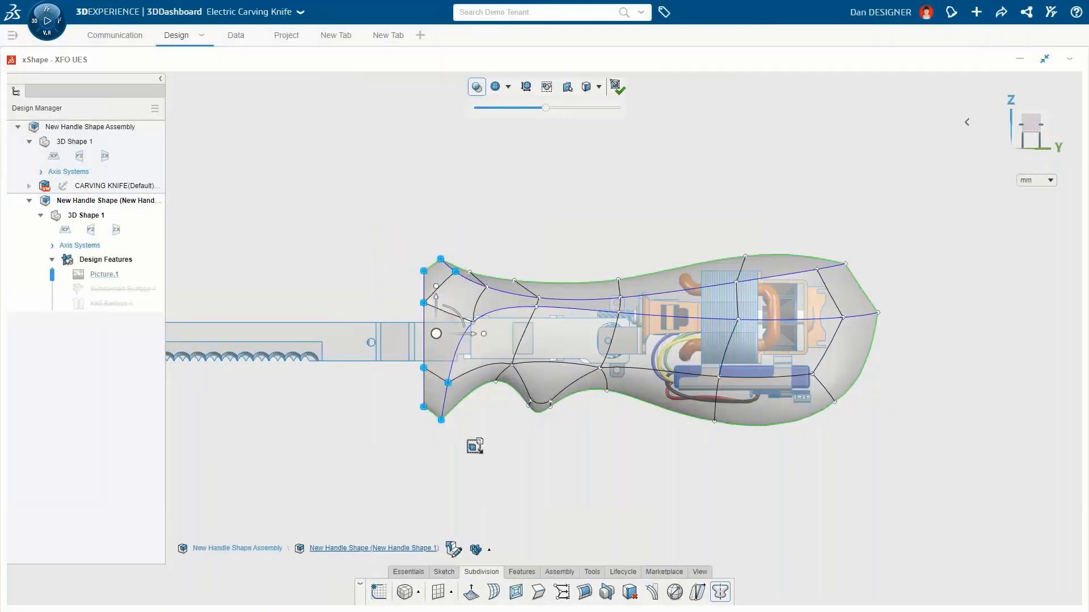
left_click_drag(458, 313, 449, 300)
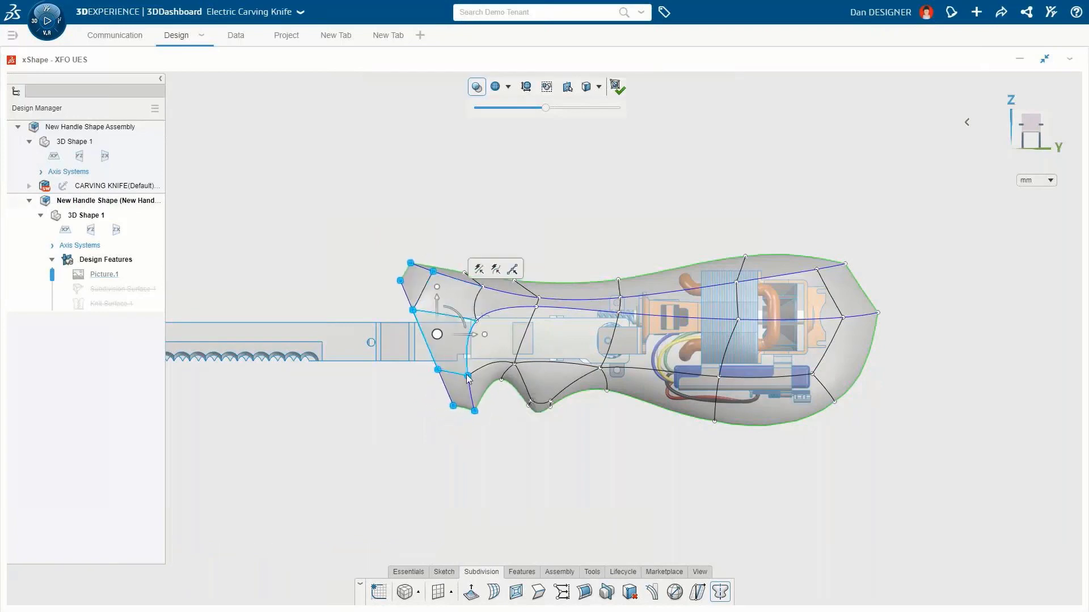
left_click(489, 442)
left_click_drag(556, 389, 639, 356)
left_click_drag(590, 387, 605, 386)
left_click(631, 453)
Step: Apply an Arc Bend to the rear section of the handle cage and validate it
left_click(721, 596)
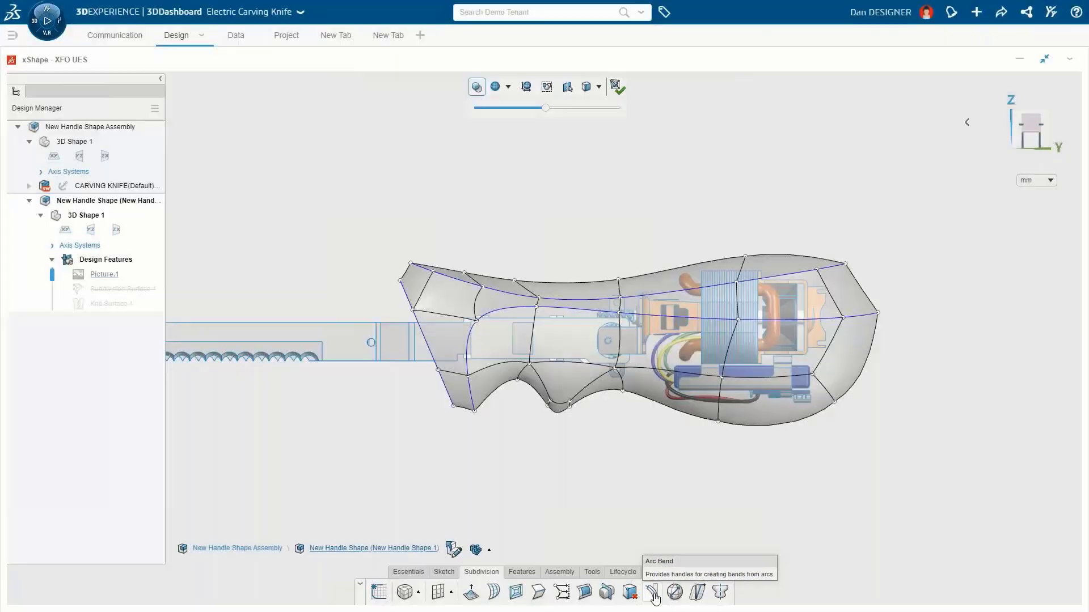
left_click(653, 593)
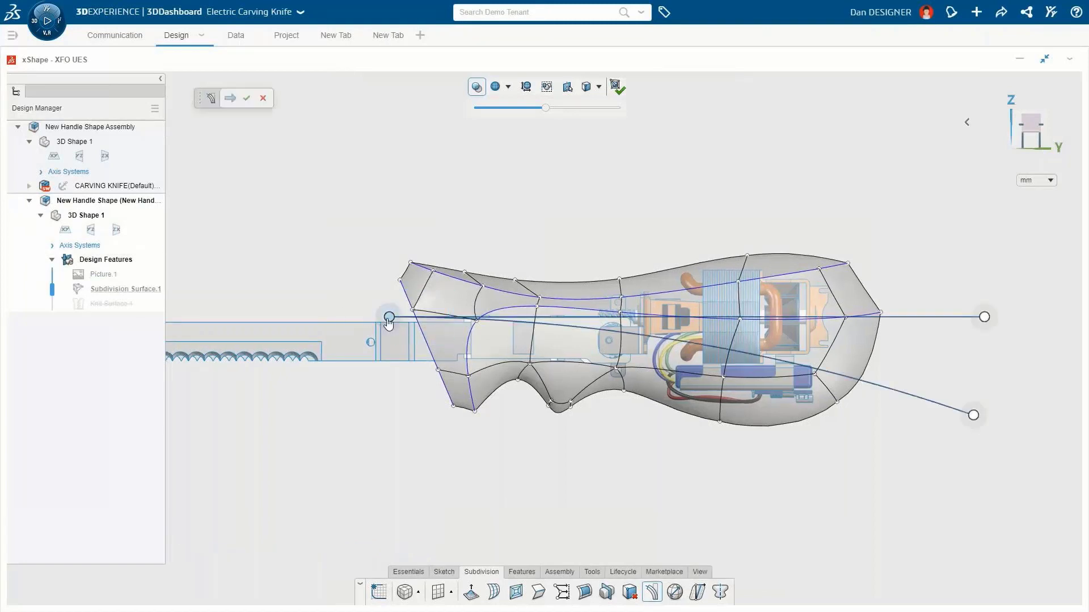
left_click_drag(388, 316, 560, 319)
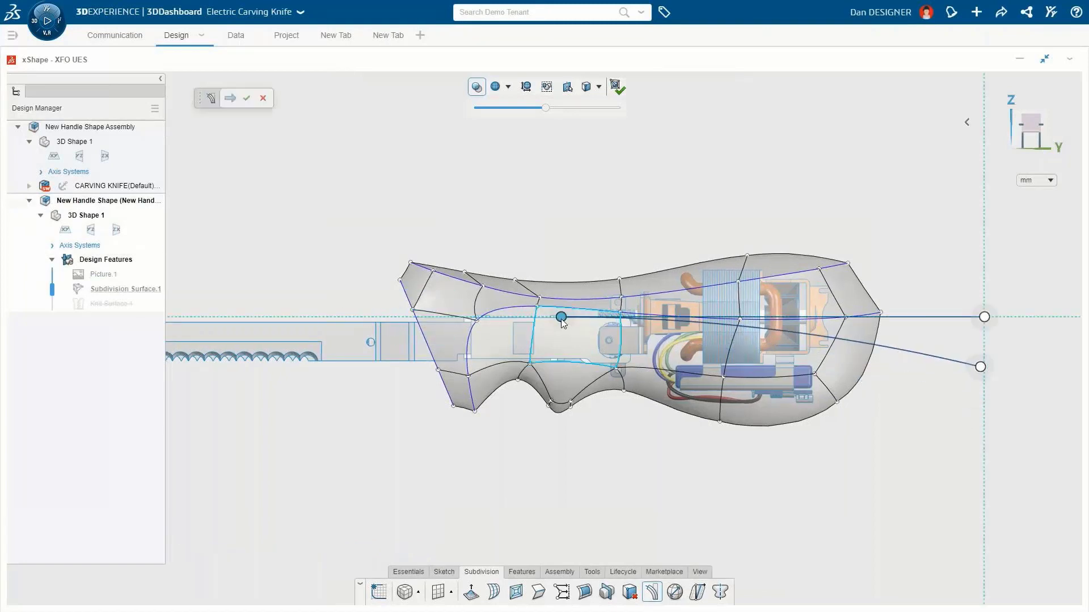
left_click_drag(985, 317, 887, 323)
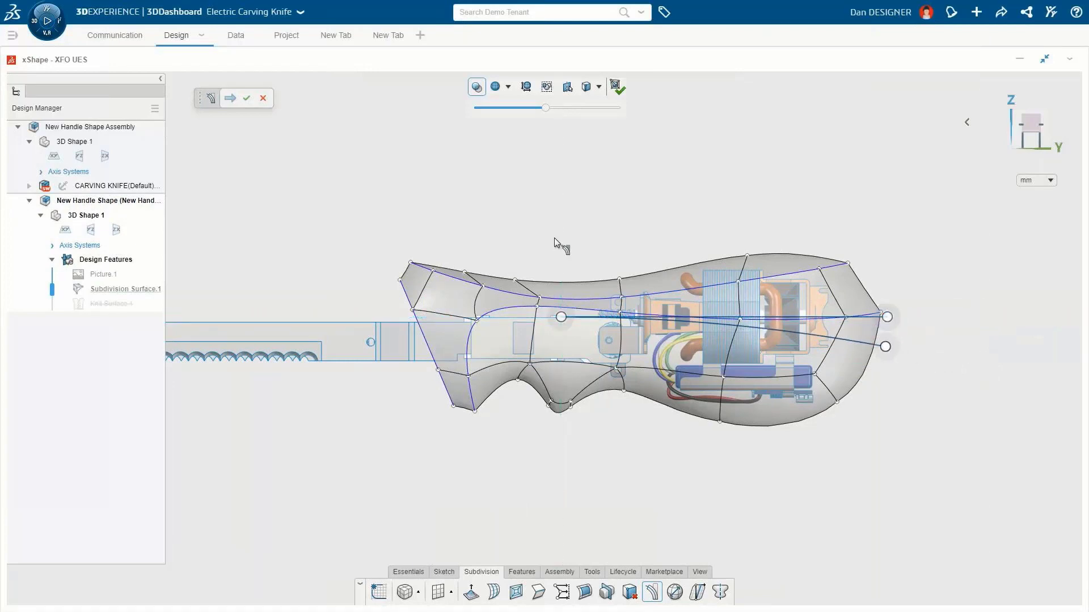
left_click_drag(634, 325, 926, 470)
mouse_move(886, 350)
left_mouse_down()
mouse_move(876, 245)
mouse_move(896, 304)
mouse_move(893, 452)
mouse_move(907, 353)
left_mouse_up()
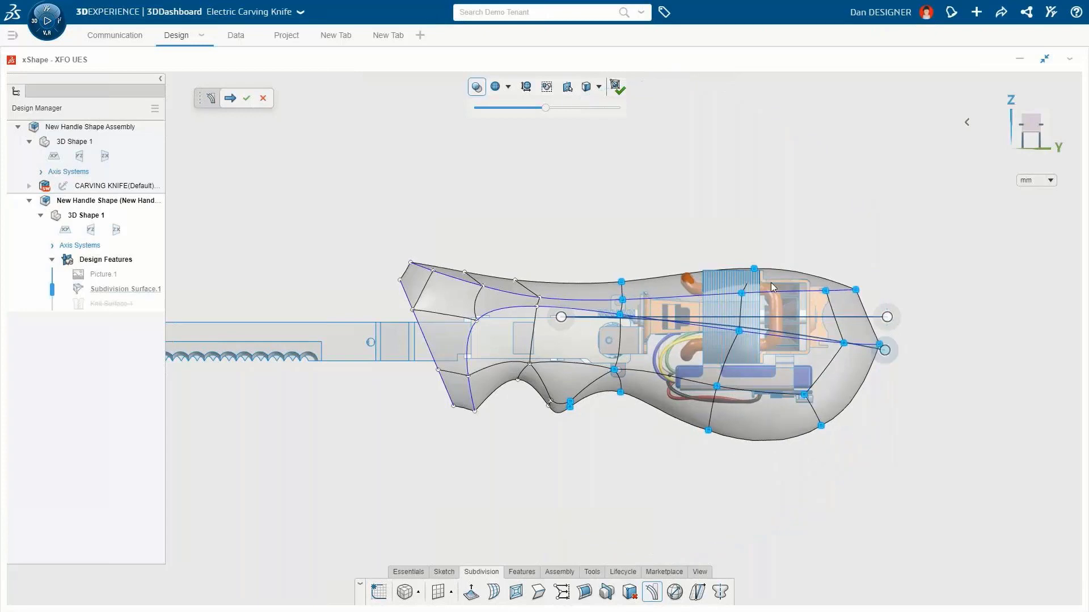
left_click(246, 98)
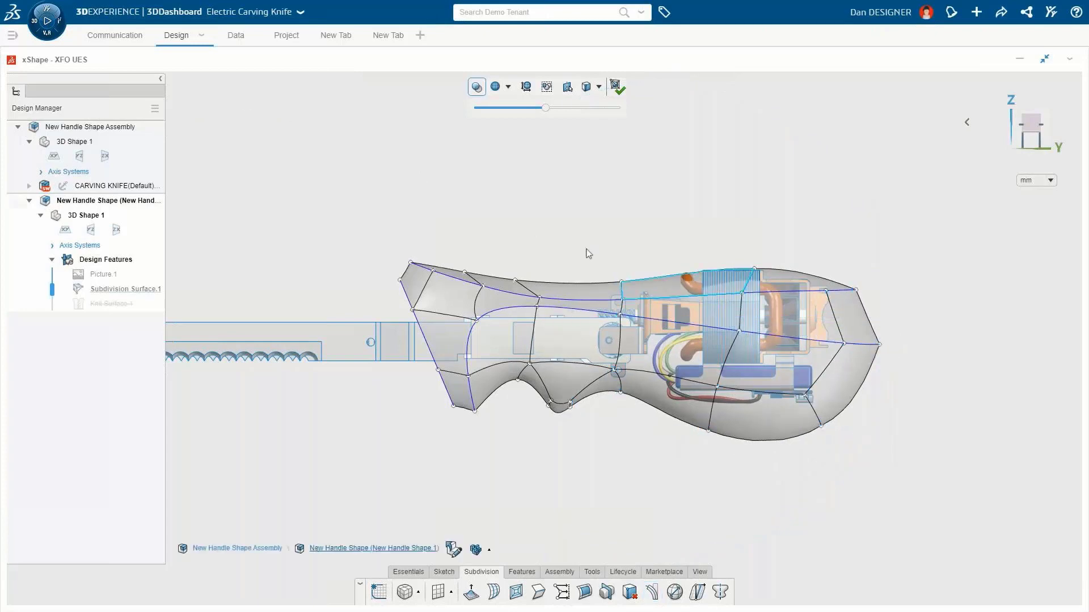
Step: Select the top edge above the motor and raise it slightly
left_click(657, 283)
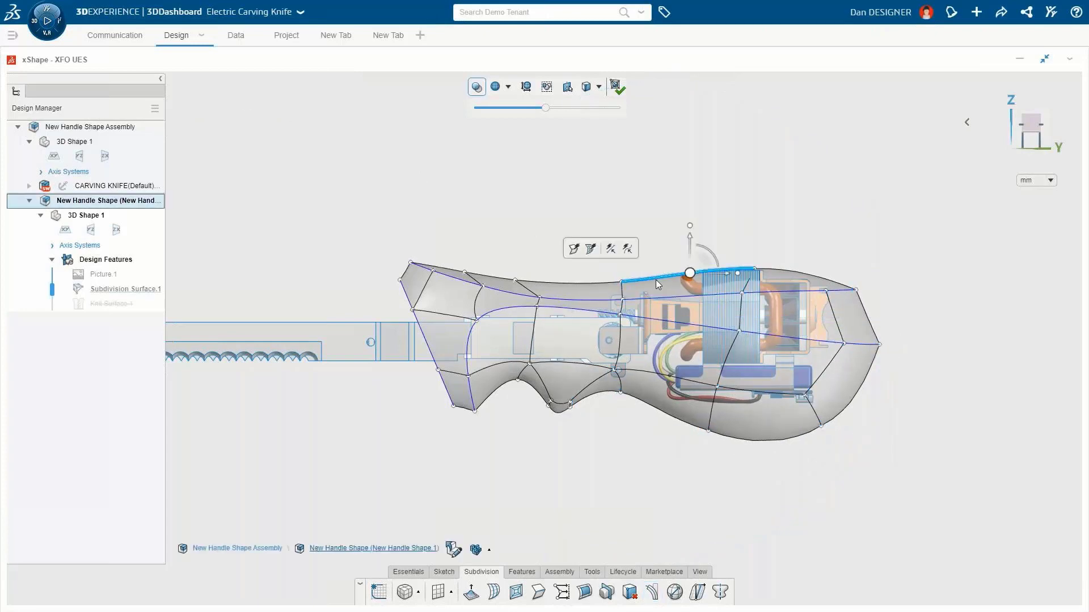
mouse_move(689, 237)
left_mouse_down()
mouse_move(688, 212)
mouse_move(689, 223)
left_mouse_up()
Step: Adjust the rear bottom edges of the handle to enlarge the lower rear section
left_click(753, 441)
left_click_drag(769, 406, 768, 385)
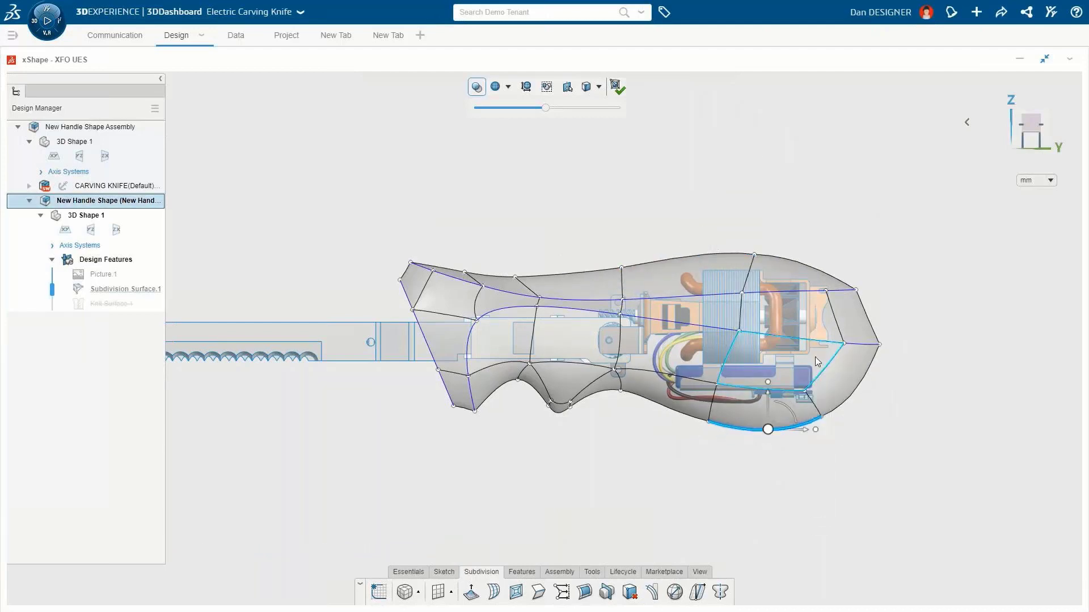
left_click(880, 351)
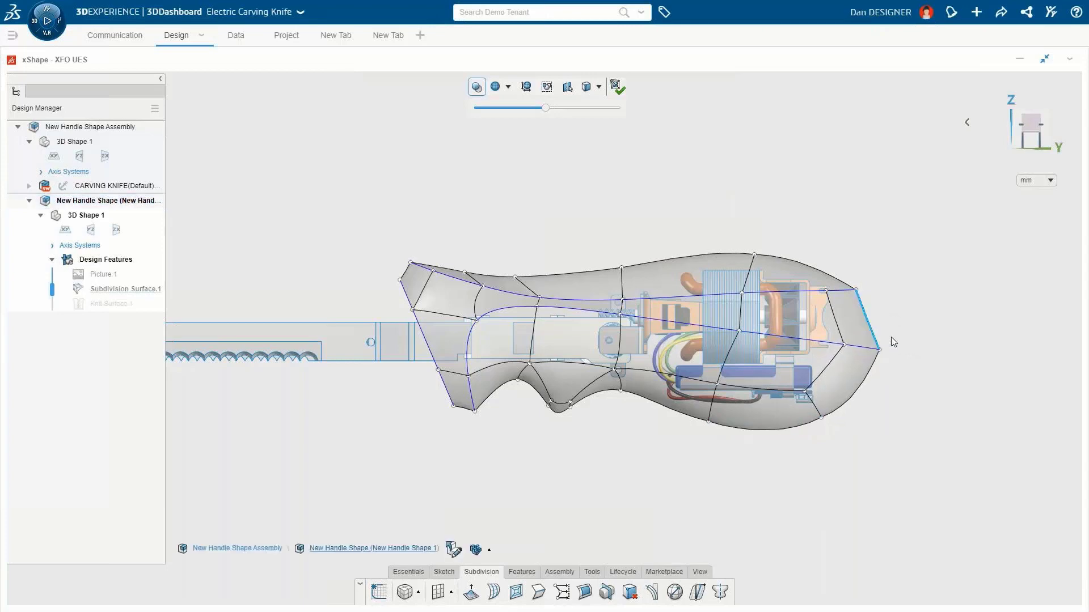
left_click(710, 423)
left_click_drag(716, 429, 700, 428)
left_click(766, 431)
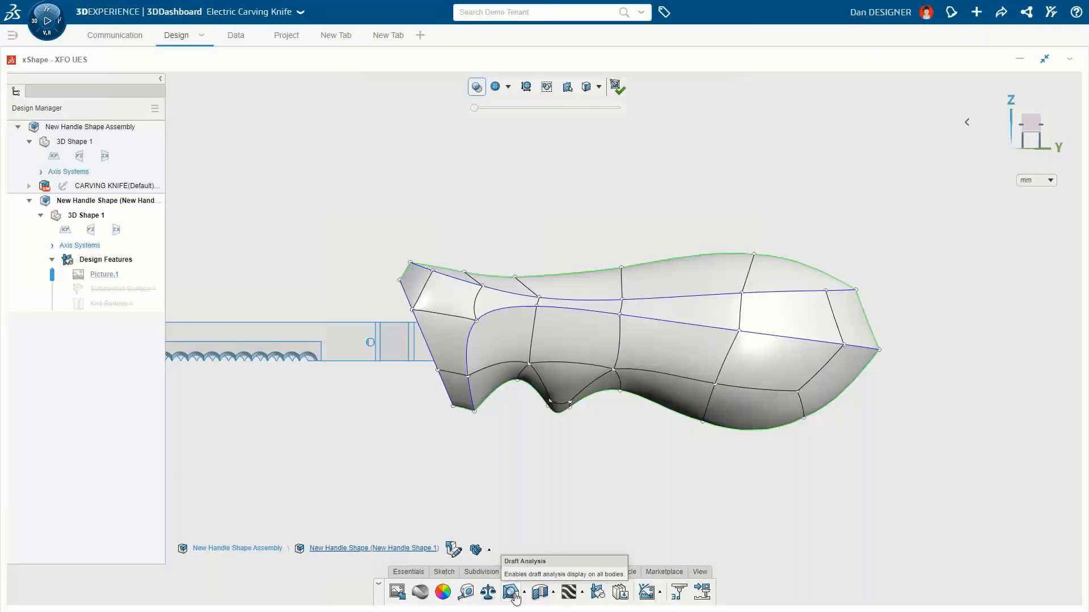
Step: Run Draft Analysis with the xy plane as pull direction and parting line analysis enabled
left_click(511, 593)
left_click(65, 229)
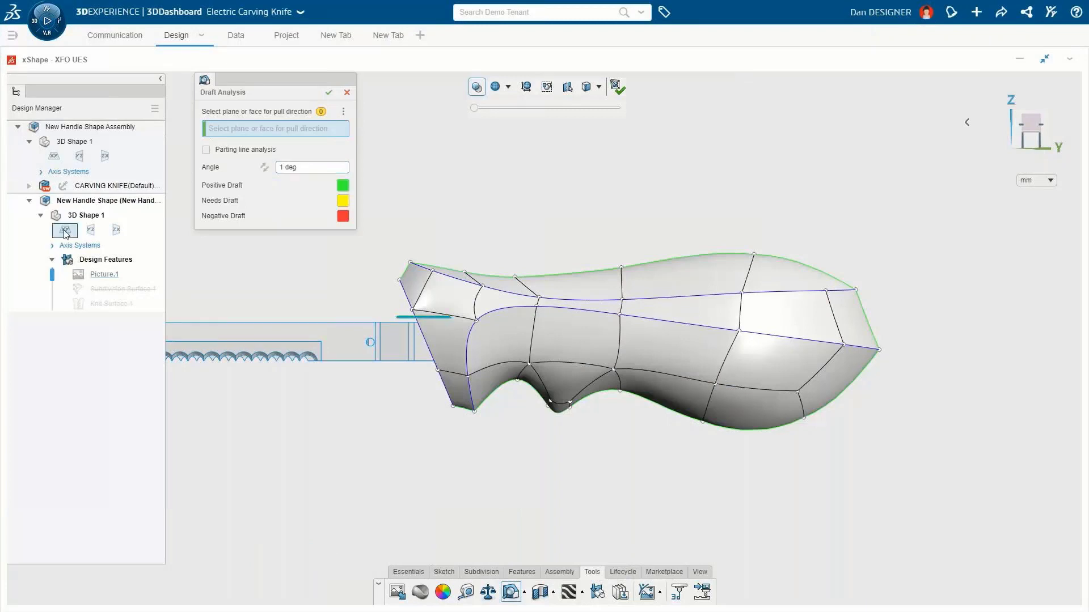
middle_click_drag(384, 287, 638, 334)
left_click(206, 150)
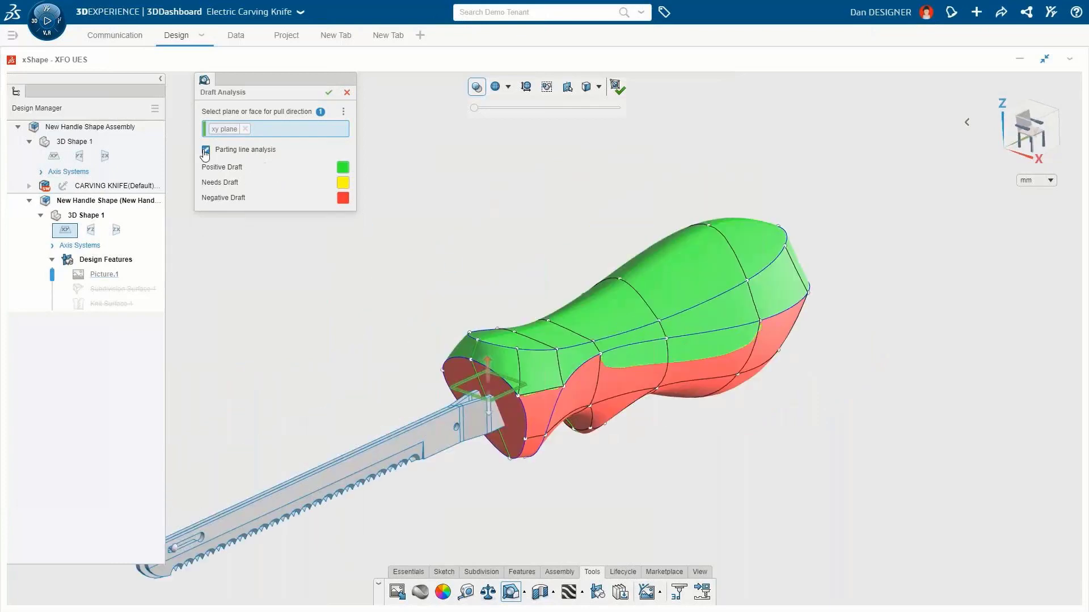
left_click(329, 93)
Step: Select the side edge on the rear half and pull it slightly to adjust the parting line
left_click(688, 382)
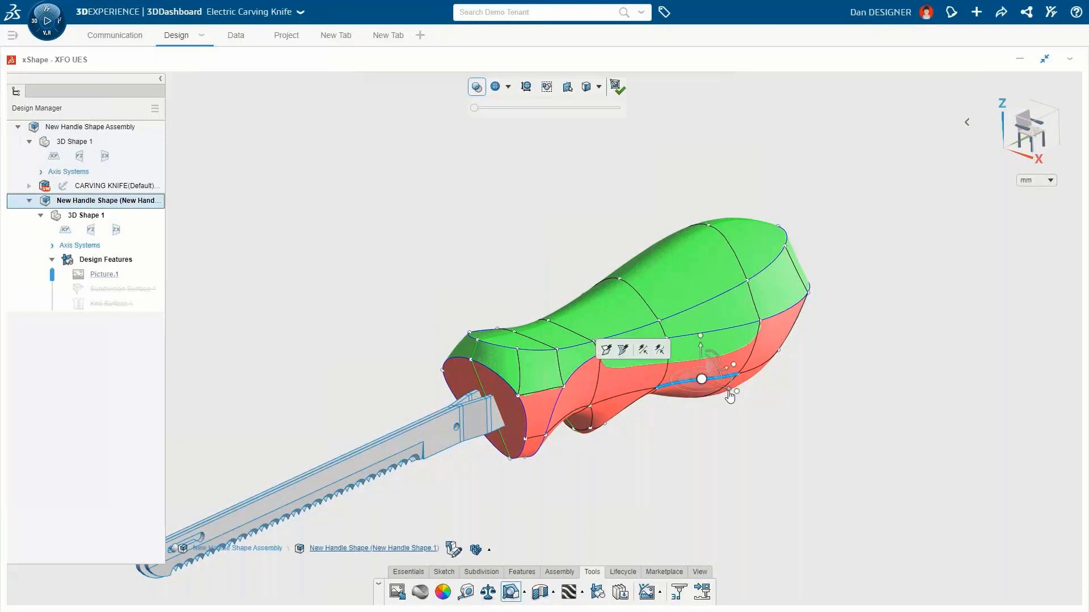
left_click_drag(735, 399, 719, 389)
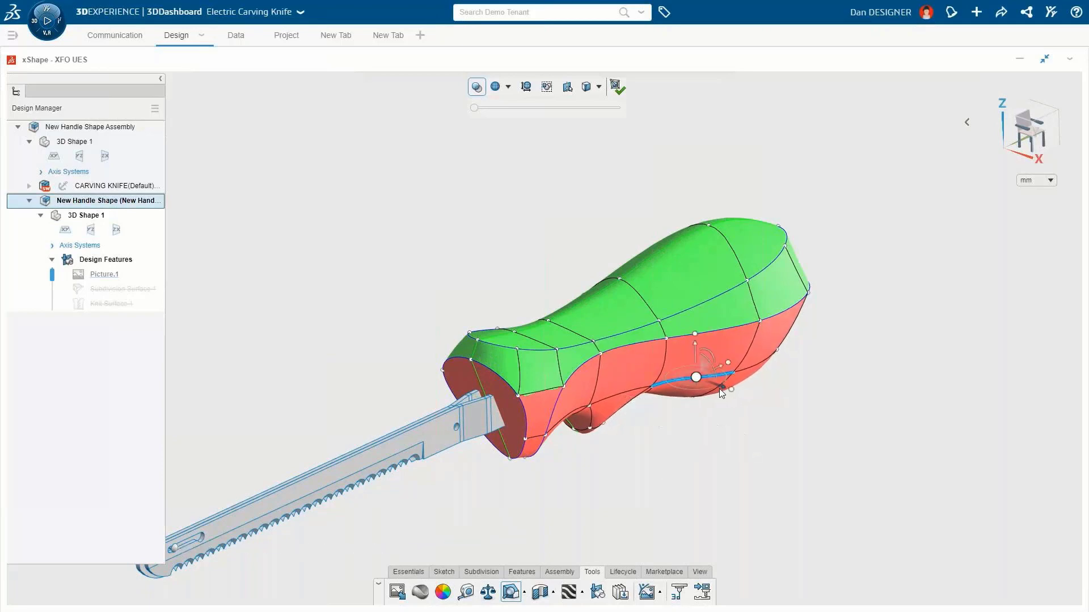
Step: Rerun Draft Analysis using the yz plane as pull direction
left_click(510, 593)
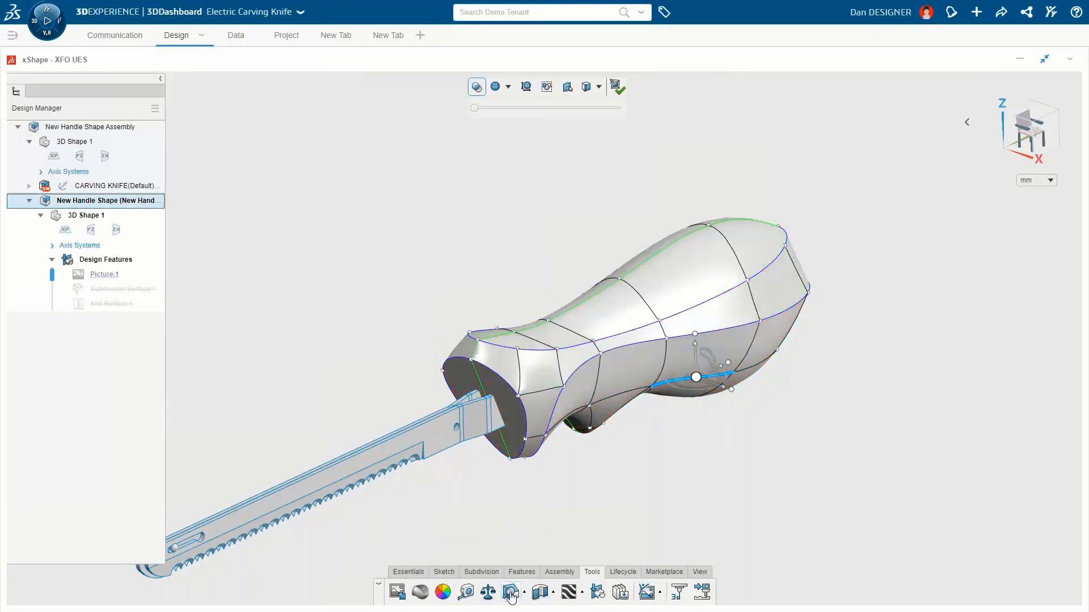
left_click(91, 229)
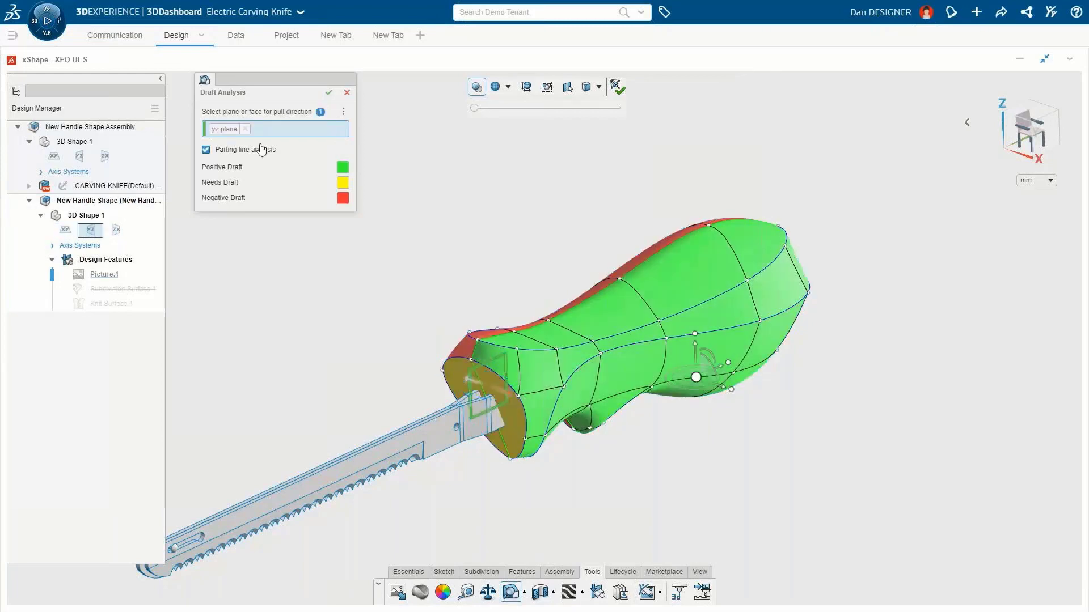
left_click(329, 92)
middle_click_drag(438, 297, 528, 309)
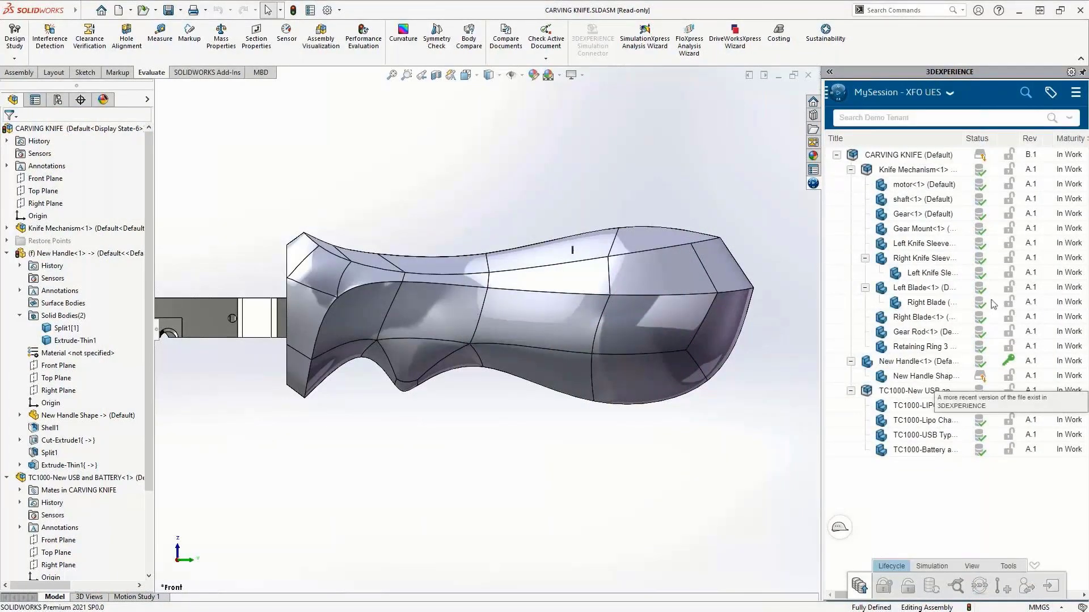
Step: In SOLIDWORKS, reload the New Handle Shape component from the server
right_click(967, 377)
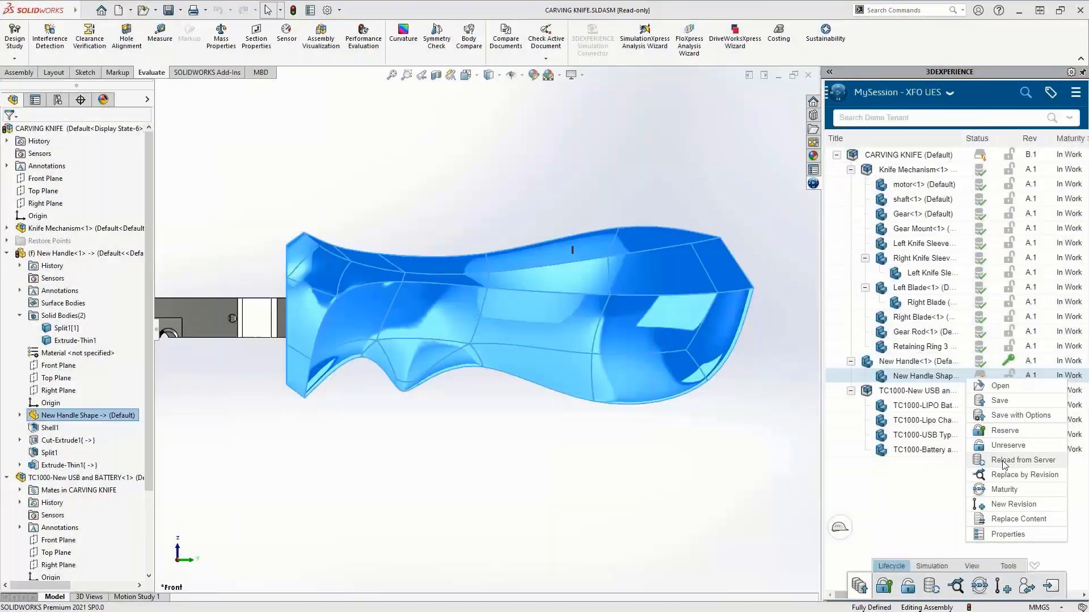
left_click(1005, 462)
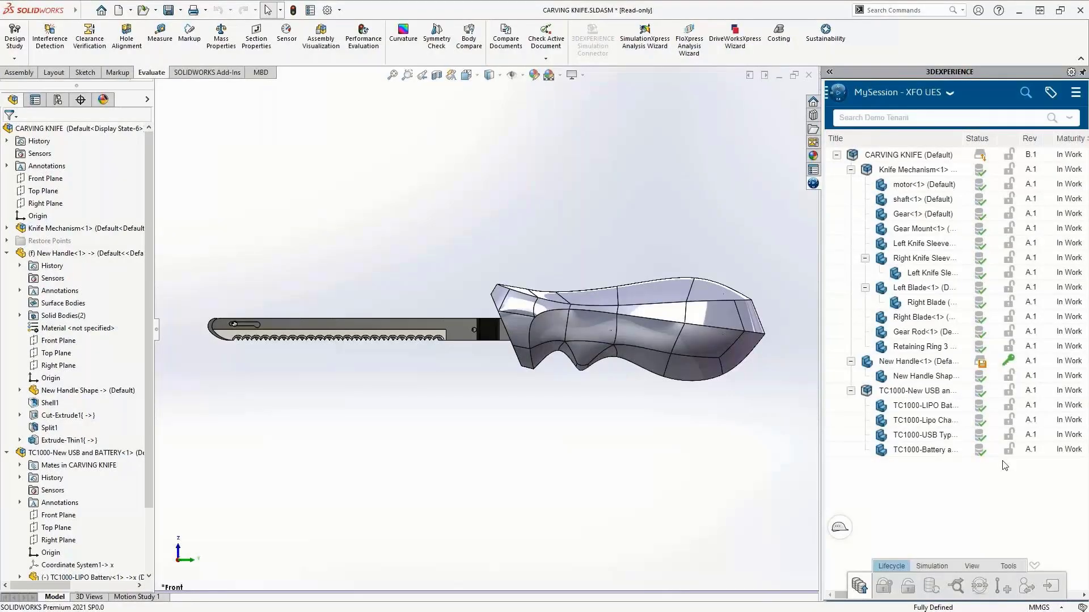
Step: Open the New Handle part from the assembly
middle_click_drag(706, 354, 703, 292, "shift")
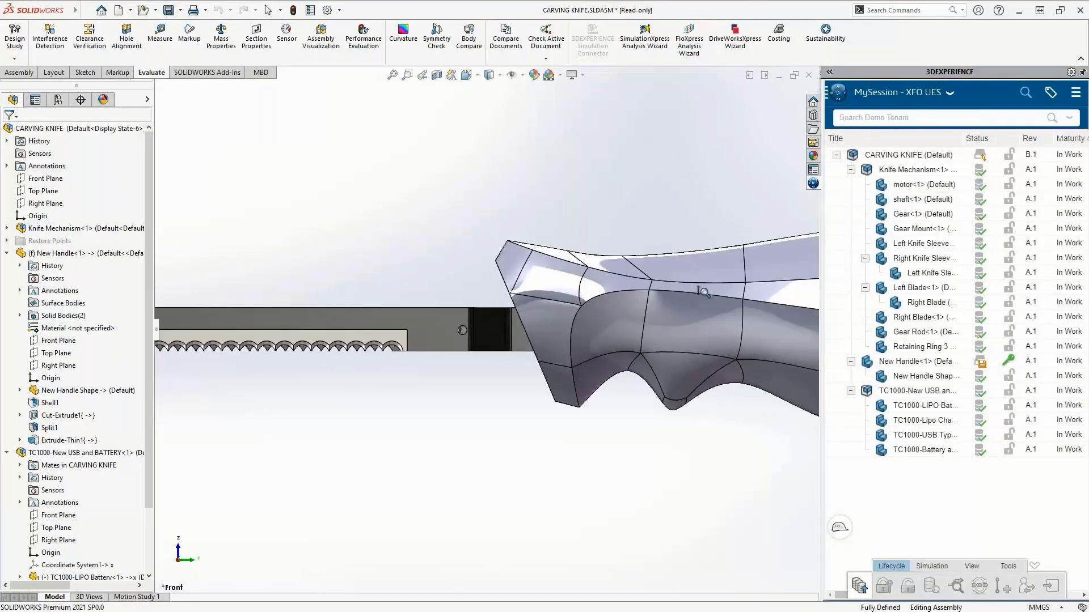
left_click(622, 333)
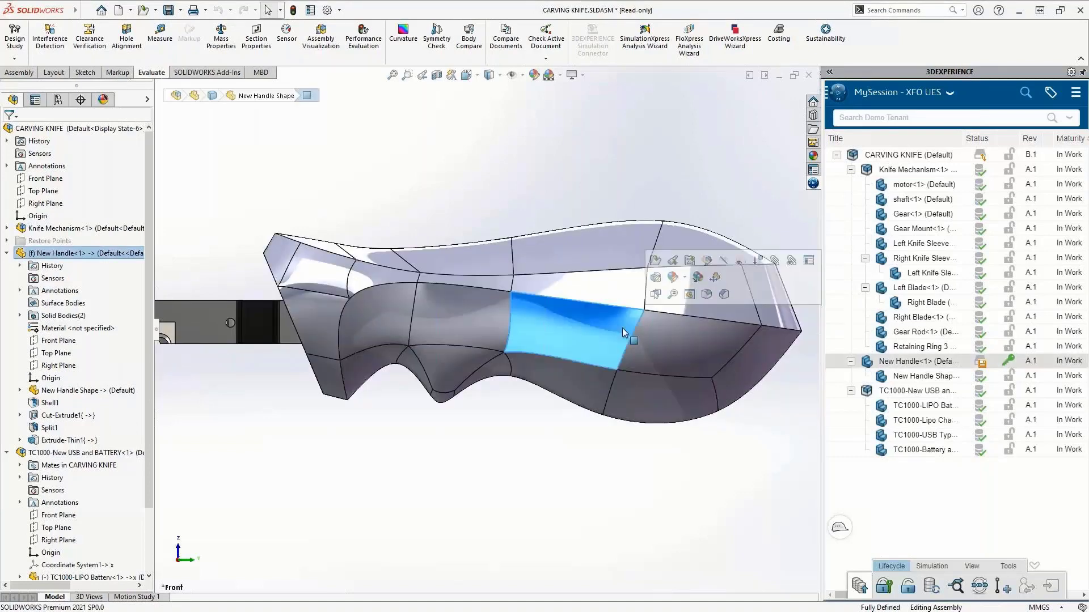
left_click(656, 261)
middle_click_drag(657, 262, 364, 310)
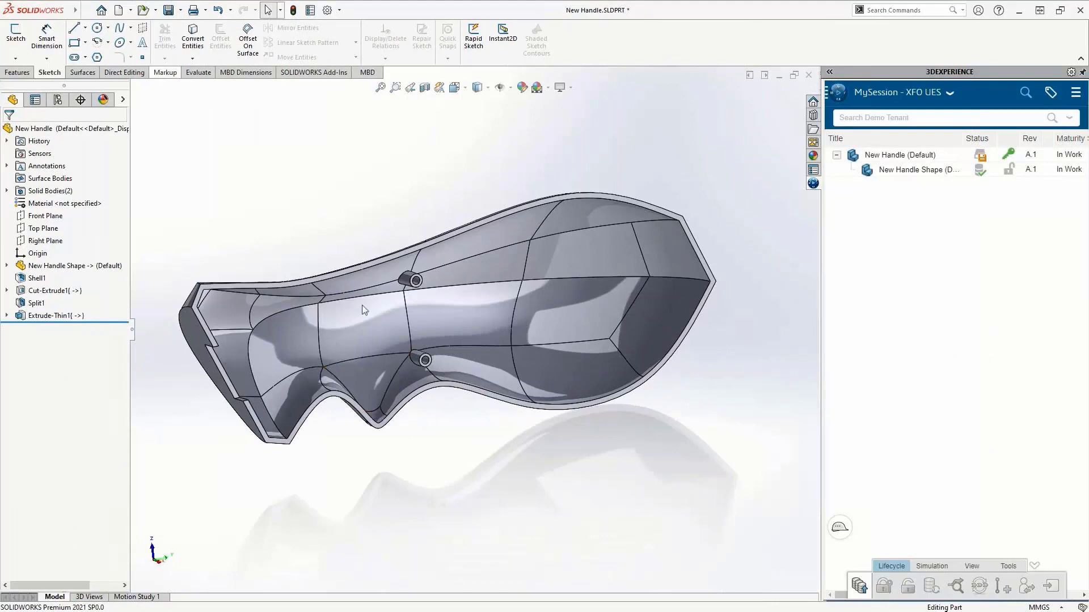
Step: Make a drawing from the part using the drawing template and a D (ANSI) Landscape sheet
left_click(130, 11)
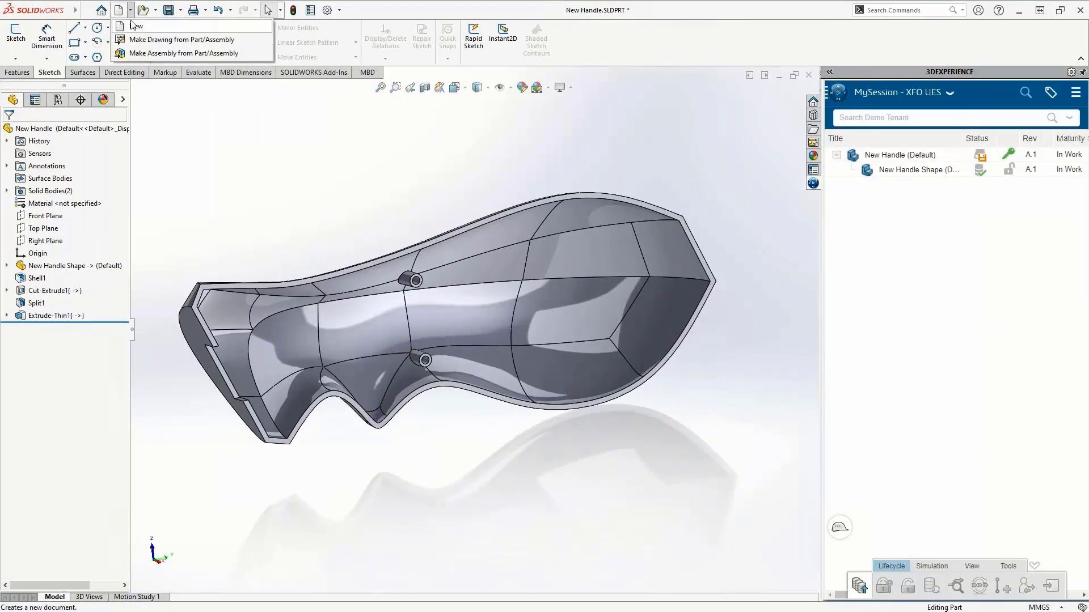
left_click(181, 39)
left_click(445, 440)
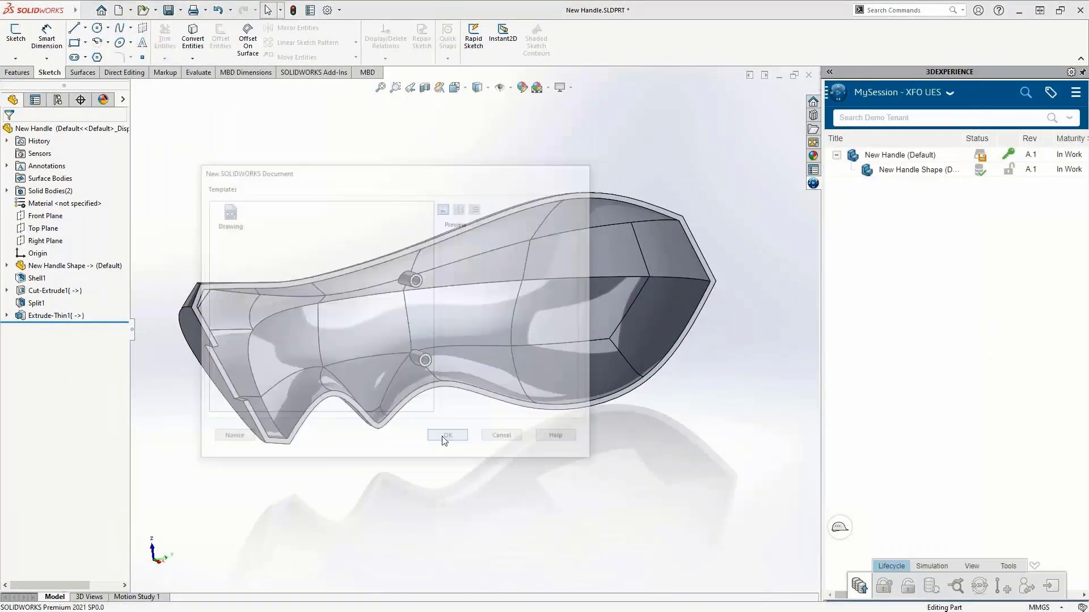
left_click(443, 299)
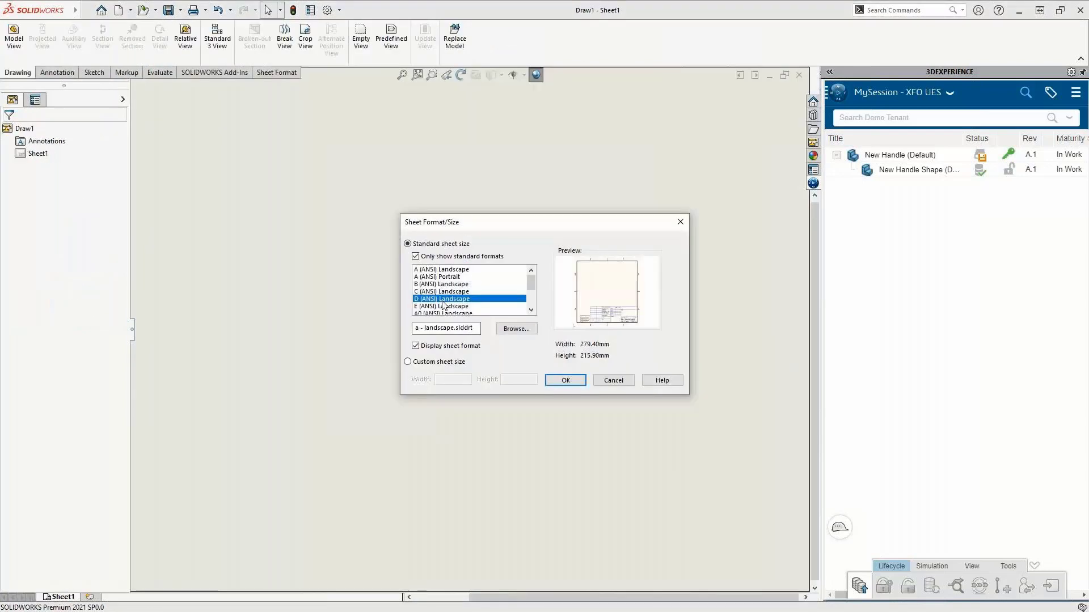
left_click(555, 386)
Step: Place the front view with projected top and side views, then add the current 3D view on the sheet
left_click_drag(927, 228, 436, 339)
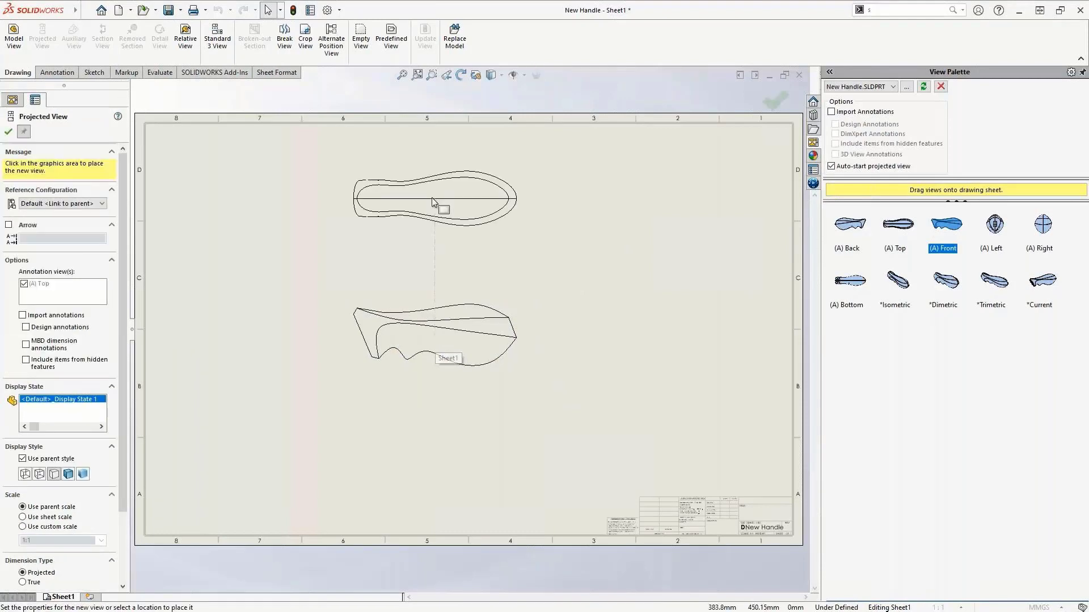
left_click(432, 197)
left_click(227, 335)
key("Escape")
left_click_drag(1045, 281, 655, 246)
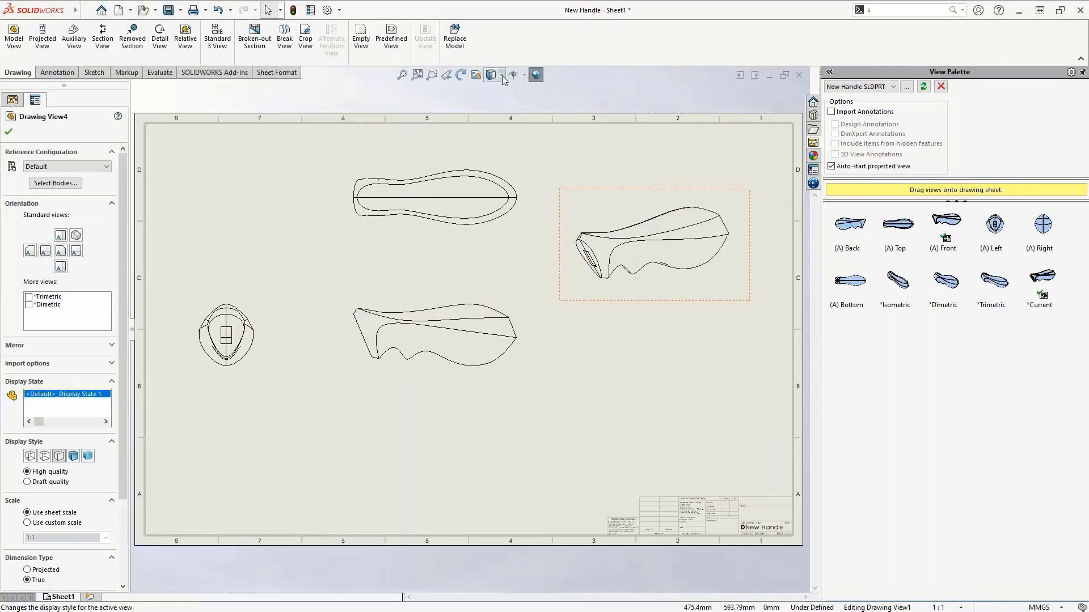
Step: Set the 3D drawing view's display style to shaded
left_click(502, 76)
left_click(496, 88)
key("s")
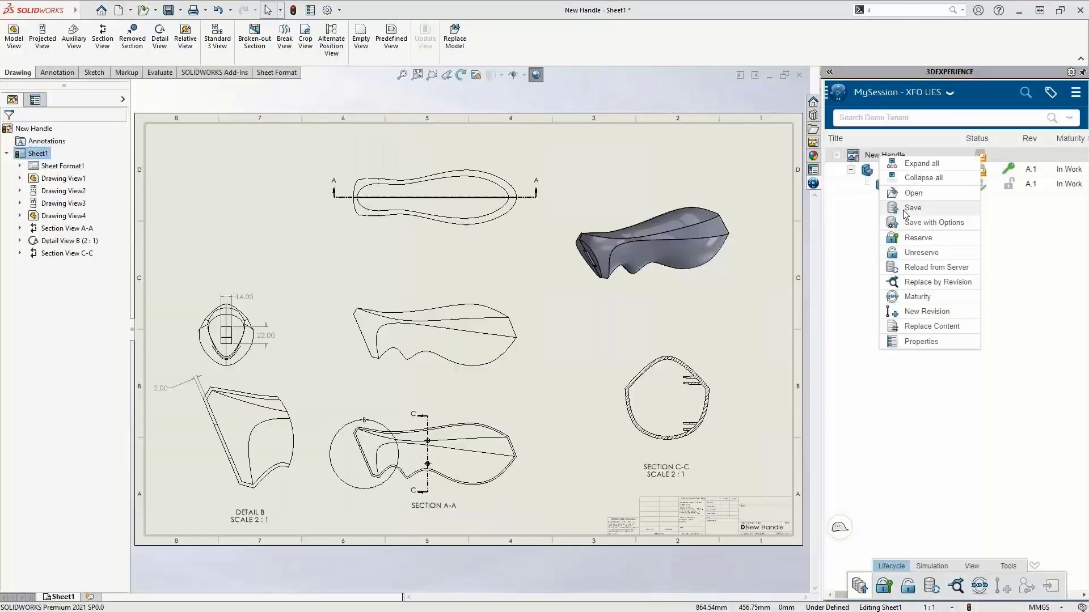
left_click(904, 212)
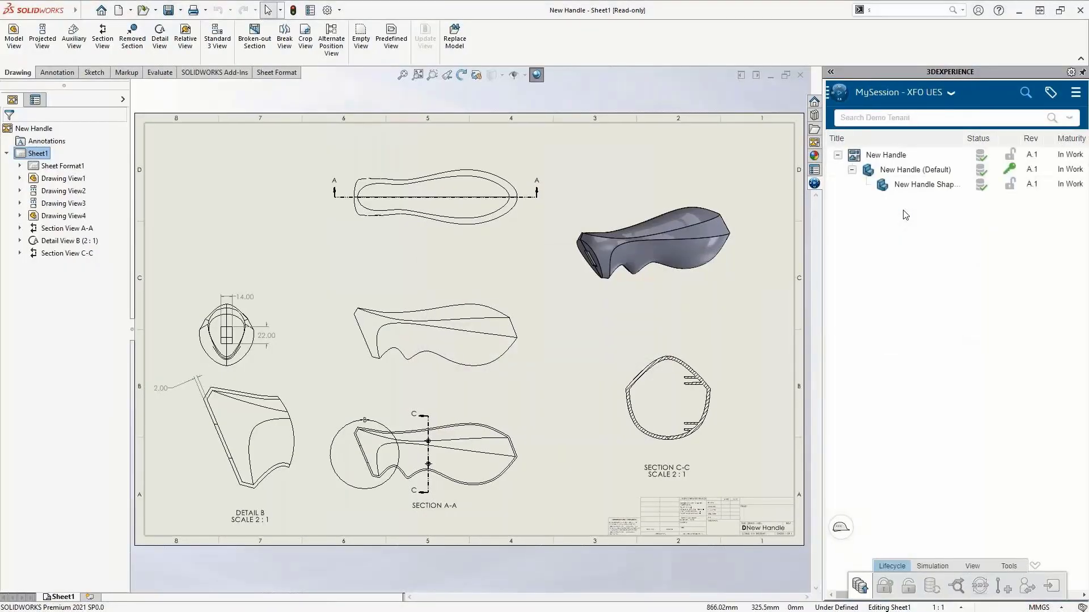
Step: Open the Collaborative Tasks app in the 3DEXPERIENCE panel and widen the panel
left_click(839, 98)
left_click(896, 255)
left_click(831, 72)
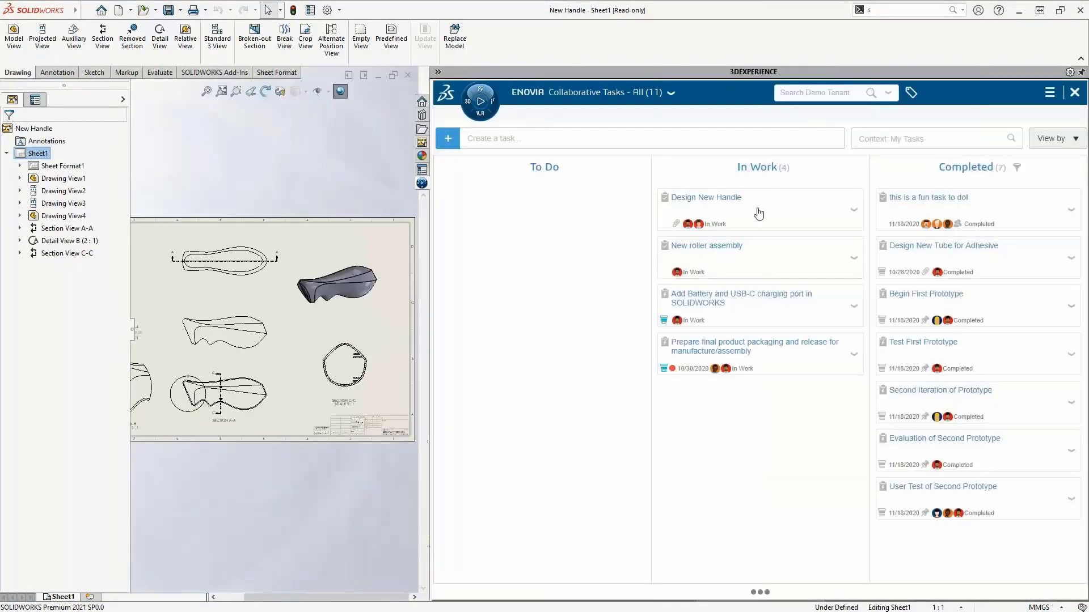
Step: Open the Design New Handle task and add the New Handle drawing as a deliverable
left_click(758, 213)
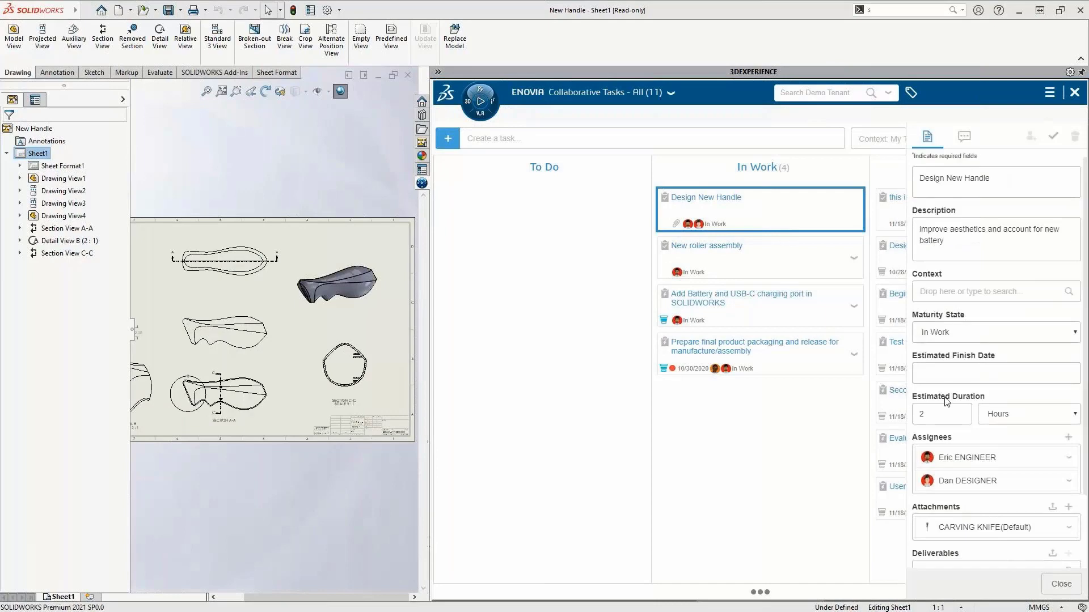
scroll(946, 400, "down", 2)
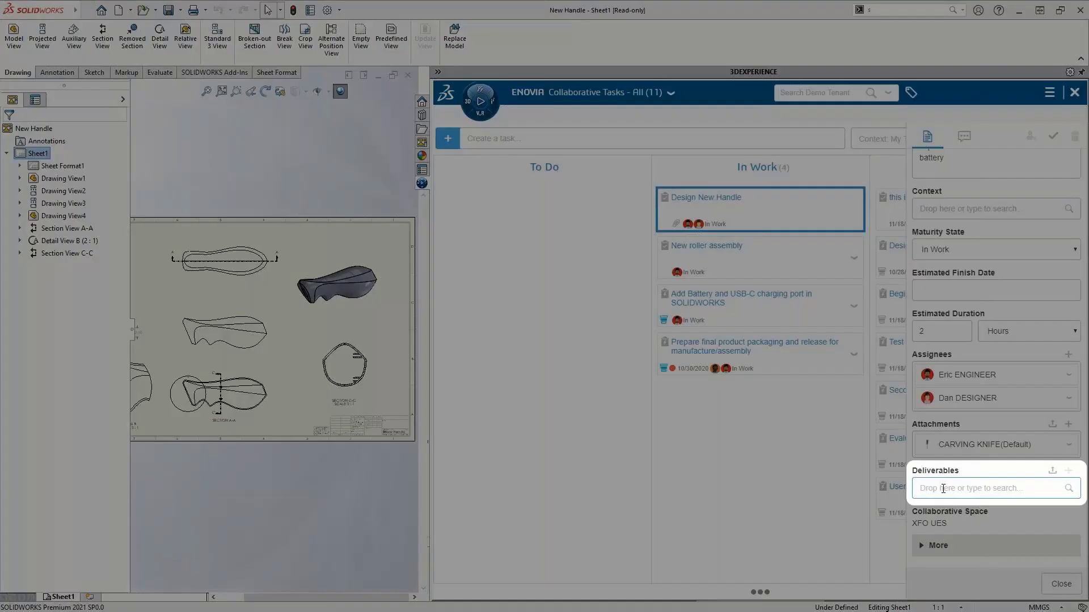
left_click(943, 488)
type("new handle")
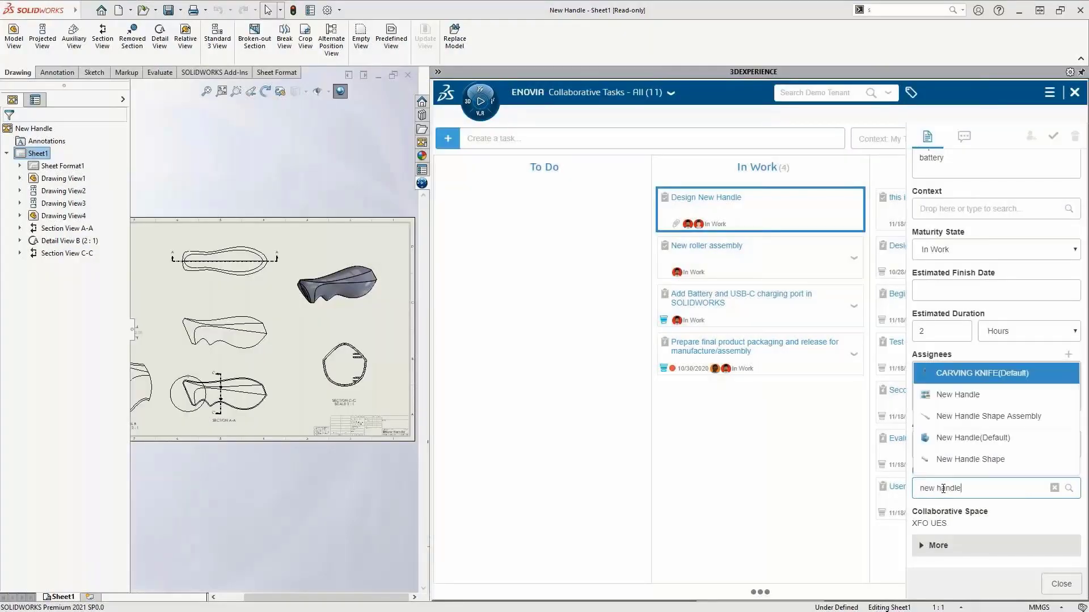
left_click(939, 396)
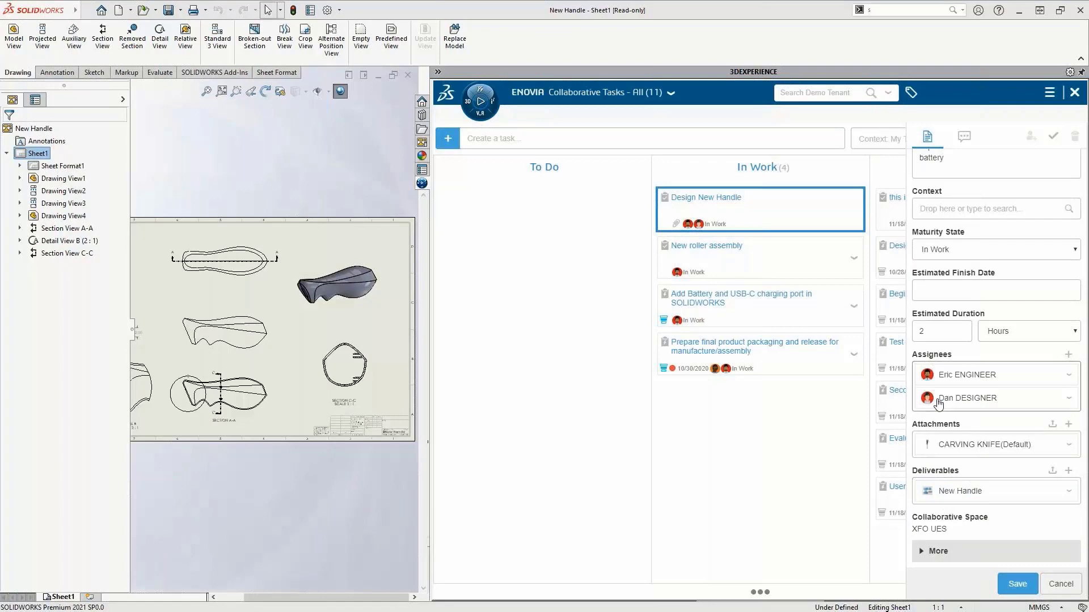
Step: Post a comment mentioning the manager: "We're all done and the drawing has been attached", and save the task
left_click(964, 136)
left_click(967, 295)
type("@mega")
left_click(973, 317)
type("We")
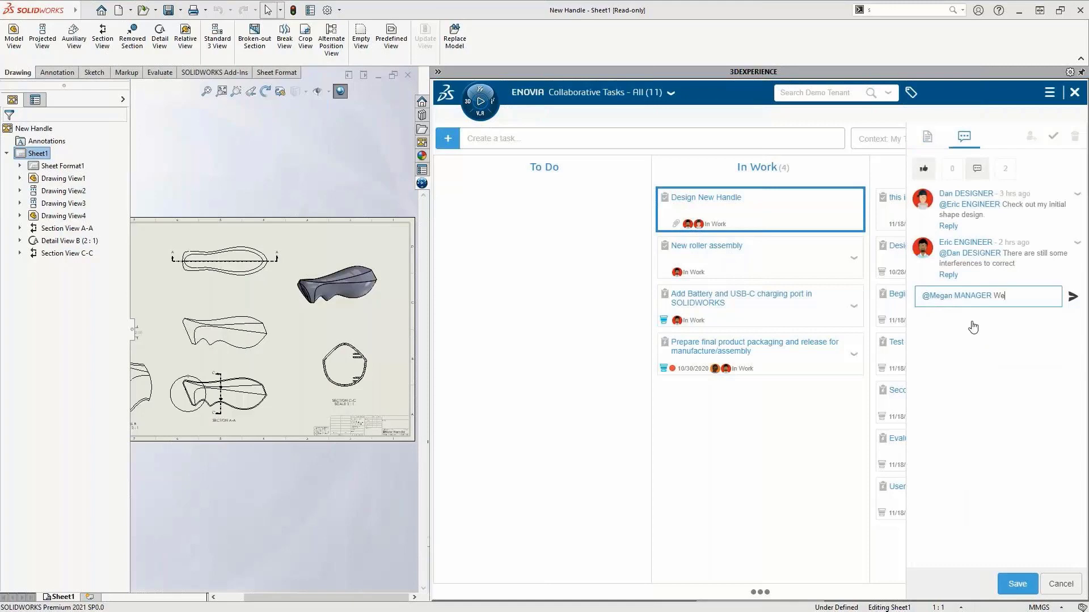
type("'re all done and the drawing has been attached")
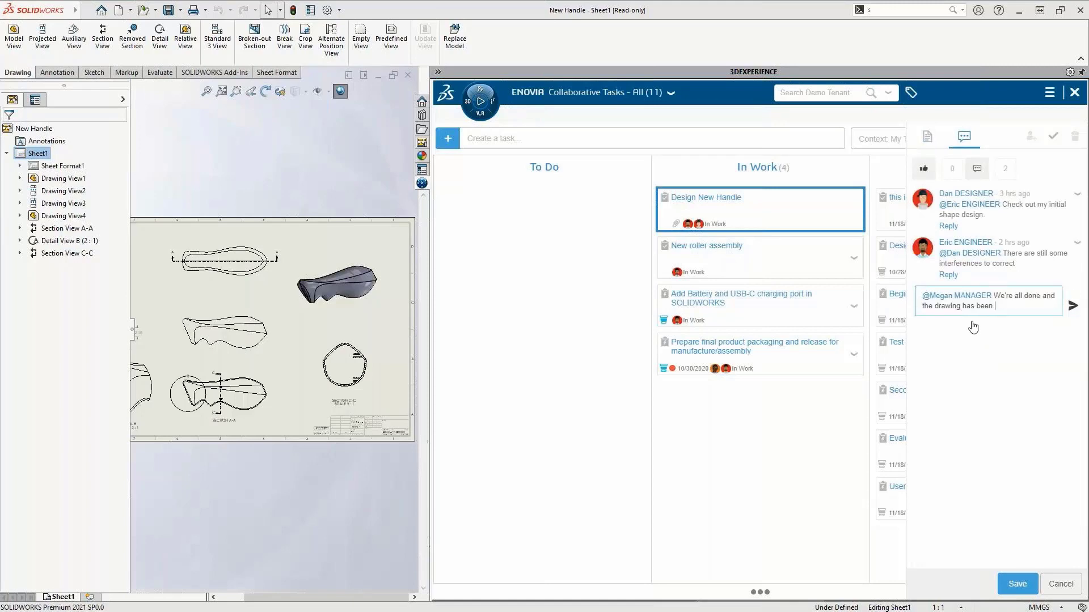
left_click(1072, 296)
left_click(1016, 585)
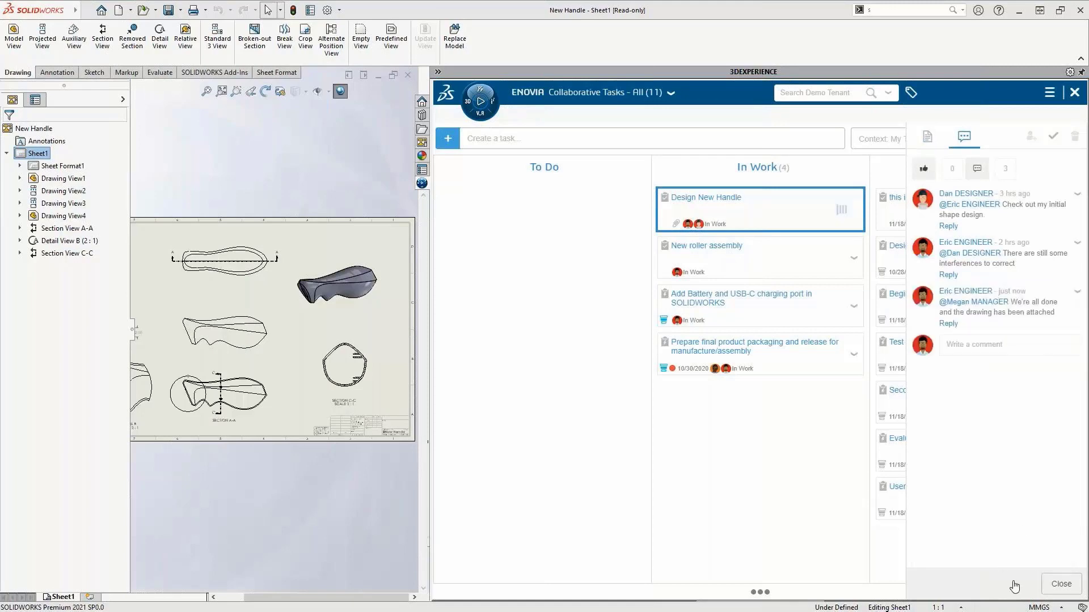
Step: Close the task details and move the Design New Handle task to Completed
left_click(1060, 584)
left_click_drag(739, 211, 988, 334)
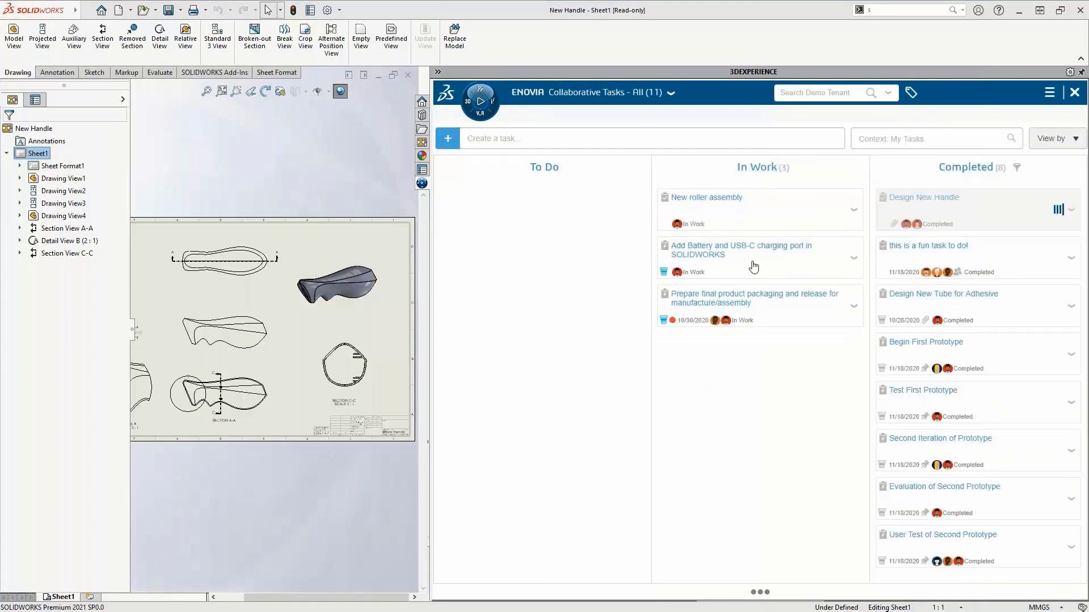
Step: Move the Add Battery and USB-C charging port task to Completed and open the product packaging task
left_click_drag(754, 267, 894, 370)
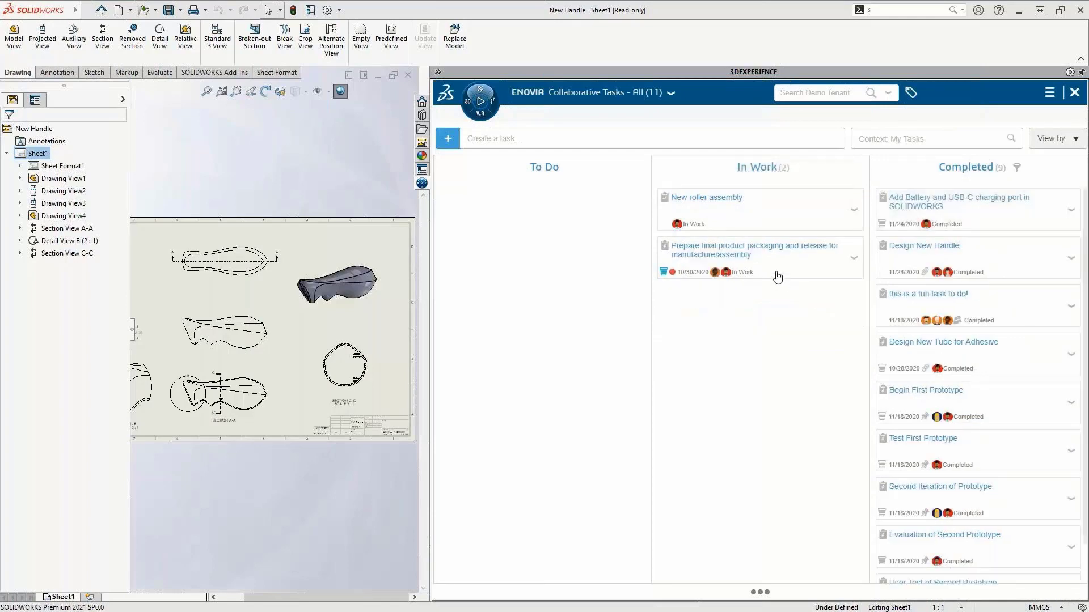
left_click(761, 261)
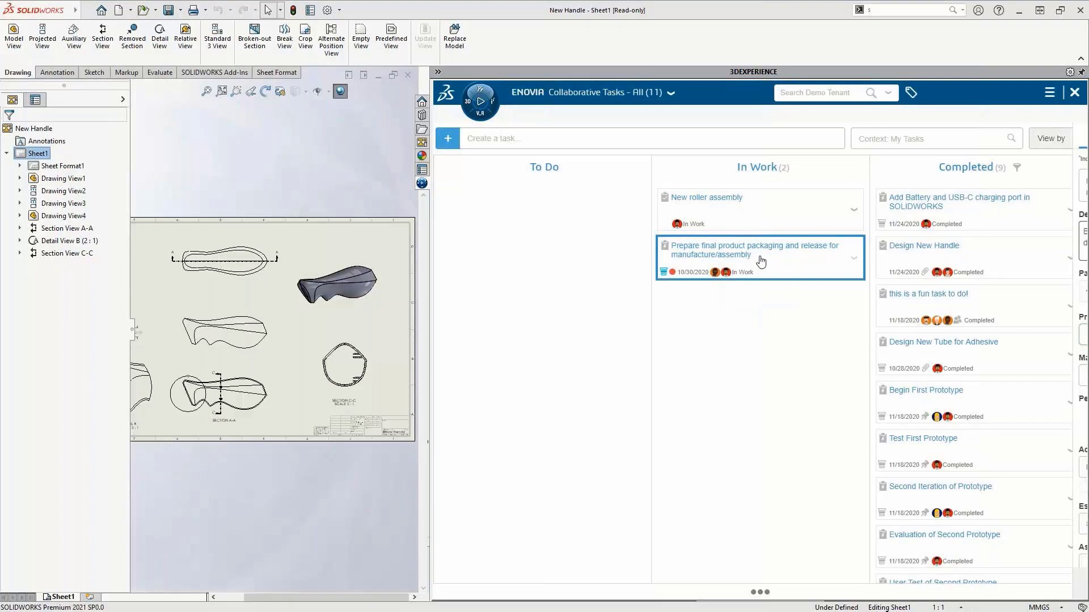
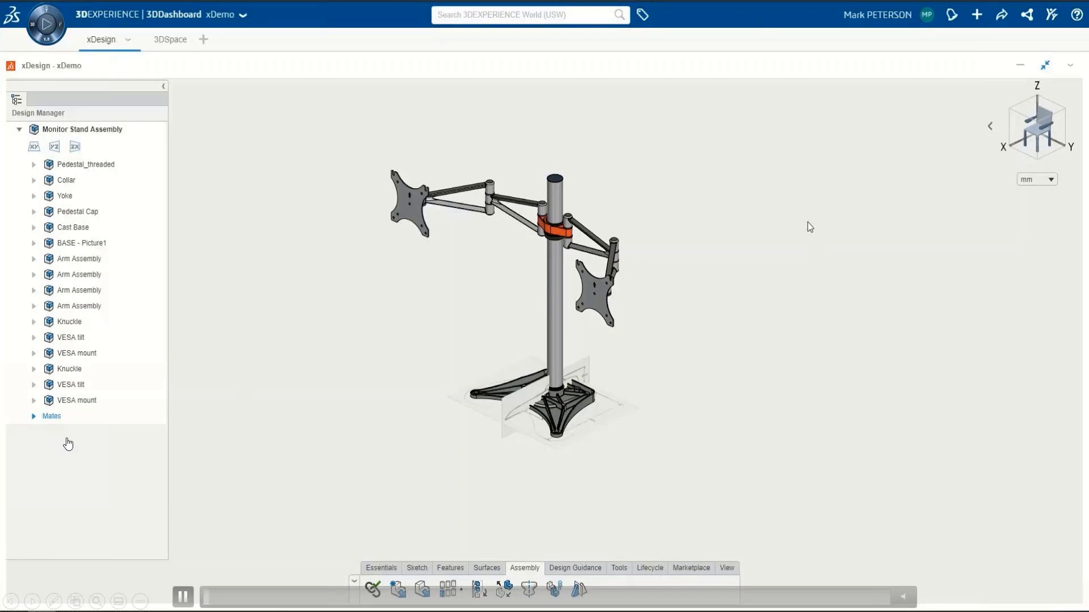
Step: Zoom in on the yoke in the monitor stand assembly
scroll(552, 232, "up", 5)
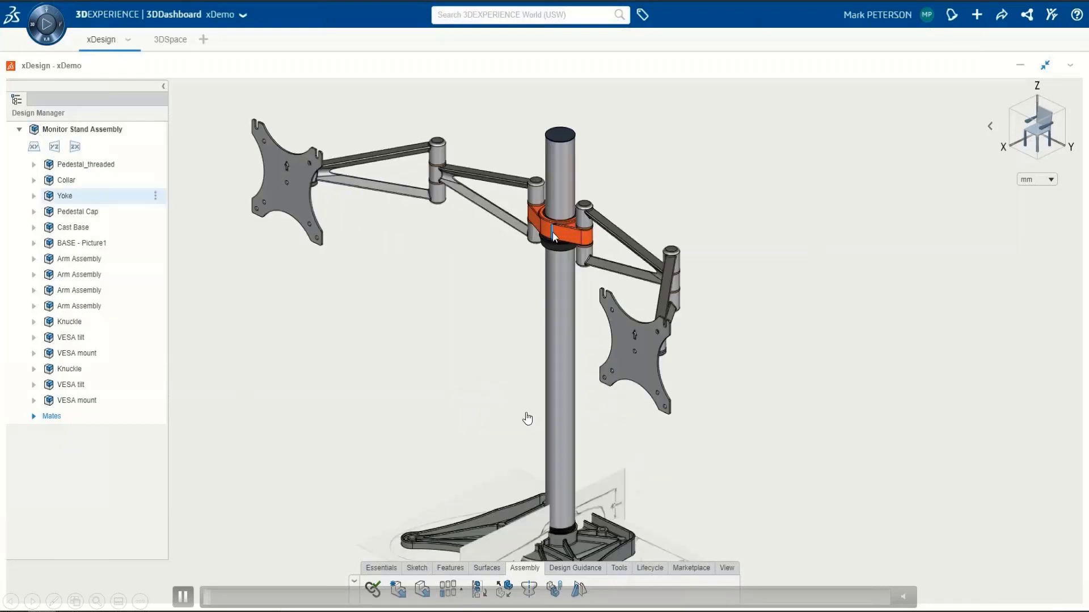
scroll(553, 233, "up", 3)
middle_click_drag(552, 233, 618, 234)
scroll(558, 233, "up", 3)
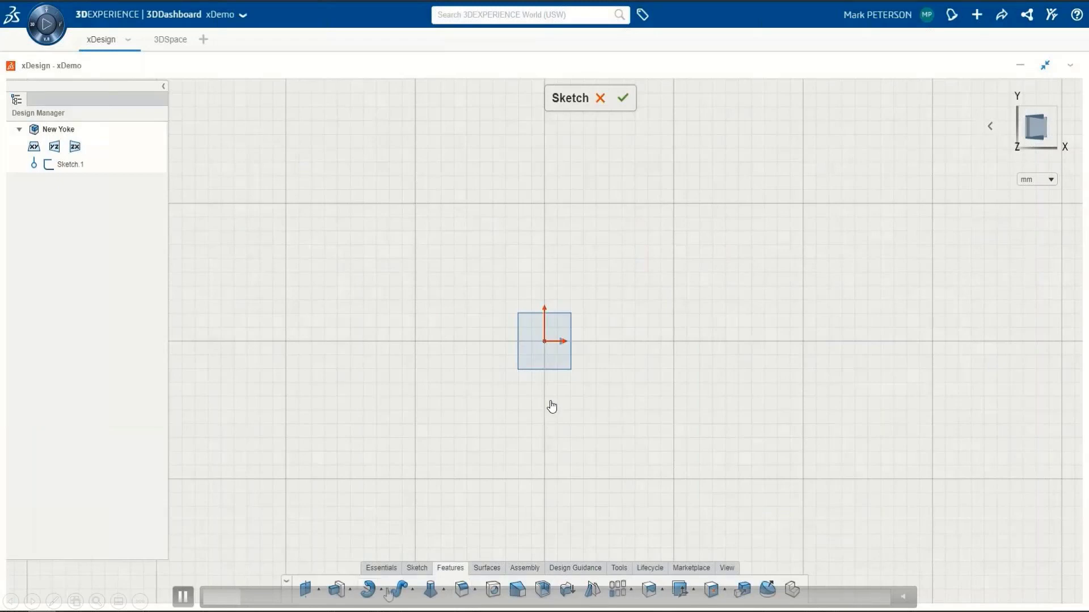
Step: Dimension the inner circle of the yoke sketch to a 35 mm diameter
left_click(417, 568)
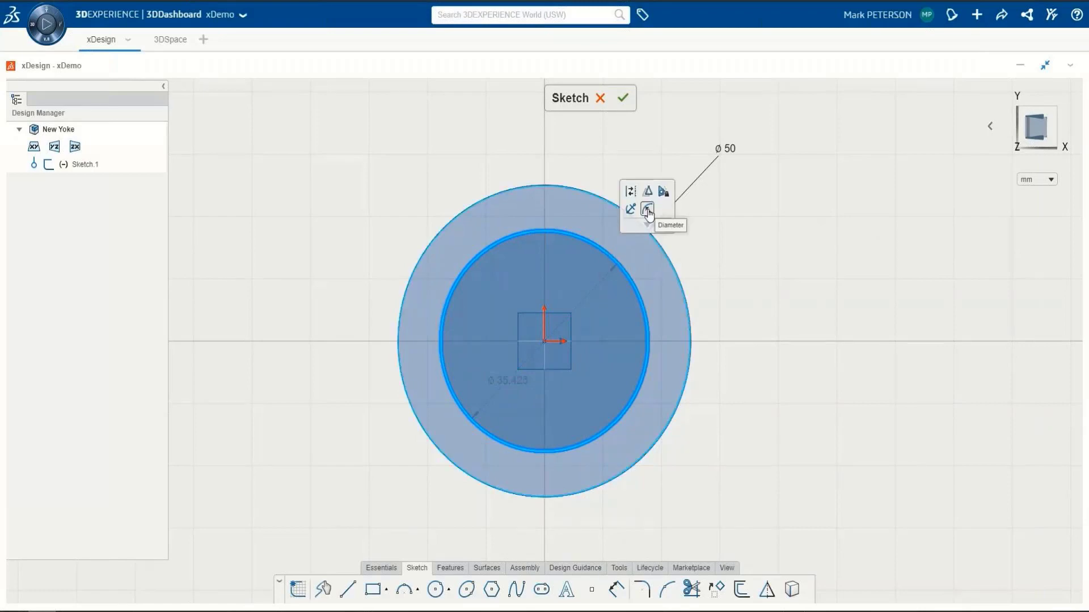
left_click(647, 209)
type("35")
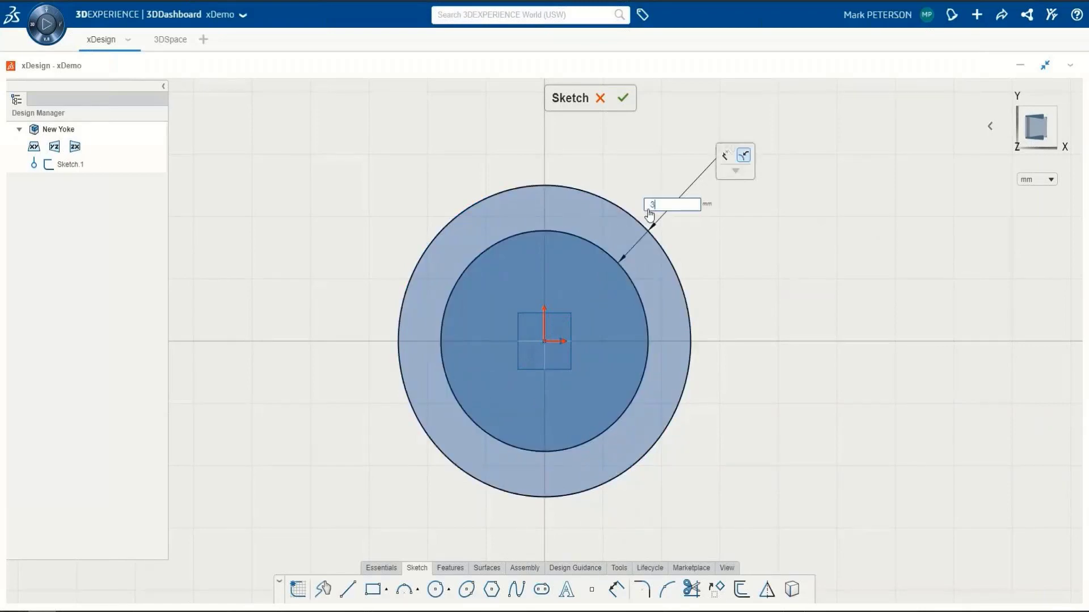
key("Return")
left_click_drag(676, 216, 650, 184)
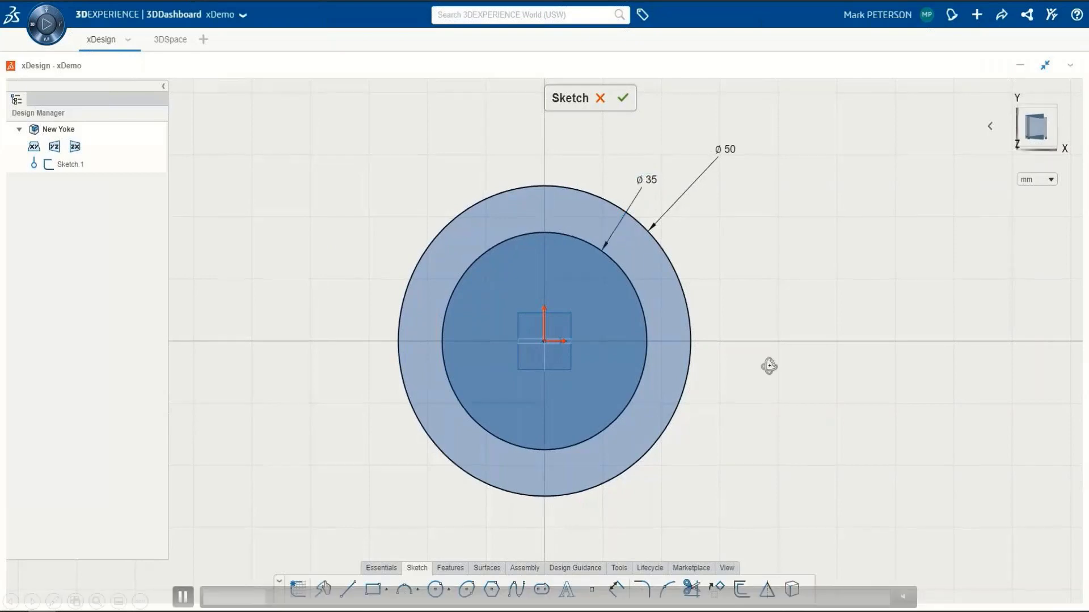
mouse_move(769, 366)
middle_mouse_down()
mouse_move(777, 271)
mouse_move(730, 286)
middle_mouse_up()
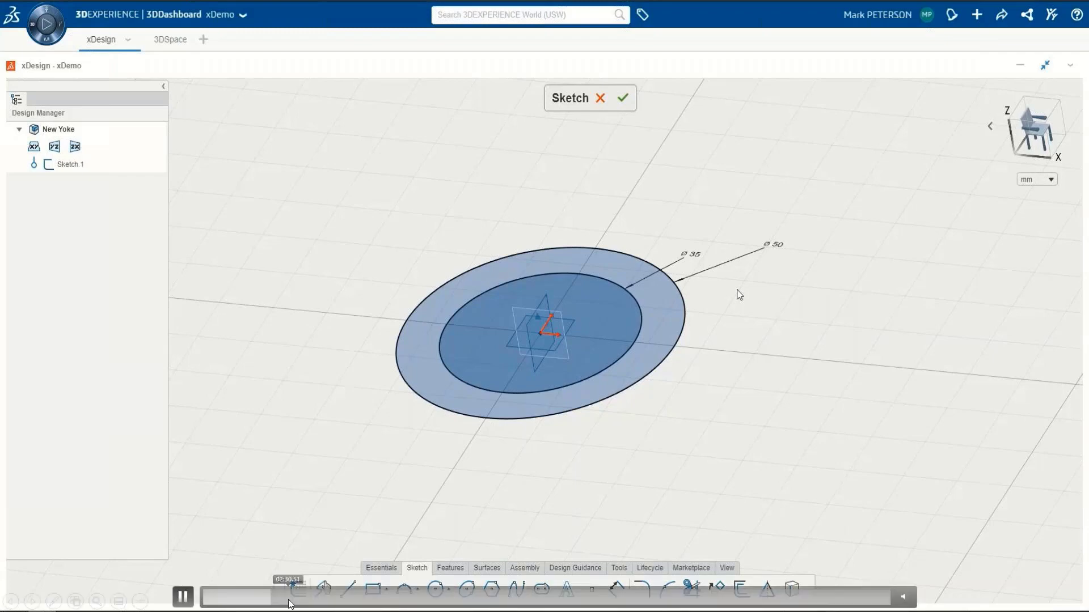
left_click(287, 597)
left_click(281, 597)
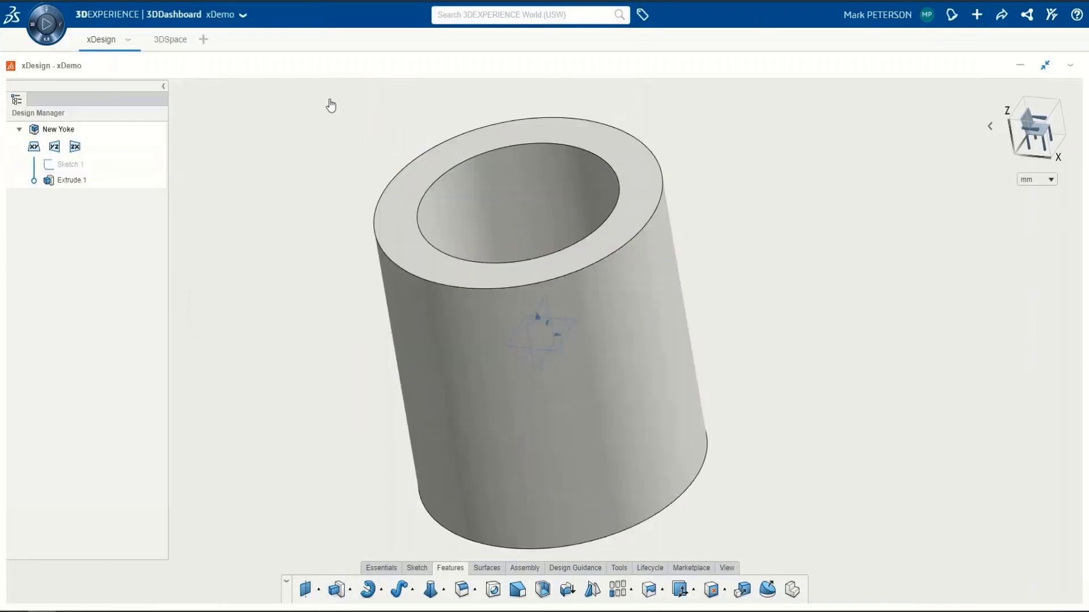
mouse_move(300, 602)
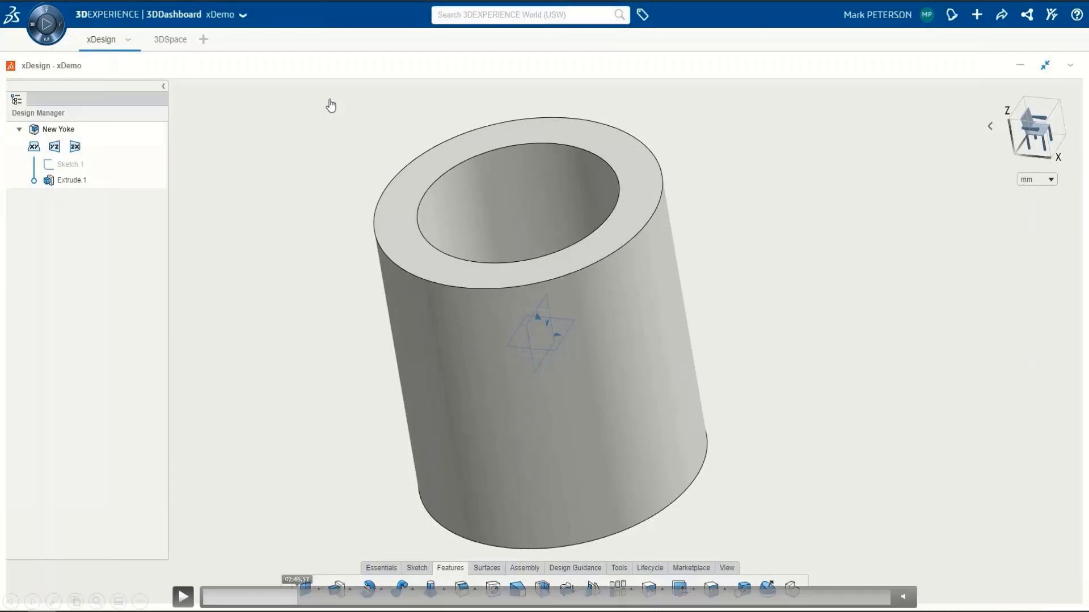
left_click(300, 599)
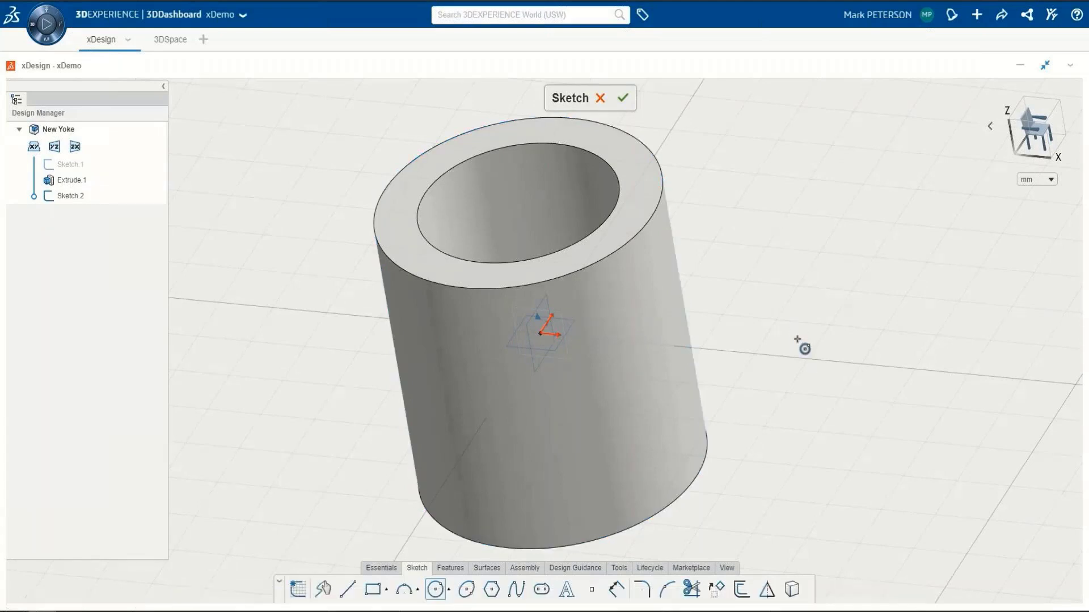
mouse_move(383, 550)
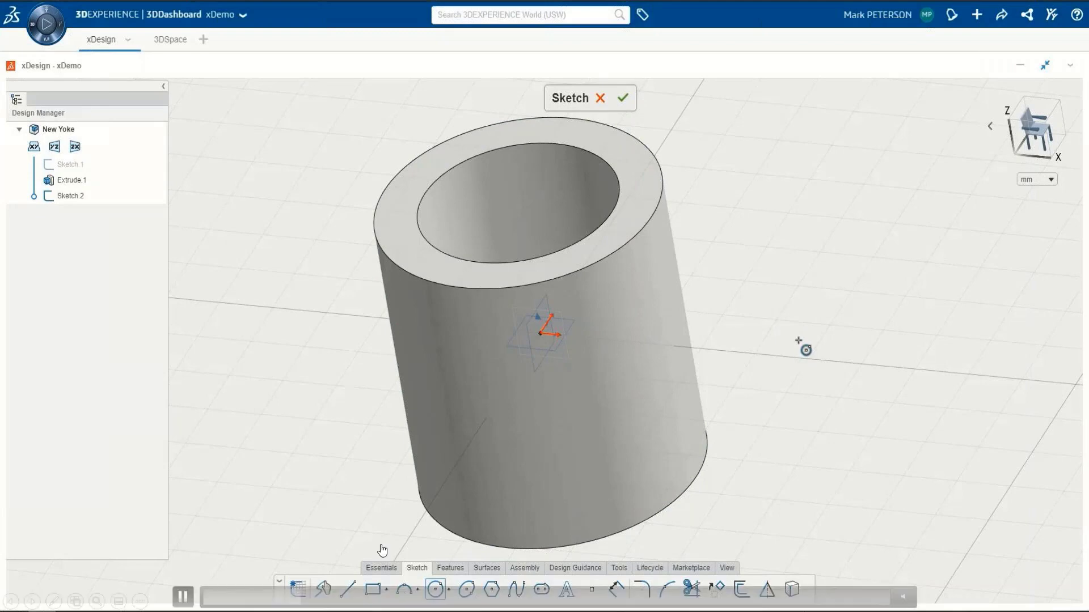
left_click(314, 597)
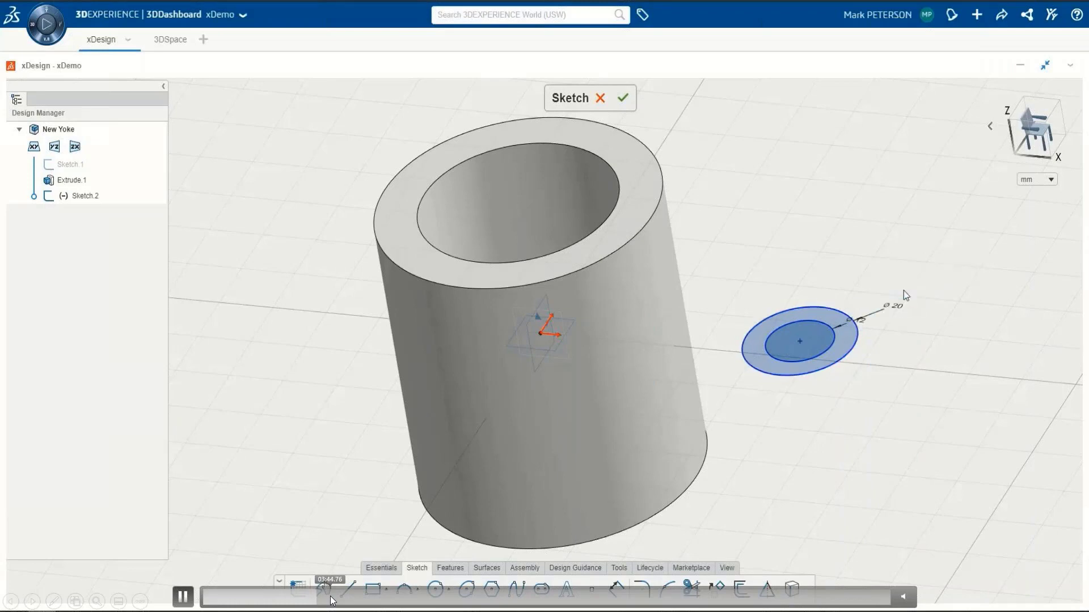
key("Right")
key("Right")
key("Right")
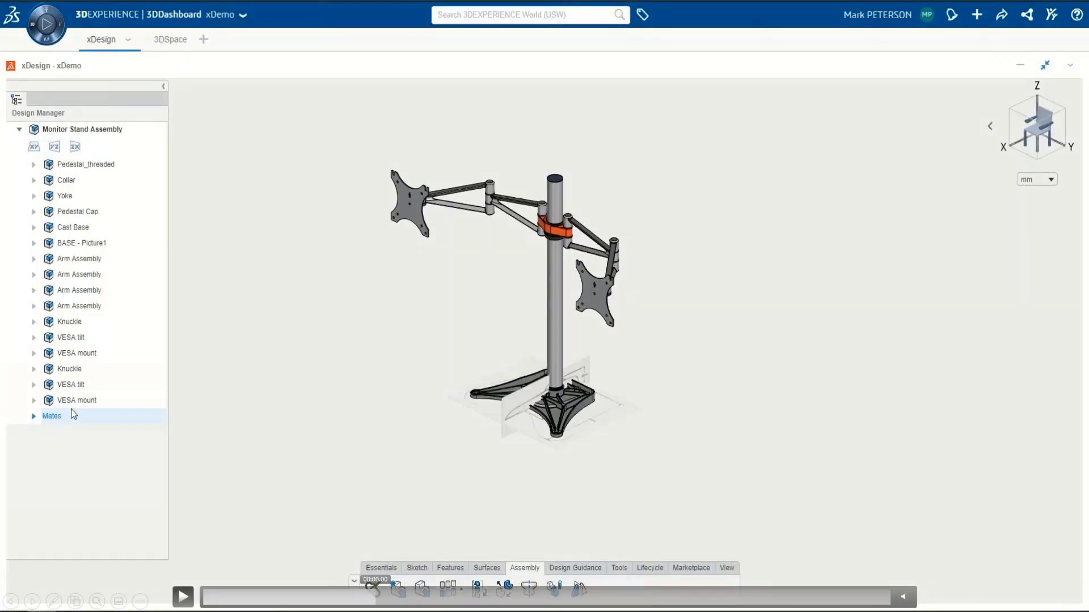
left_click(404, 596)
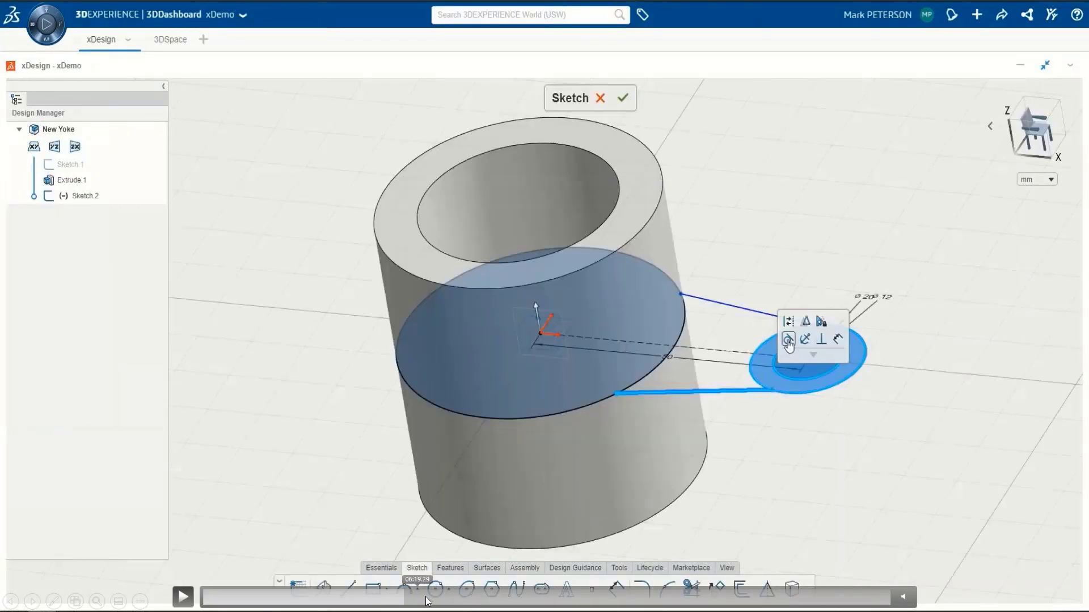
left_click(429, 597)
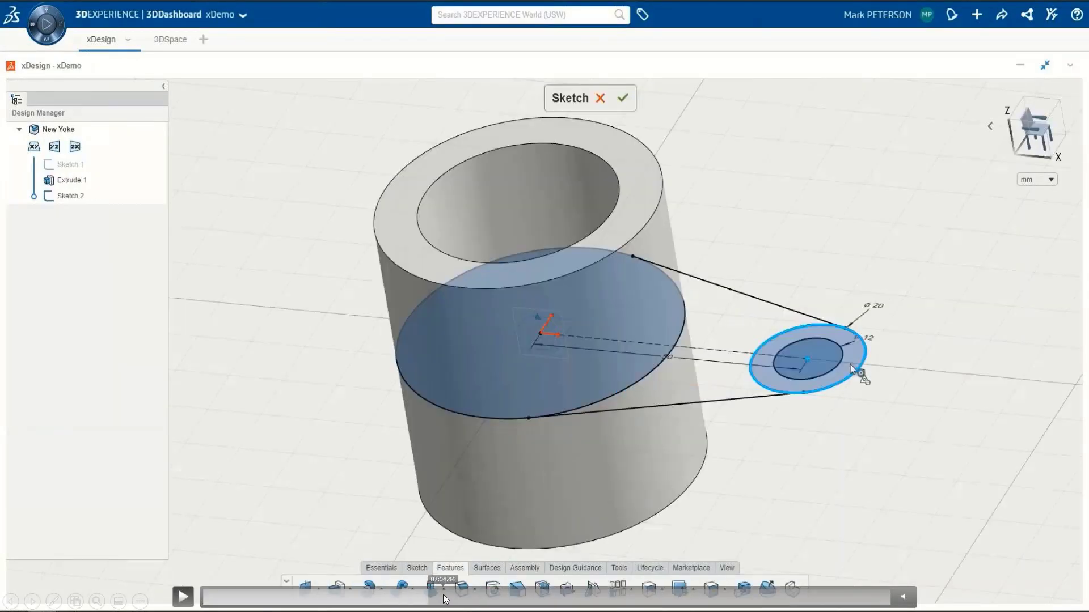
left_click(452, 596)
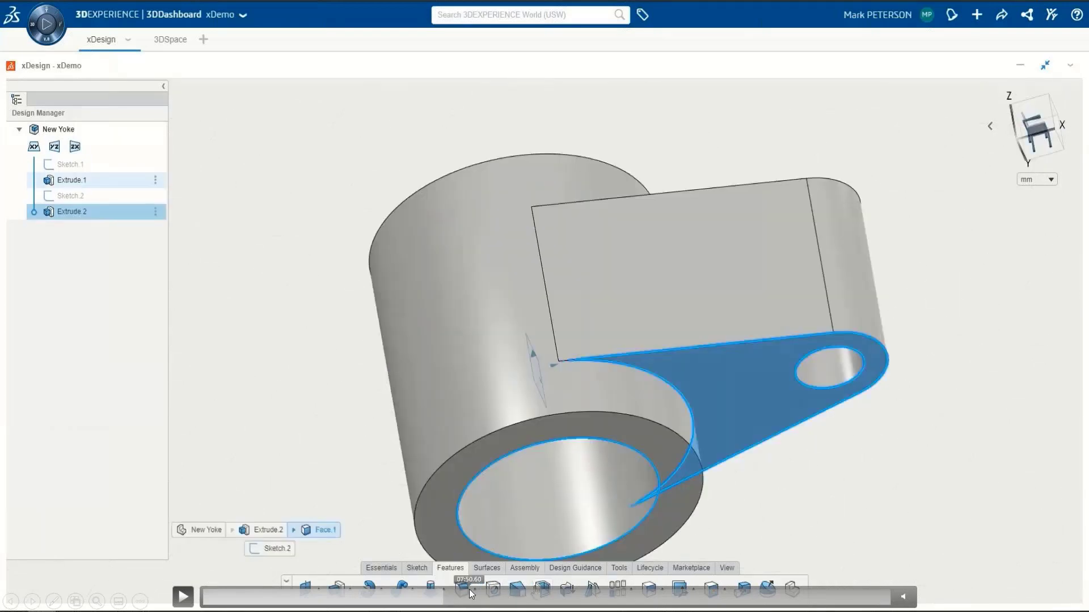
left_click(470, 590)
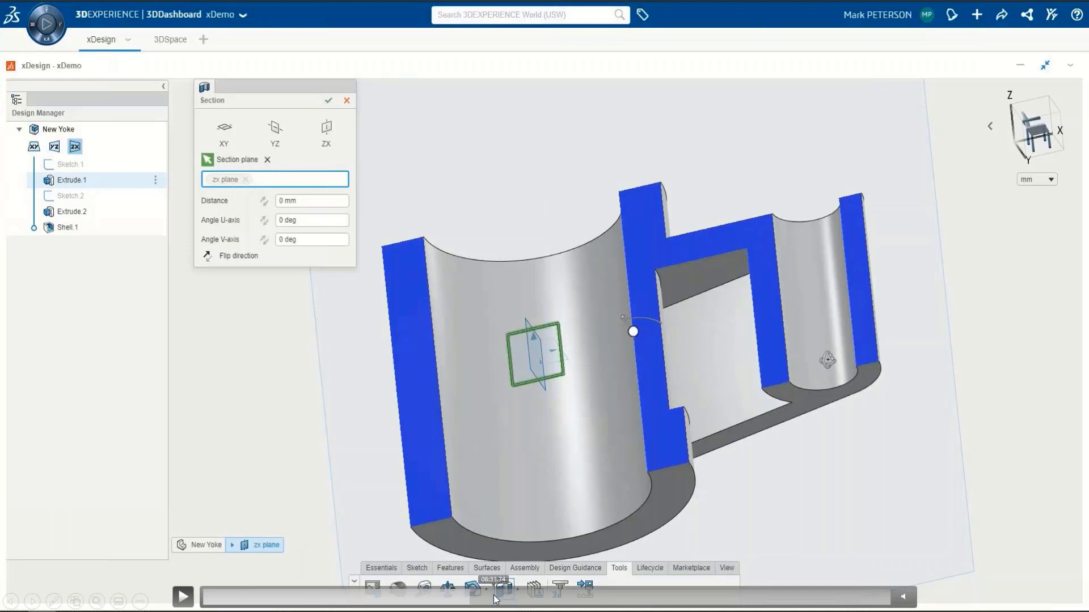
left_click(494, 596)
left_click(507, 595)
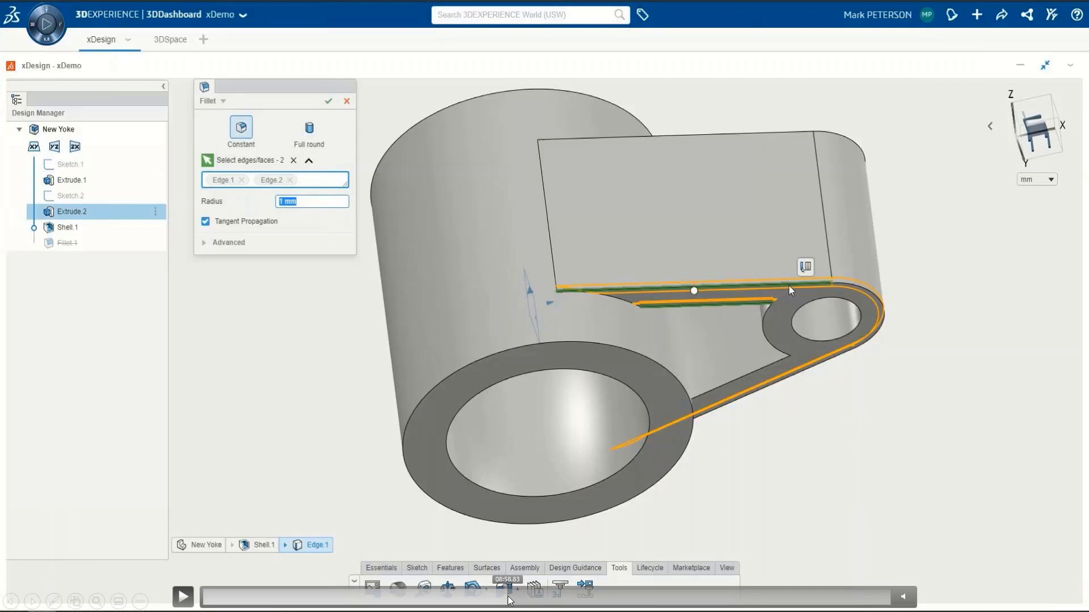
left_click(184, 596)
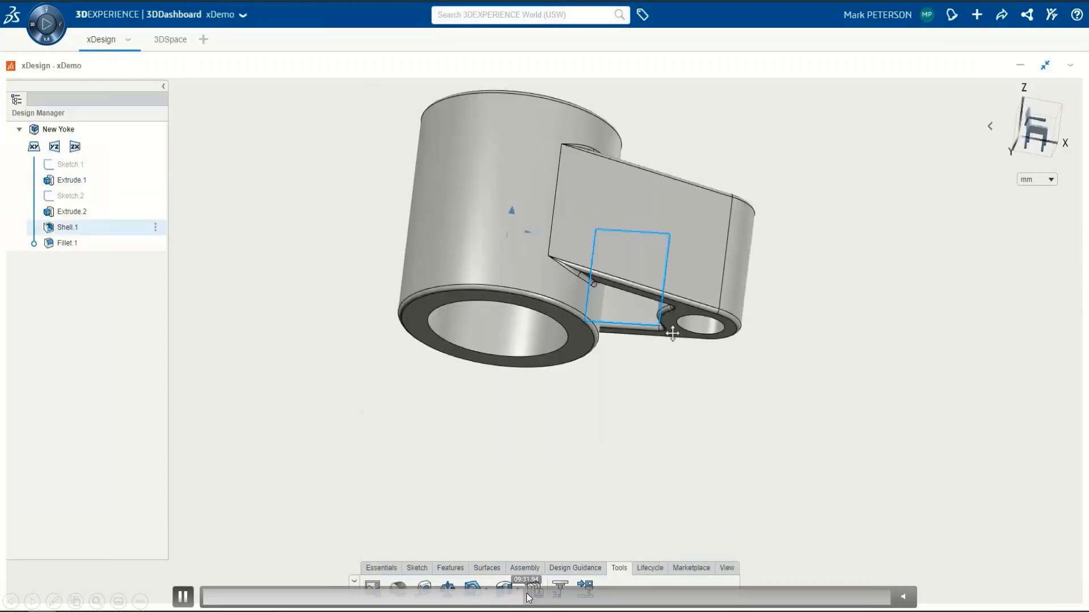
left_click(545, 595)
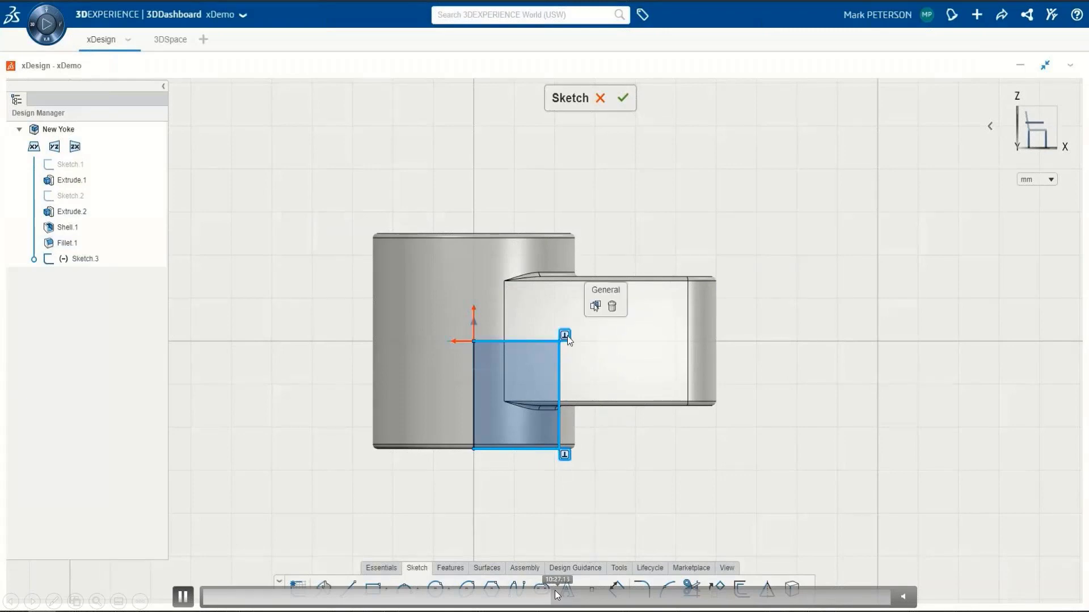
left_click(586, 598)
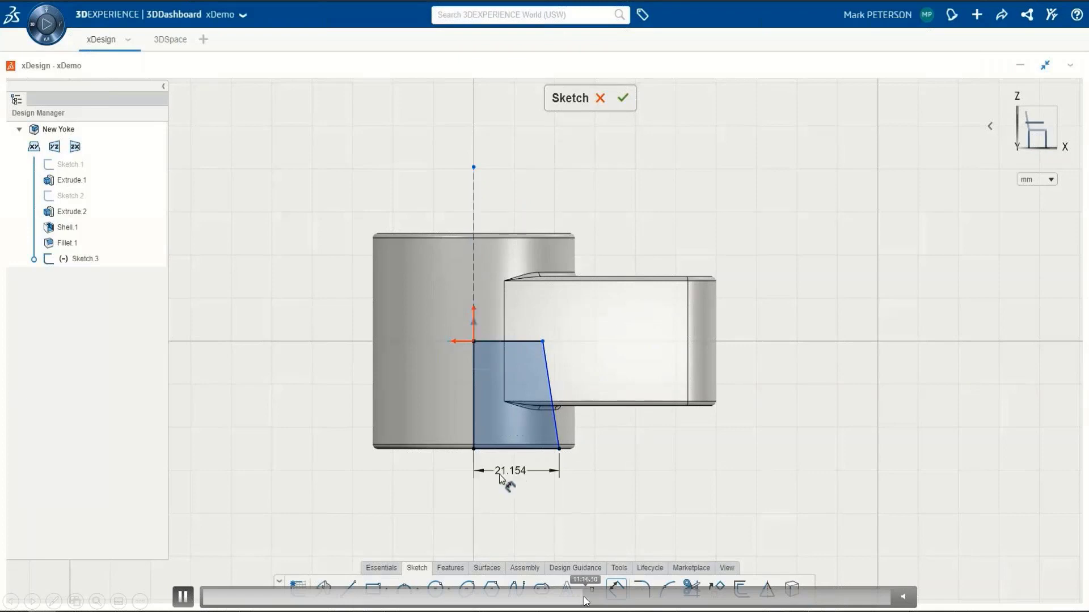
left_click(607, 597)
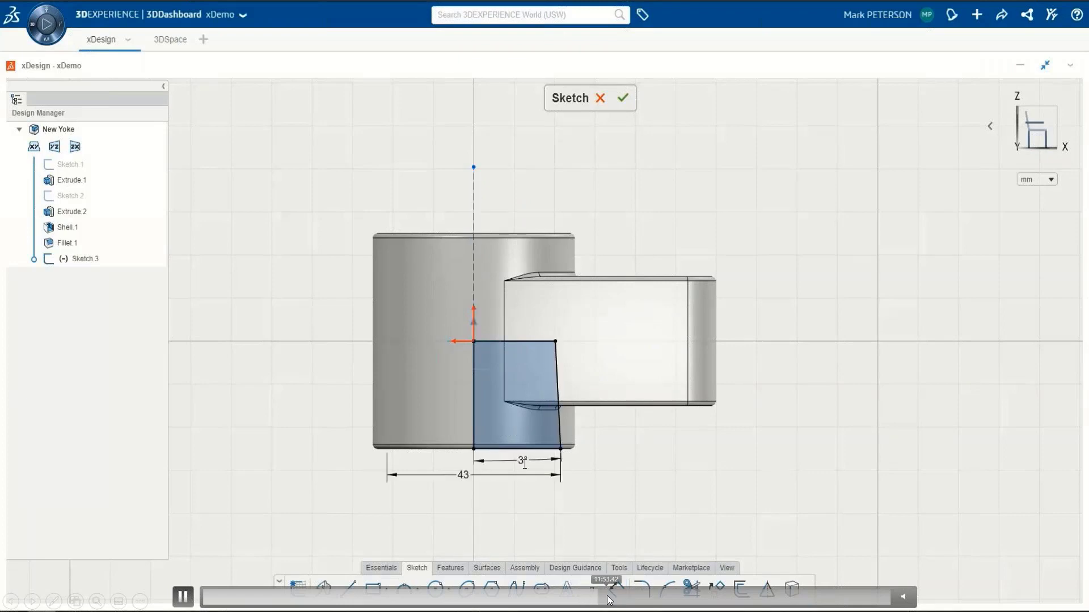
left_click(607, 597)
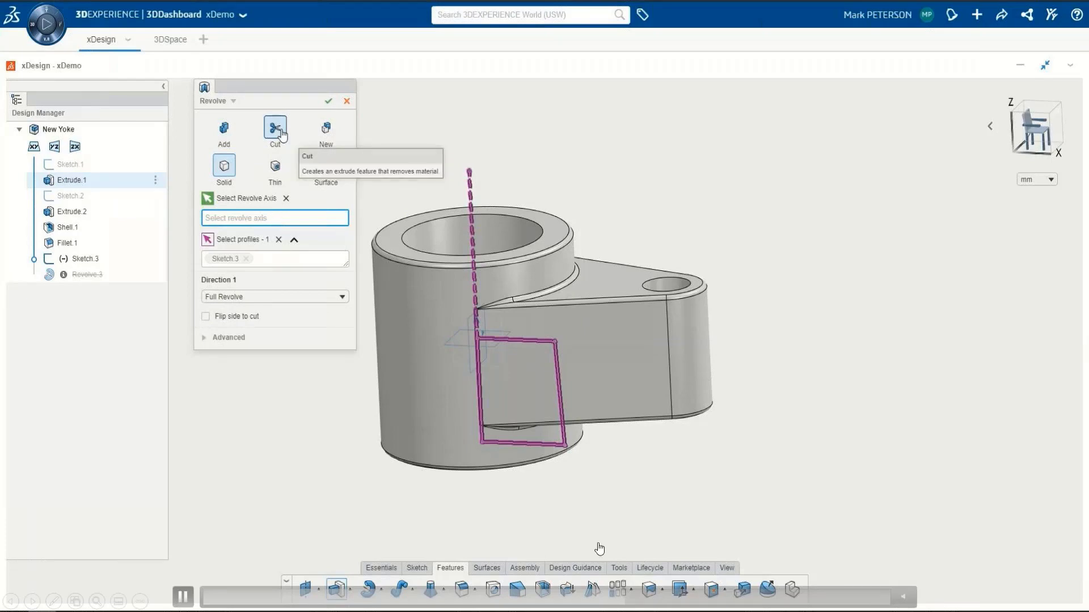
left_click(651, 598)
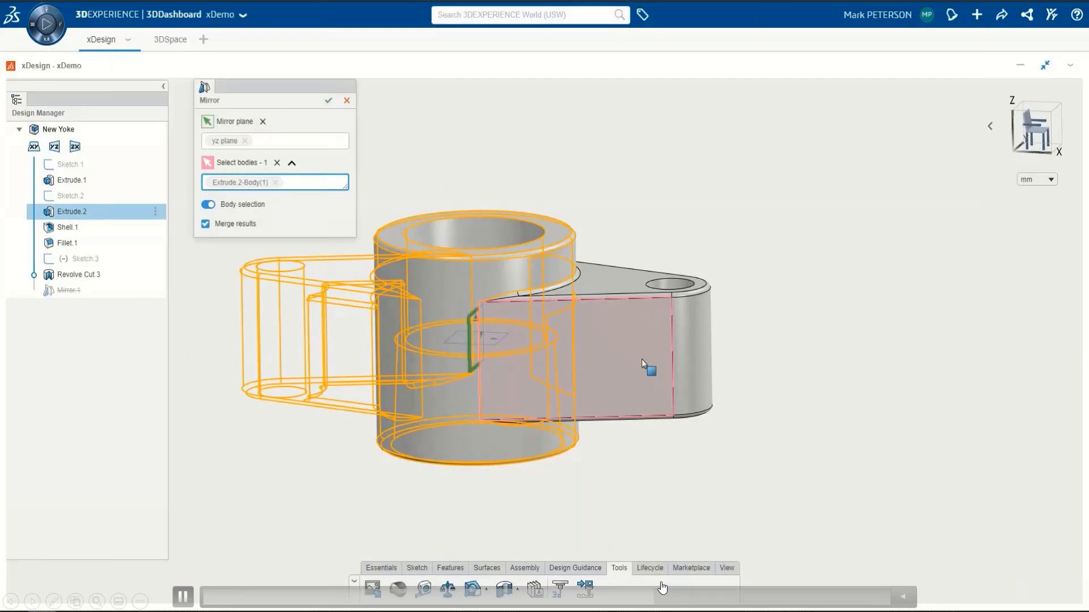
left_click(687, 597)
left_click(677, 597)
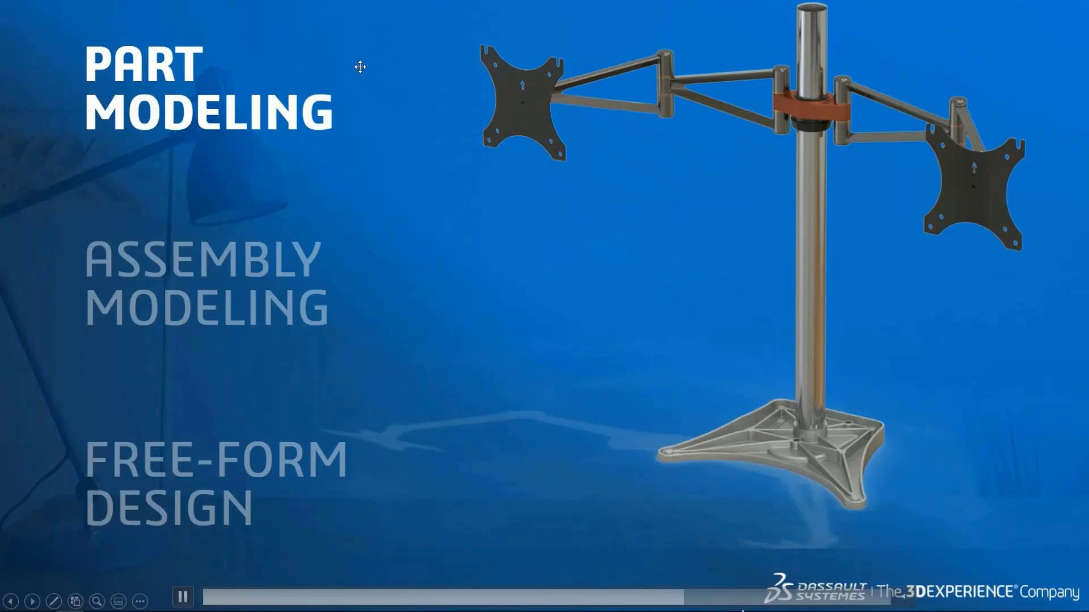
left_click(702, 598)
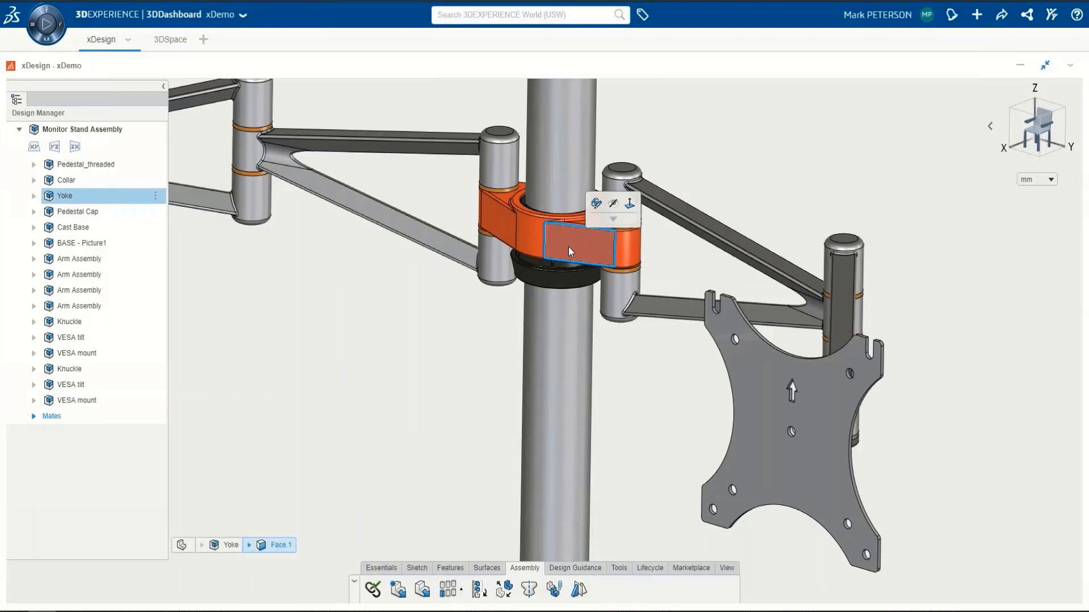
Step: Search the platform for new yoke to use as the replacement for the Yoke component
mouse_move(711, 399)
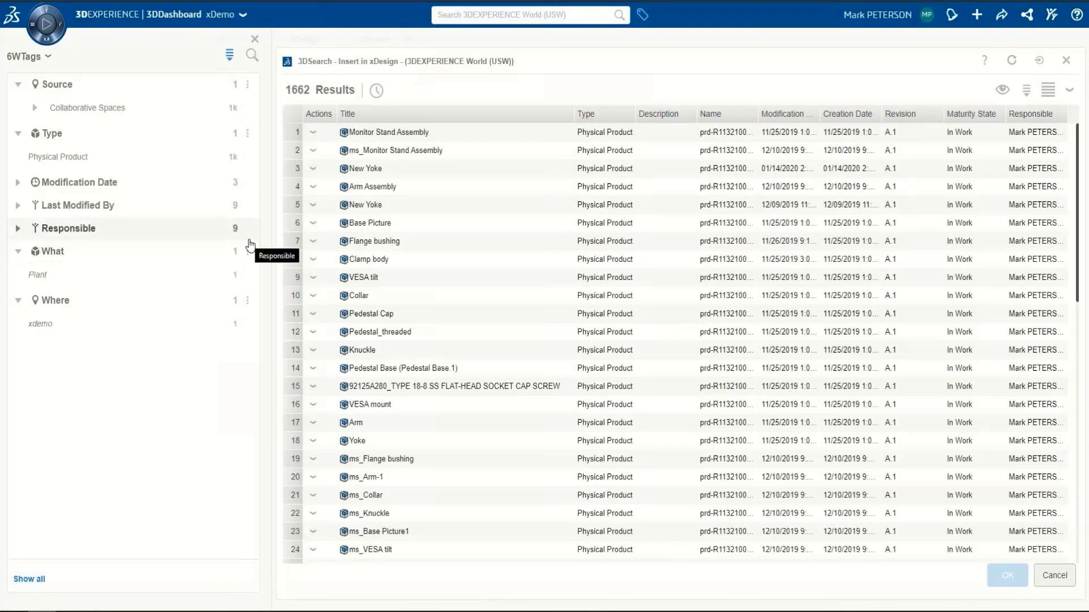
left_click(491, 12)
type("new yoke")
key("Return")
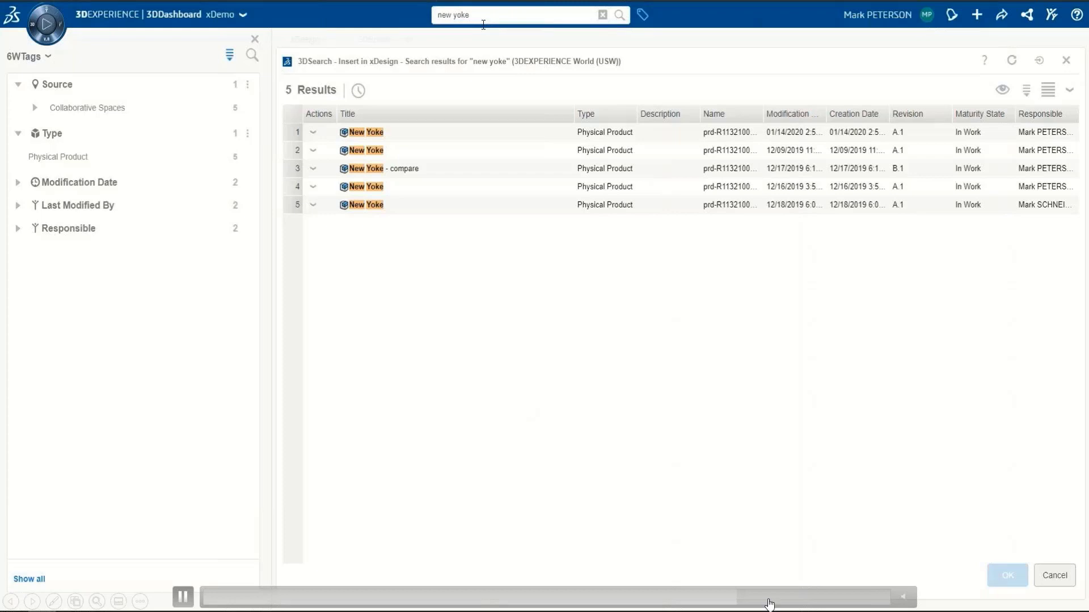
left_click(743, 595)
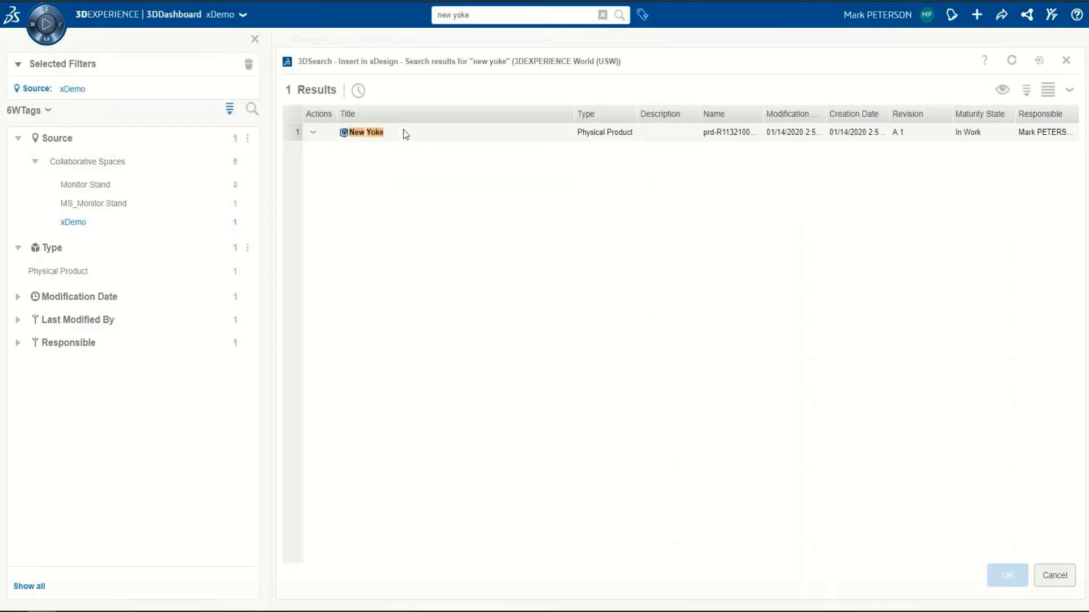
Step: Preview the New Yoke result in 3D, then replace the Yoke component with New Yoke
left_click(1001, 91)
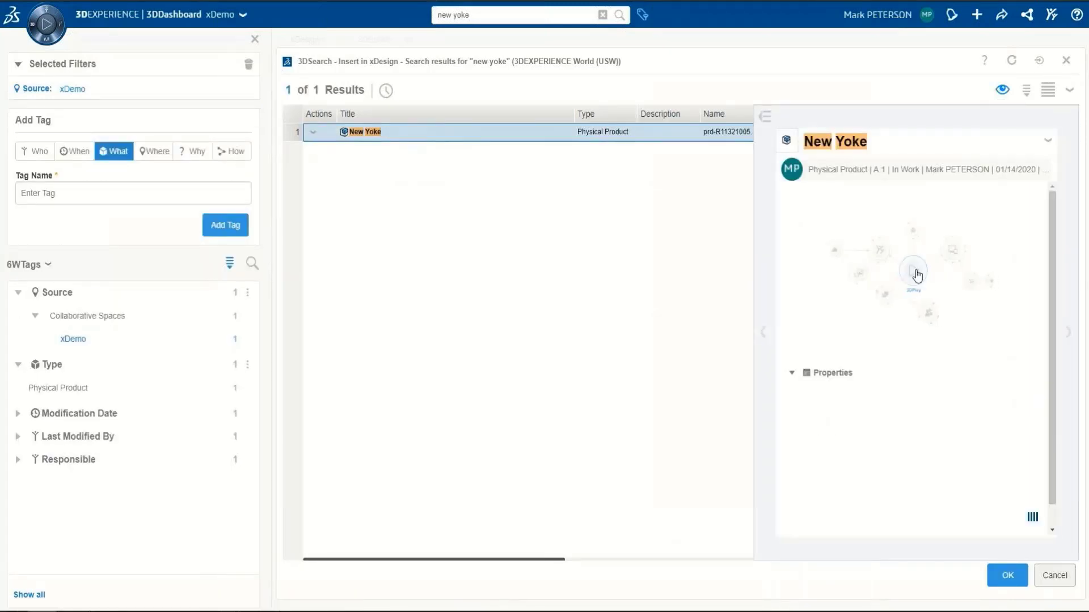
left_click(913, 273)
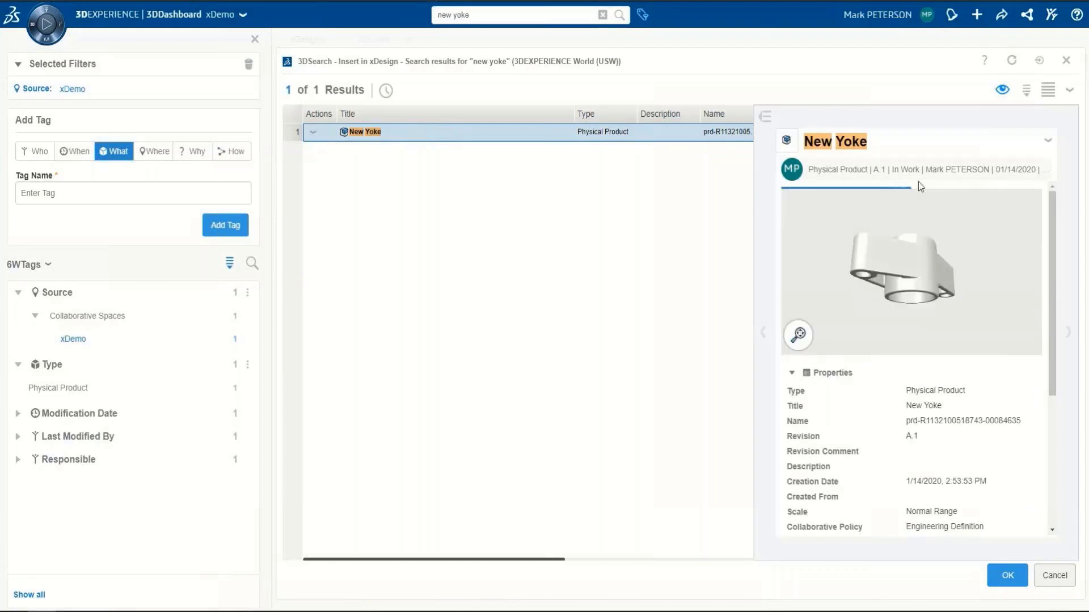
middle_click_drag(917, 172, 918, 284)
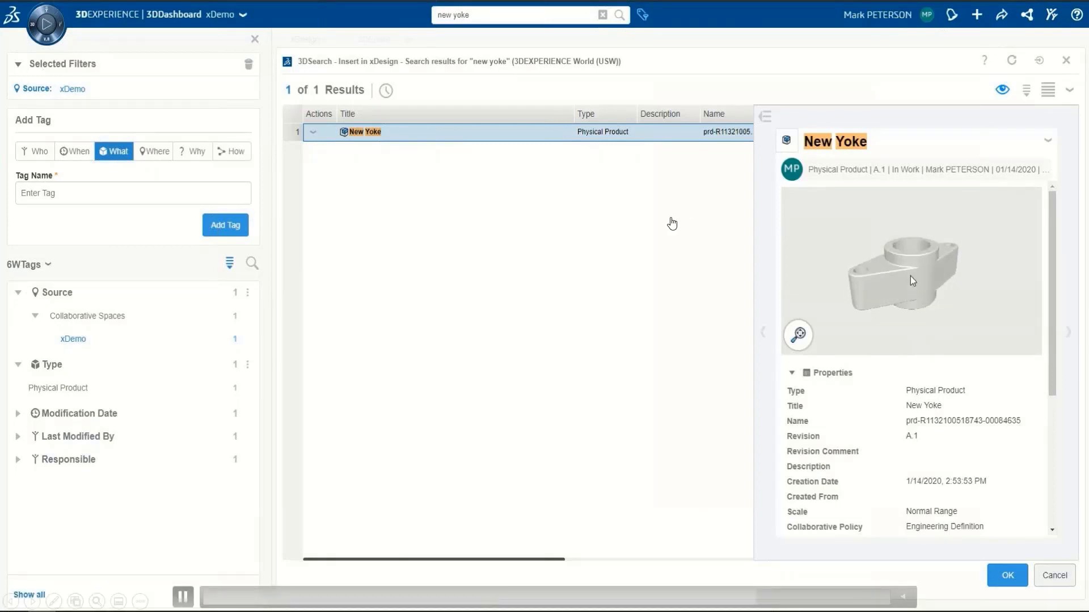
double_click(378, 133)
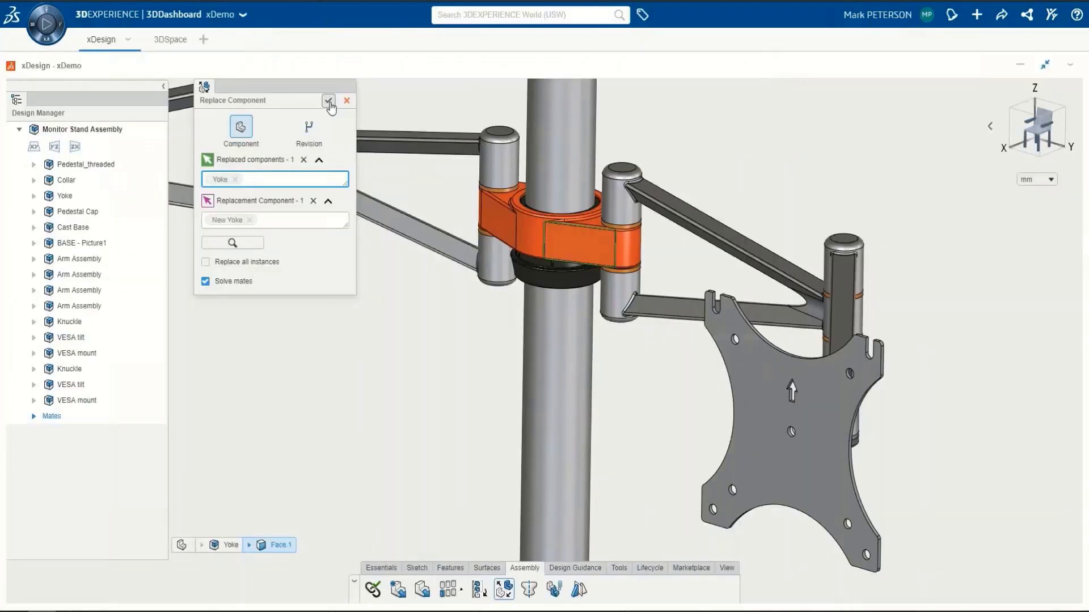
left_click(329, 102)
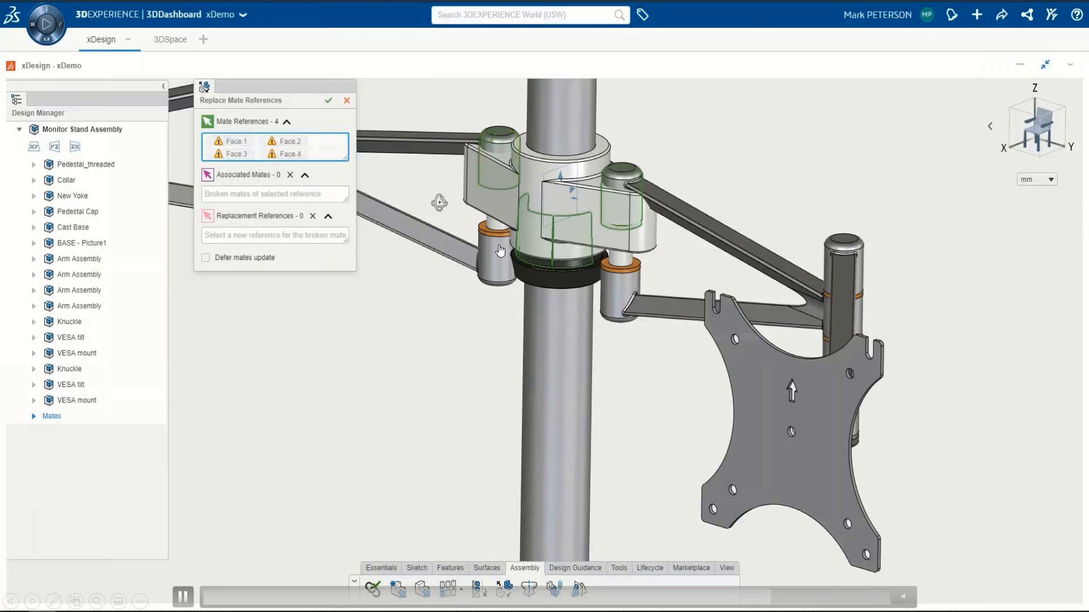
Step: Replace the broken mate references Face.1 and Face.2 with the matching faces on New Yoke
middle_click_drag(499, 250, 502, 239)
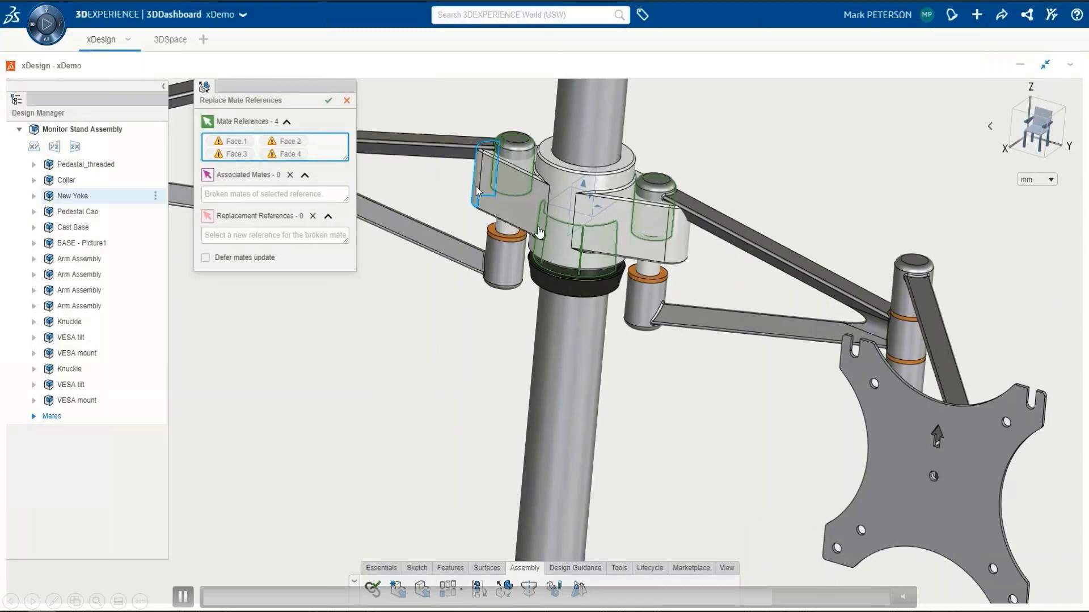
left_click(237, 142)
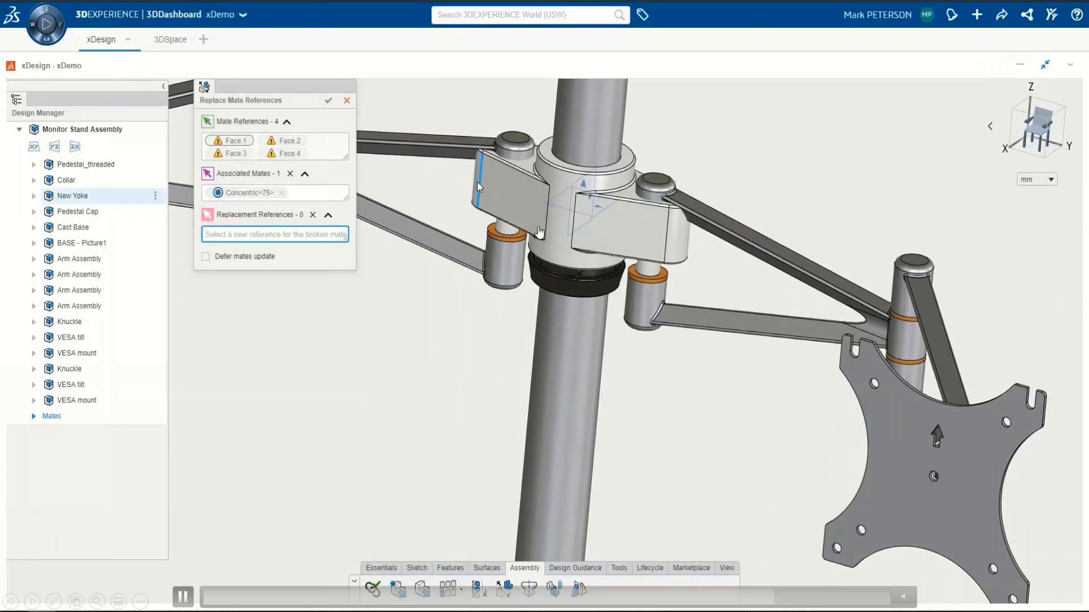
left_click(475, 185)
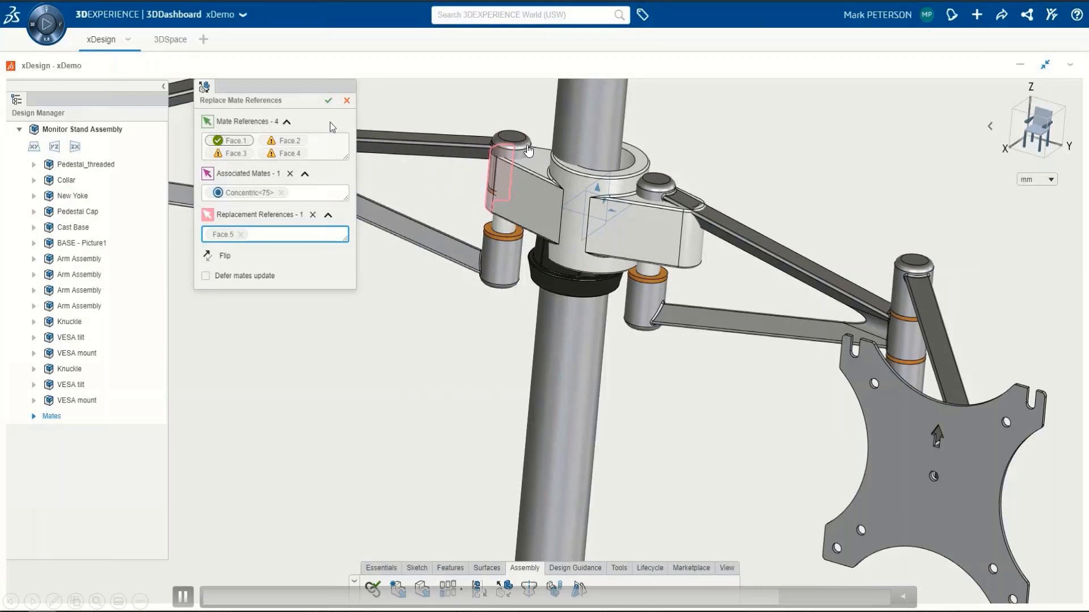
left_click(300, 142)
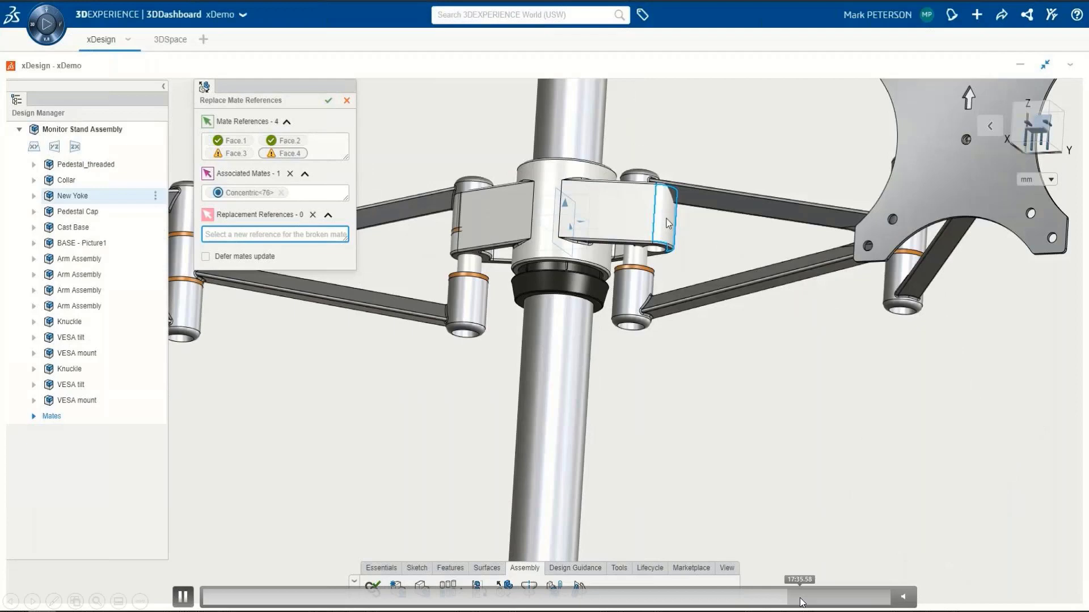
left_click(800, 598)
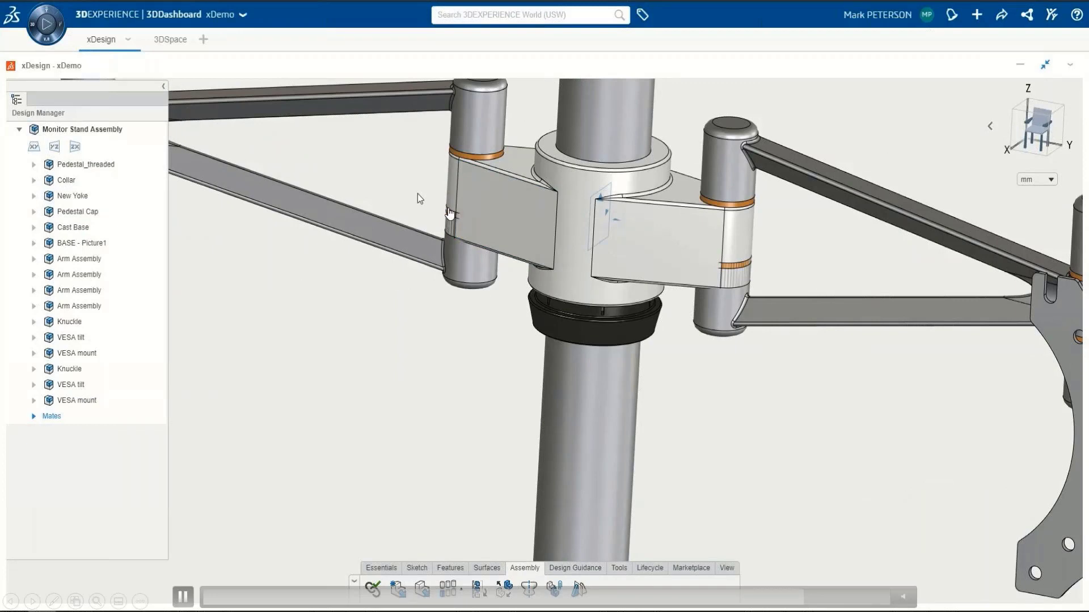
left_click(827, 596)
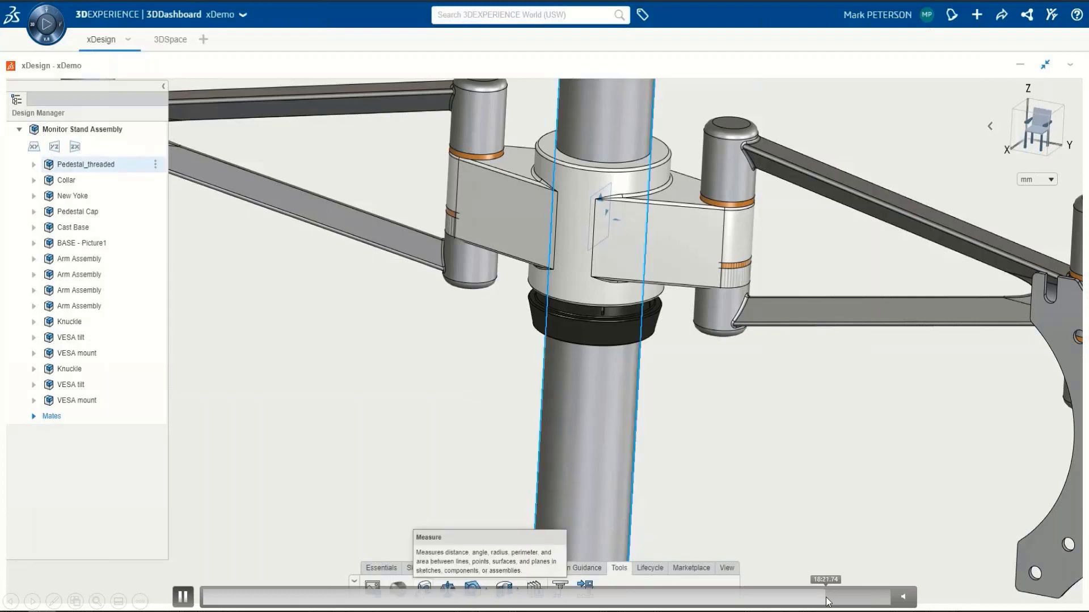
Step: Measure the gap between the New Yoke and the arm's lower knuckle edges
left_click(422, 590)
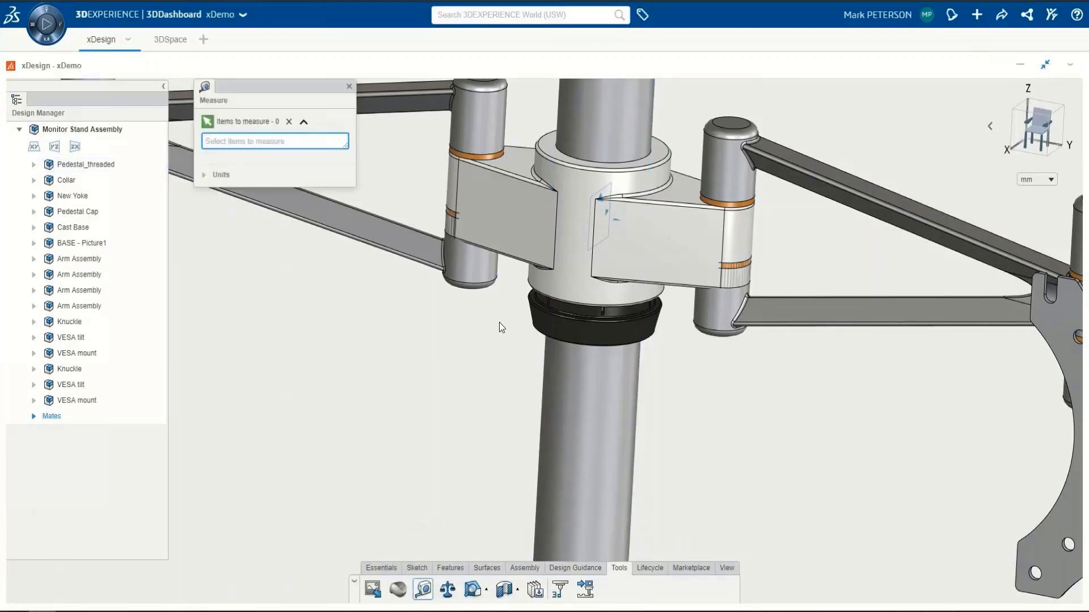
middle_click_drag(511, 258, 506, 249)
left_click(507, 249)
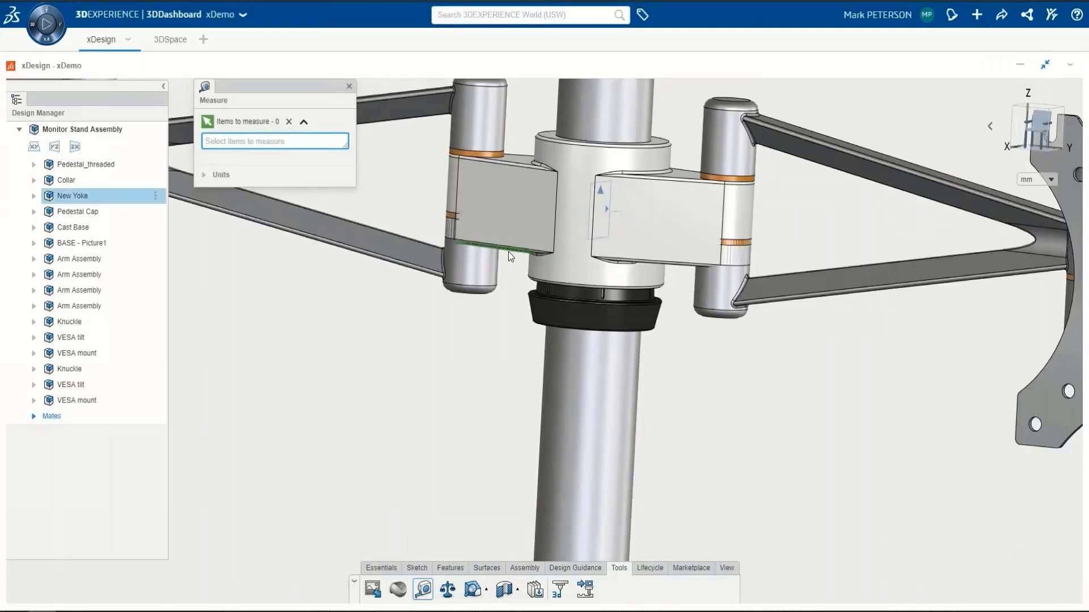
left_click(450, 216)
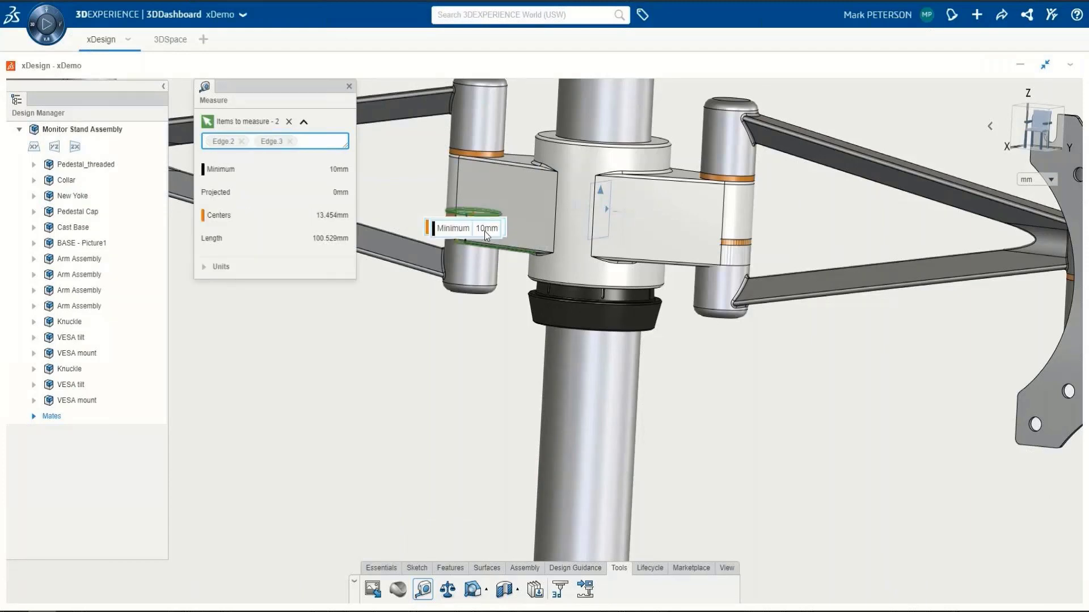
left_click(350, 87)
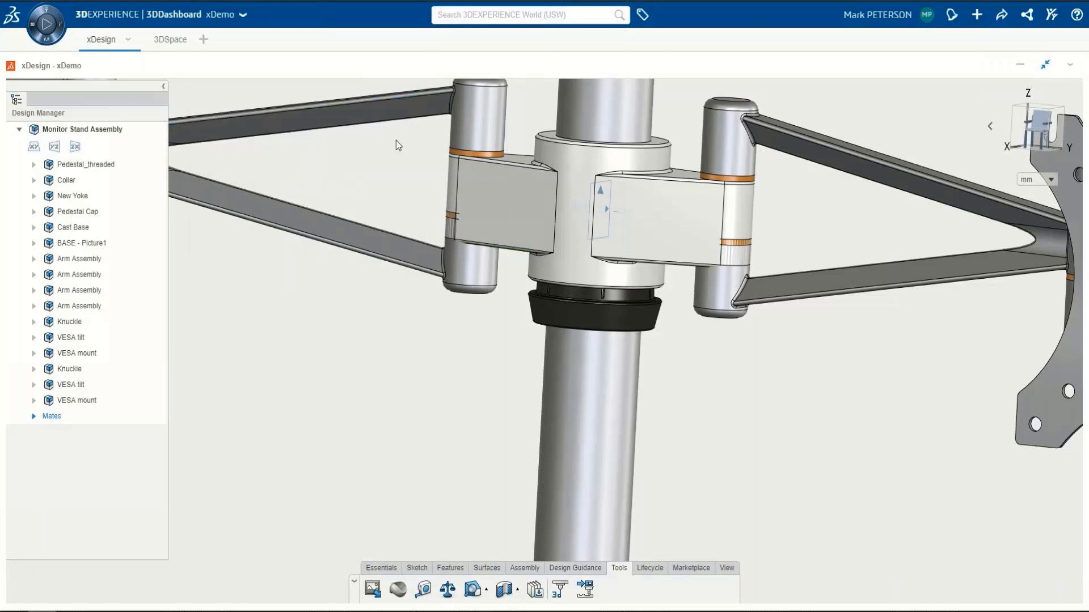
Step: Activate the Arm part and set Extrude 1's midplane distance to 24+10 mm
left_click(481, 116)
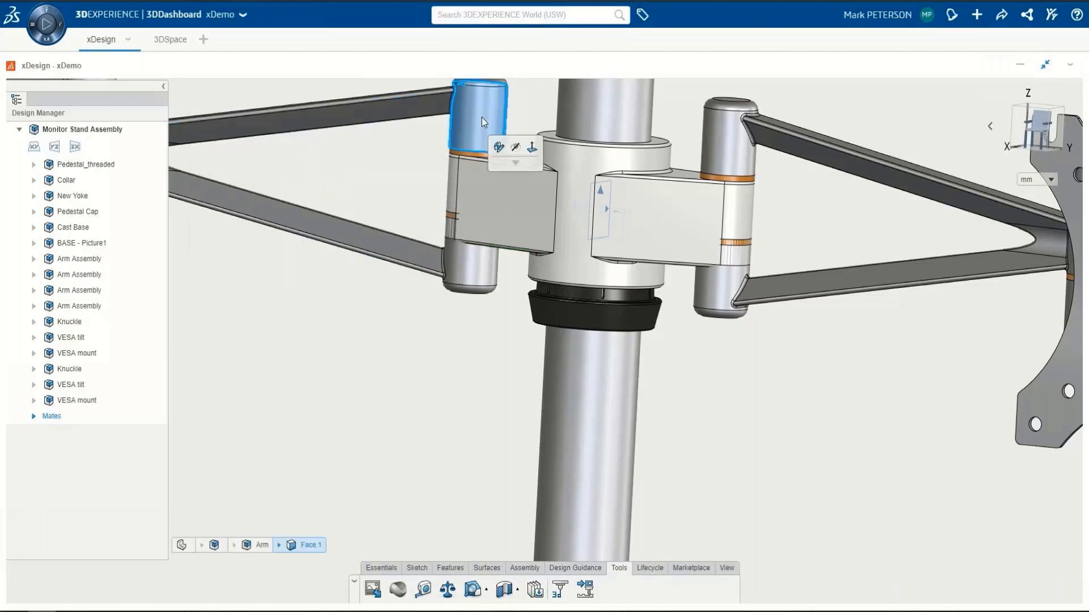
left_click(500, 147)
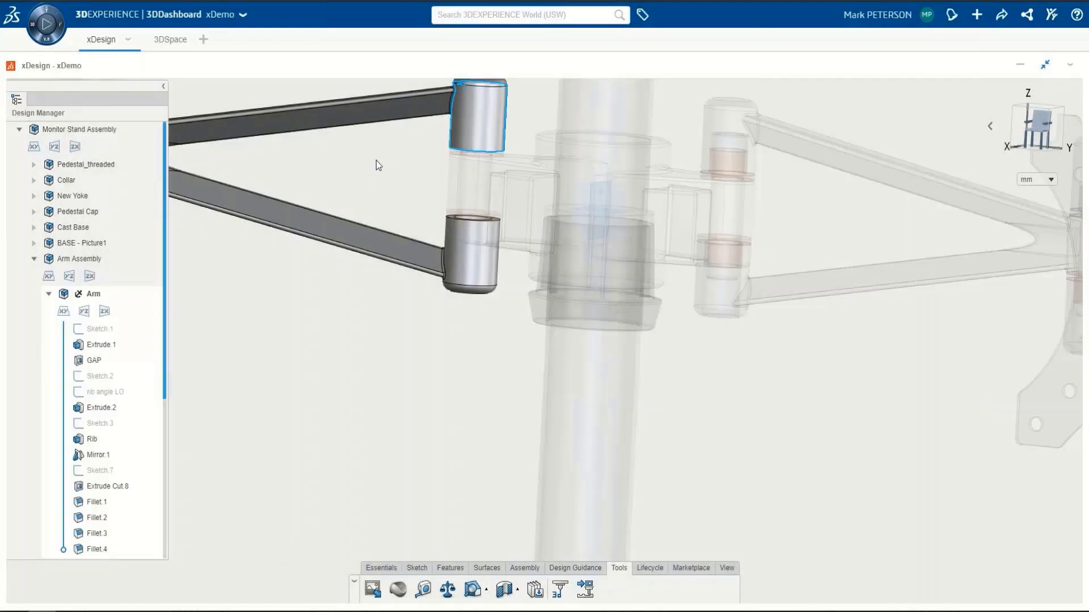
left_click(376, 161)
double_click(89, 361)
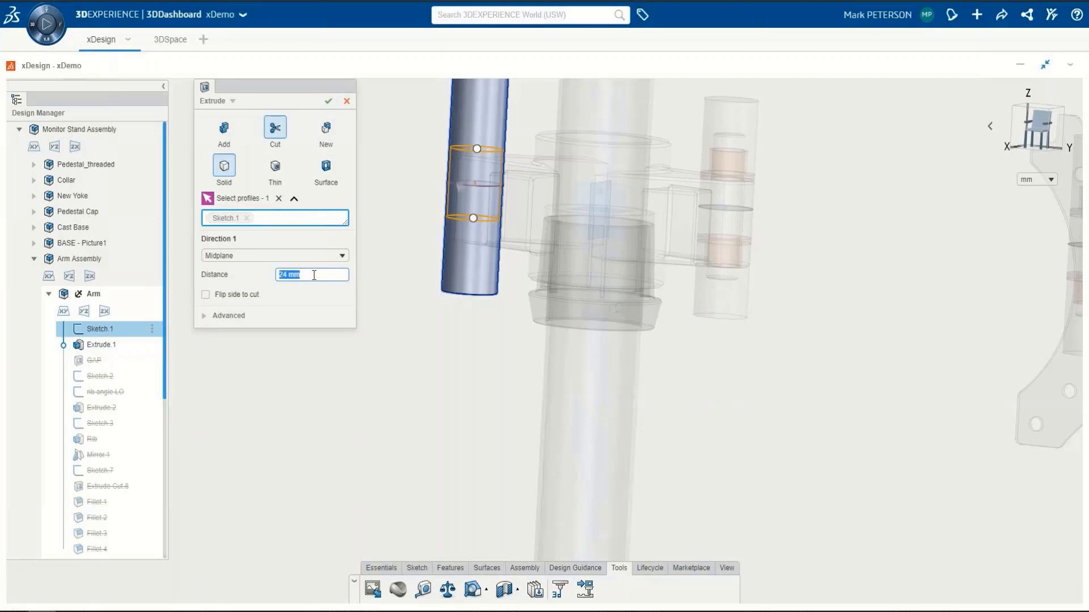
type("24+10")
key("Return")
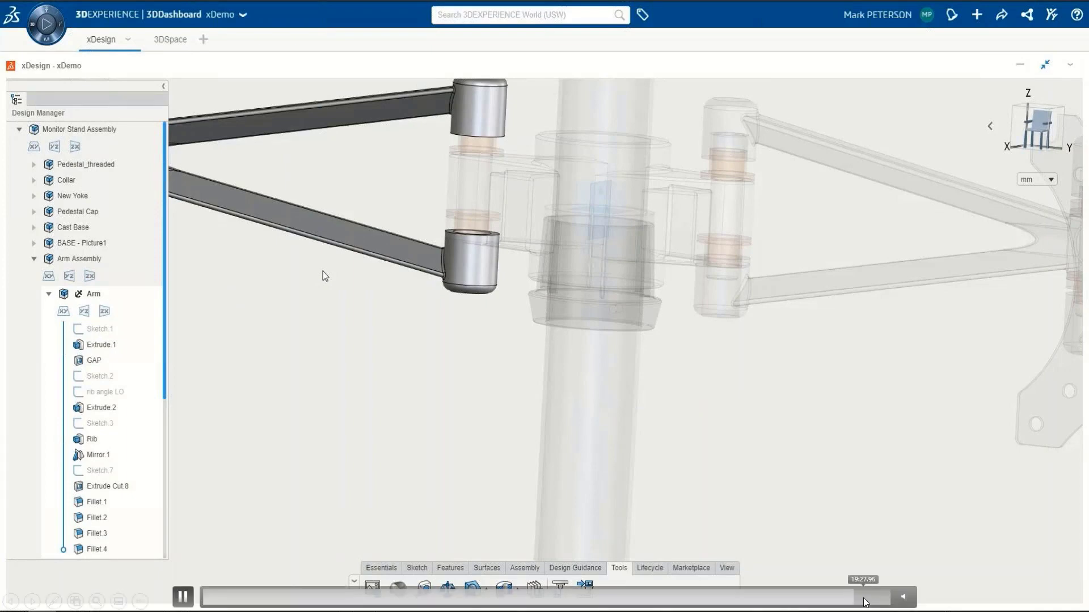
Step: Raise the opacity of the inactive components, then reactivate the top-level Monitor Stand Assembly
left_click(727, 568)
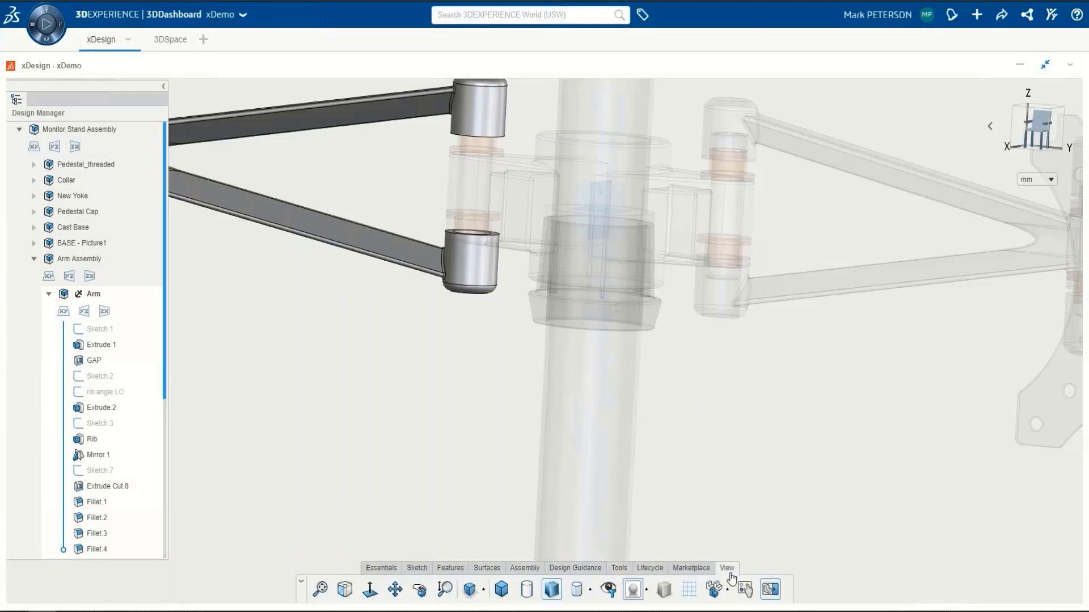
left_click(728, 591)
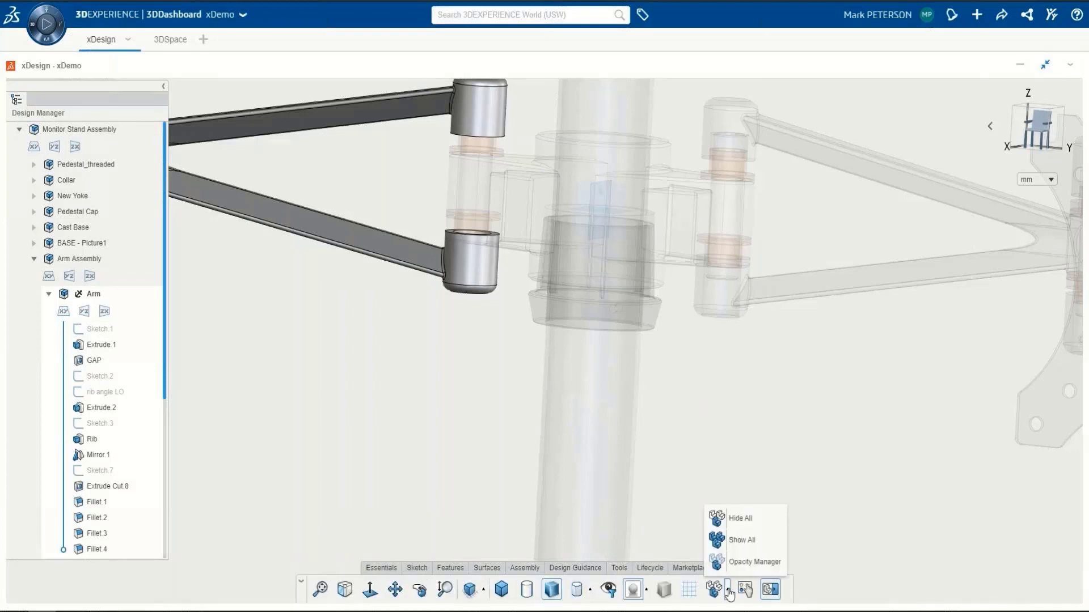
left_click(731, 568)
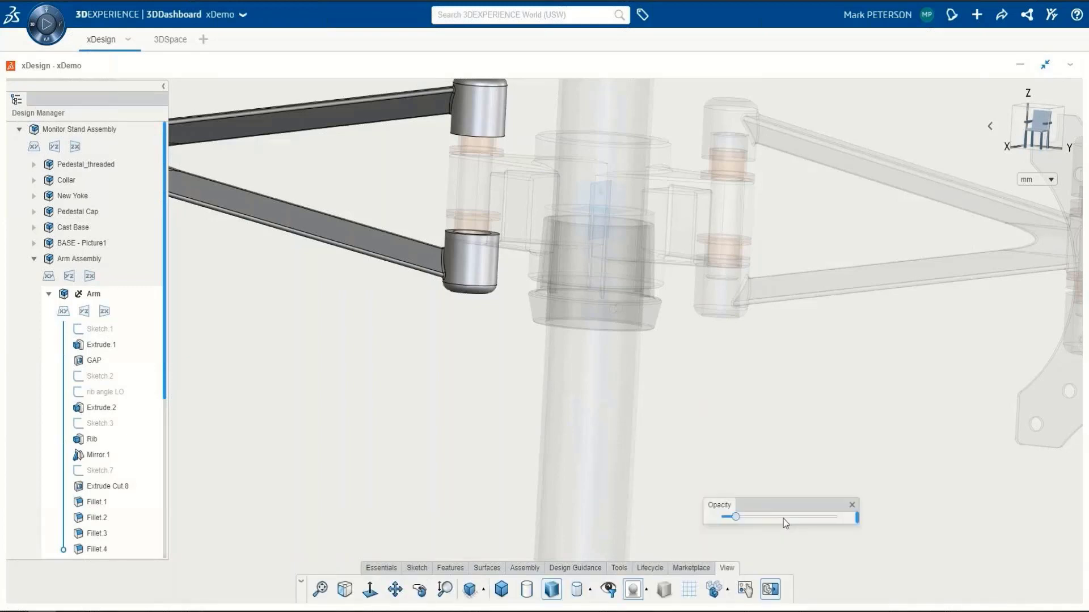
mouse_move(854, 591)
left_click_drag(854, 593, 882, 592)
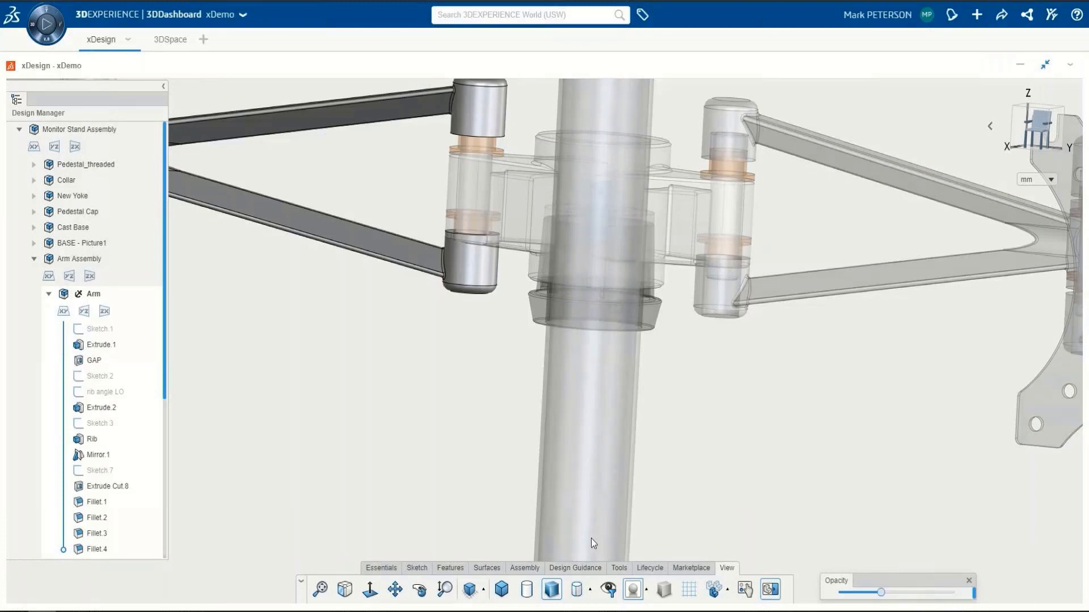
left_click(381, 568)
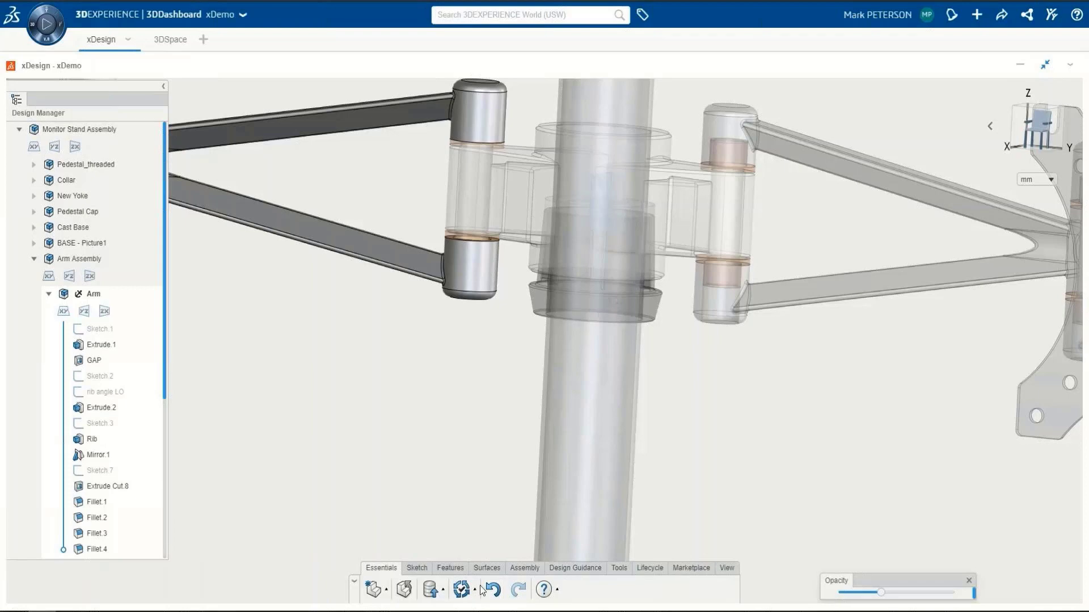
double_click(95, 130)
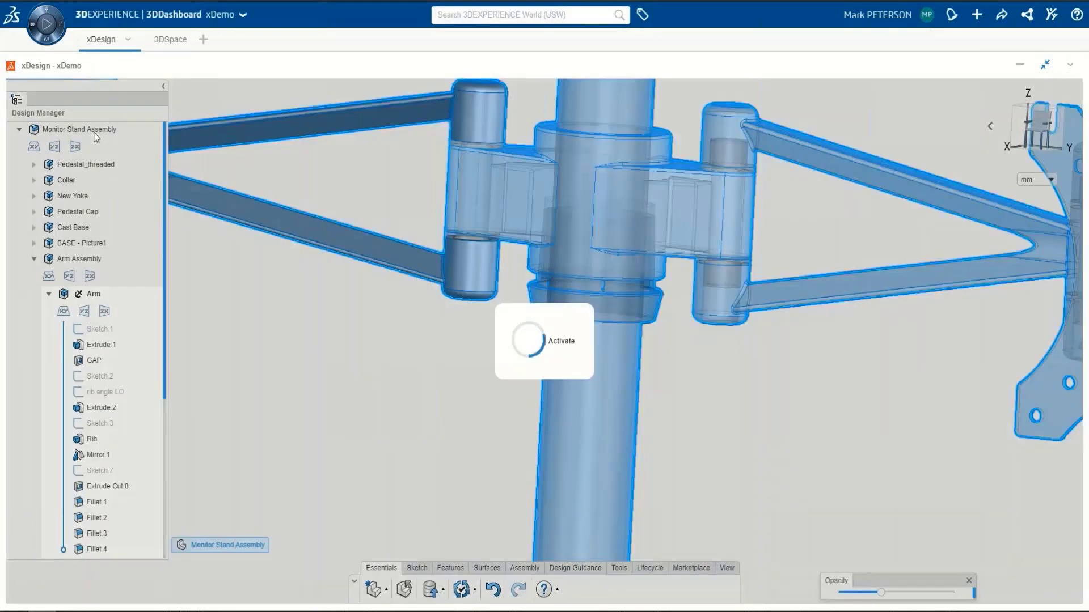